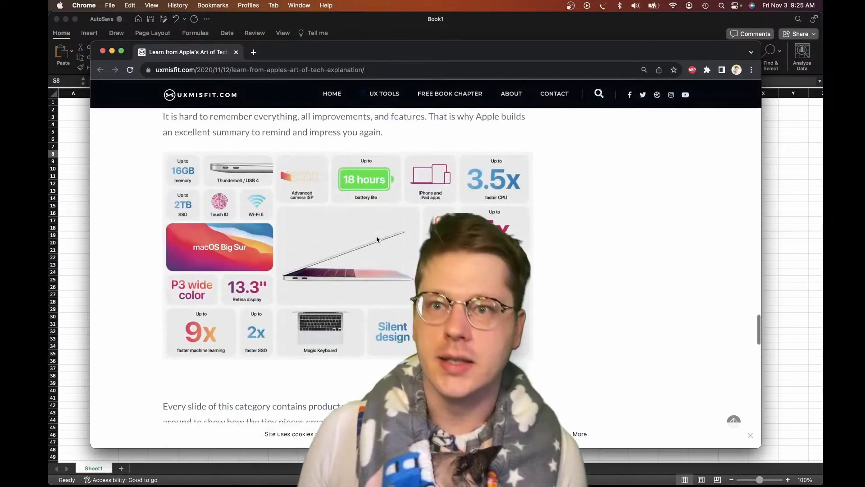
- Look through the Google Lens matches for Apple's M1 MacBook feature-summary tile graphic
scroll(376, 240, down, 1)
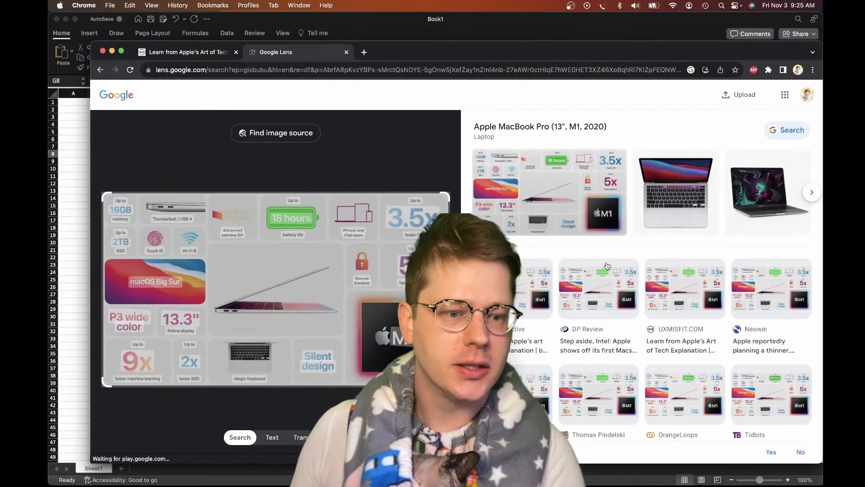
scroll(640, 392, down, 2)
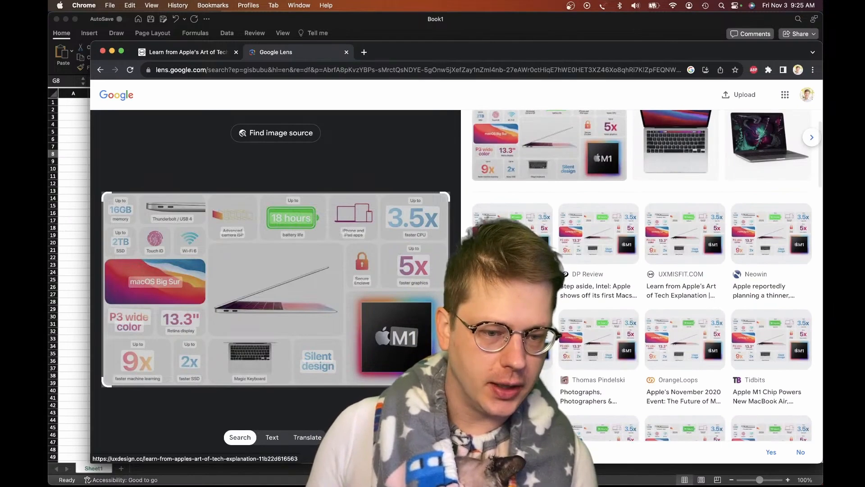
scroll(577, 335, down, 8)
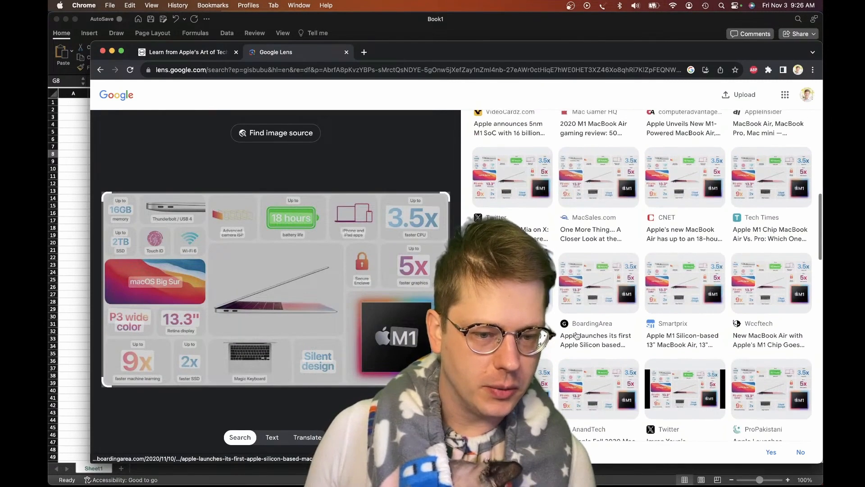
scroll(576, 334, up, 3)
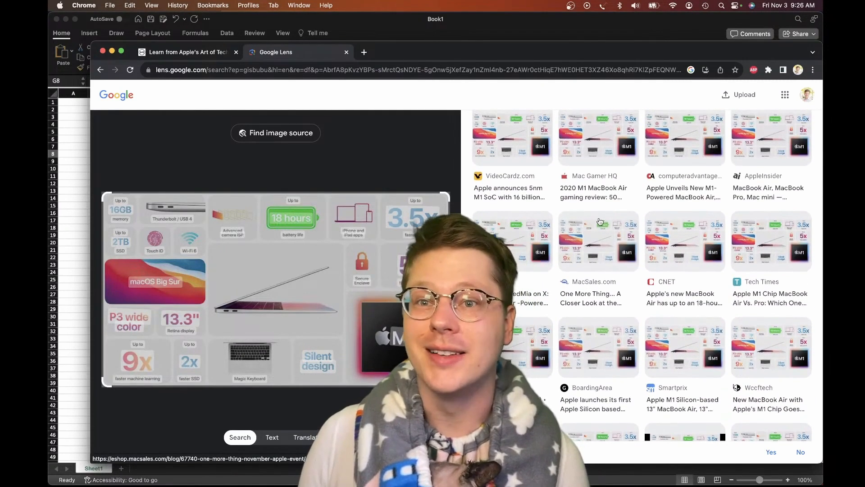
scroll(598, 215, up, 1)
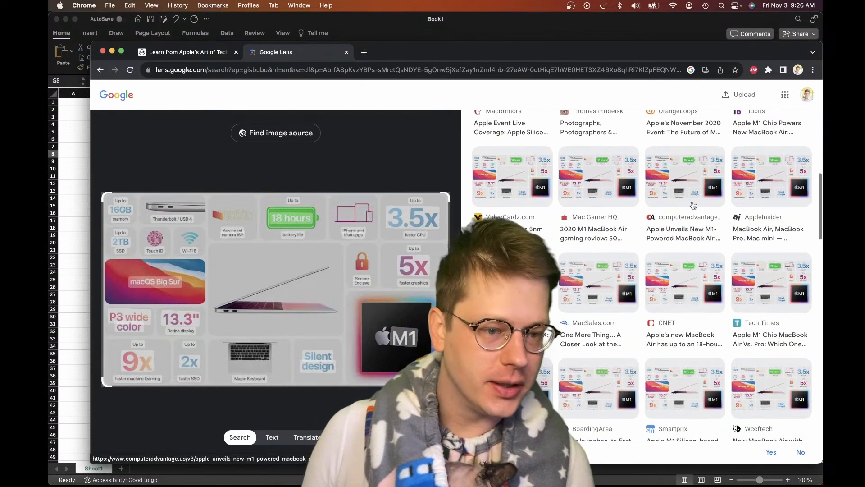
scroll(599, 270, up, 8)
scroll(600, 321, up, 3)
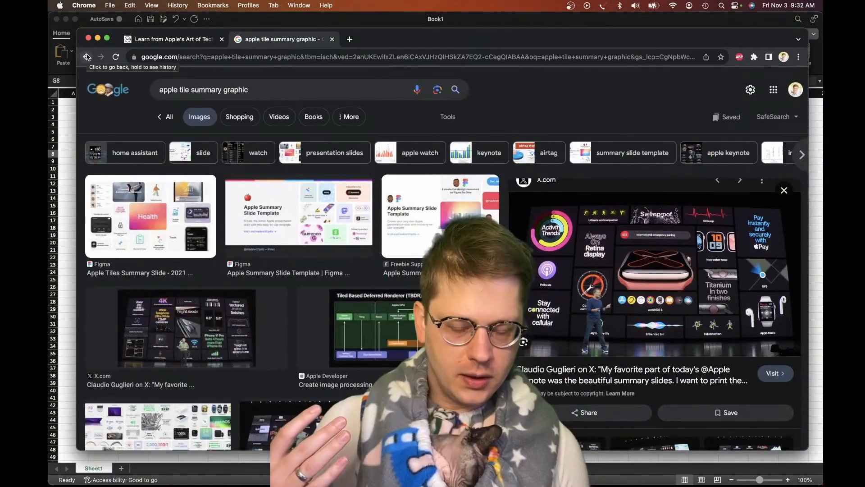
- Browse the image results for "apple tile summary graphic" and examine the tile layout of the Apple event summary slides up close
scroll(298, 270, down, 3)
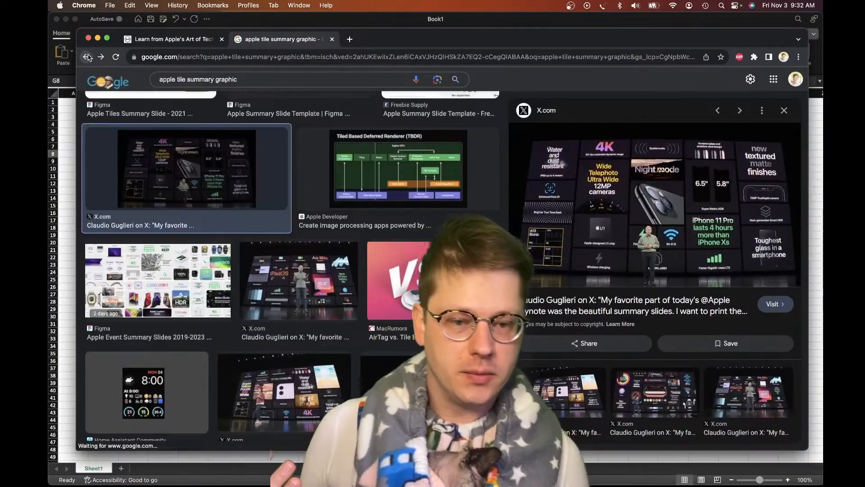
click(87, 56)
click(567, 250)
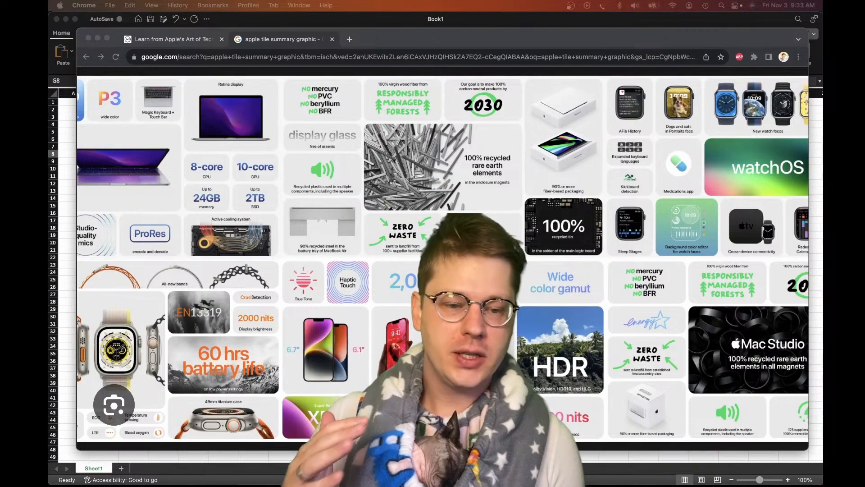
scroll(373, 256, down, 1)
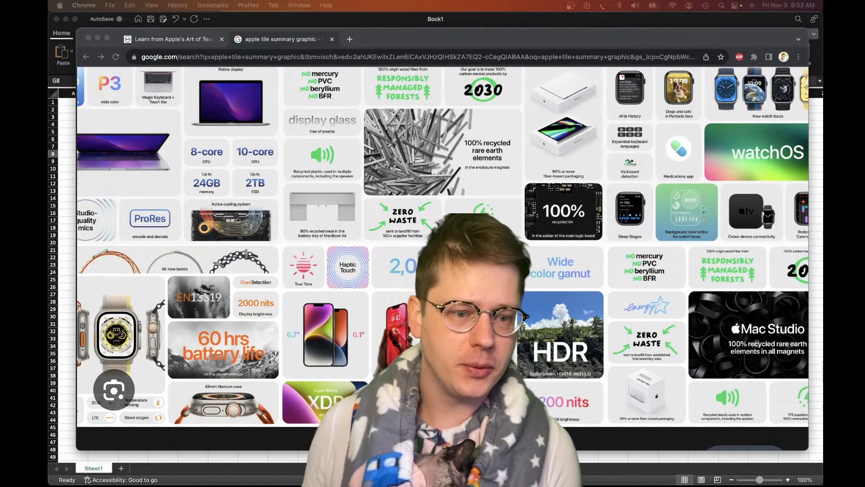
scroll(360, 144, up, 1)
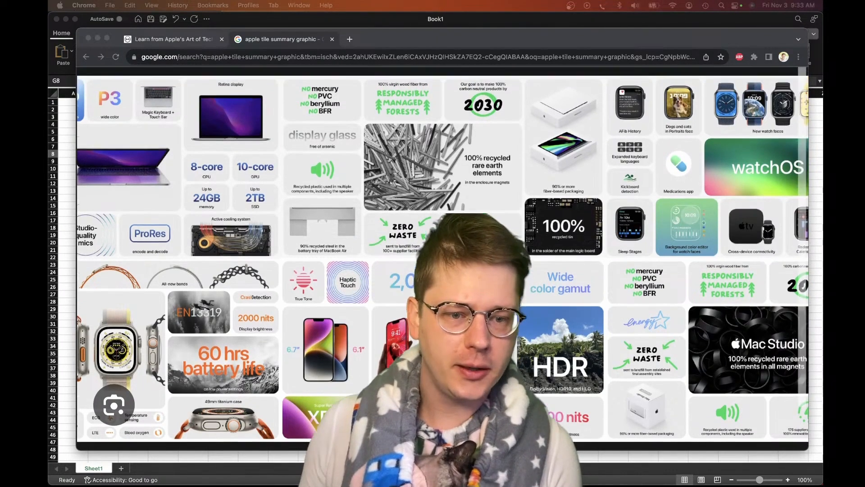
- Switch to the blank Excel workbook and fill the entire sheet with white
click(551, 18)
click(373, 242)
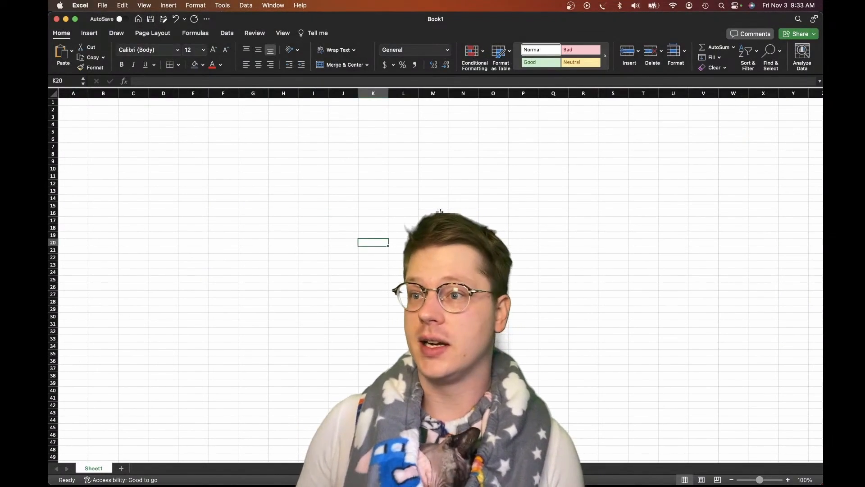
click(463, 213)
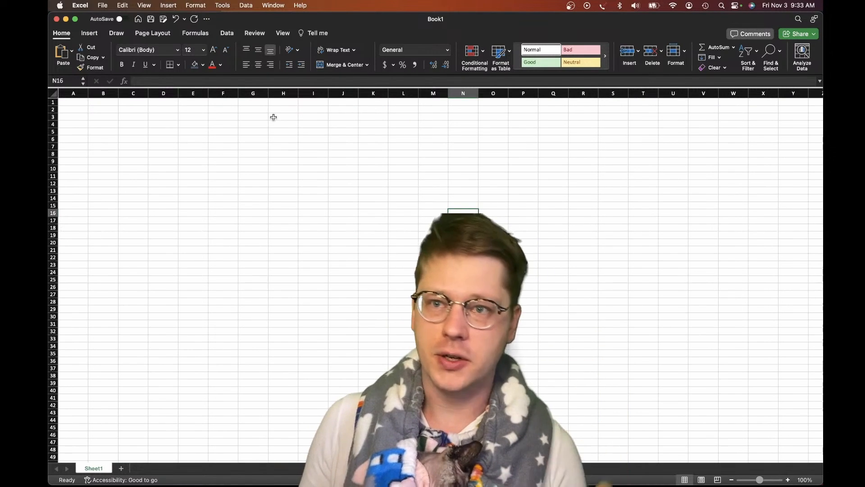
click(286, 93)
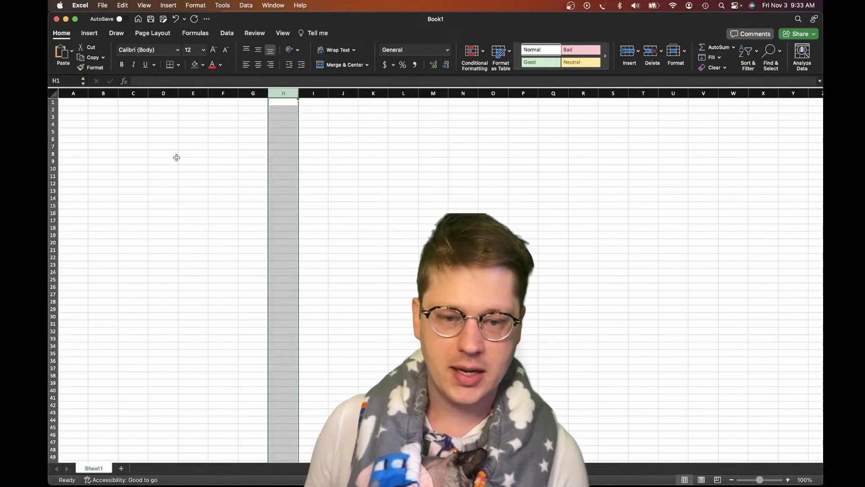
click(241, 161)
click(55, 93)
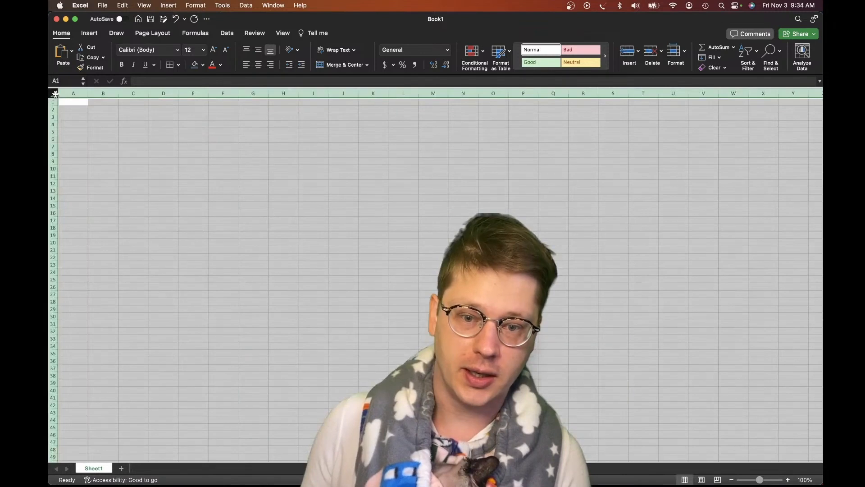
click(203, 65)
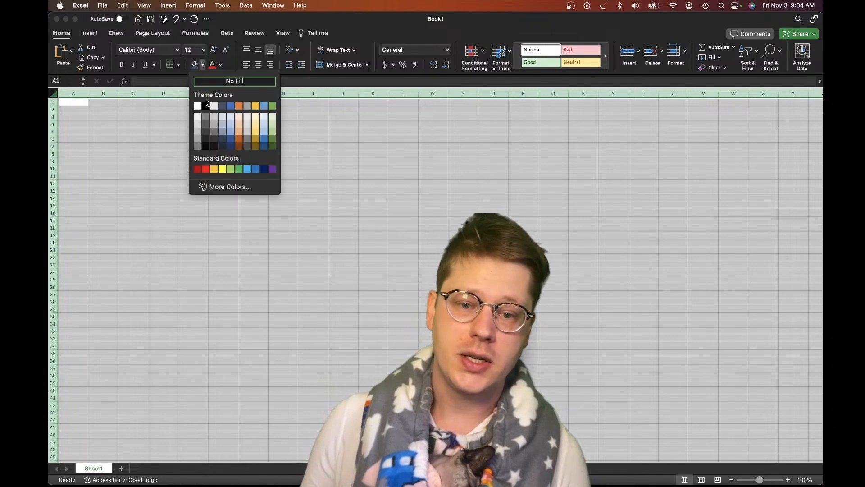
click(197, 106)
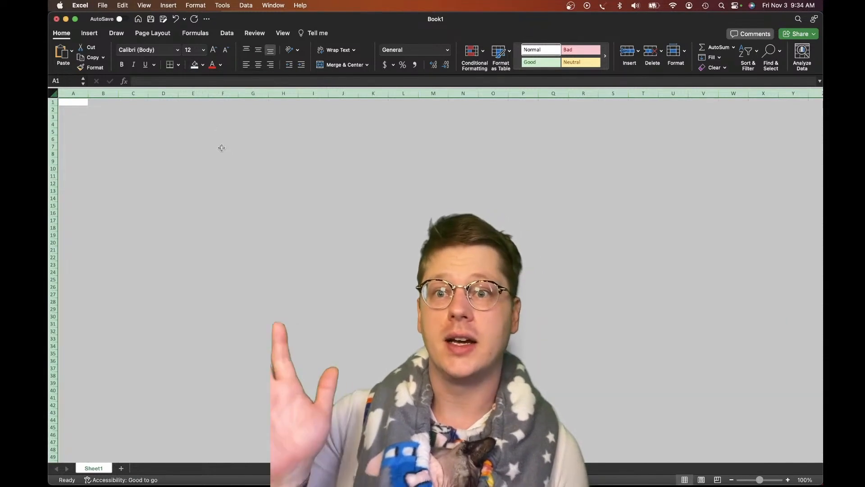
click(220, 146)
- Toggle the sheet's gridlines display off and back on
click(234, 33)
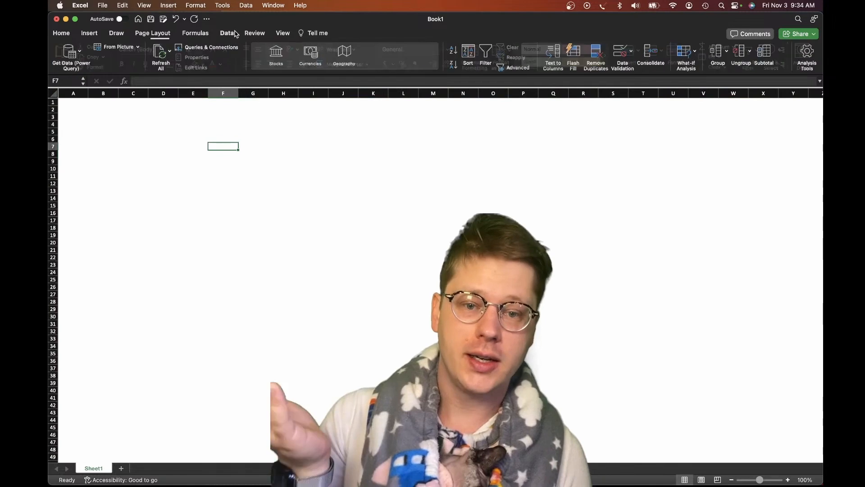
click(280, 34)
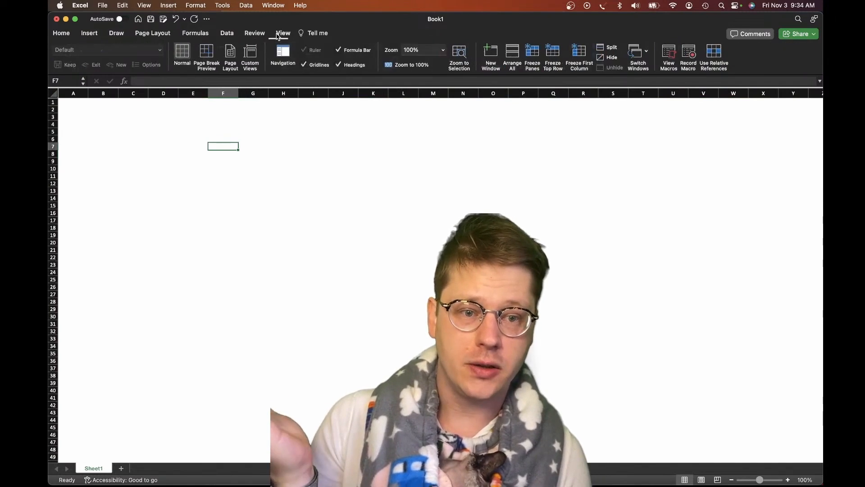
click(306, 67)
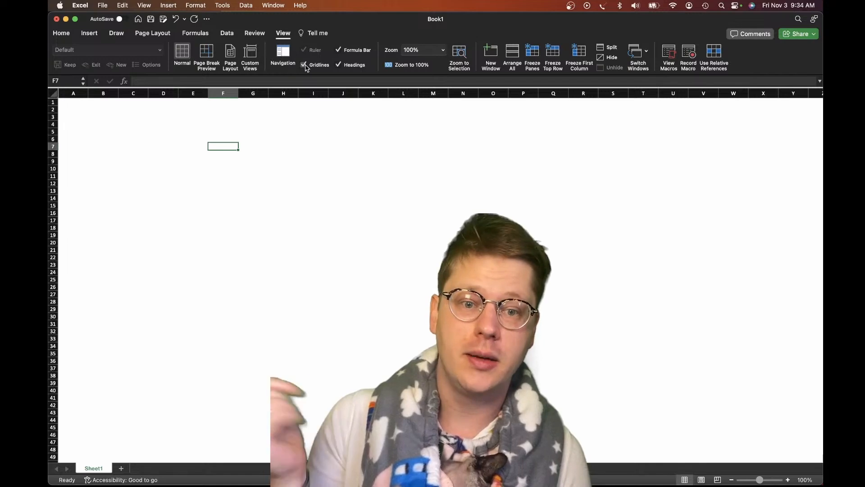
click(306, 66)
click(280, 200)
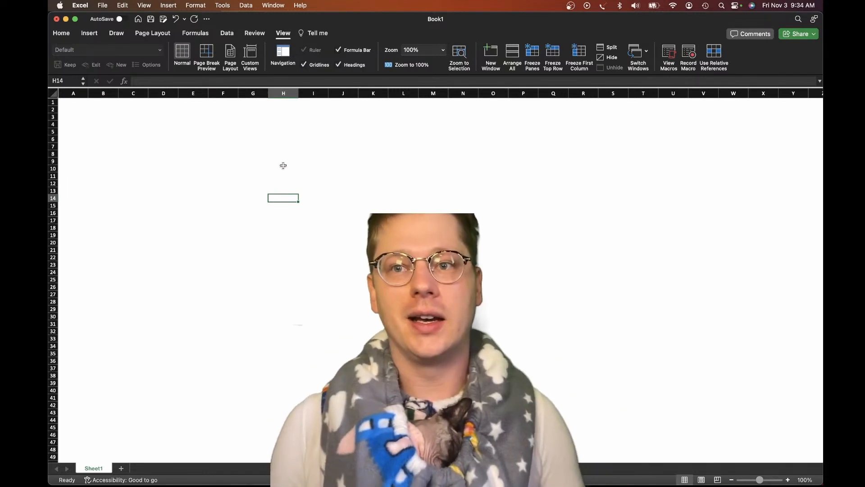
click(283, 166)
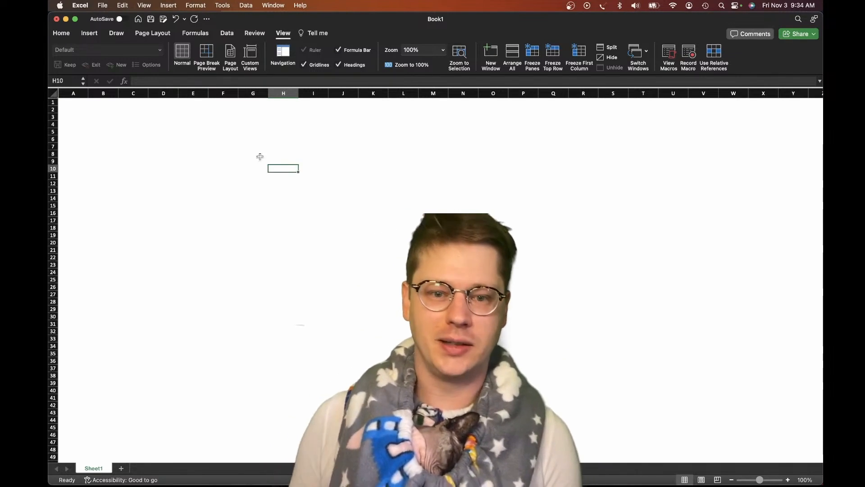
click(62, 33)
click(203, 163)
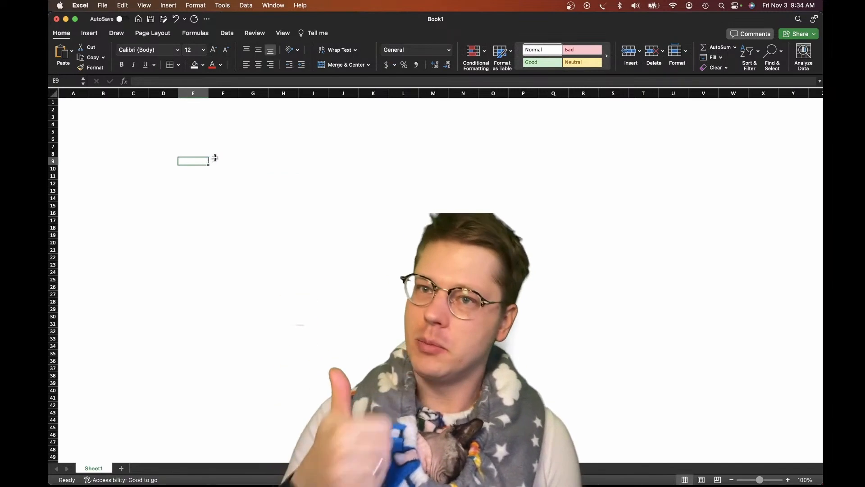
scroll(217, 156, right, 1)
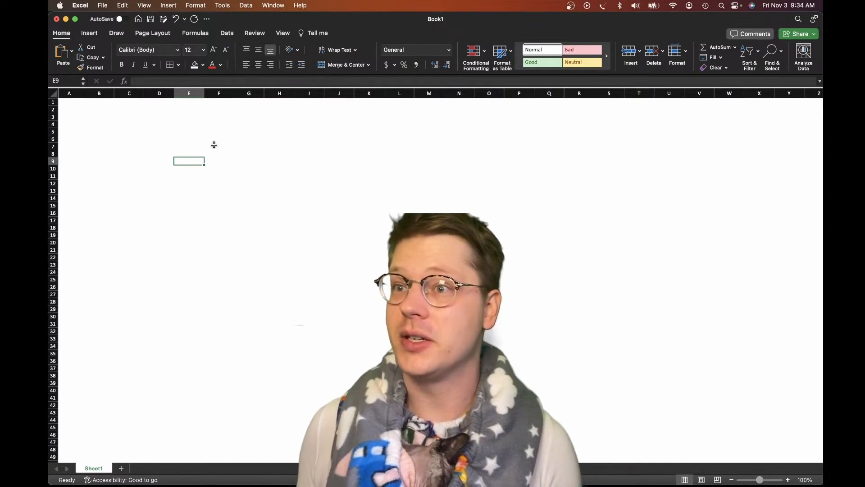
key(super+Tab)
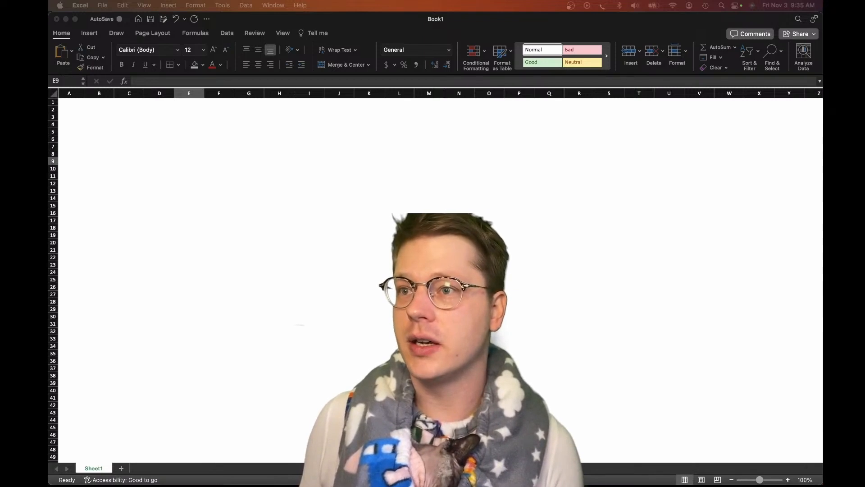
- Insert a rounded rectangle in the middle of the sheet and size it to about 4.1" high by 4.33" wide
click(98, 33)
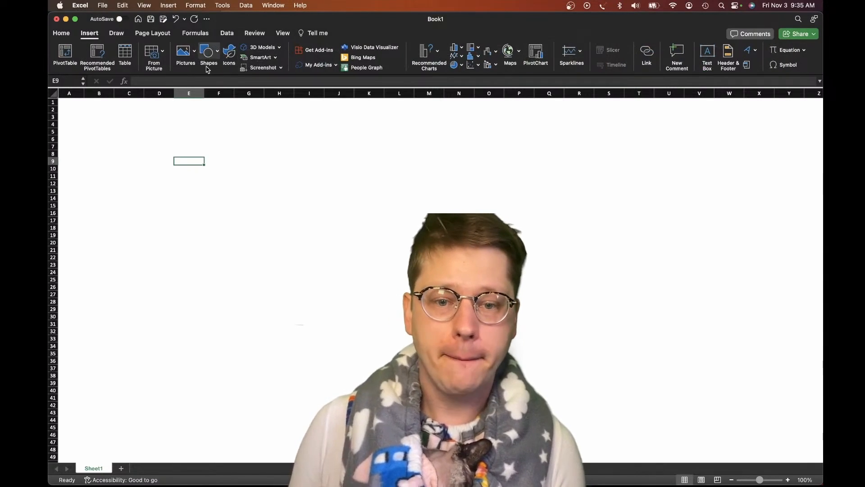
click(209, 52)
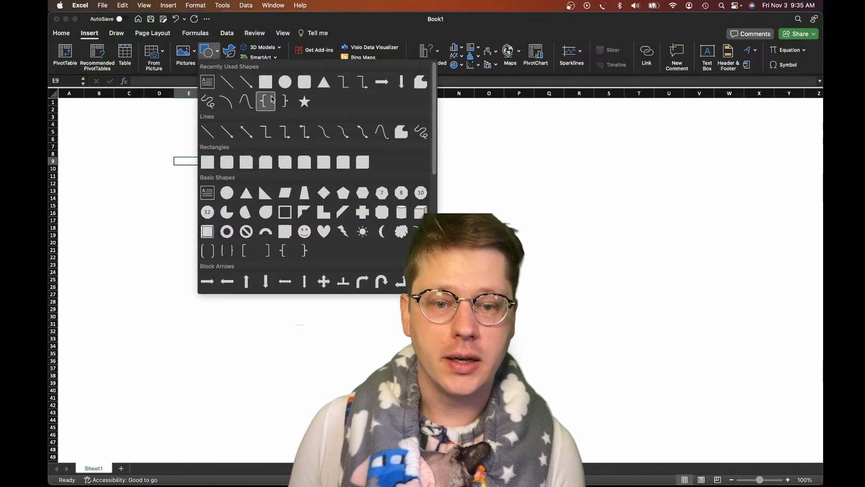
click(302, 88)
drag(210, 149, 365, 286)
drag(302, 242, 341, 324)
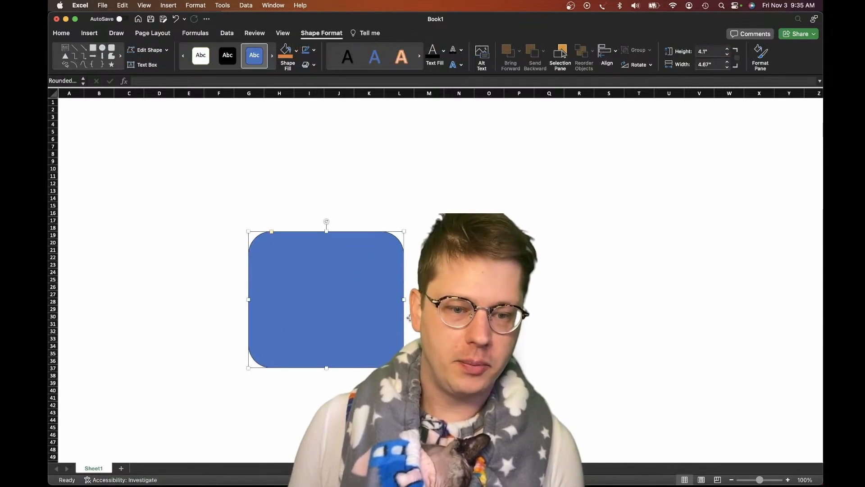
drag(404, 301, 393, 300)
mouse_move(327, 318)
mouse_down()
mouse_move(296, 286)
mouse_move(323, 311)
mouse_up()
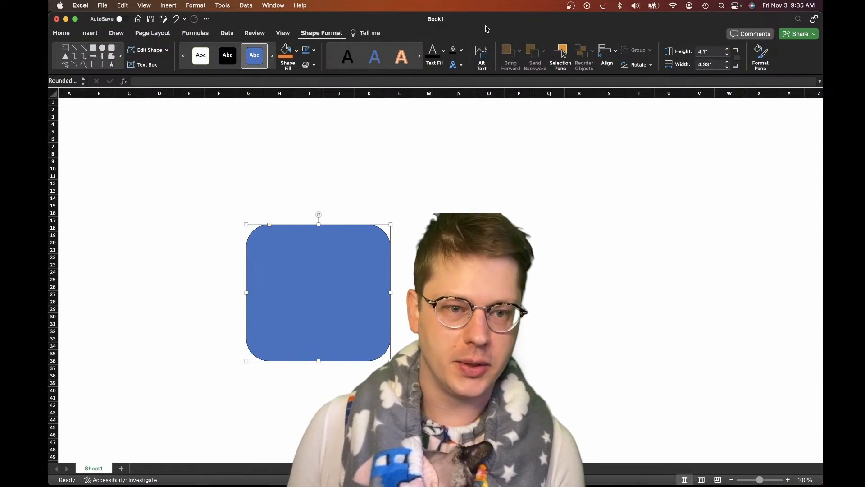
- Check the tile proportions in the Chrome reference image, and resize the rounded rectangle in Excel to about 3.58" high by 5.88" wide
key(ctrl+Up)
click(663, 329)
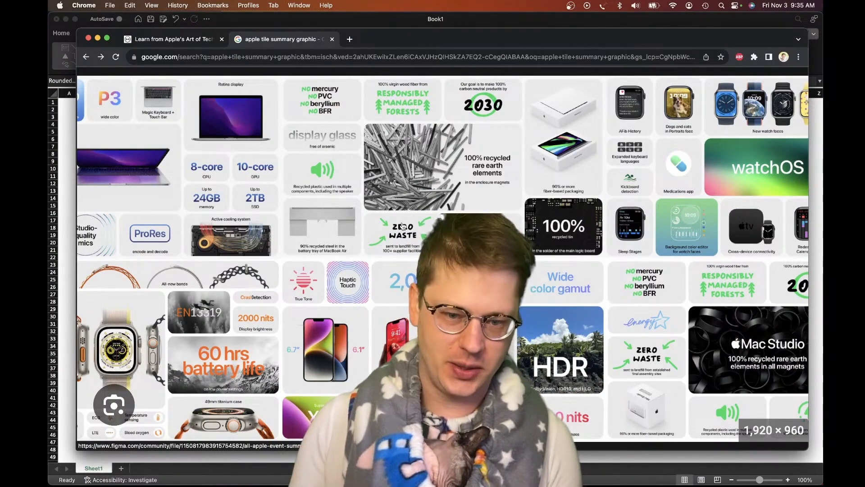
key(super+Tab)
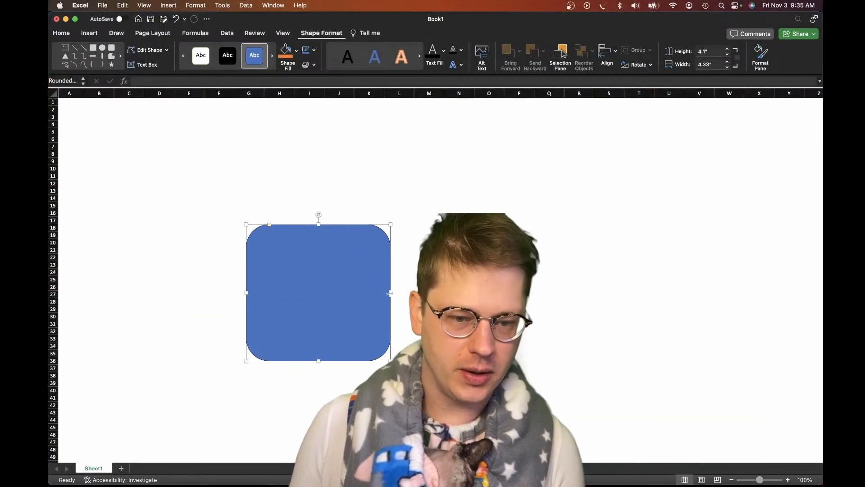
drag(390, 293, 442, 293)
drag(345, 226, 345, 242)
drag(337, 319, 293, 293)
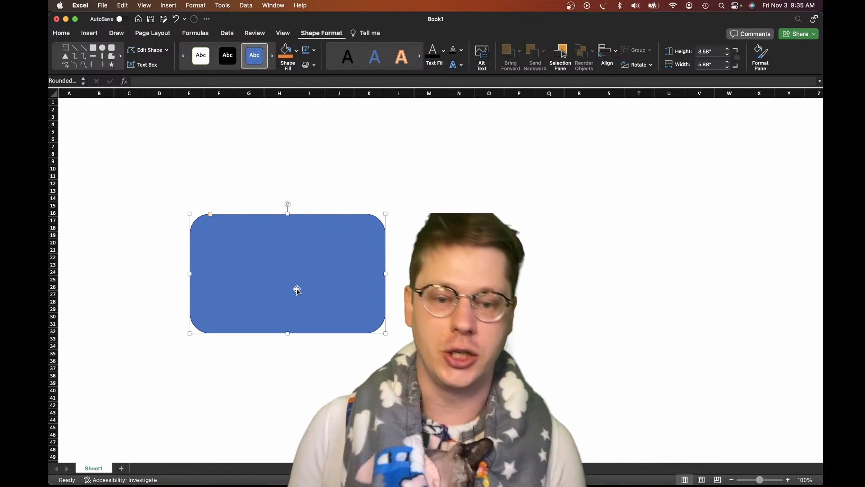
- Move the rounded rectangle to the top of columns E to K and stack two copies of it directly below
drag(298, 291, 283, 180)
drag(276, 258, 279, 371)
mouse_move(276, 268)
mouse_down()
mouse_move(276, 255)
mouse_move(275, 271)
mouse_up()
drag(264, 354, 260, 352)
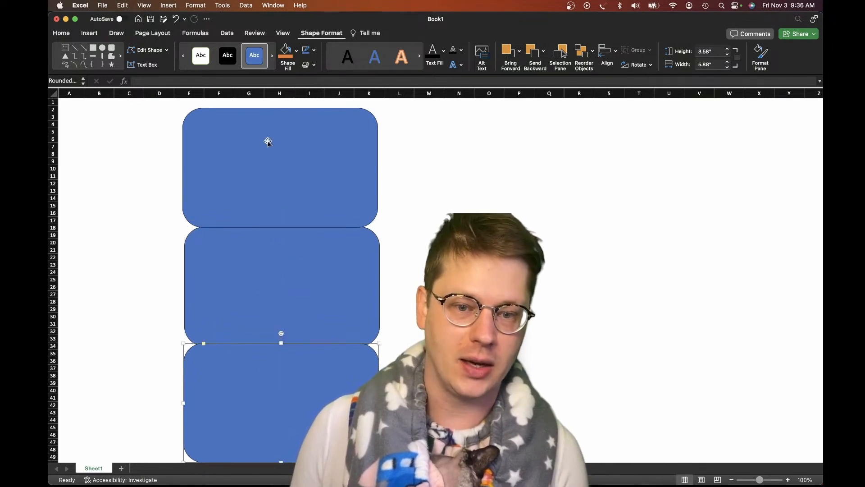
- Select all three rounded rectangles and set their height to 3.2"
drag(266, 141, 266, 151)
shift+click(272, 240)
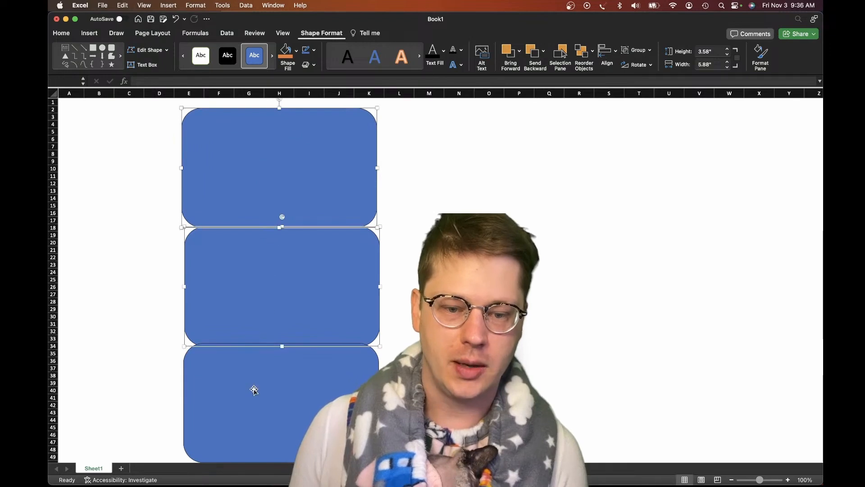
shift+click(253, 390)
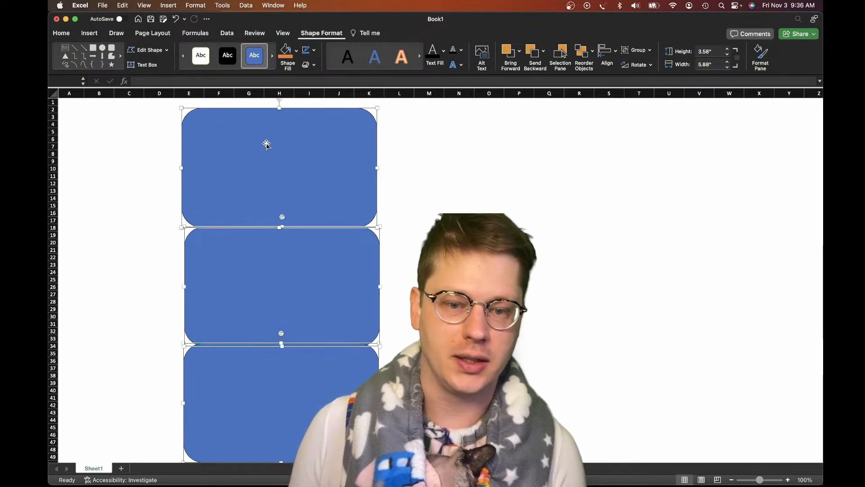
right_click(221, 140)
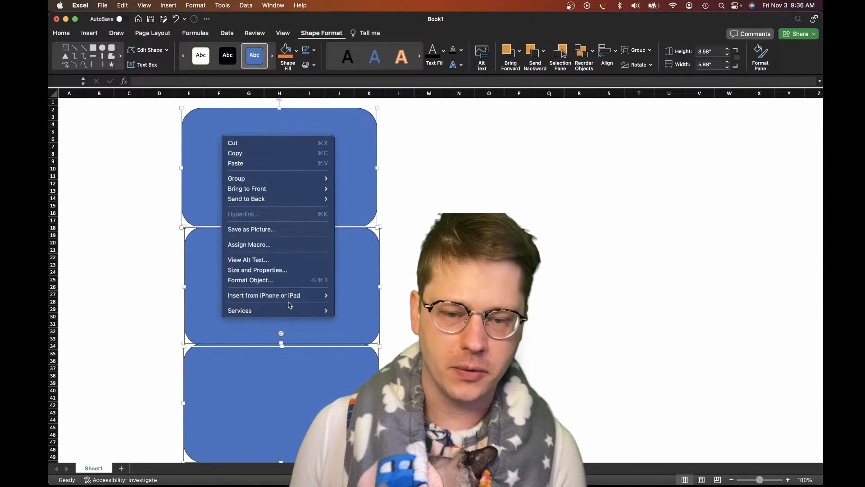
click(289, 270)
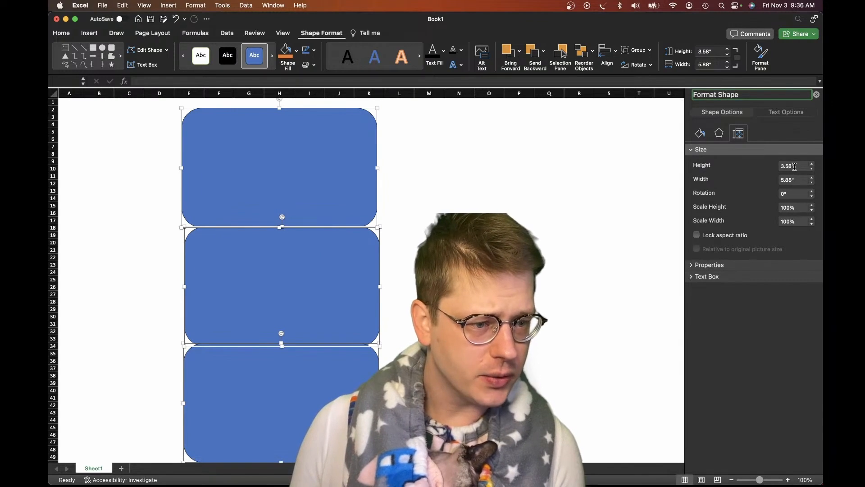
click(812, 169)
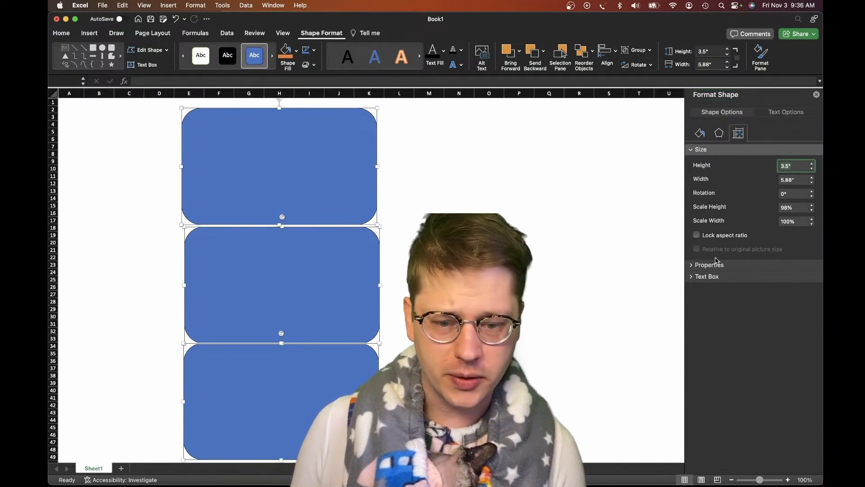
click(812, 170)
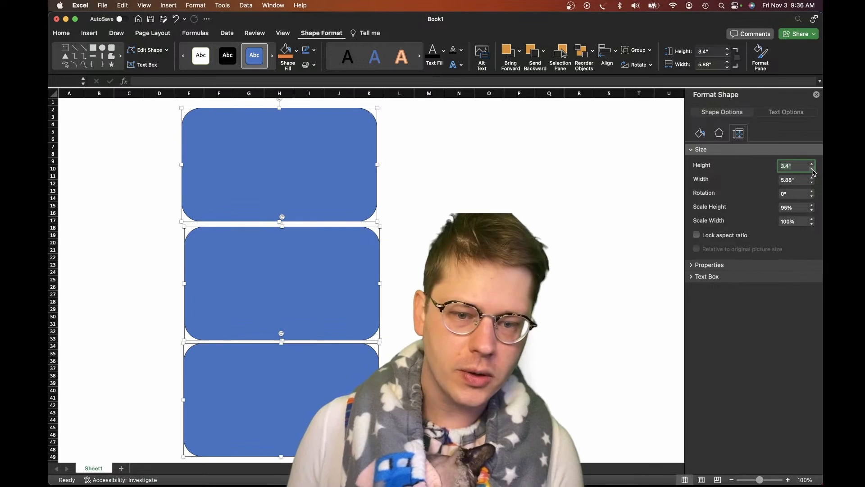
click(812, 170)
click(812, 170)
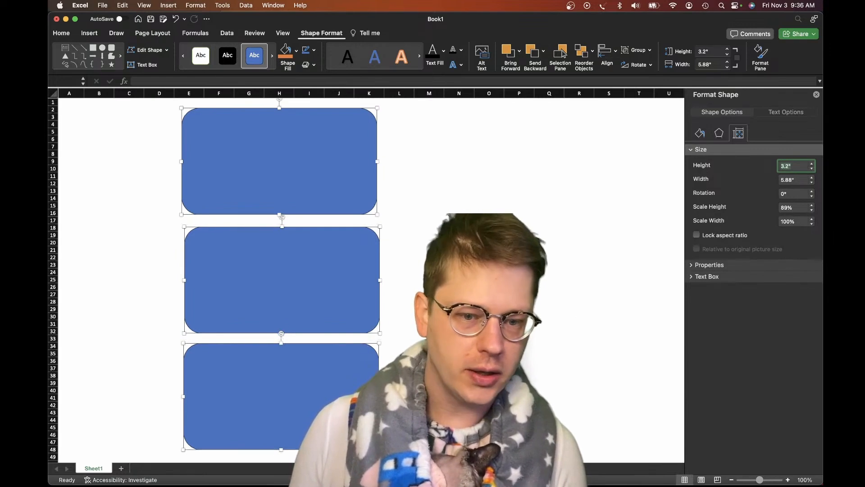
- Move the three rectangles together to columns B to F and narrow them to about 4.07" wide
click(518, 310)
drag(300, 278, 192, 283)
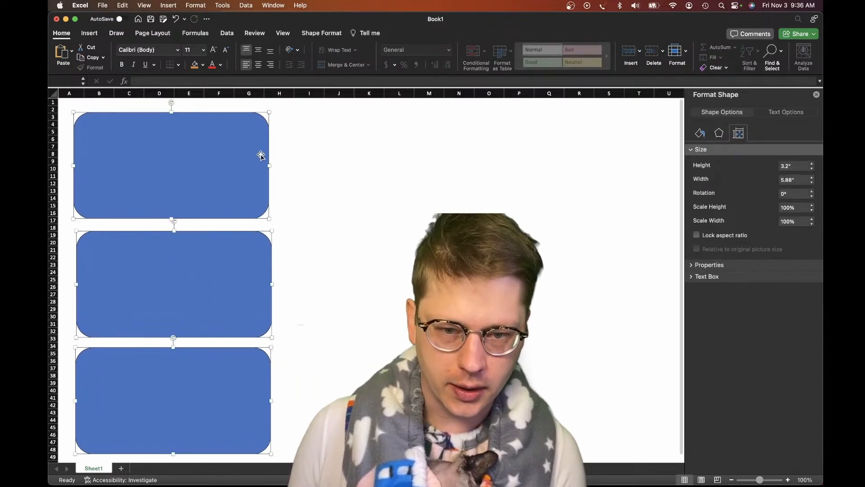
drag(269, 166, 194, 159)
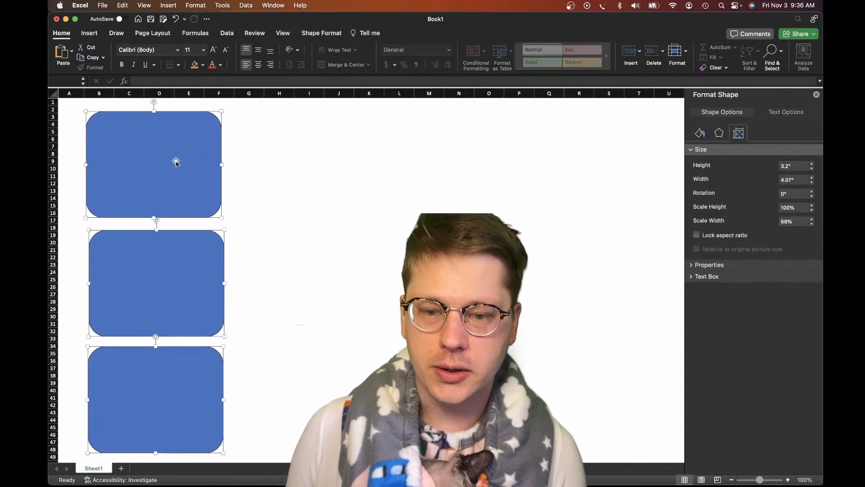
- Narrow column A to a thin margin beside the stacked rectangles
click(61, 91)
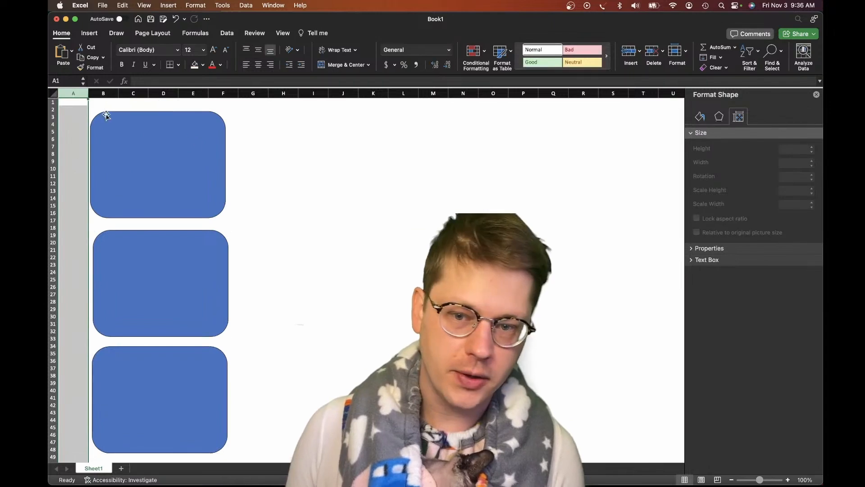
drag(89, 93, 71, 96)
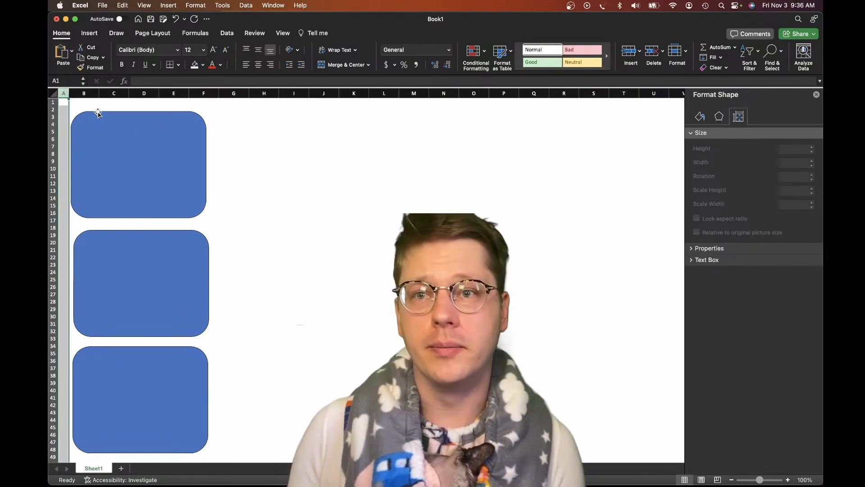
click(55, 103)
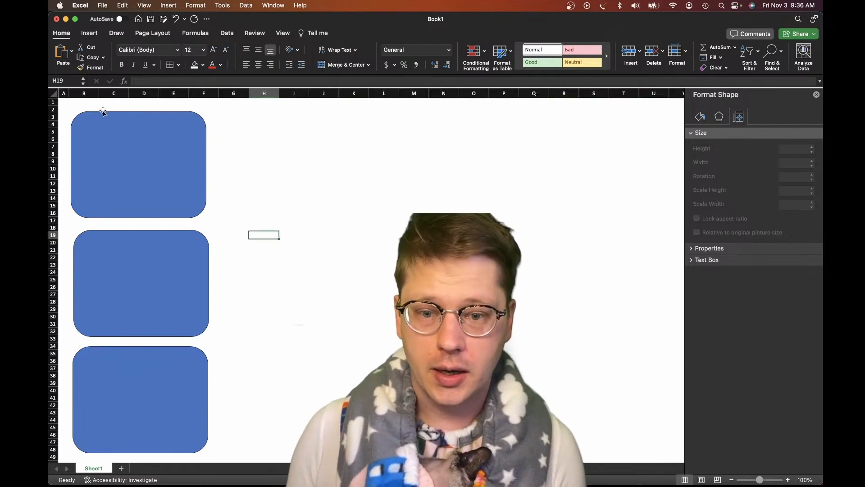
- Nudge all three rectangles slightly up so the top one starts at row 2
click(113, 162)
shift+click(116, 305)
shift+click(116, 397)
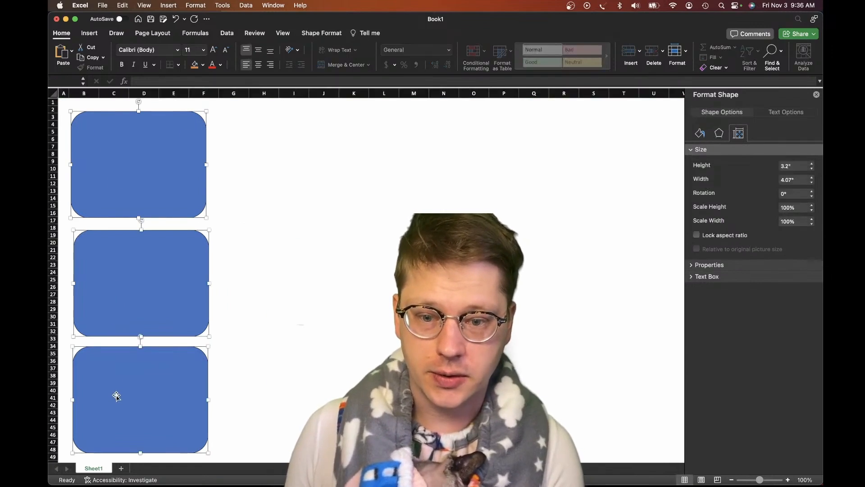
key(Up)
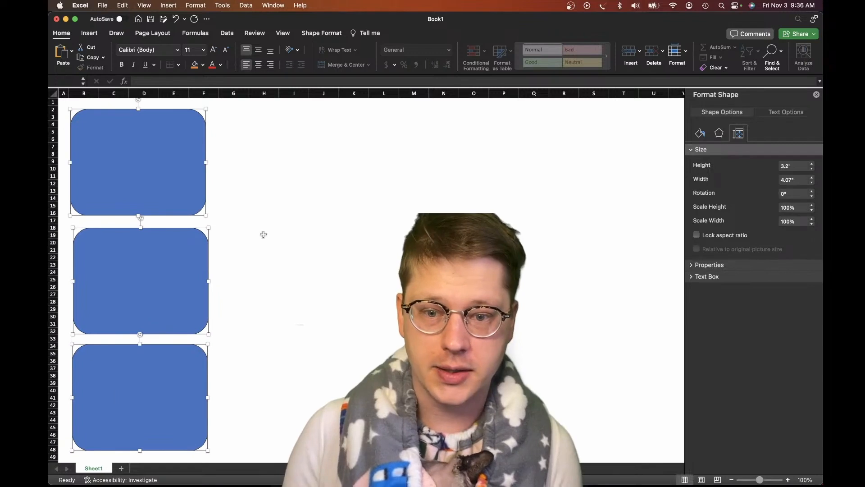
click(263, 236)
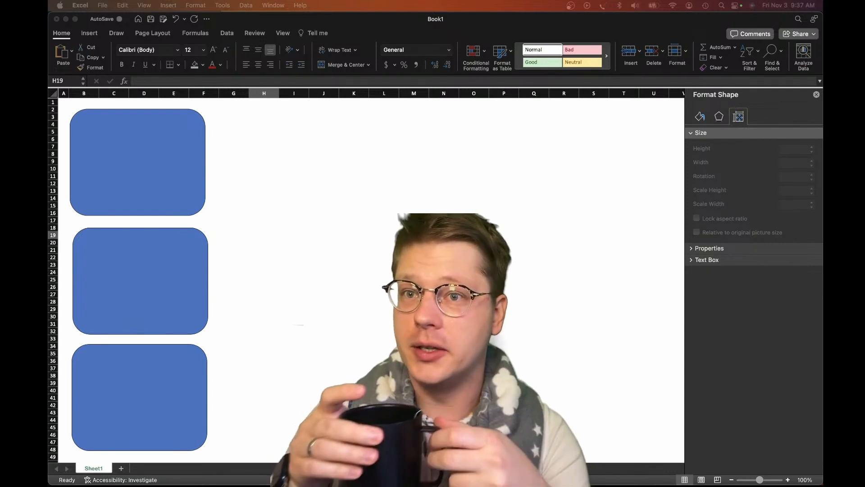
- Align the left edges of the three stacked rectangles
click(134, 180)
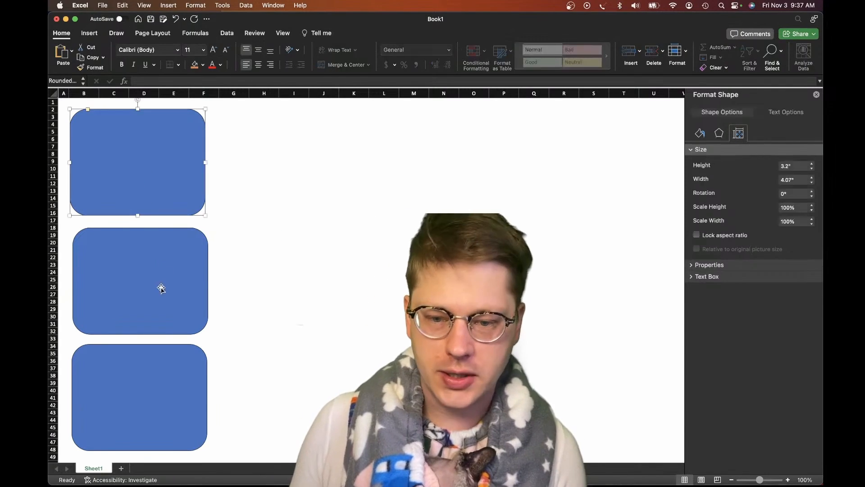
shift+click(163, 286)
shift+click(124, 413)
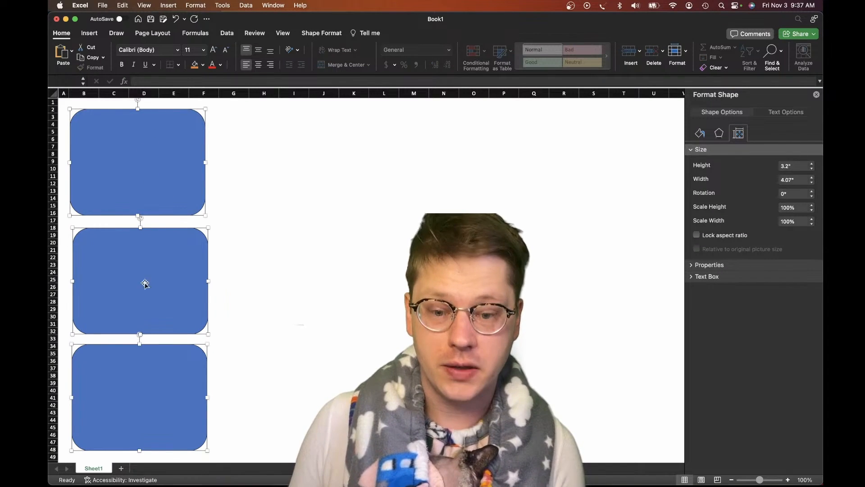
click(341, 34)
click(610, 56)
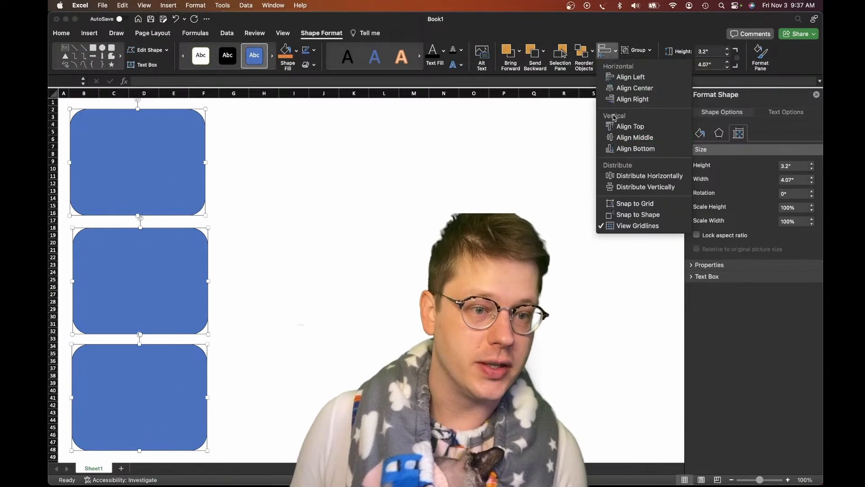
click(639, 80)
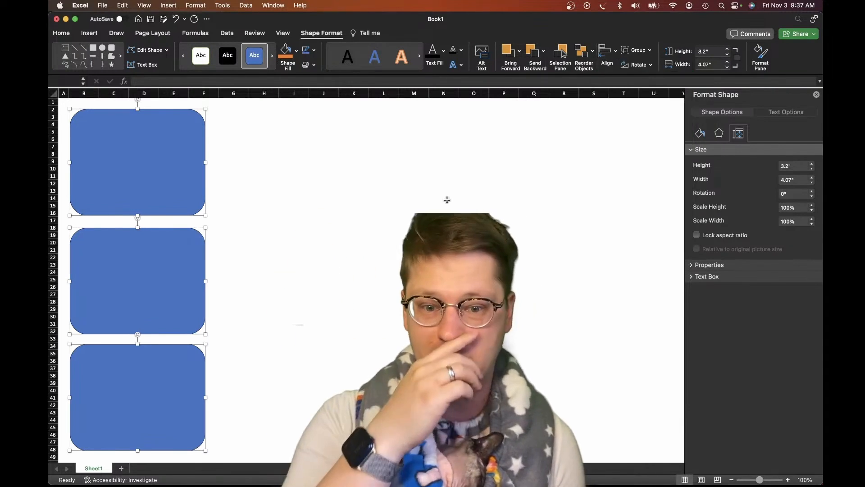
click(312, 269)
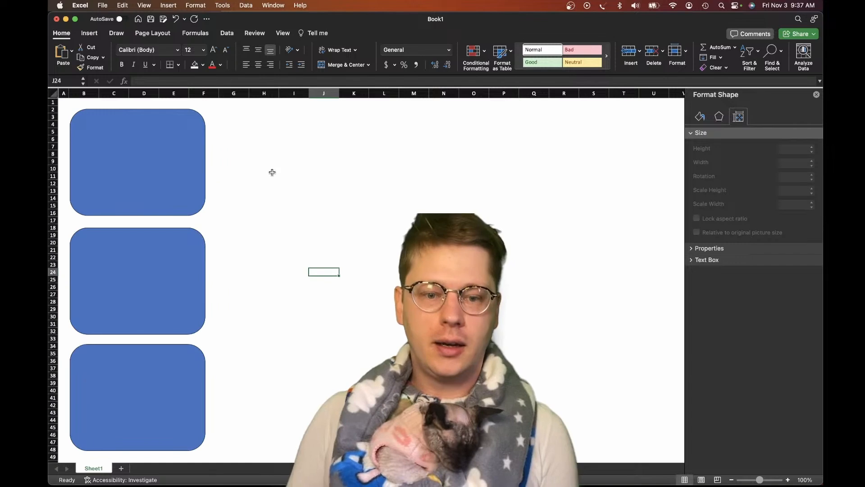
- Distribute the three stacked rectangles vertically so the gaps between them are equal
click(272, 192)
click(173, 177)
shift+click(151, 278)
shift+click(135, 392)
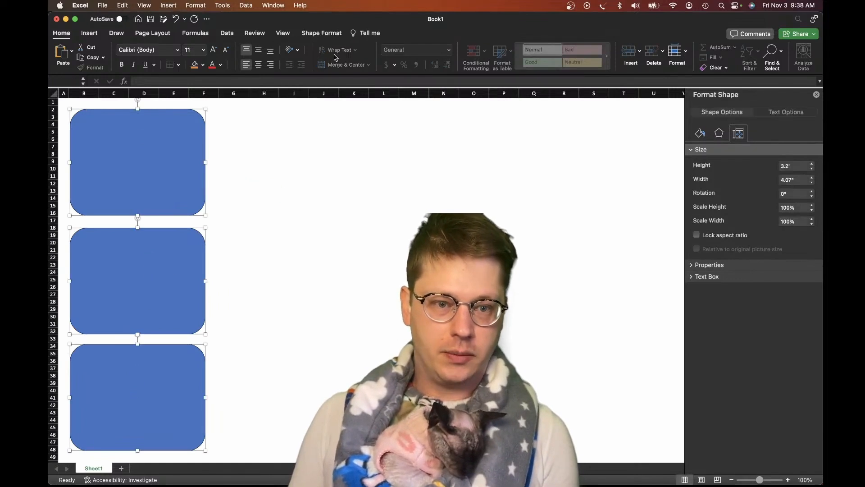
click(336, 33)
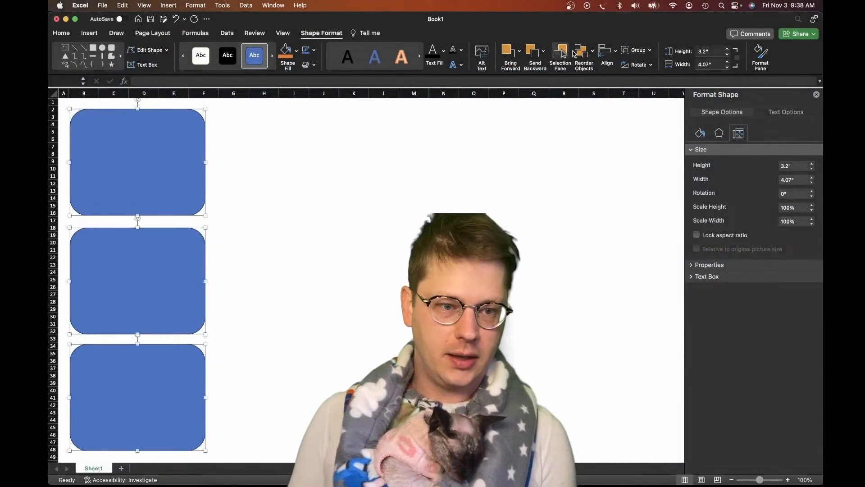
click(606, 50)
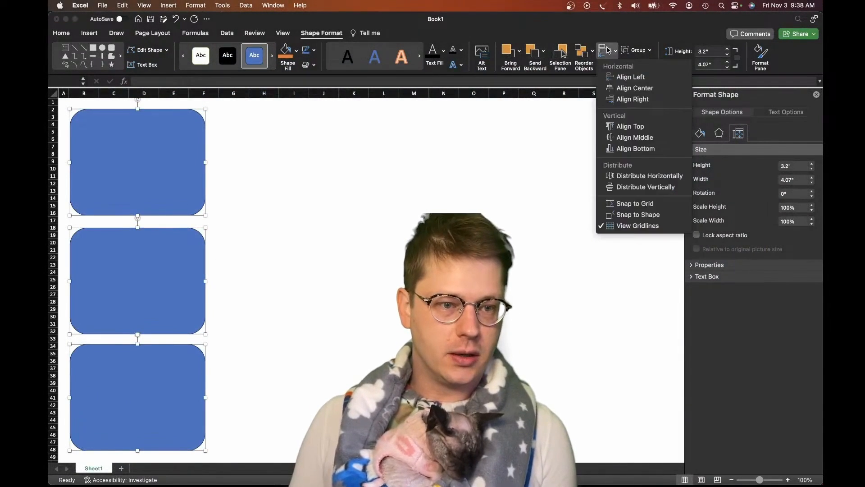
click(631, 187)
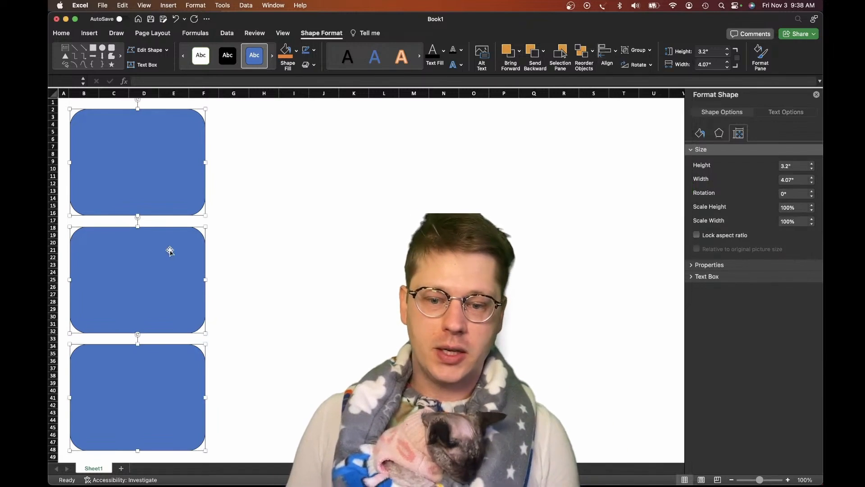
click(236, 229)
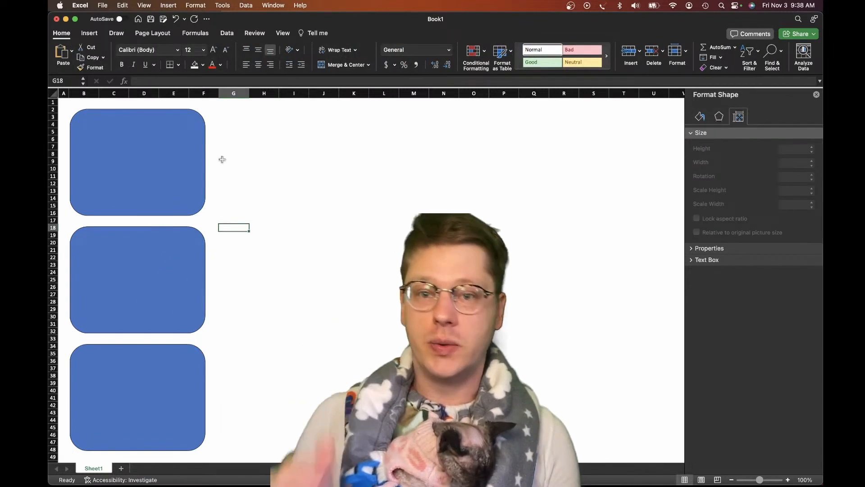
- Select the three rectangles, open their fill settings, and switch to Chrome to check the tile colors in the reference image
click(188, 175)
shift+click(157, 254)
shift+click(154, 410)
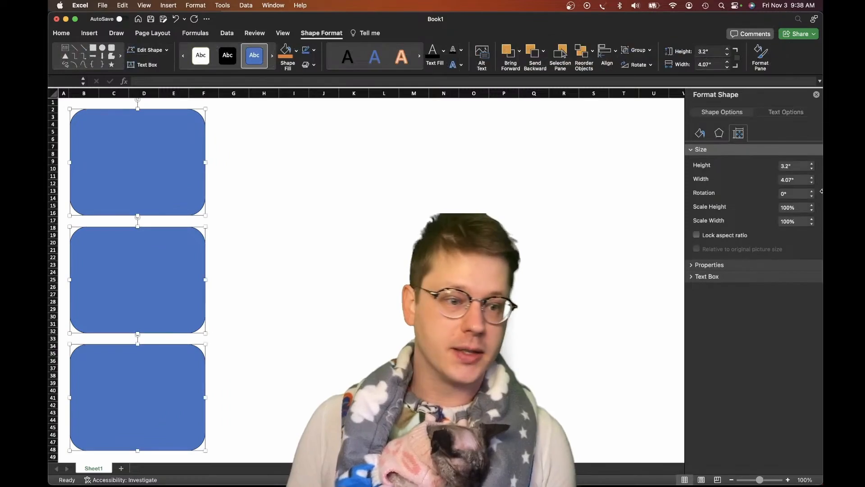
click(700, 133)
click(699, 149)
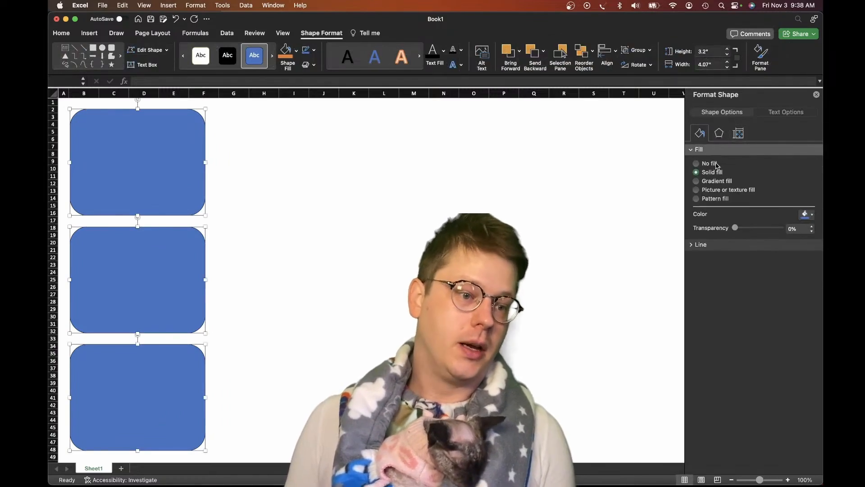
click(807, 214)
click(491, 221)
key(ctrl+Up)
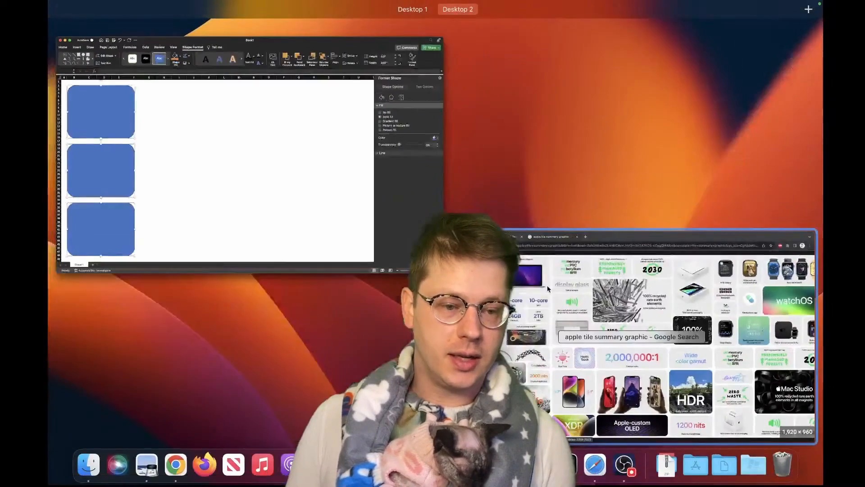
click(581, 275)
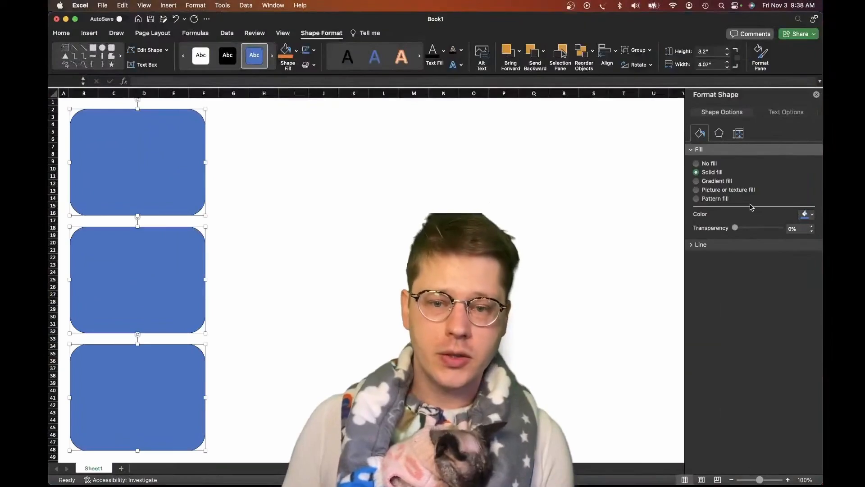
- Remove the outline from the three selected rectangles in Excel by choosing No line
click(701, 244)
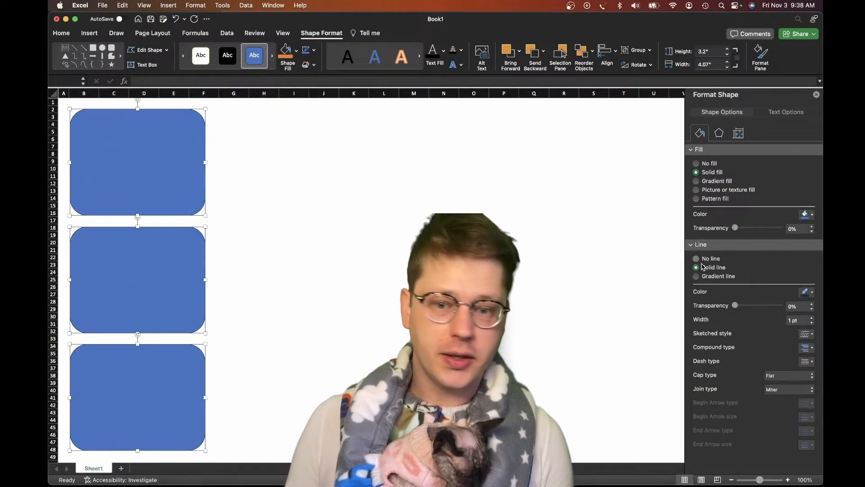
click(696, 259)
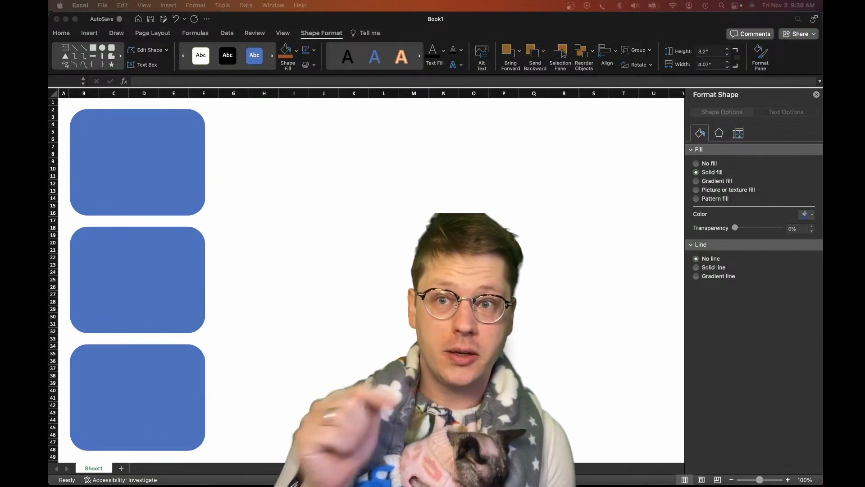
click(323, 73)
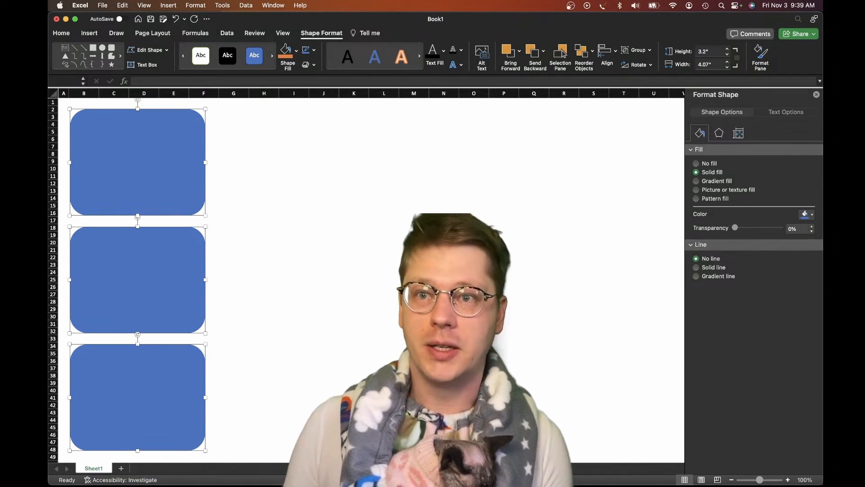
- Fill the three rectangles with light gray, switch to a slightly darker gray theme color, and deselect them
click(812, 218)
click(740, 255)
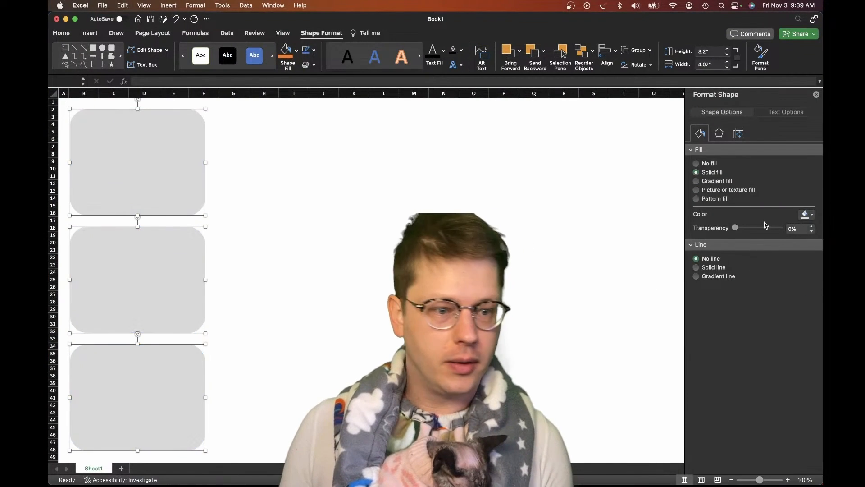
click(814, 218)
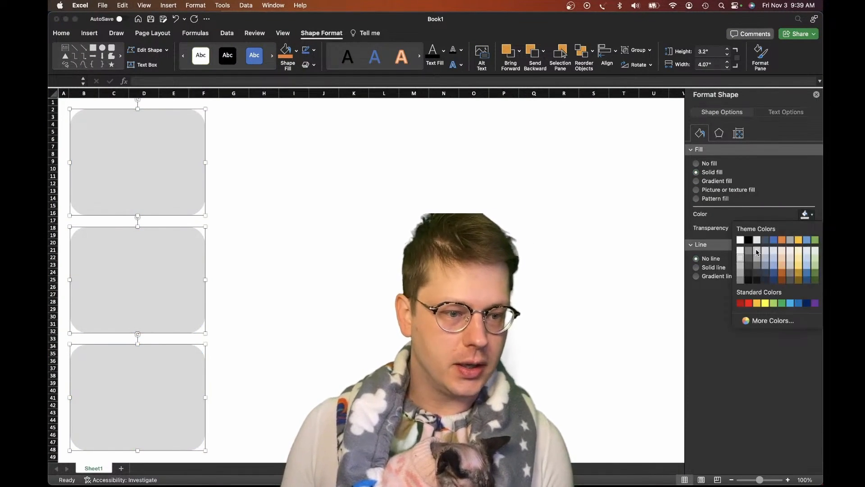
click(735, 280)
click(264, 219)
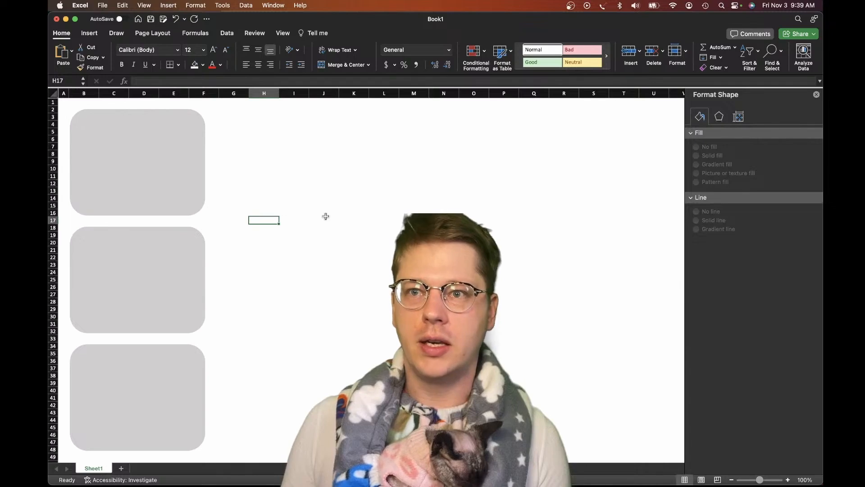
- Check the reference tiles in Chrome, return to Excel, and narrow its window so the reference image shows beside it
key(super+Tab)
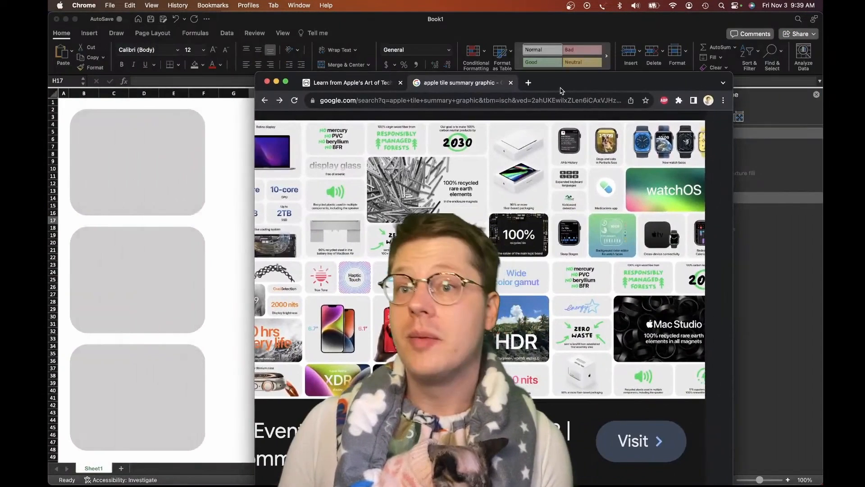
click(769, 260)
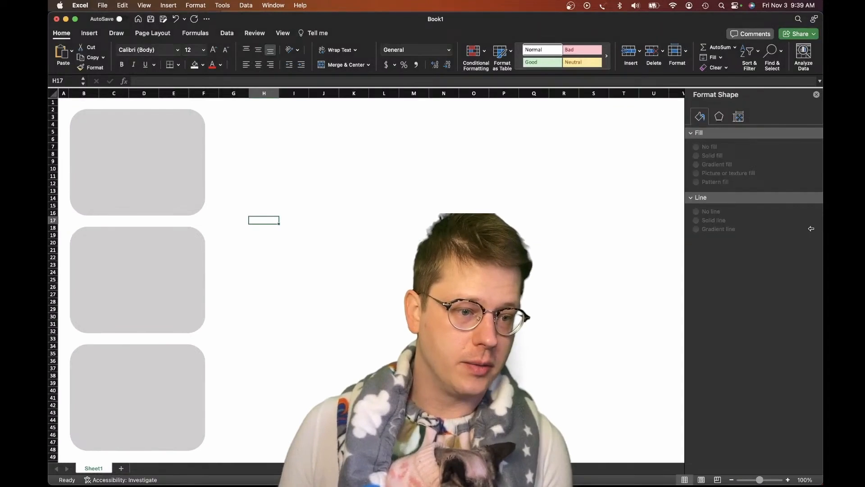
drag(811, 229, 722, 230)
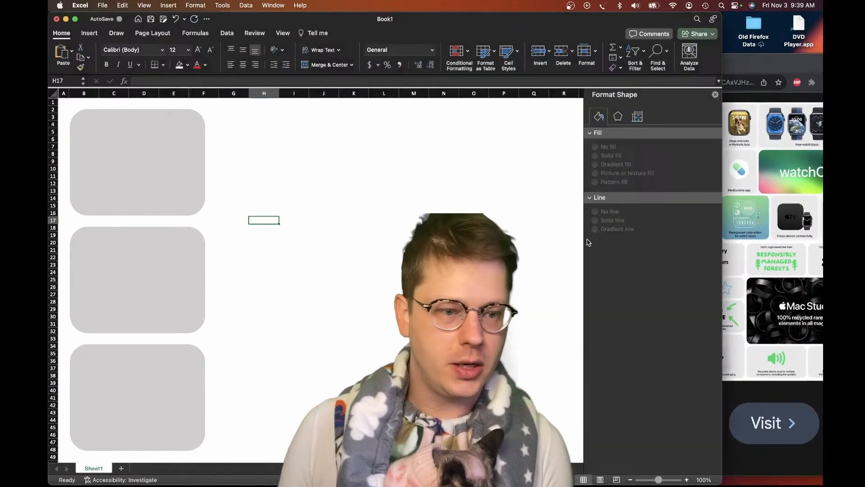
- Fill the three rectangles with a custom gray (RGB 233, 233, 233) sampled from the reference image
click(188, 181)
shift+click(155, 261)
shift+click(125, 396)
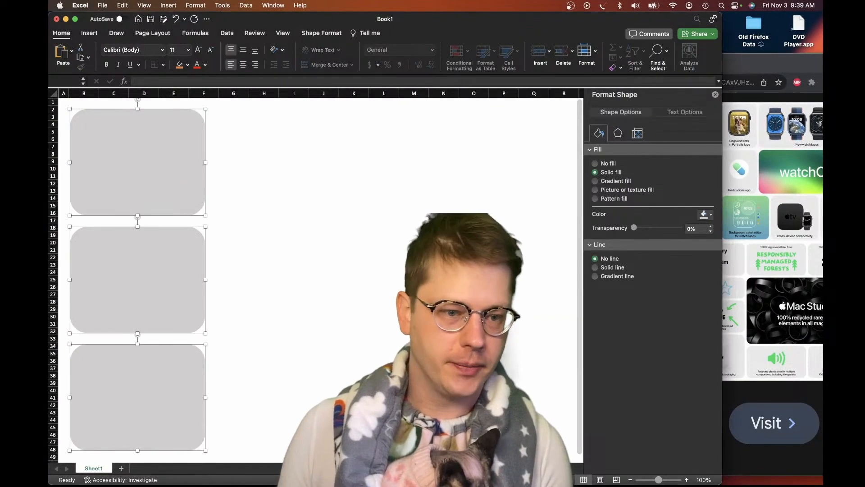
click(704, 214)
click(748, 318)
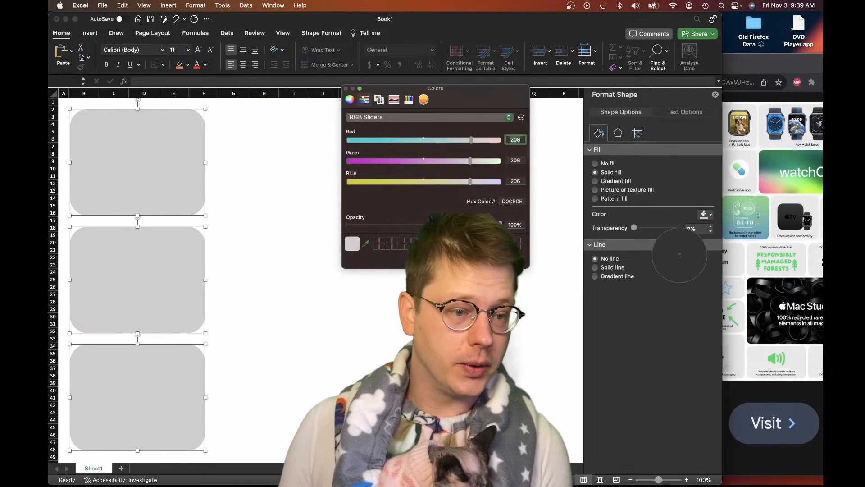
click(757, 260)
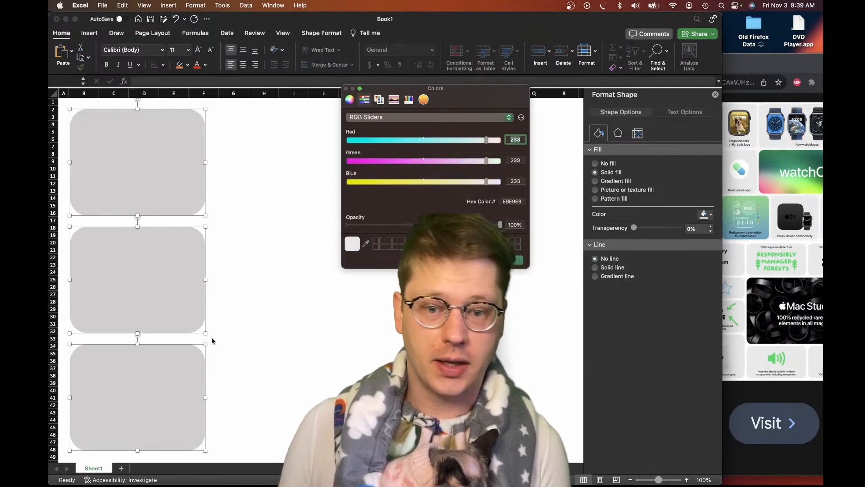
click(275, 242)
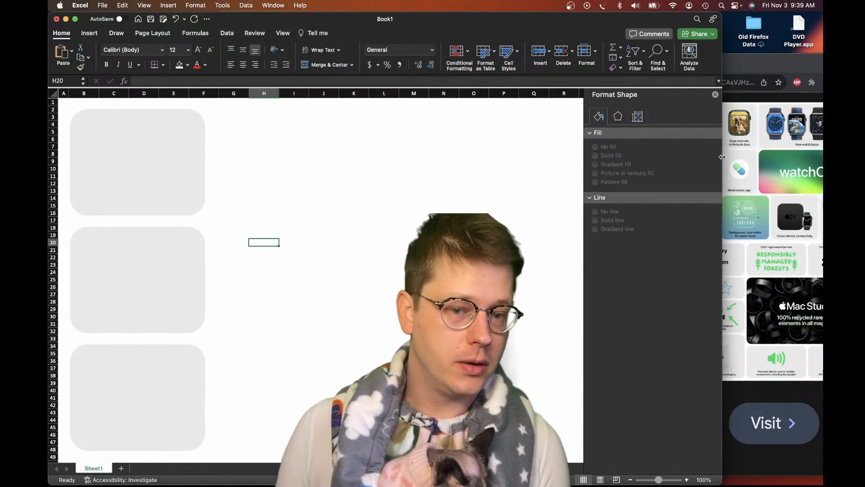
- Widen the Excel window and set a slightly darker custom gray fill (RGB 231, 231, 231) on the three rectangles
drag(722, 156, 797, 158)
click(212, 192)
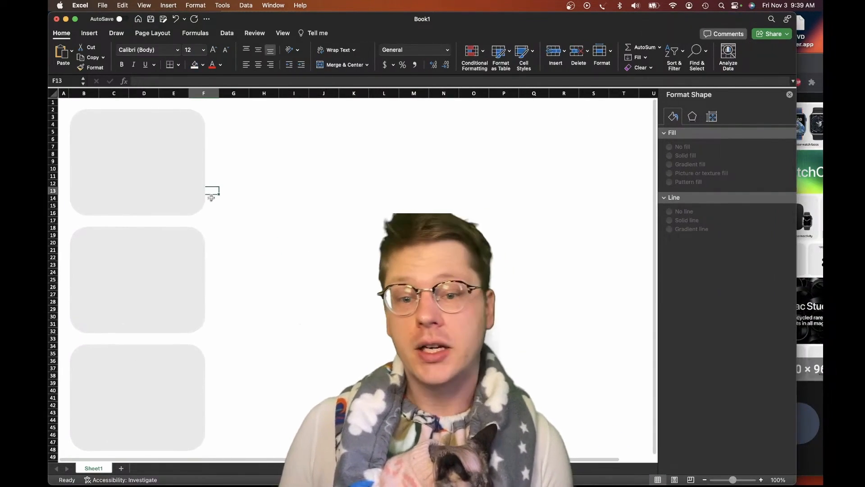
click(180, 192)
shift+click(157, 241)
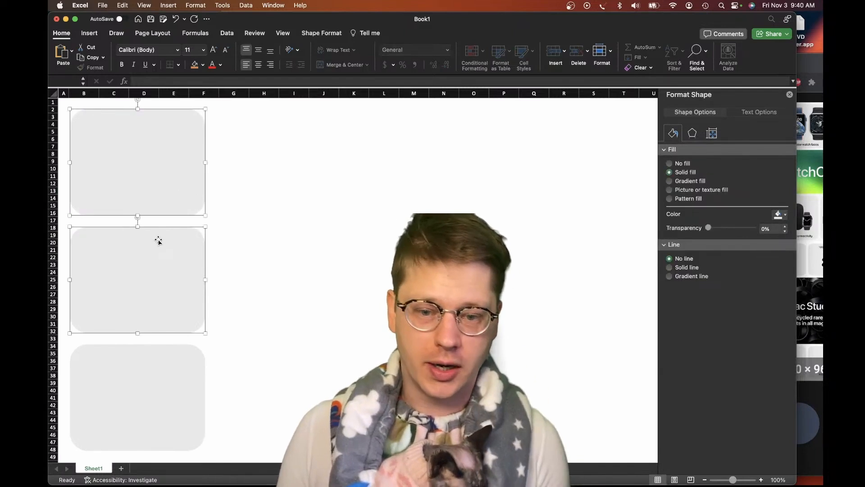
shift+click(161, 421)
click(778, 215)
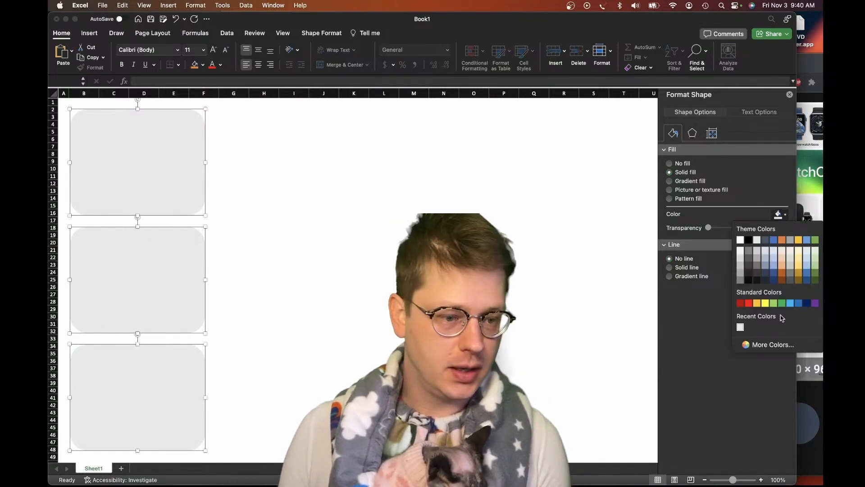
click(775, 345)
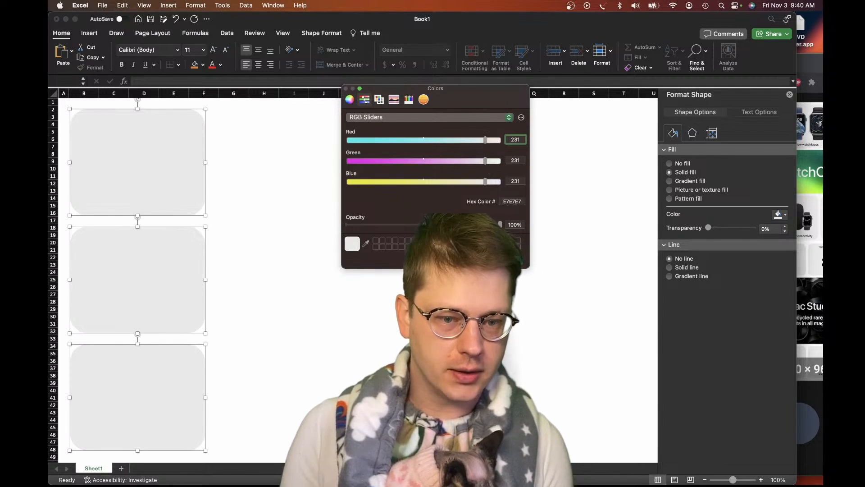
click(413, 258)
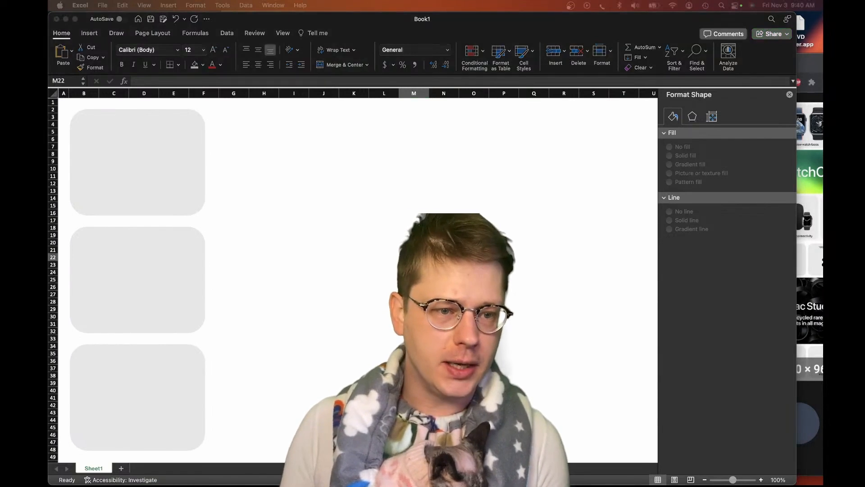
- Close the shape formatting options, widen the window, and duplicate the column of rectangles four times to make a five-by-three tile grid
click(177, 190)
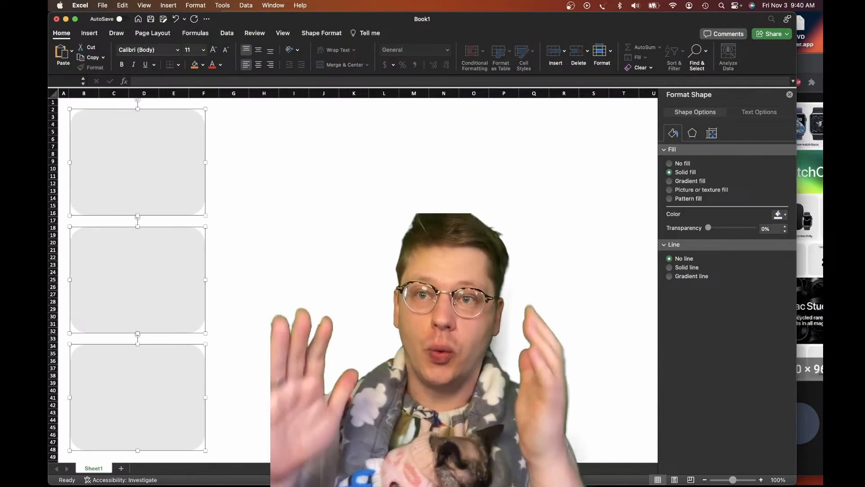
click(790, 95)
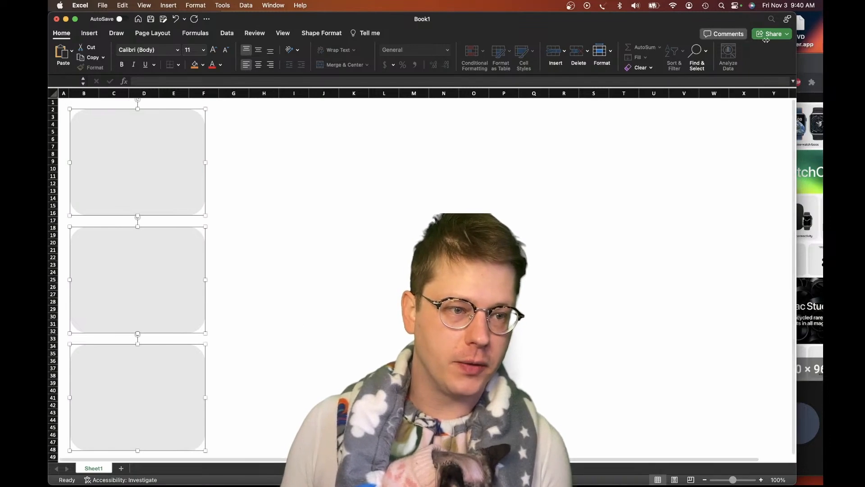
double_click(728, 20)
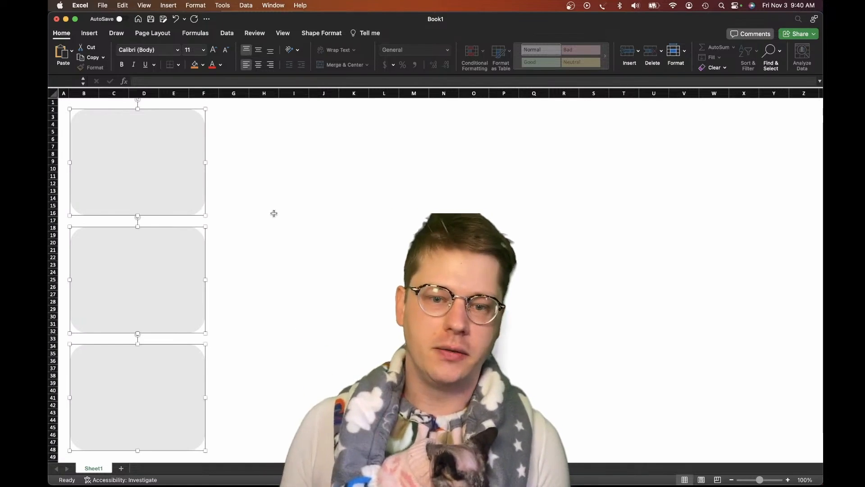
drag(110, 181, 560, 167)
drag(558, 169, 698, 161)
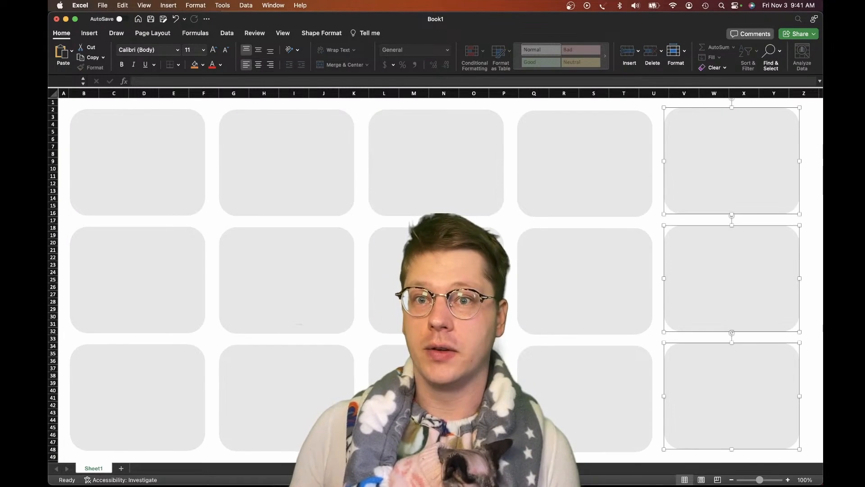
click(474, 339)
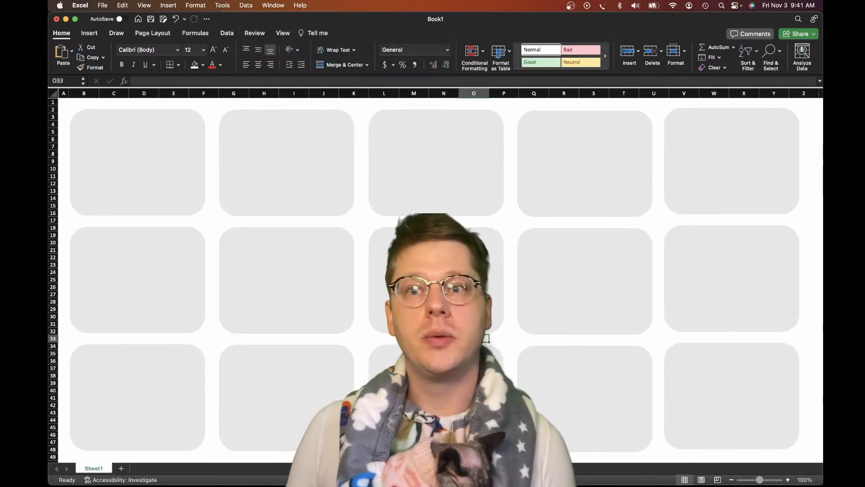
- Delete the center tile and stretch the second tile of the middle row across the gap, aligned with its row
click(384, 270)
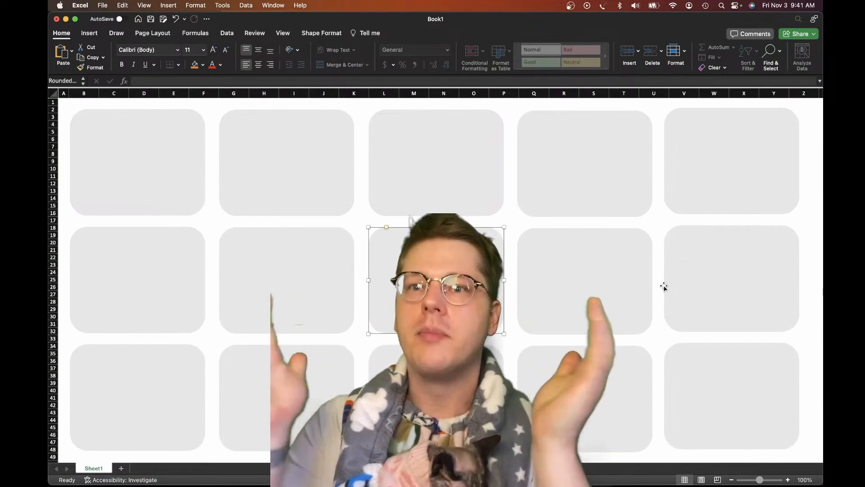
scroll(574, 216, down, 5)
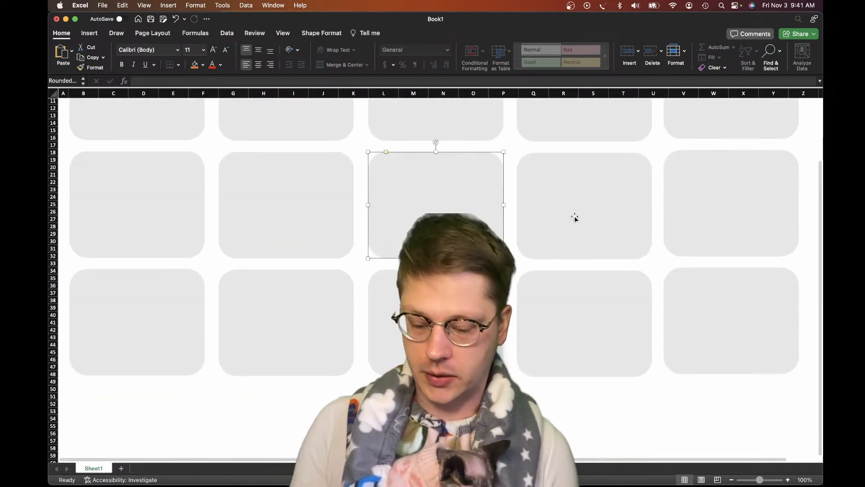
scroll(518, 295, up, 5)
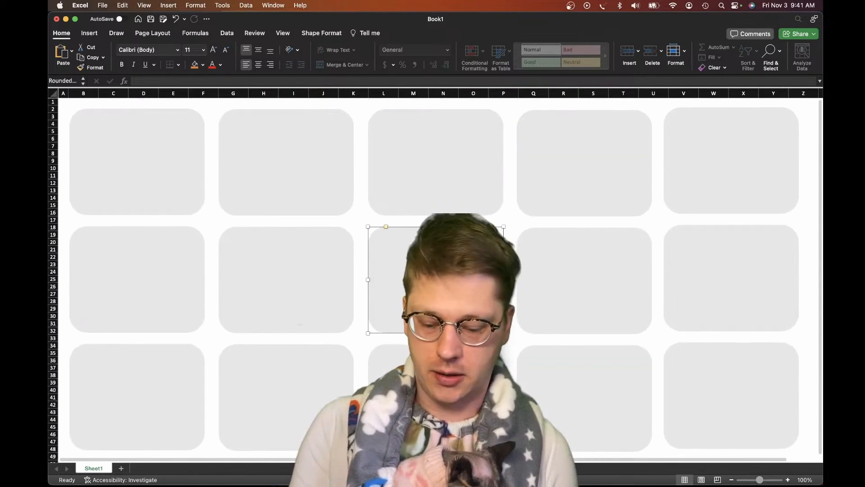
key(Delete)
scroll(415, 286, right, 1)
click(328, 288)
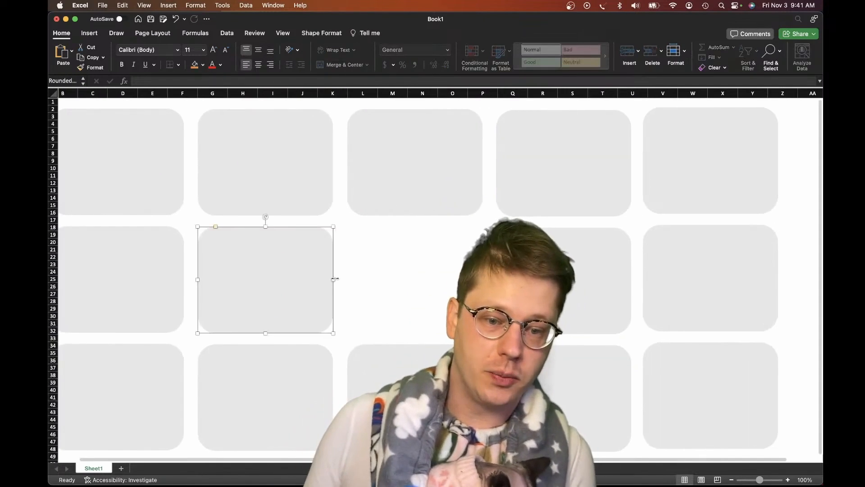
drag(334, 279, 482, 279)
drag(219, 235, 240, 262)
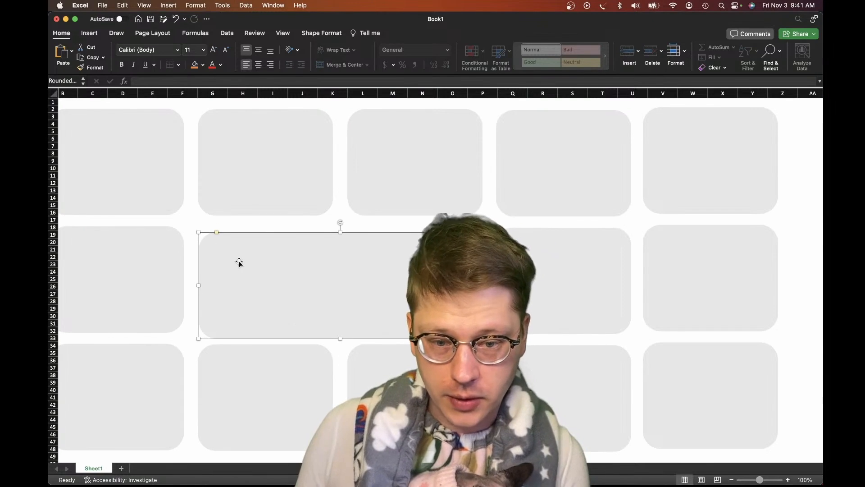
drag(266, 226, 265, 220)
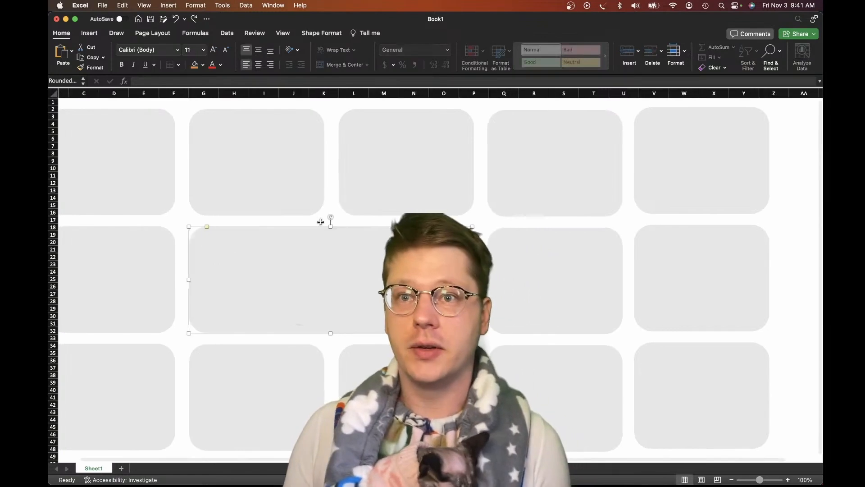
- Try replacing the four upper-right tiles with one large tile, about 8.14 by 6.69 inches, with reduced corner rounding
scroll(318, 226, right, 5)
scroll(318, 226, left, 5)
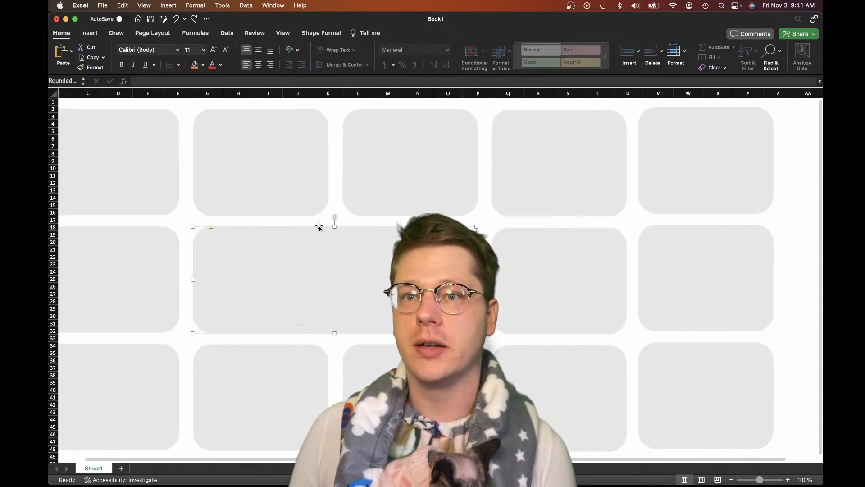
scroll(319, 227, left, 1)
click(586, 163)
shift+click(724, 186)
click(632, 293)
shift+click(704, 290)
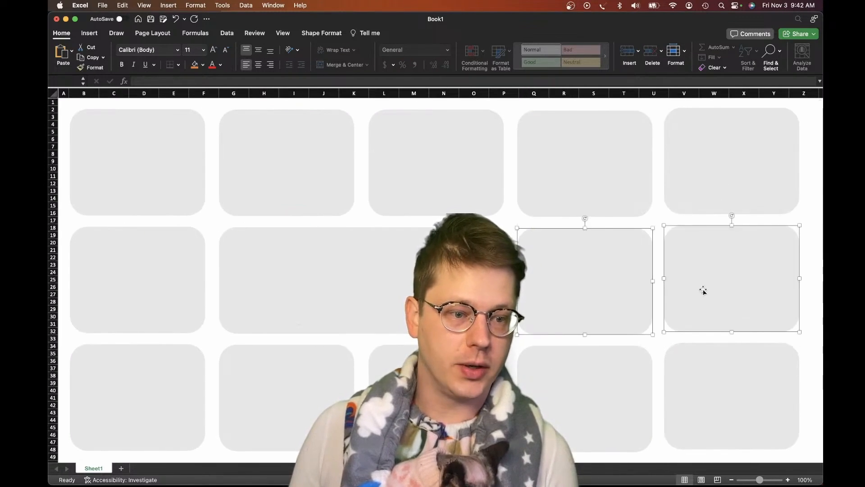
shift+click(710, 180)
drag(785, 333, 786, 333)
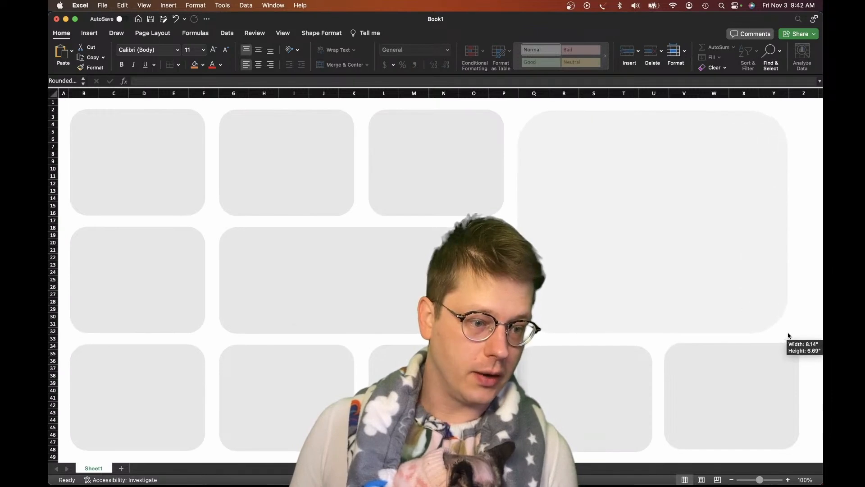
drag(554, 110, 534, 111)
drag(608, 172, 607, 169)
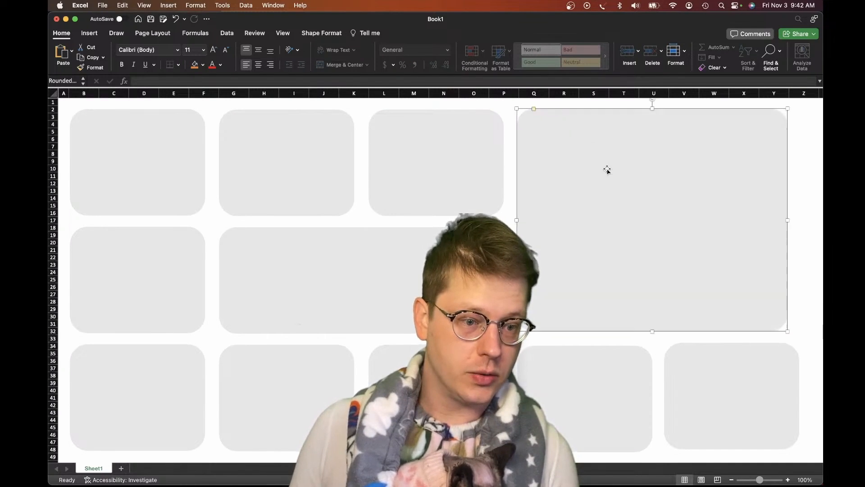
- Undo the enlargement of the upper-right tile and the deletion of its three neighbors
click(466, 272)
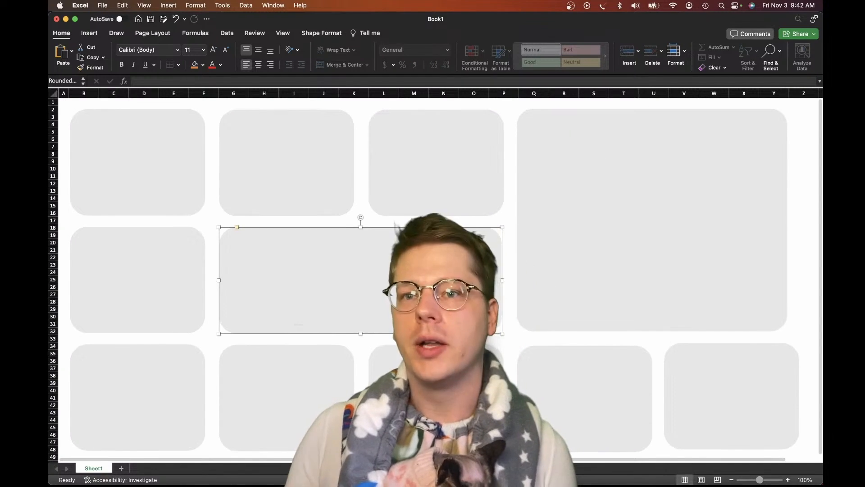
click(652, 189)
drag(787, 331, 653, 217)
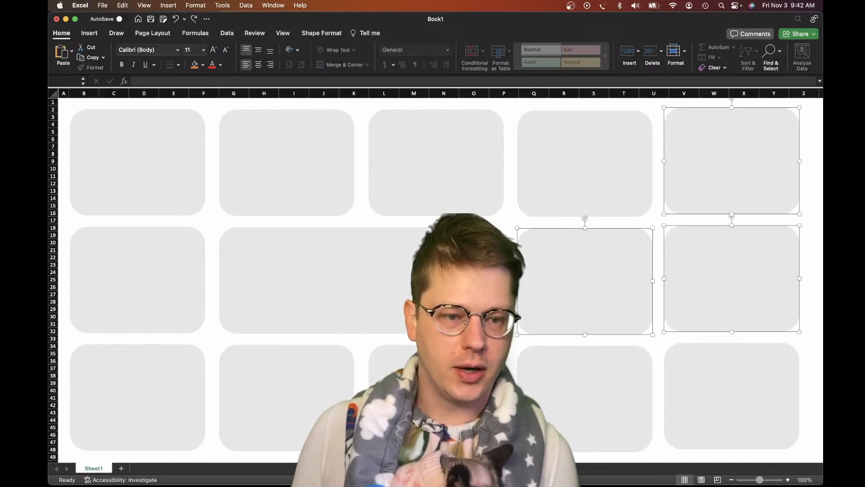
click(569, 223)
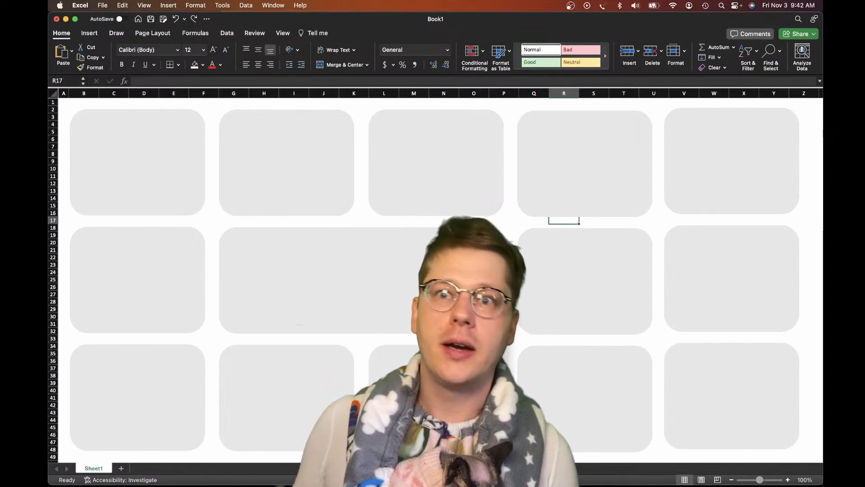
- Show all open windows and switch to Chrome to examine the tile layout in the reference image
drag(477, 20, 473, 19)
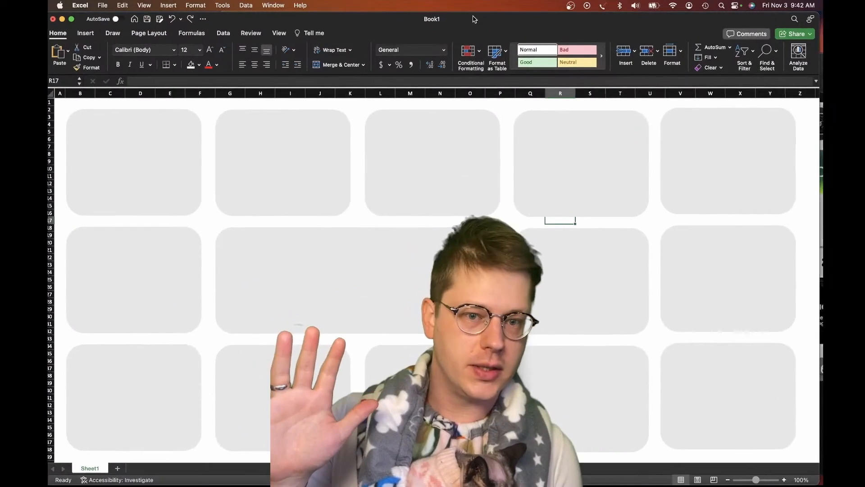
key(ctrl+Up)
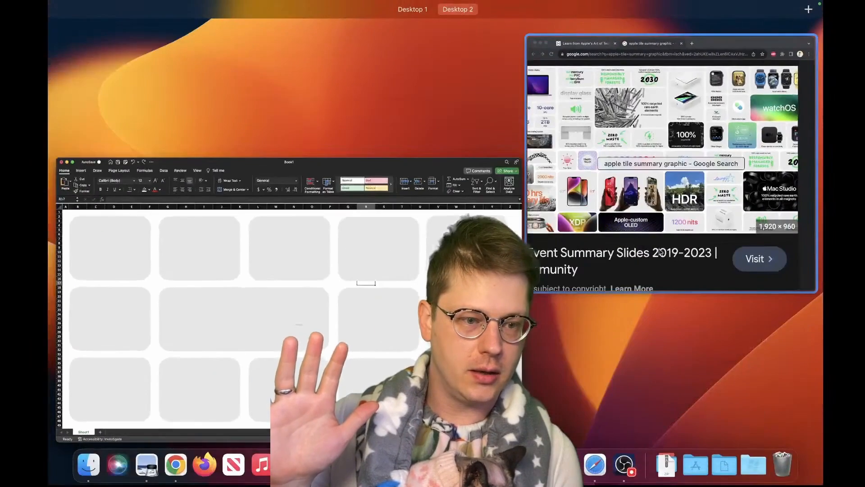
click(624, 218)
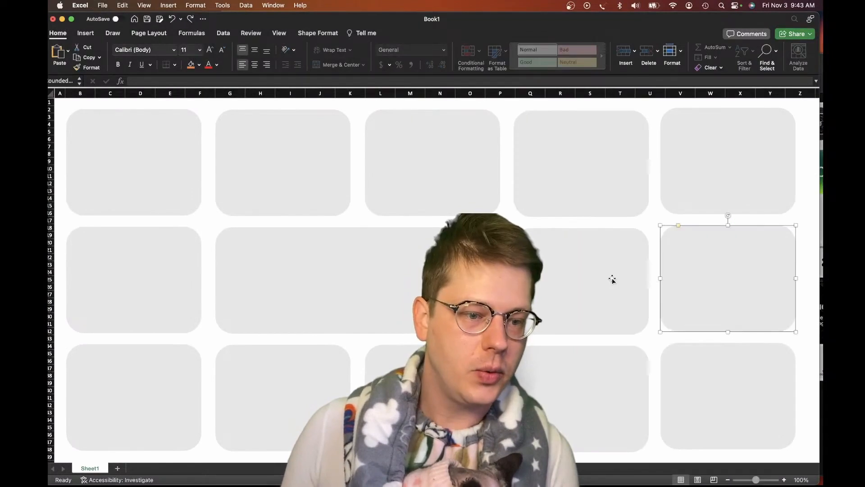
- In Excel, delete three of the four upper-right tiles and stretch the fourth over two columns and two rows, reducing its corner rounding
shift+click(612, 279)
shift+click(698, 188)
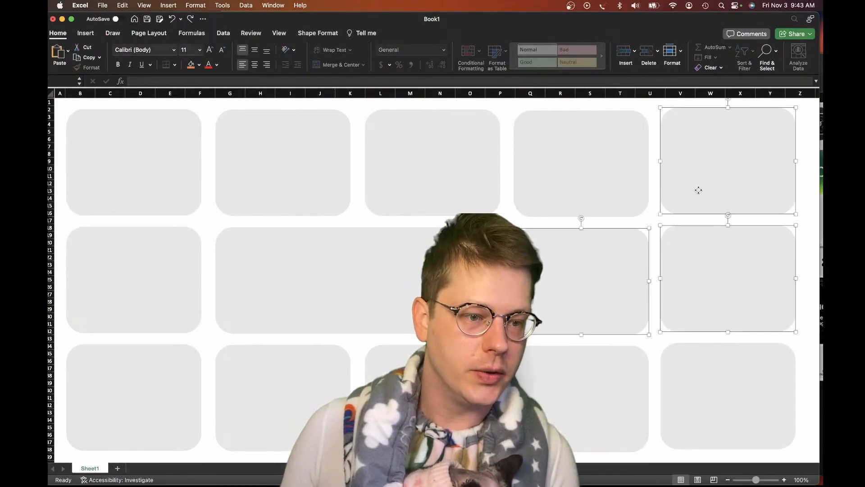
key(Delete)
click(622, 197)
drag(581, 216, 576, 332)
drag(648, 223, 794, 229)
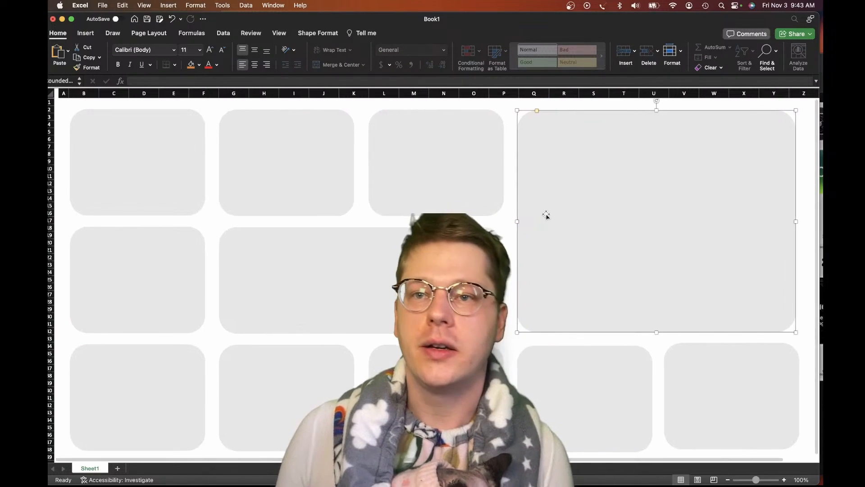
scroll(535, 188, right, 1)
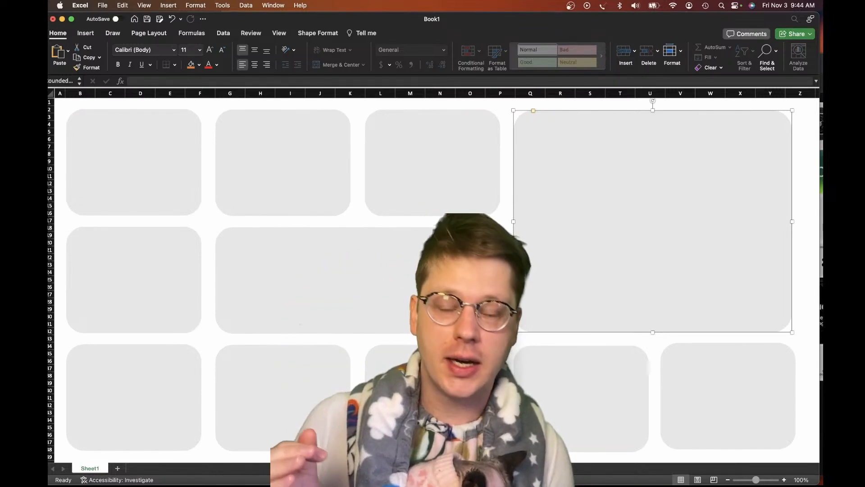
click(487, 194)
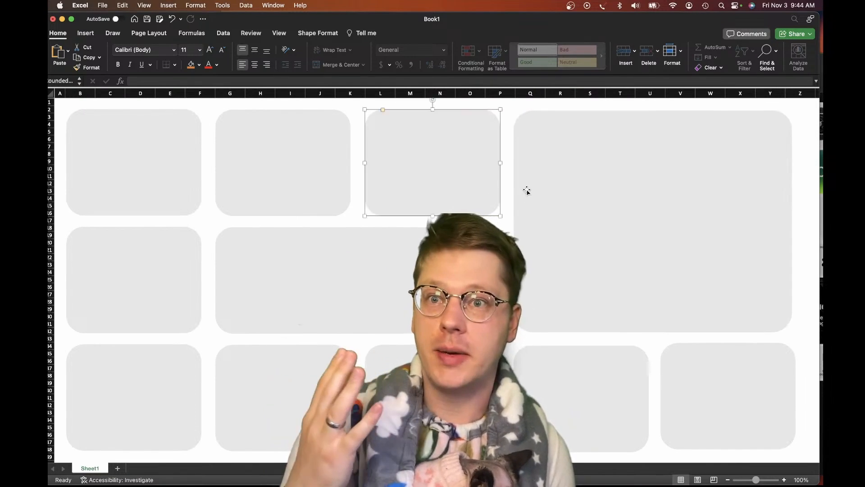
click(561, 198)
click(606, 380)
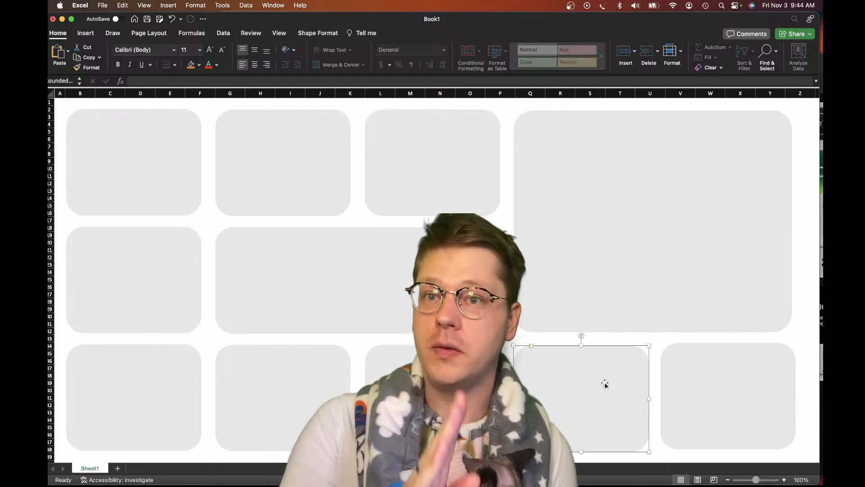
click(737, 411)
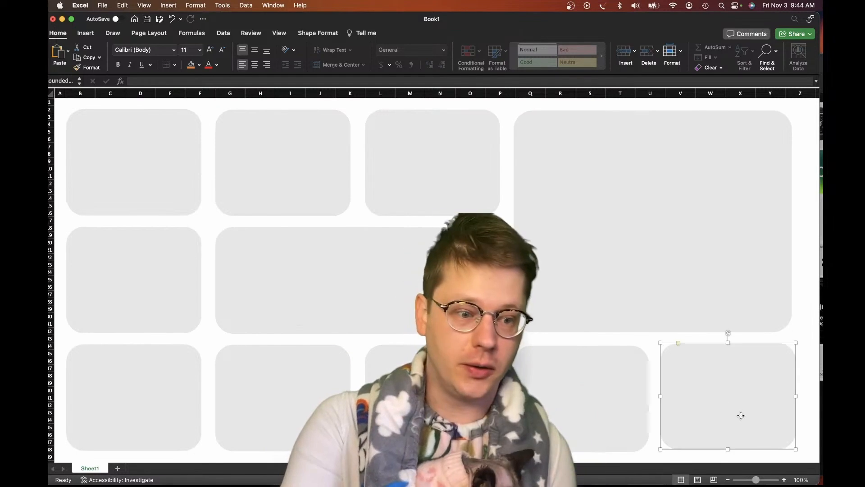
click(646, 273)
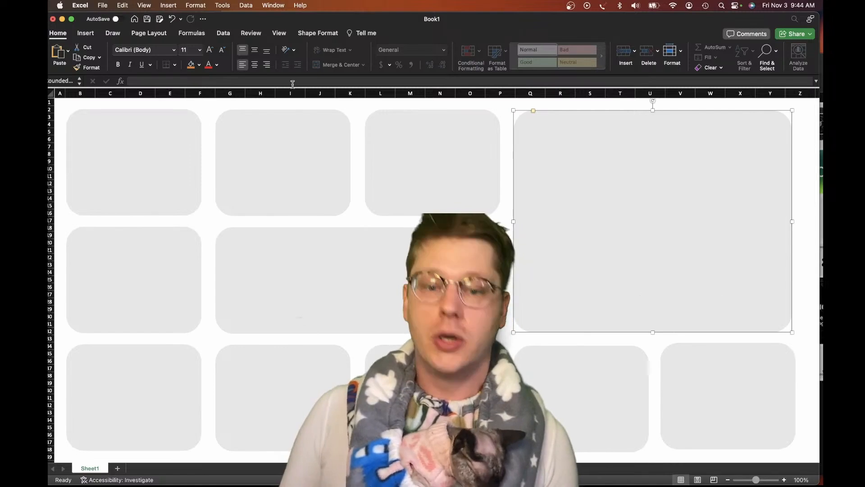
- Switch to Chrome and examine the picture tiles in the Apple tile summary reference image
key(super+Tab)
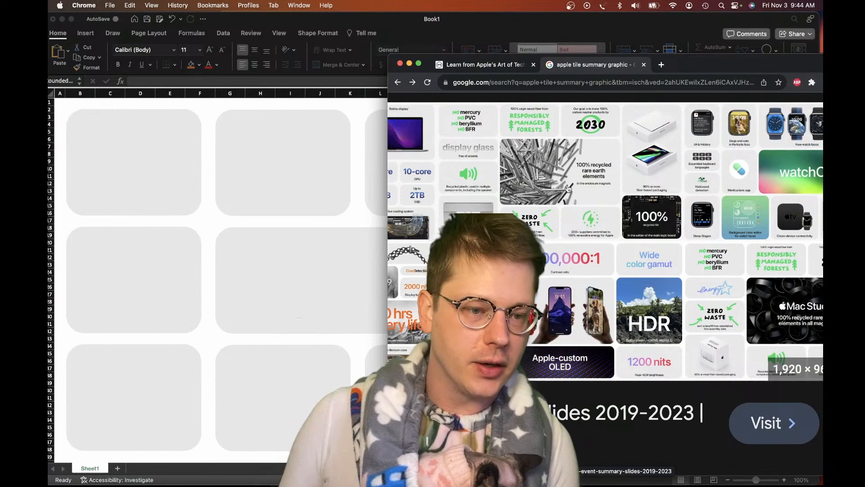
scroll(562, 182, down, 5)
scroll(608, 219, up, 5)
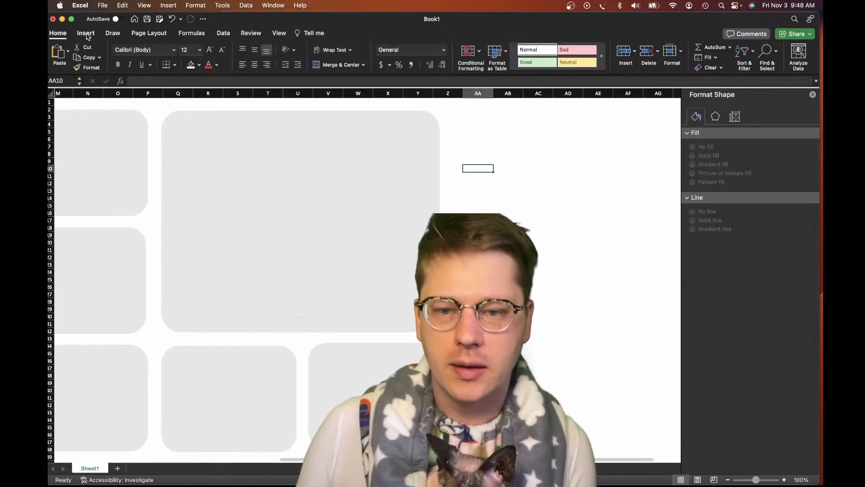
- In Excel, search the stock images for metal, insert the steel bridge underside picture, and place it beside the large tile
click(88, 36)
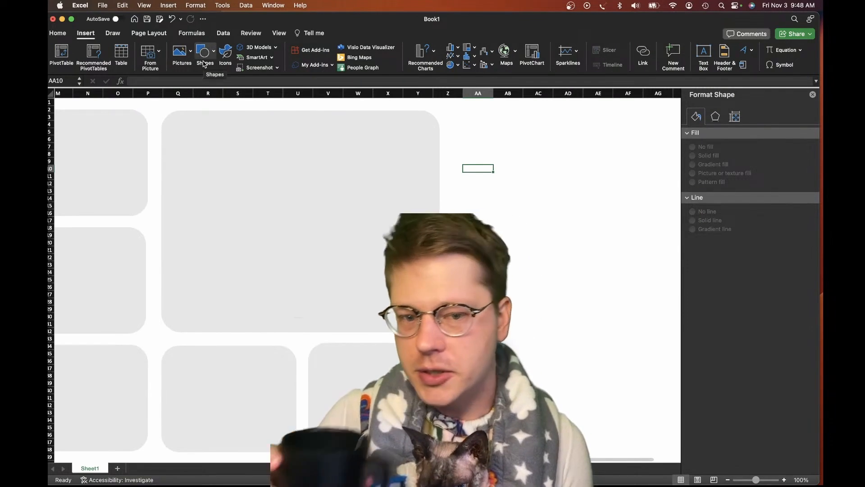
click(181, 51)
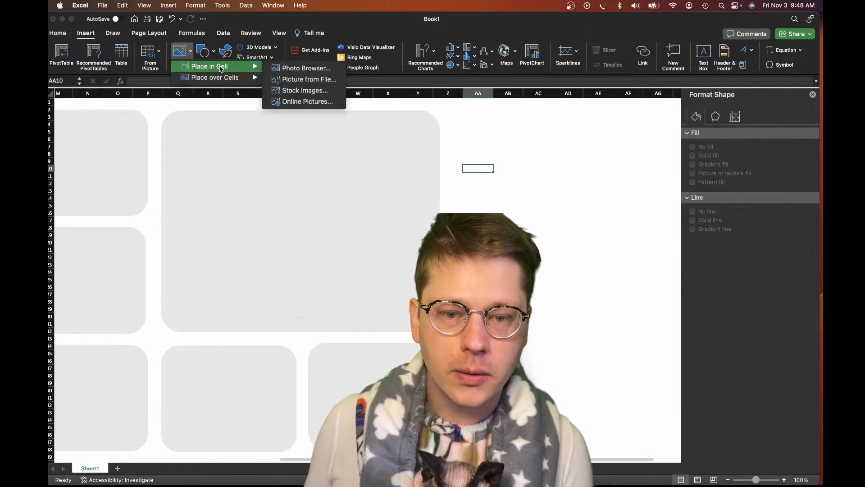
click(305, 90)
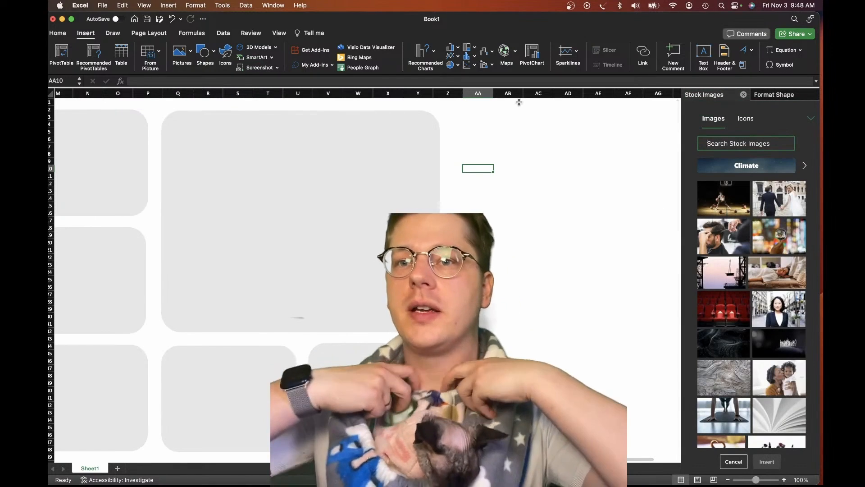
text(metal)
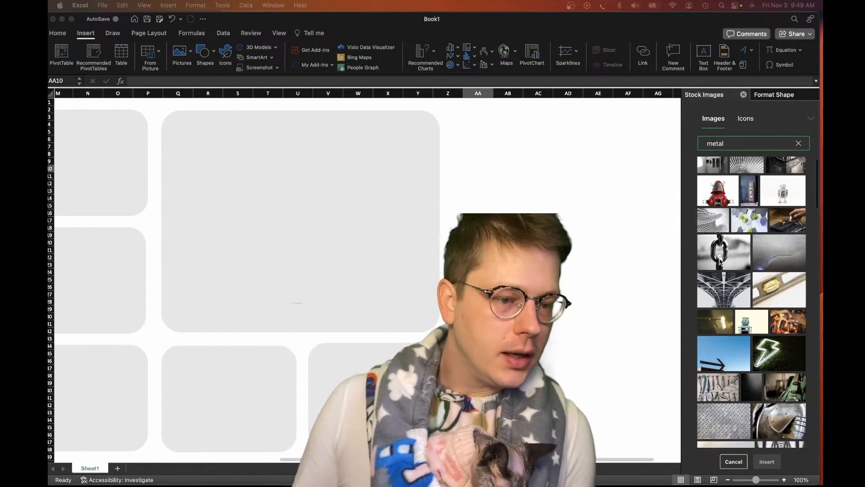
click(722, 298)
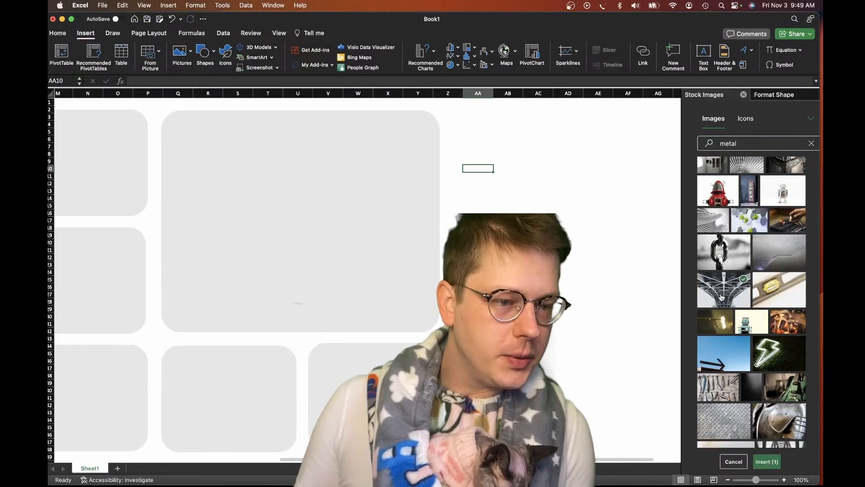
click(766, 462)
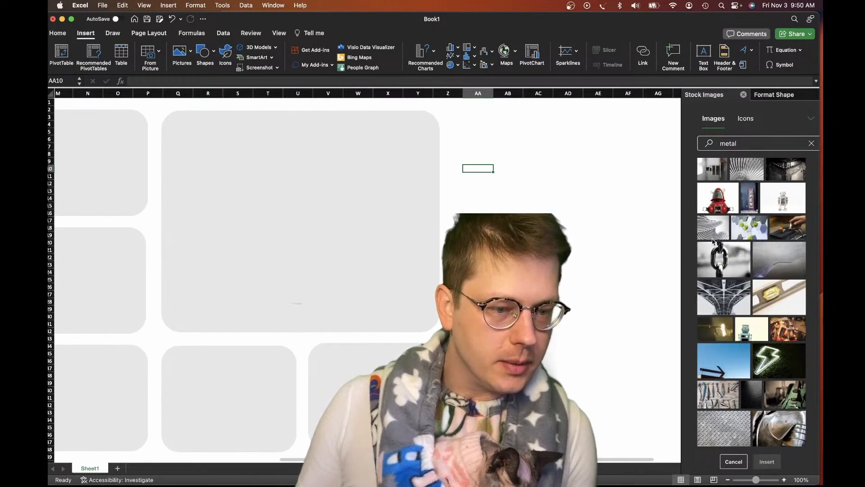
drag(539, 234, 398, 193)
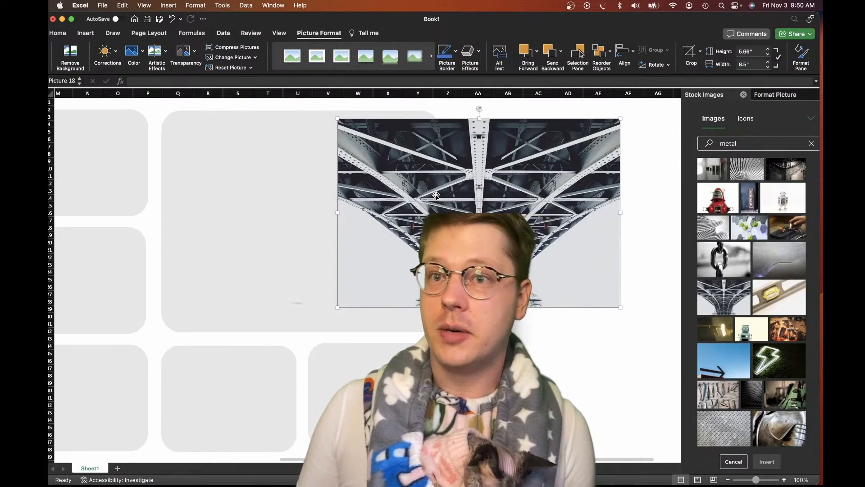
drag(428, 197, 536, 212)
- Fill the large tile with the bridge picture from the clipboard and delete the standalone picture
click(317, 195)
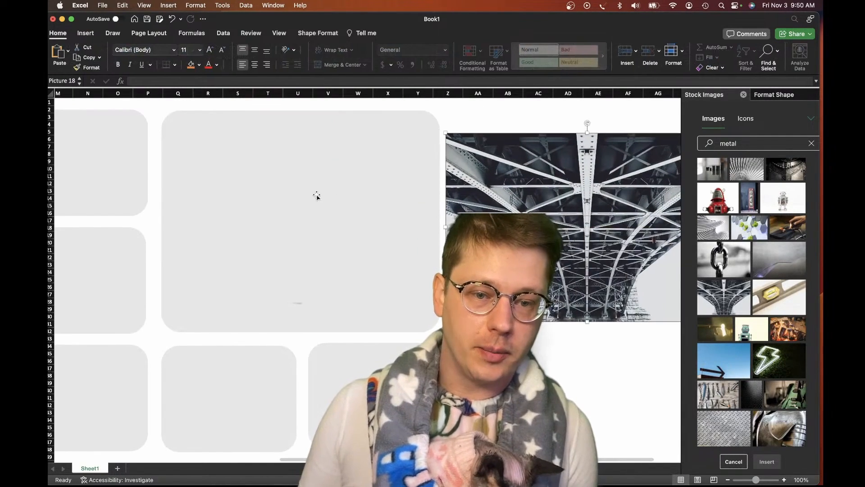
click(773, 97)
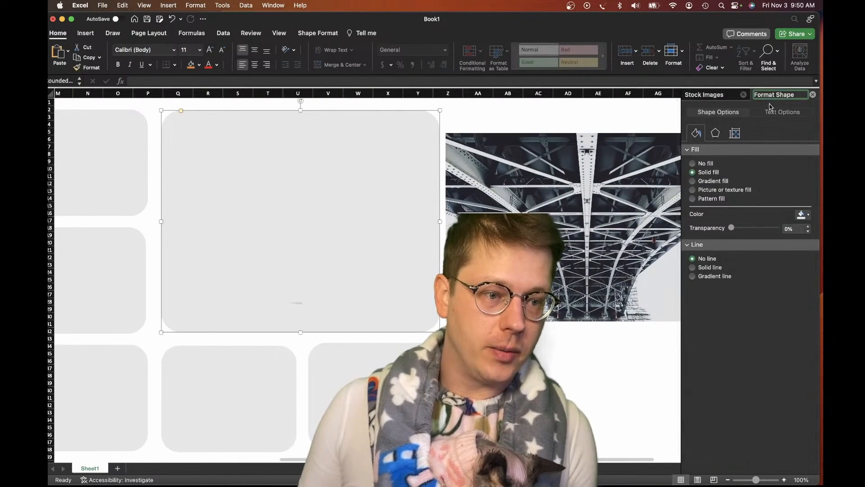
click(721, 190)
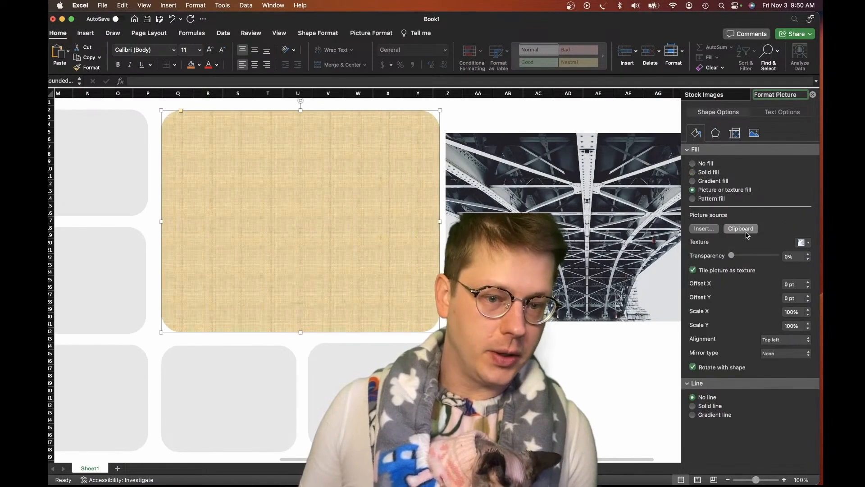
click(741, 228)
click(586, 181)
key(Delete)
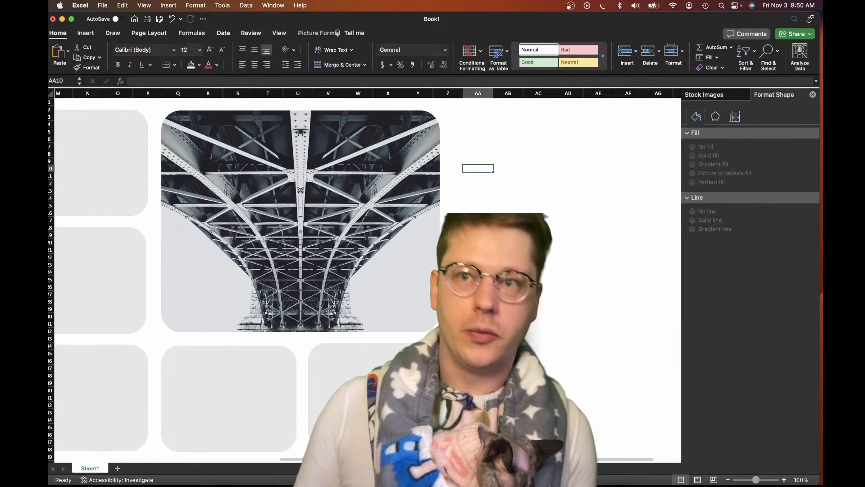
- Look over the whole tile layout to examine how the picture-filled tile fits with the gray tiles
scroll(364, 275, left, 4)
scroll(364, 275, right, 5)
scroll(364, 275, down, 5)
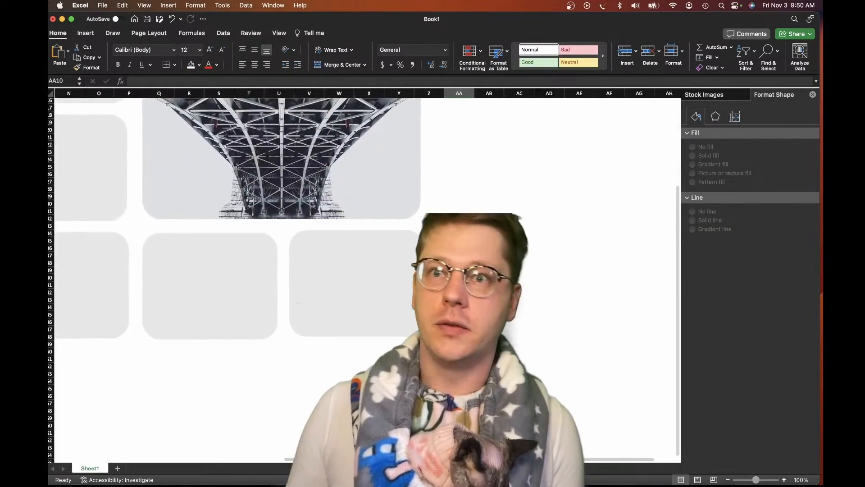
scroll(364, 275, up, 5)
scroll(364, 275, left, 5)
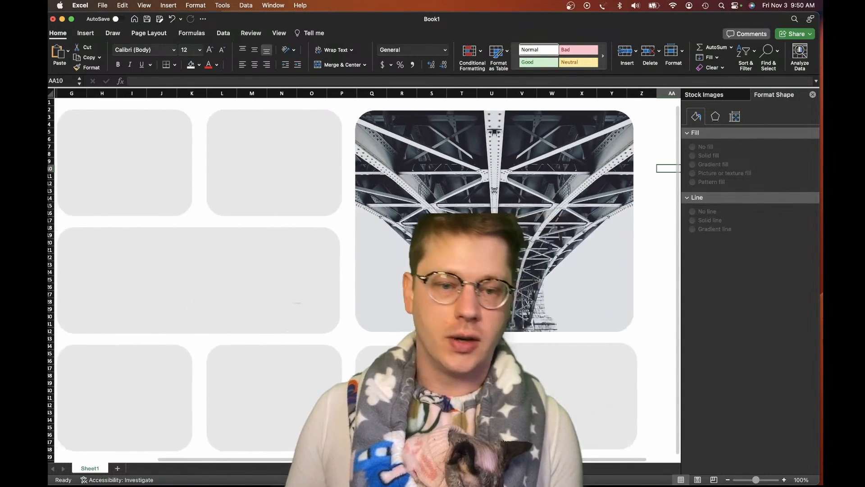
scroll(364, 275, left, 6)
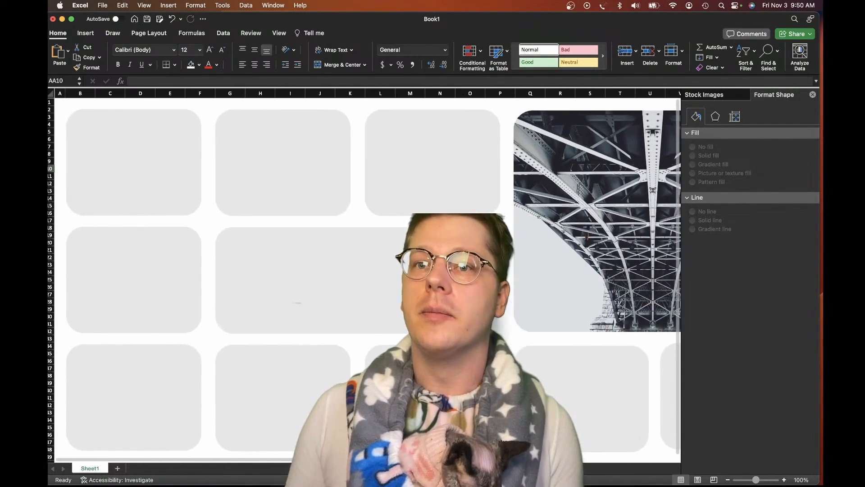
scroll(364, 275, right, 10)
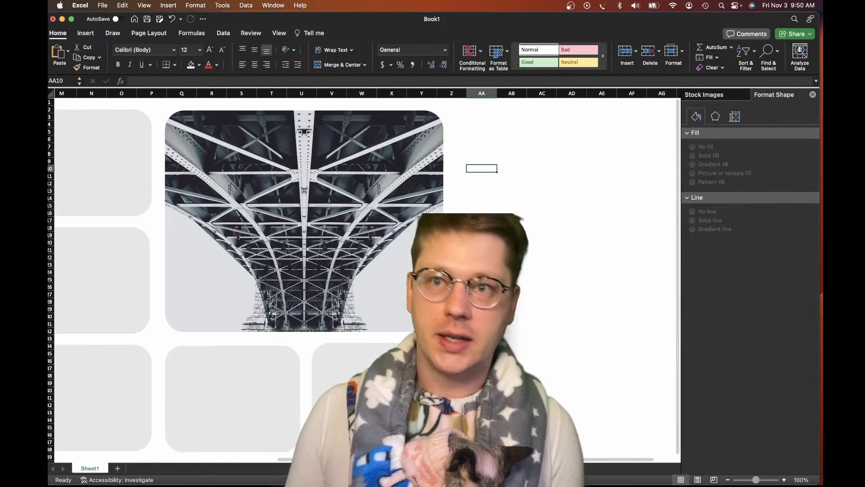
scroll(364, 275, right, 3)
- Duplicate the bridge picture tile, partly overlapping the original, and give the copy a linear gradient fill at 180°
click(318, 212)
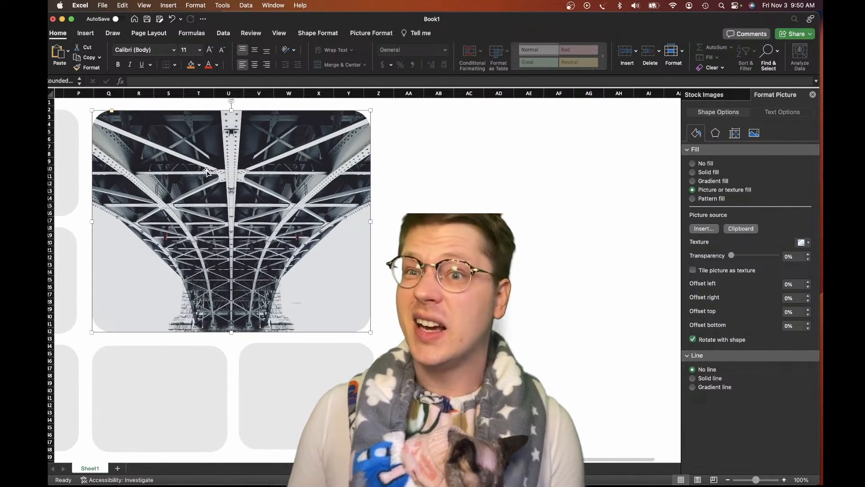
scroll(341, 284, left, 2)
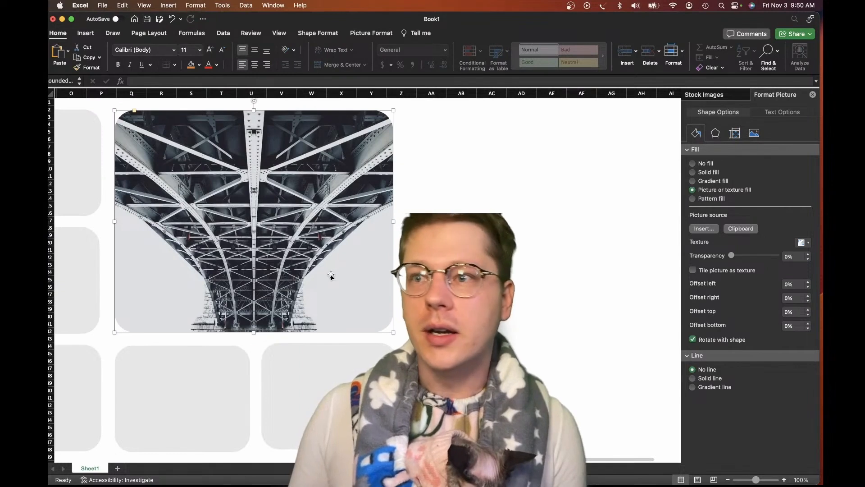
scroll(324, 281, left, 1)
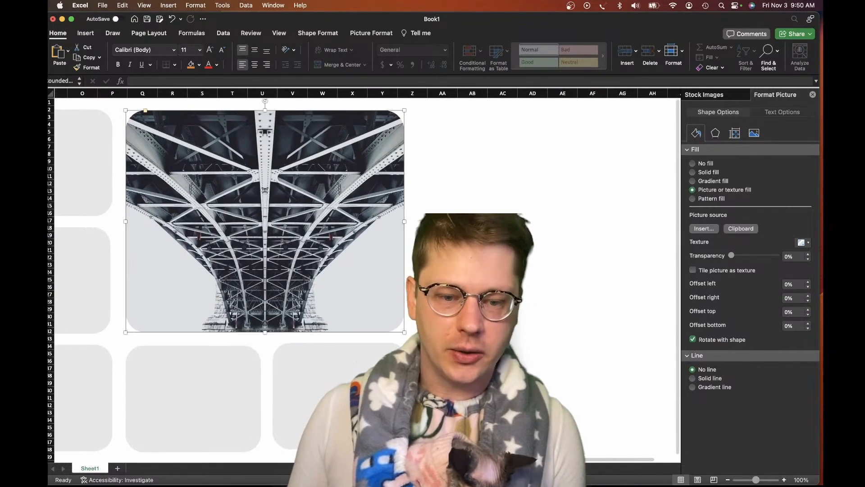
drag(321, 212, 564, 215)
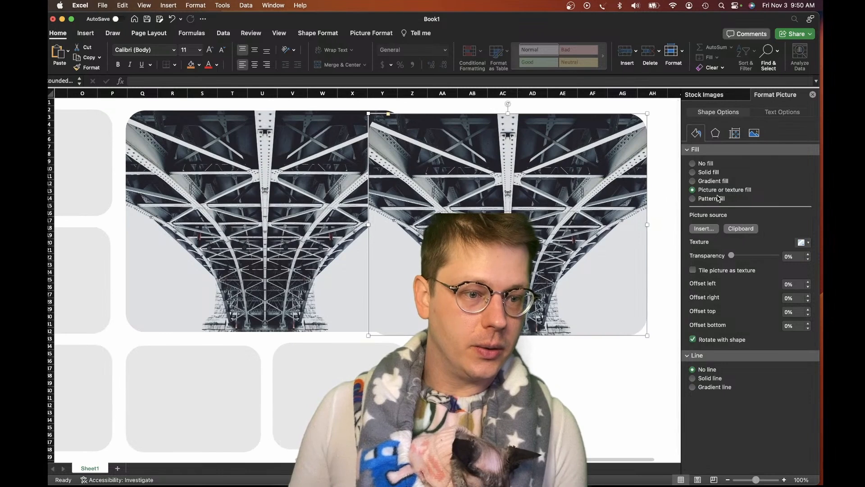
click(693, 180)
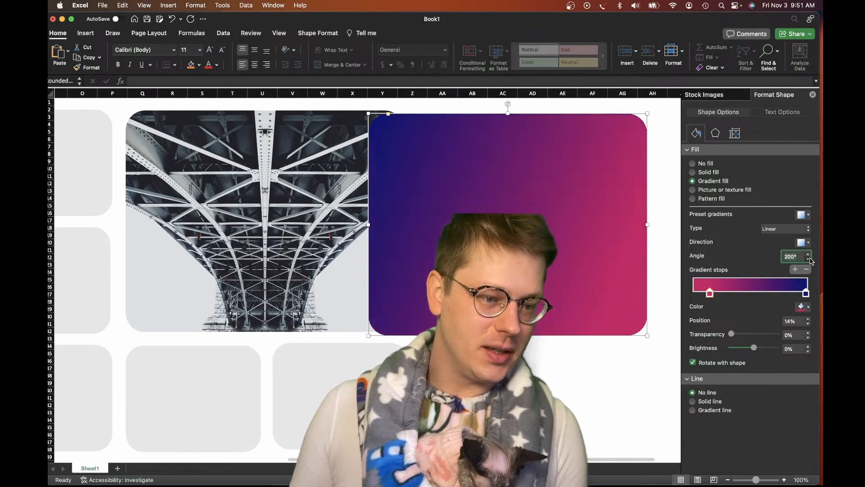
click(810, 259)
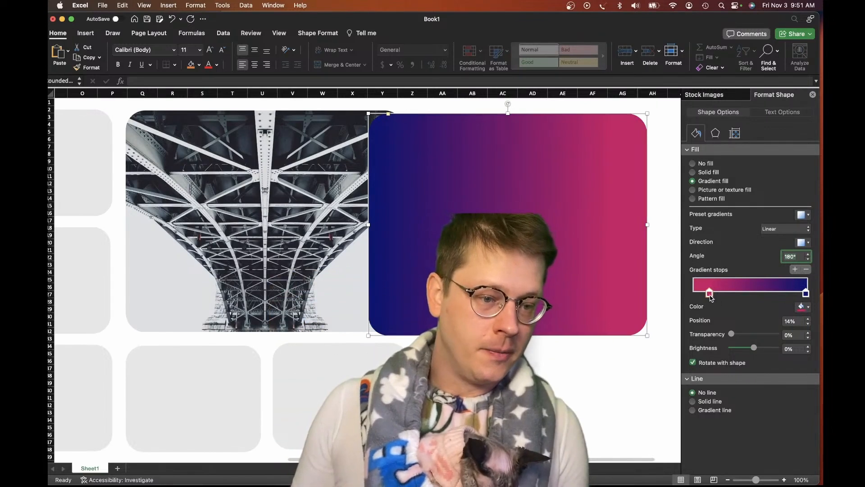
- Move the pink gradient stop to 0% and recolor it with the recently used light gray
drag(711, 295, 694, 294)
click(803, 307)
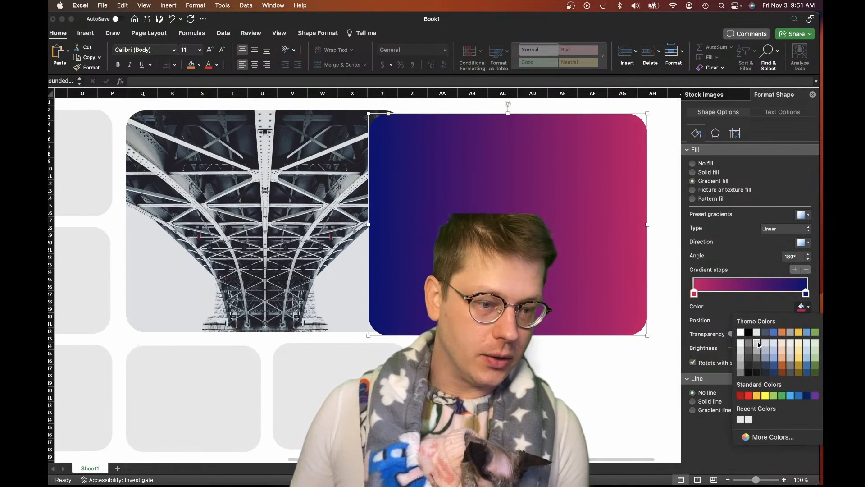
click(758, 345)
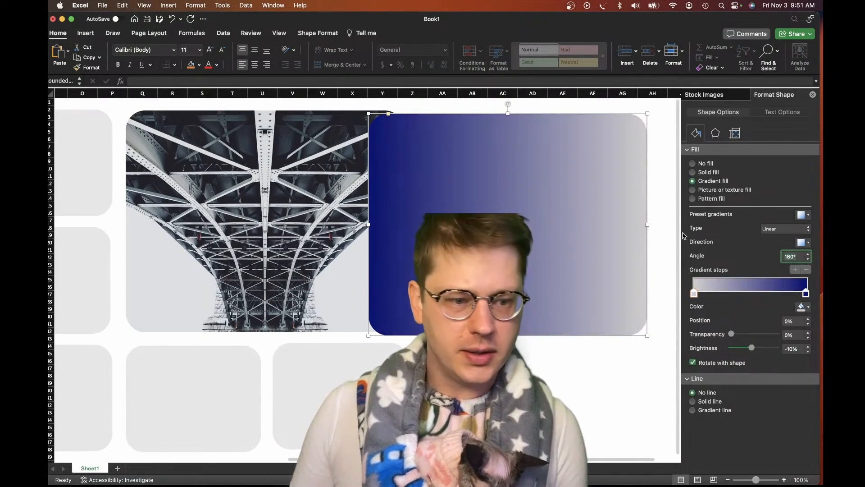
click(806, 292)
click(806, 311)
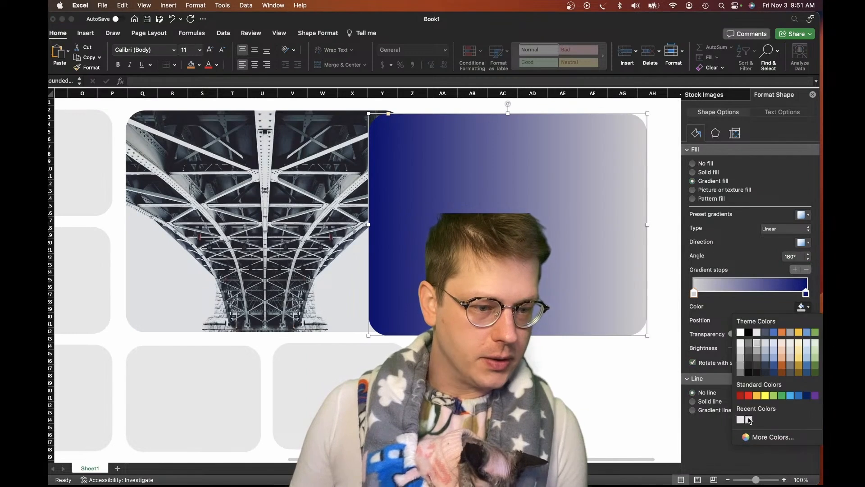
click(749, 421)
- Recolor the dark blue gradient stop with the same recent light gray and set its transparency to 100%
click(807, 294)
click(806, 308)
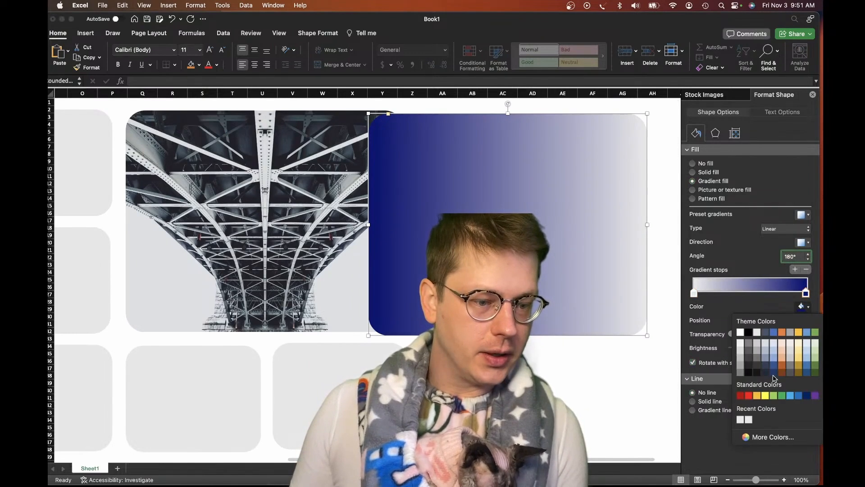
click(749, 420)
drag(731, 334, 777, 335)
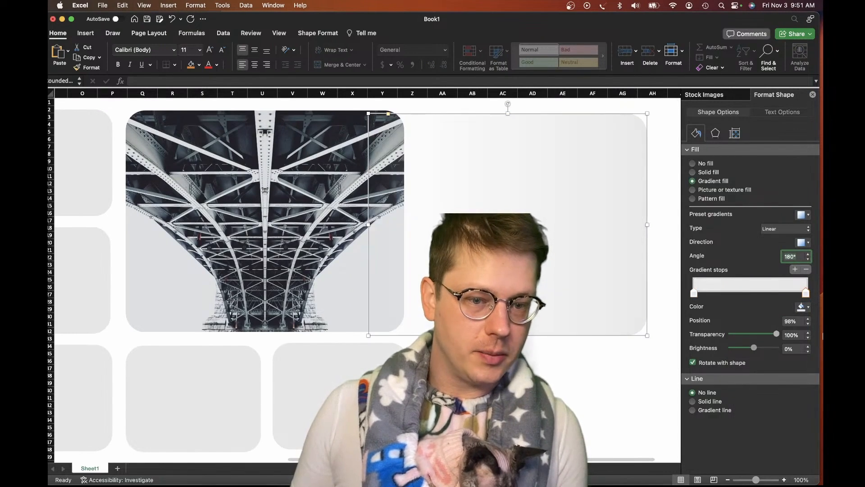
- Lay the gradient tile exactly over the bridge picture tile and shift its opaque stop inward to widen the solid gray area
drag(595, 266, 354, 262)
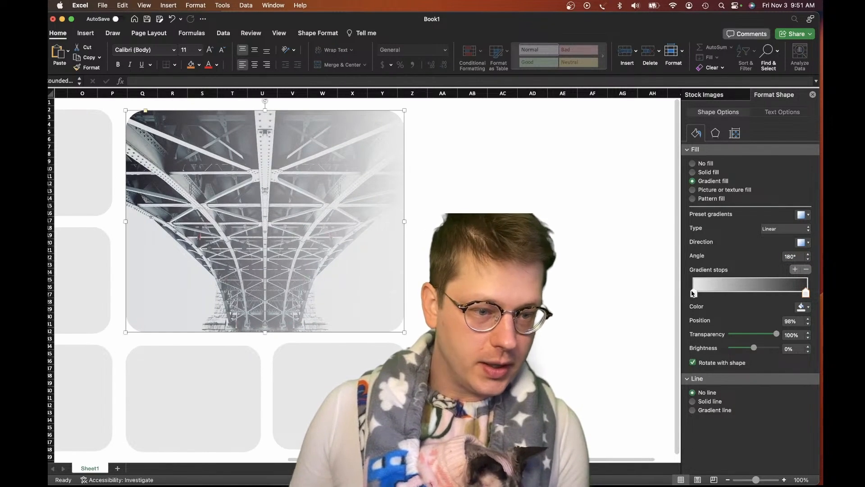
drag(693, 293, 731, 290)
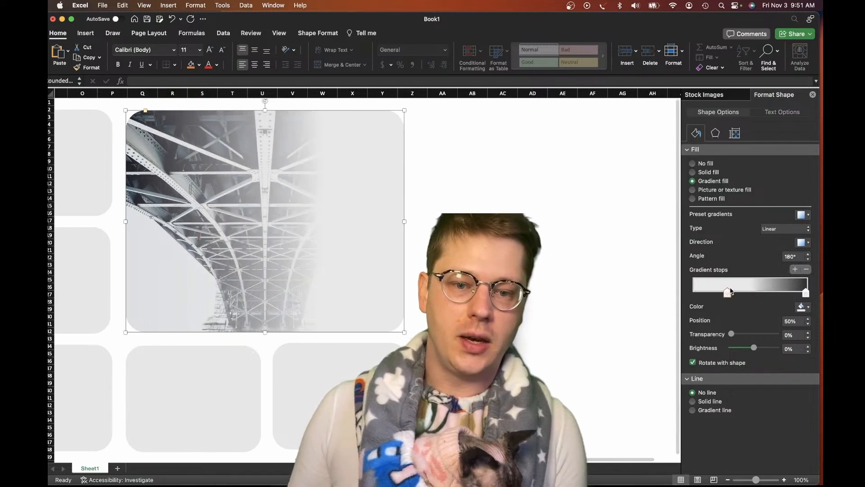
- Rotate the gradient overlay 180° over the bridge picture so its solid gray end lies on the tile's left side
click(503, 250)
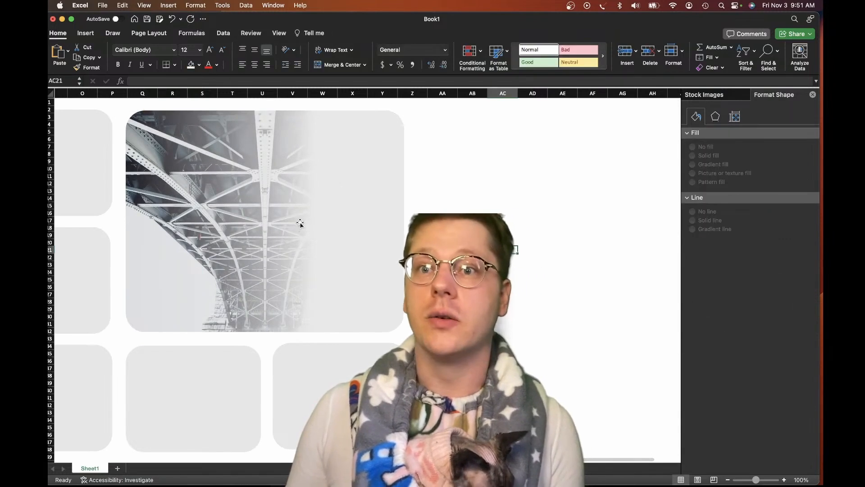
click(302, 231)
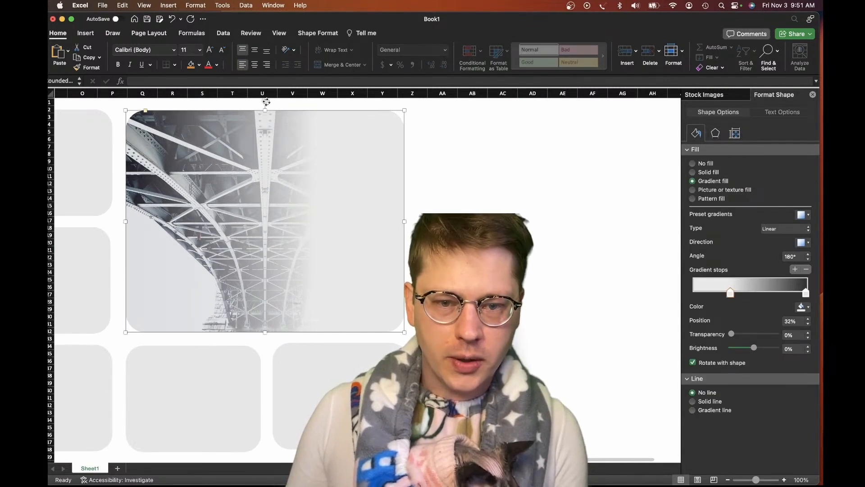
drag(266, 102, 260, 250)
click(503, 243)
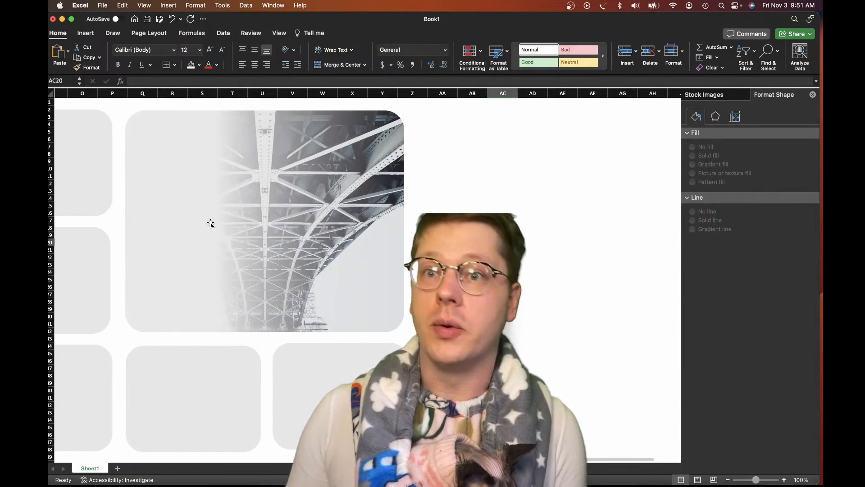
click(222, 170)
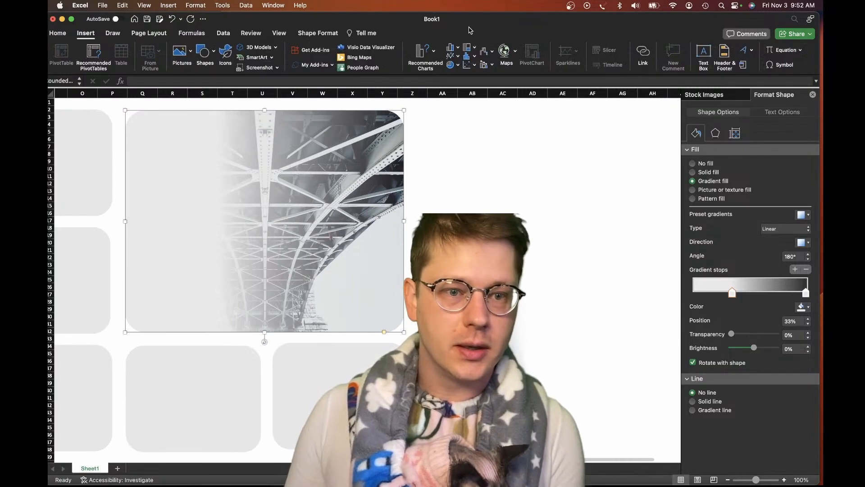
- Add text boxes without fill or outline over the tile's gray side, reading "100% Recycled Rare Earth Metals" and "Placehold Header"
drag(470, 28, 474, 26)
click(705, 56)
drag(167, 150, 260, 175)
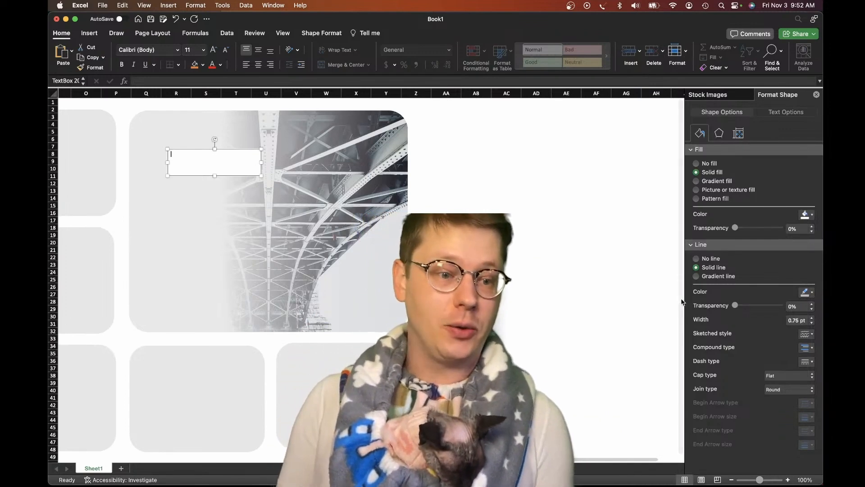
text(Tes)
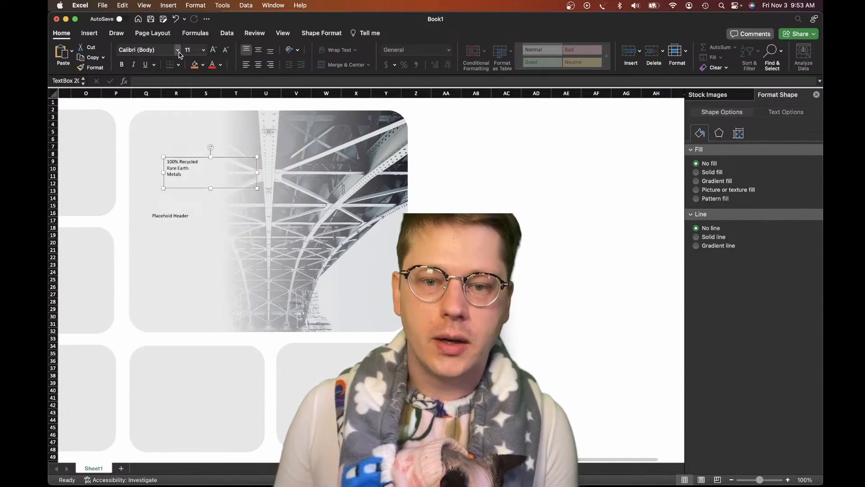
- Format the "100% Recycled Rare Earth Metals" heading in bold Montserrat at 28 pt
click(178, 50)
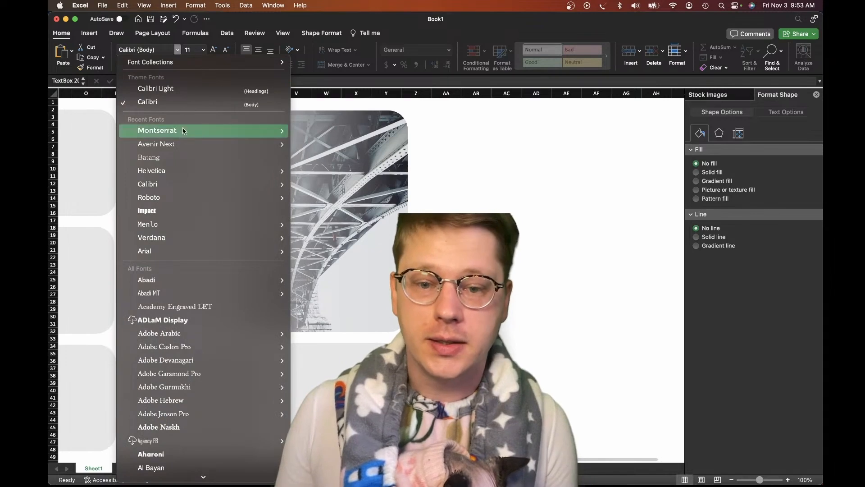
mouse_move(184, 131)
click(345, 175)
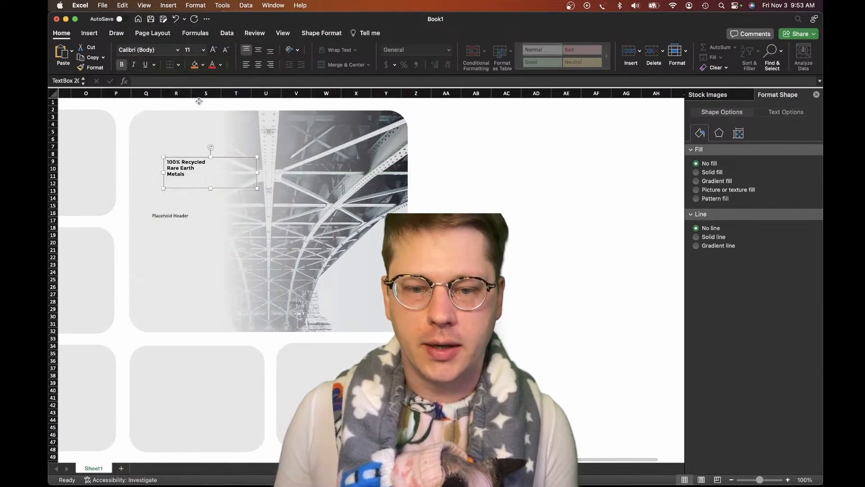
click(214, 50)
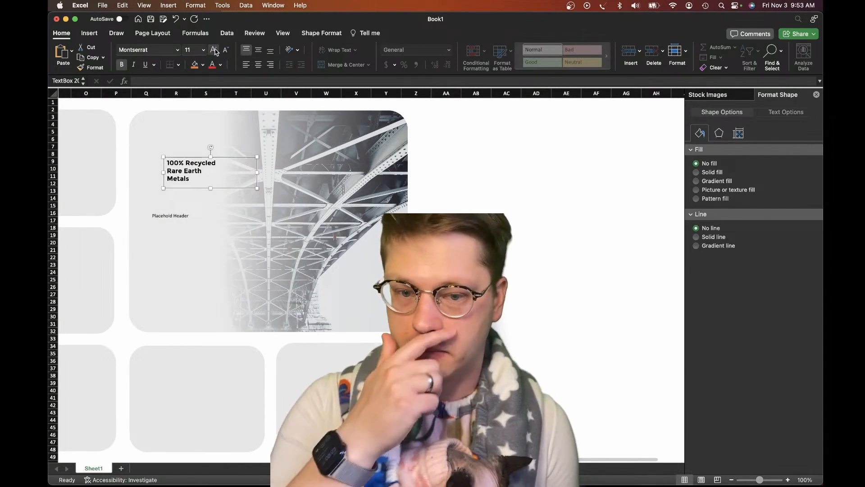
click(215, 50)
click(215, 49)
- Stretch the heading box to fit its four lines and position it with the small header beneath on the tile's gray side
drag(211, 190, 211, 233)
click(221, 236)
click(199, 182)
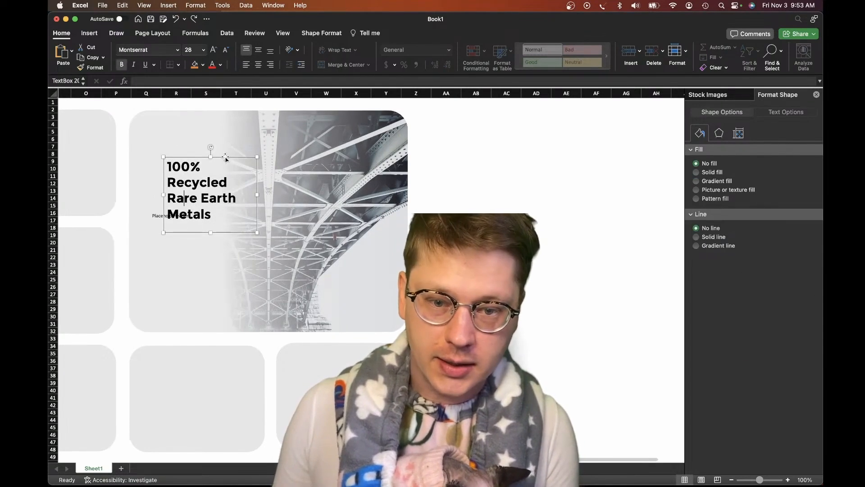
drag(226, 159, 210, 145)
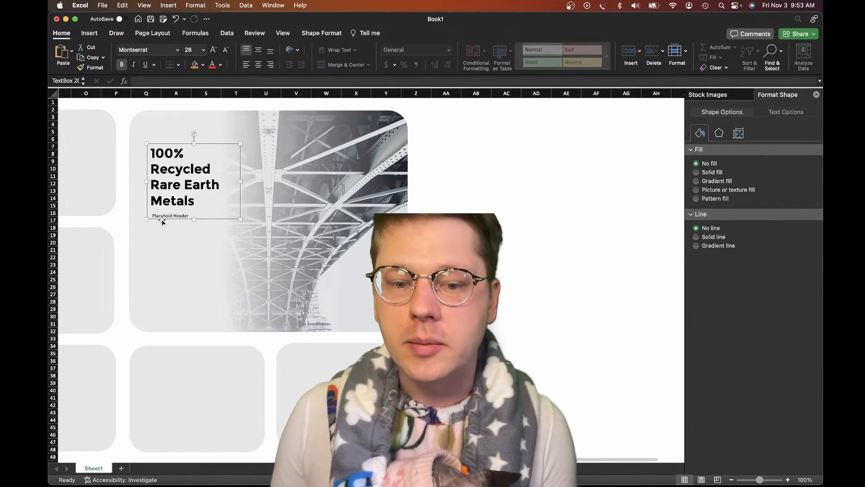
shift+click(163, 218)
drag(189, 212, 196, 247)
click(566, 293)
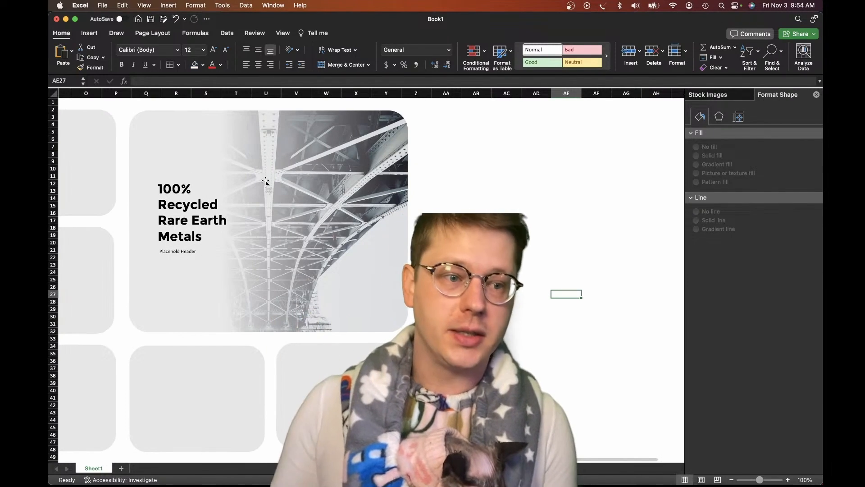
drag(48, 14, 58, 15)
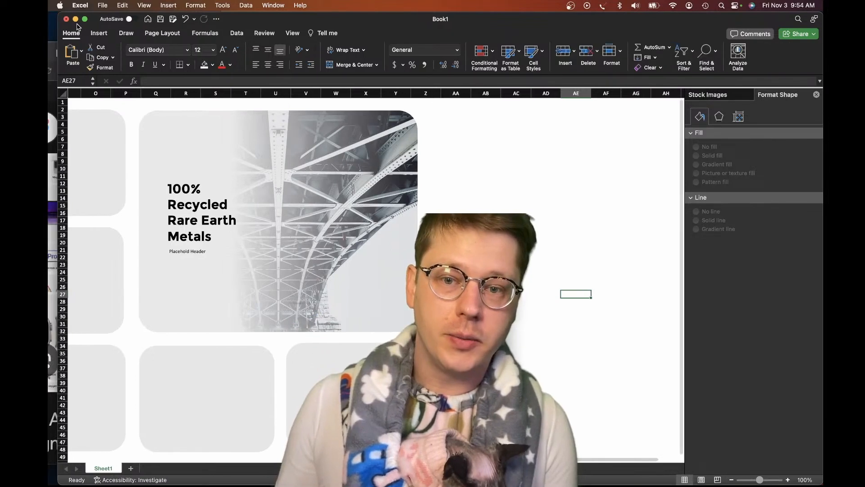
double_click(484, 23)
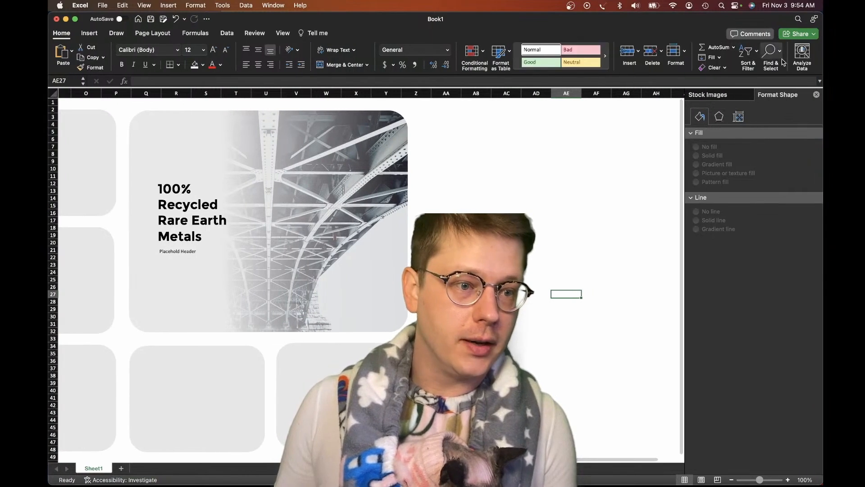
- Select the picture tile, overlay and both text boxes together with Select Objects, and turn that selection mode off again
click(775, 58)
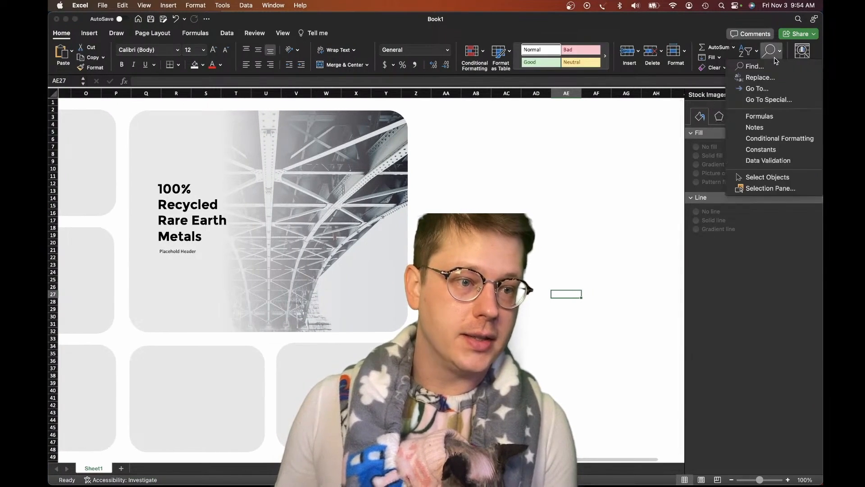
click(784, 178)
drag(411, 111, 161, 357)
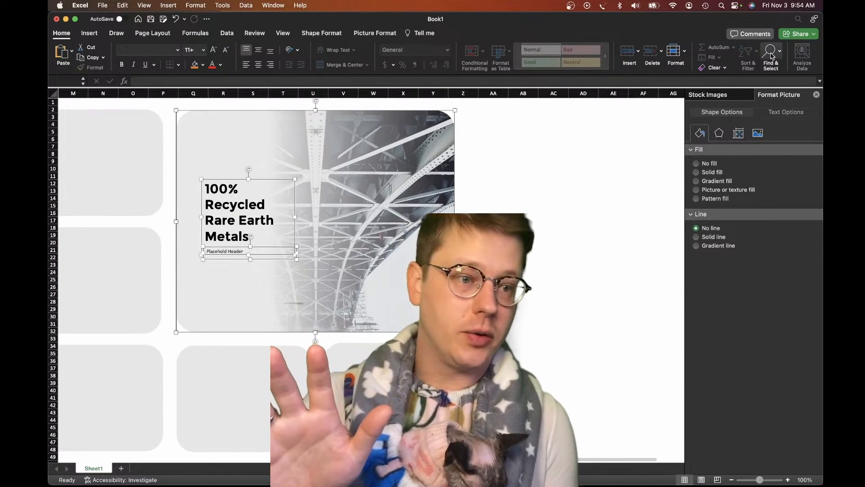
click(771, 52)
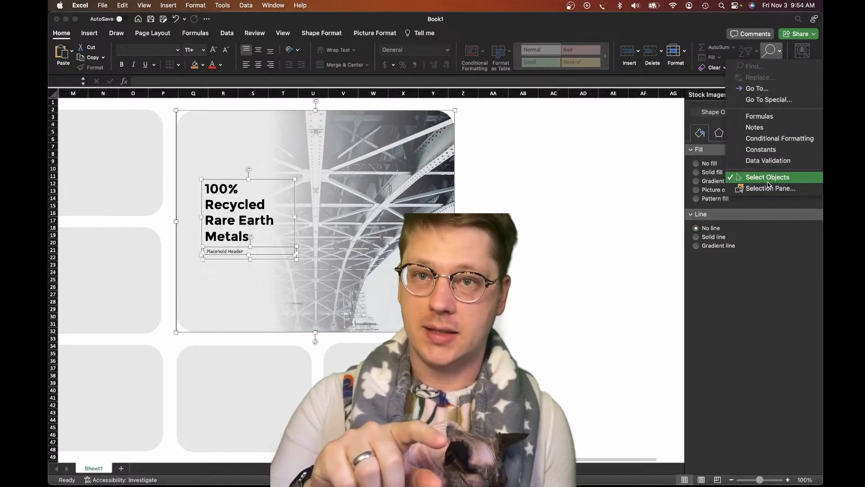
click(768, 181)
click(554, 198)
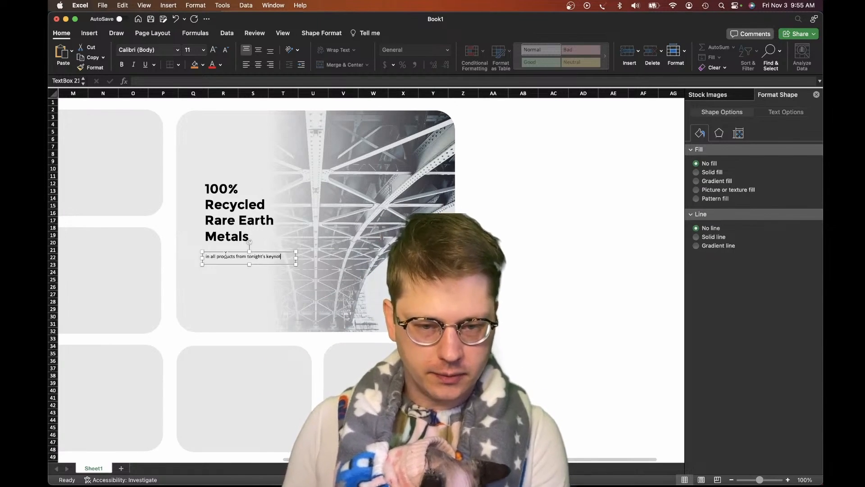
- Narrow the caption "in all products from tonight's keynote" to two lines and shift it slightly up and left together with the heading
drag(296, 256, 239, 251)
shift+click(237, 217)
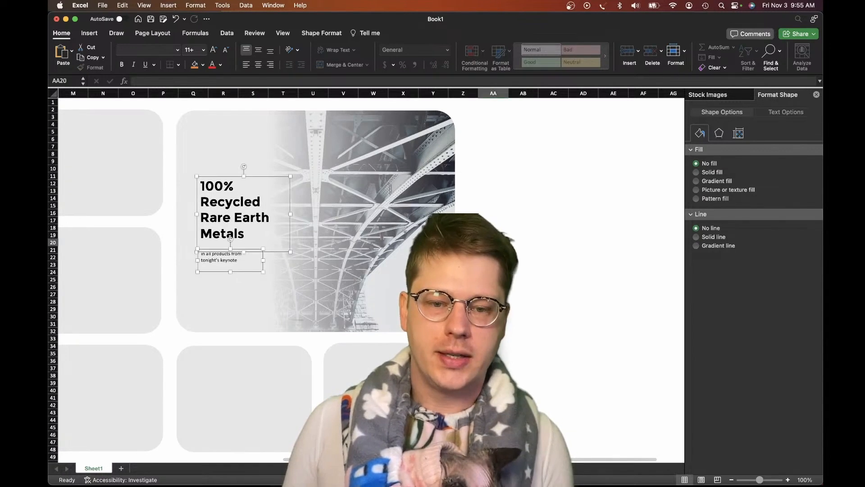
click(263, 216)
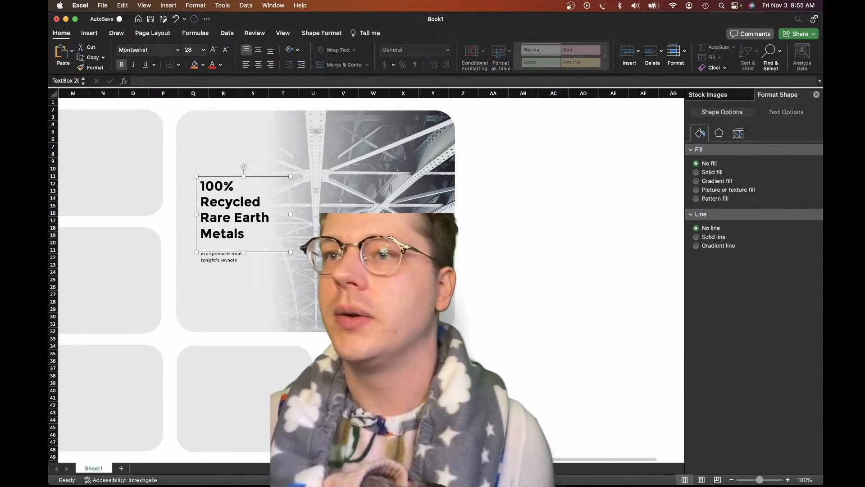
click(244, 202)
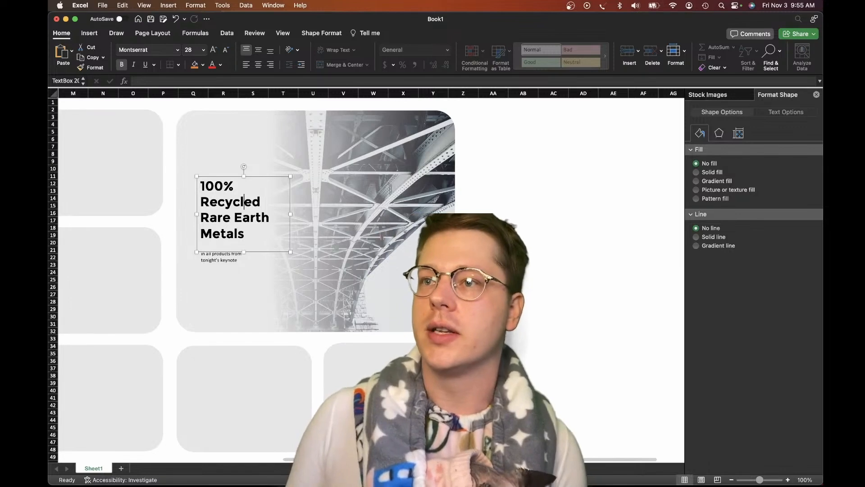
key(super+Tab)
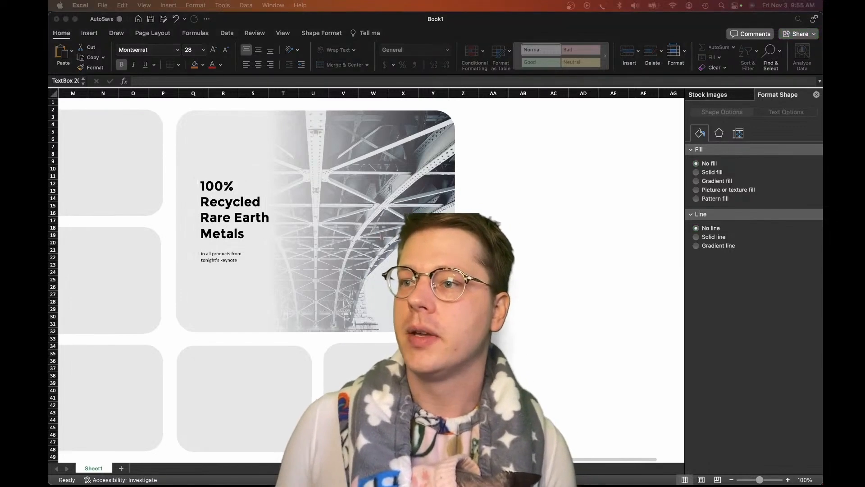
click(559, 154)
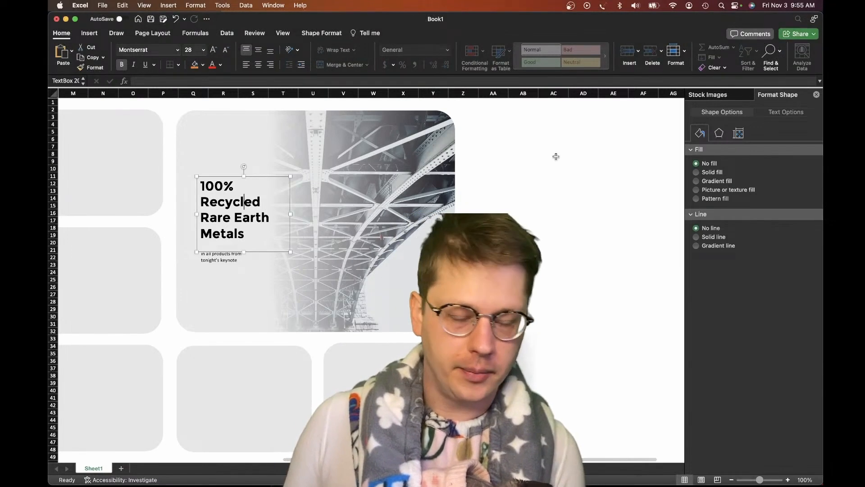
- Enter the label "Recycled Percentage" in cell AC4, beside the picture tile
click(545, 124)
scroll(474, 128, right, 1)
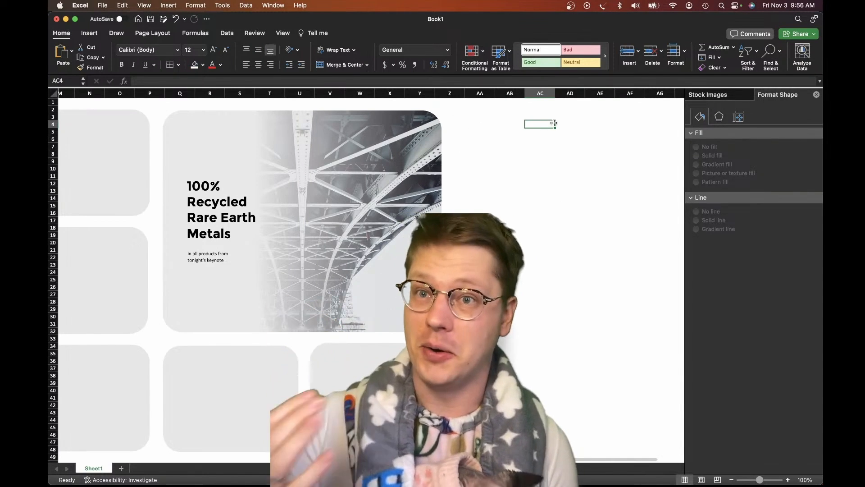
scroll(551, 131, right, 2)
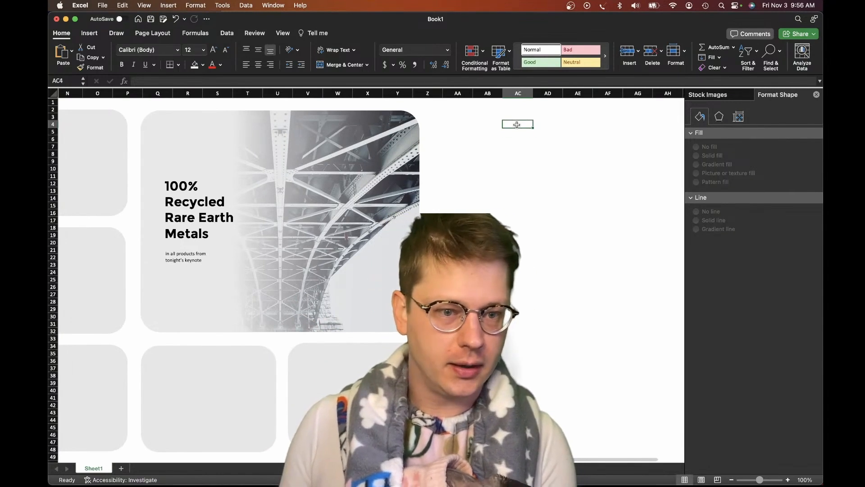
text(Recycled)
key(BackSpace)
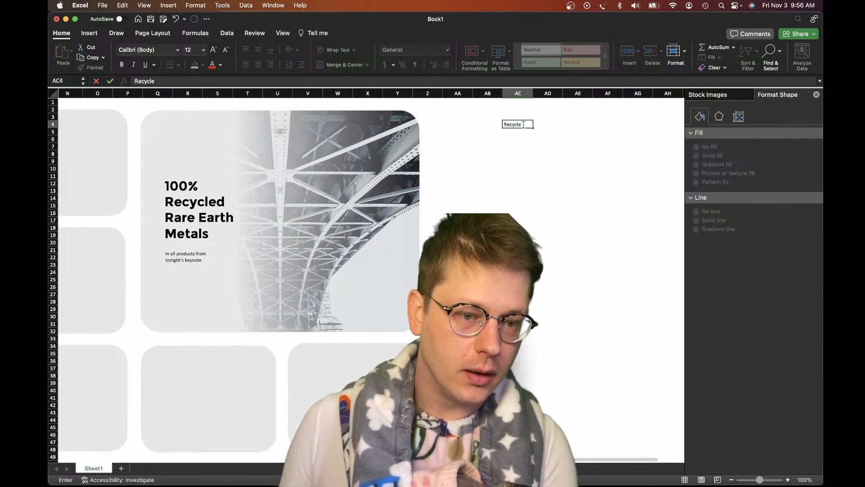
text(d Percentage)
key(Return)
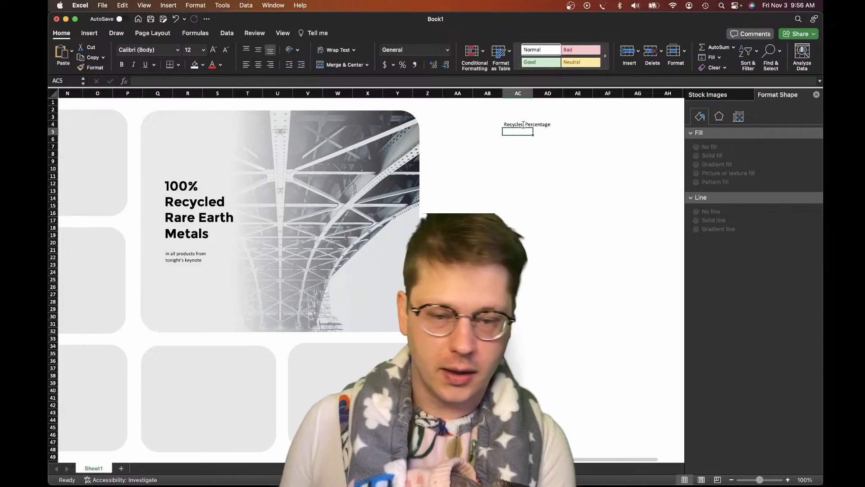
- Enter 0.99 in cell AC5 under the label, format it as a percentage and center it
text(\.)
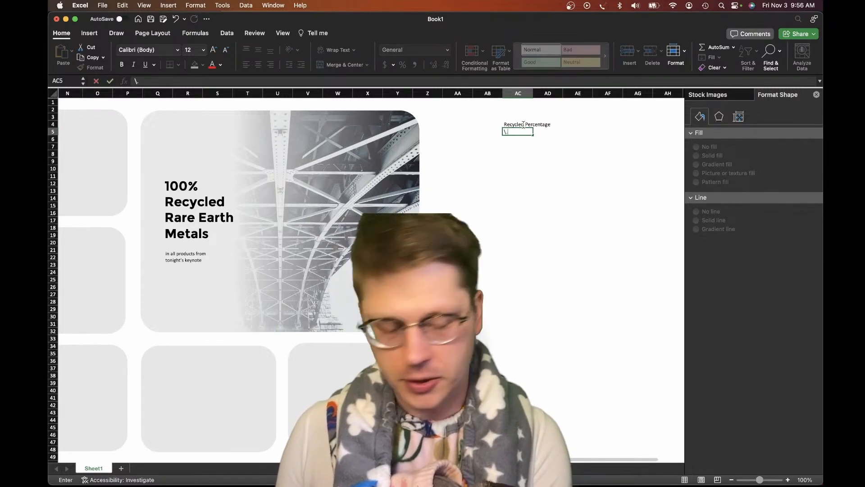
key(BackSpace)
text(0.99)
key(Return)
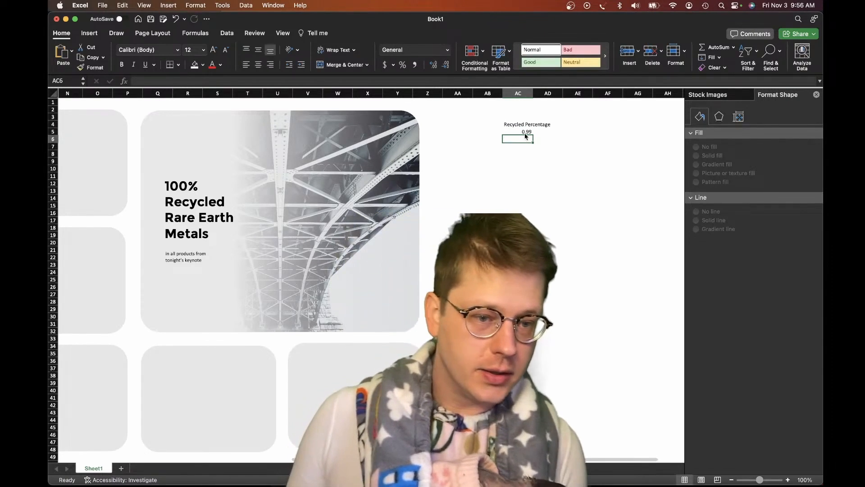
click(526, 131)
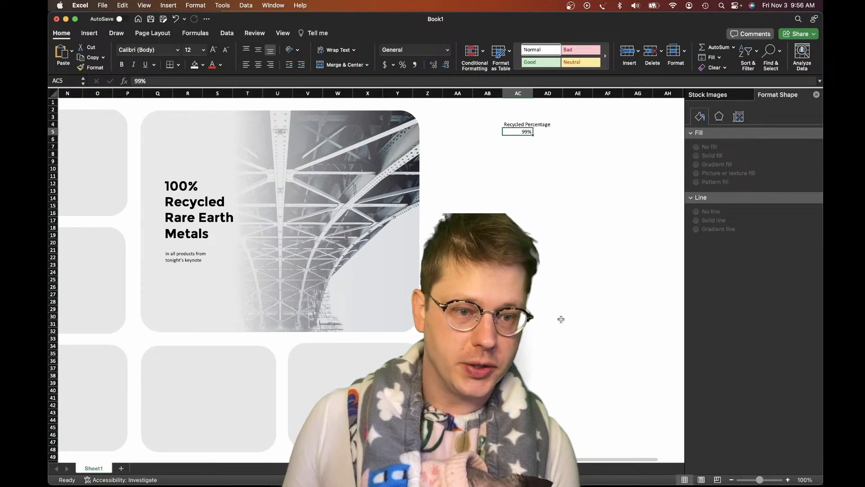
click(200, 186)
click(531, 130)
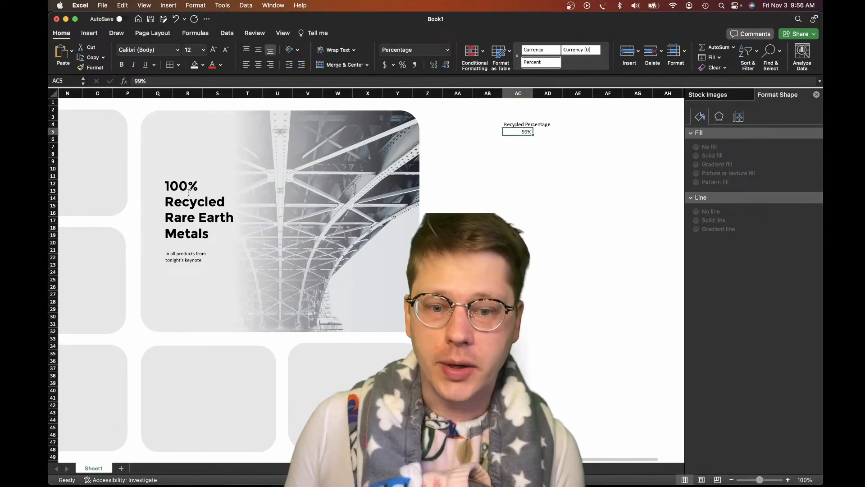
- Duplicate the heading text box, place the copy below the caption, clear its text and shorten it to about one line
click(190, 177)
key(super+d)
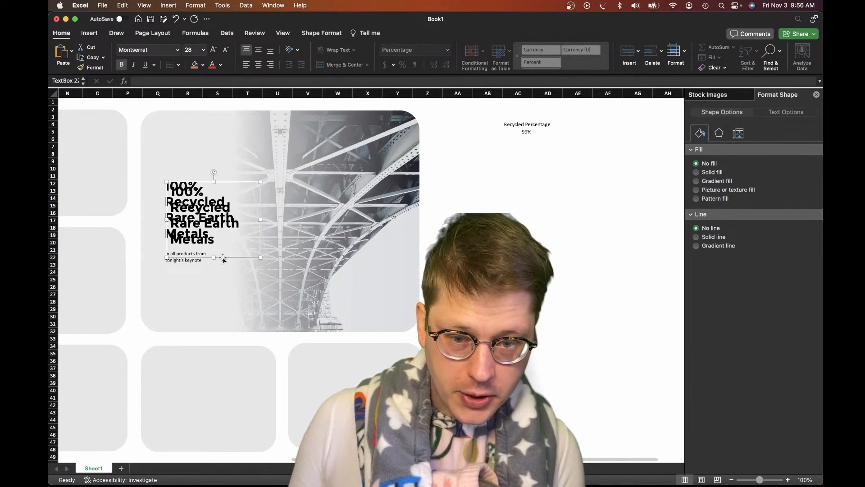
drag(224, 260, 228, 304)
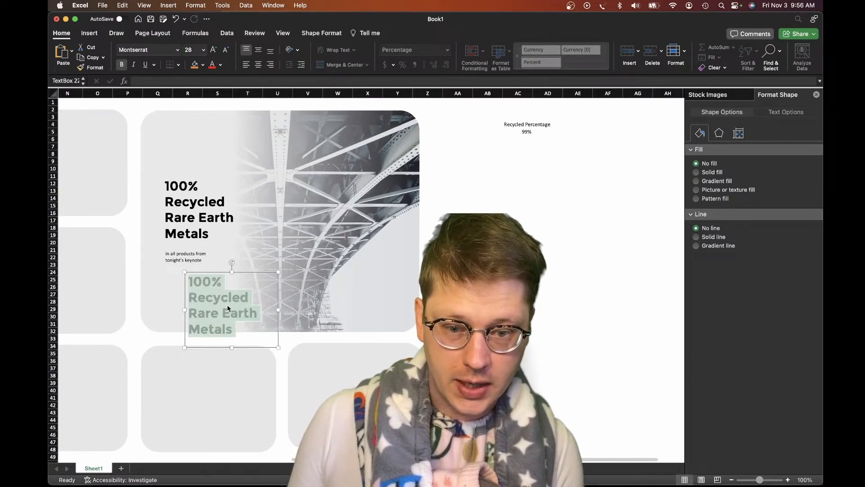
key(BackSpace)
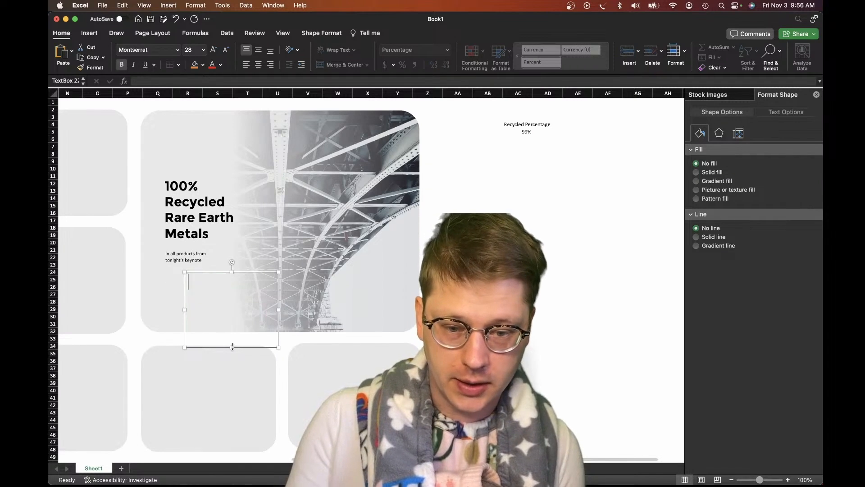
drag(232, 346, 233, 296)
- Link the empty text box to cell AC5 with the formula =$AC$5 and move it above the heading
click(162, 81)
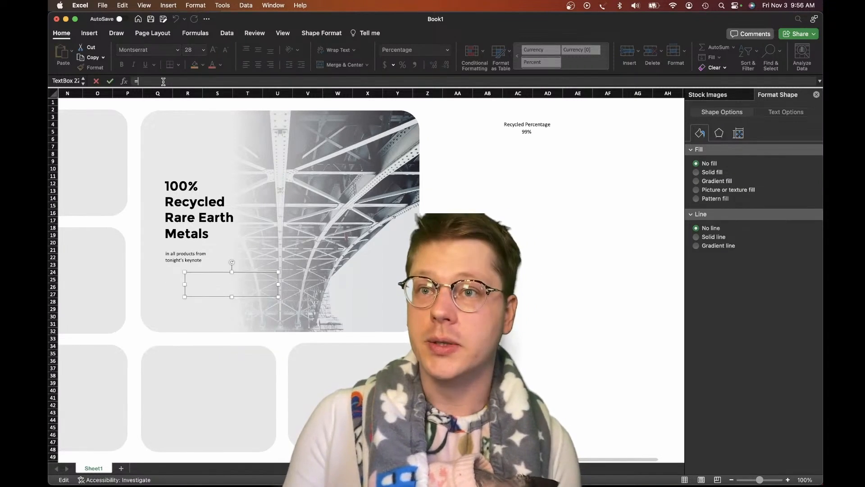
click(530, 130)
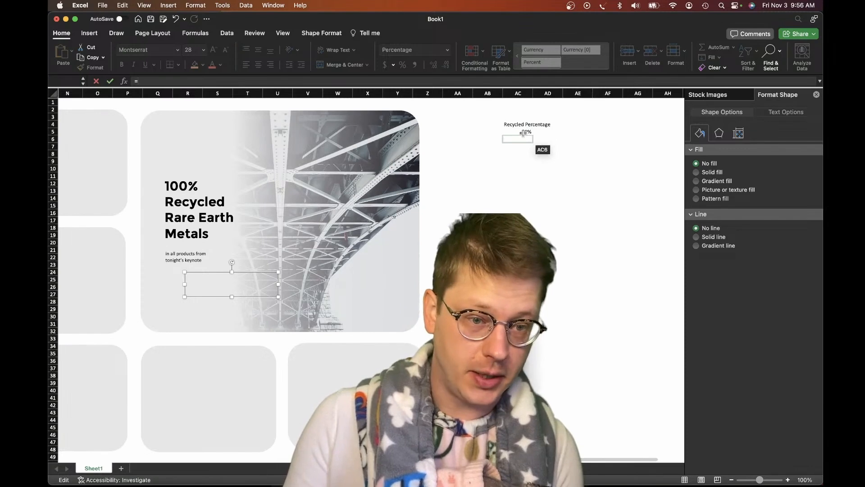
click(524, 132)
key(Return)
drag(260, 297, 215, 172)
- Format the linked percentage text as 28-point Montserrat Bold
click(204, 51)
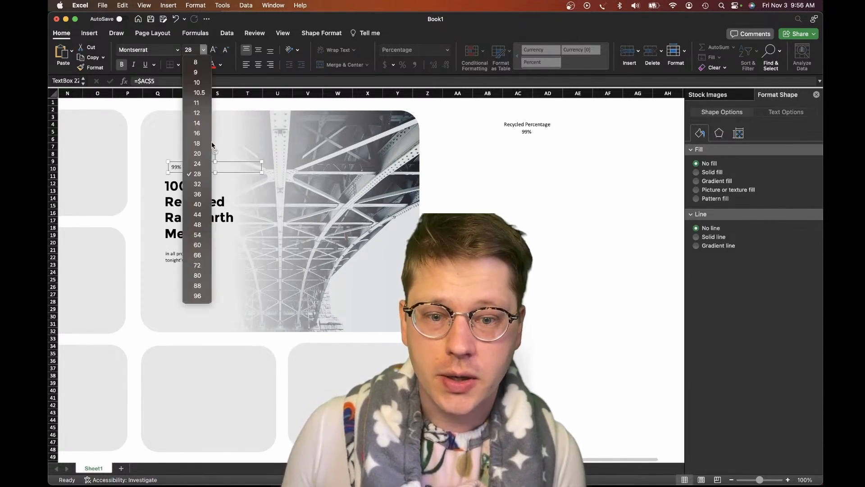
click(197, 173)
click(178, 50)
mouse_move(157, 130)
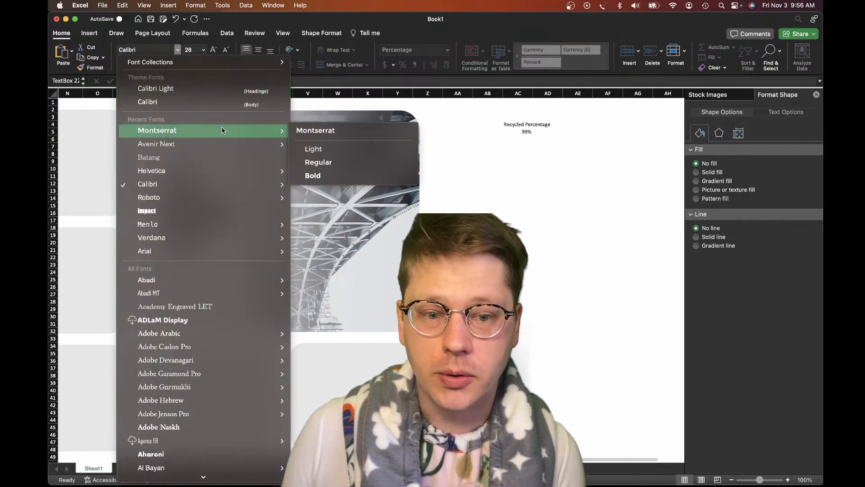
click(311, 176)
- Delete "100%" from the heading and align the linked percentage with the remaining text as its first line
drag(170, 116, 201, 158)
click(197, 201)
drag(201, 188, 165, 185)
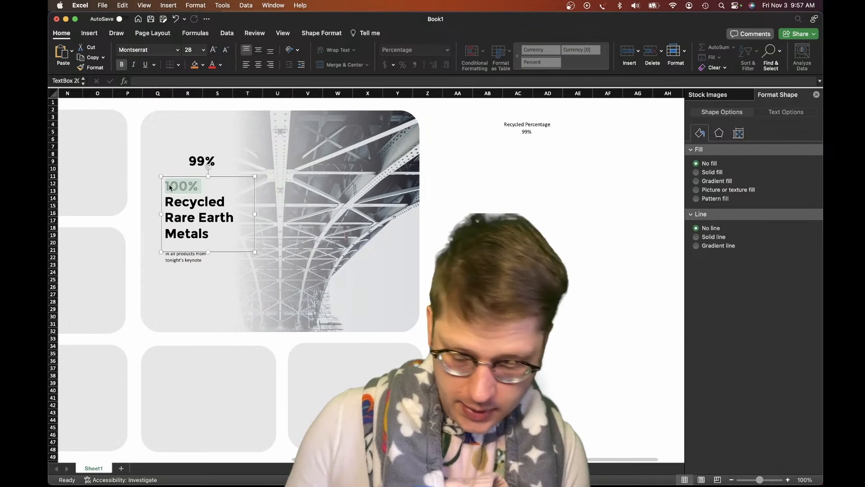
key(BackSpace)
drag(220, 232, 179, 190)
click(546, 175)
- Test the linked percentage by entering 89%, 99% and 100% one after another in cell AC5
click(530, 131)
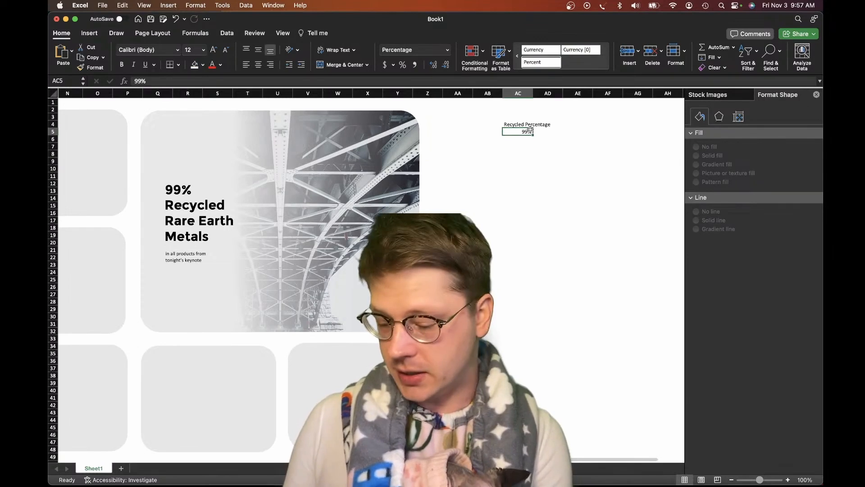
text(89)
key(Return)
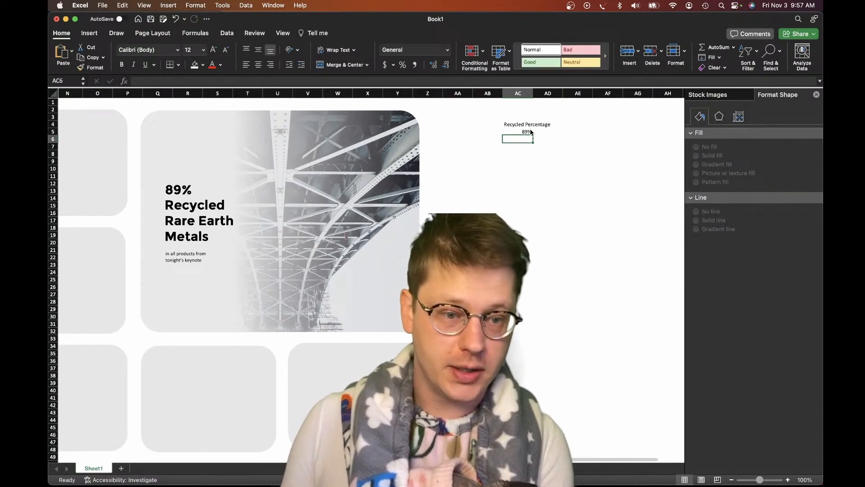
click(527, 132)
text(99)
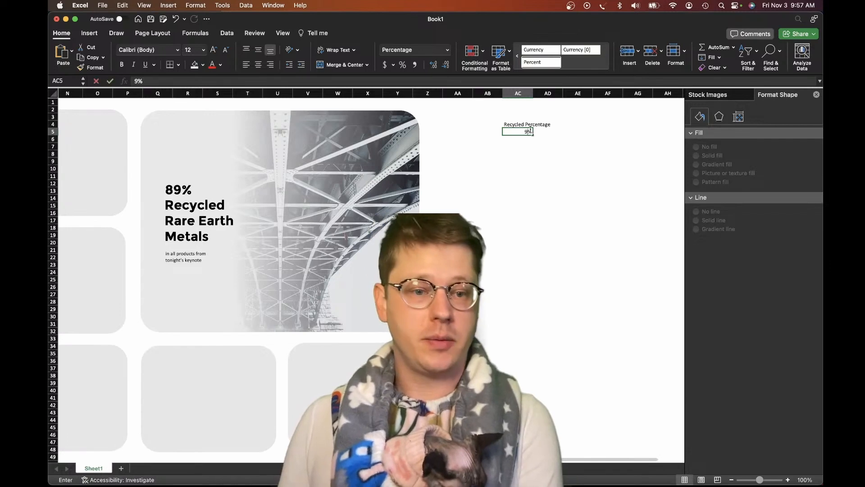
key(Return)
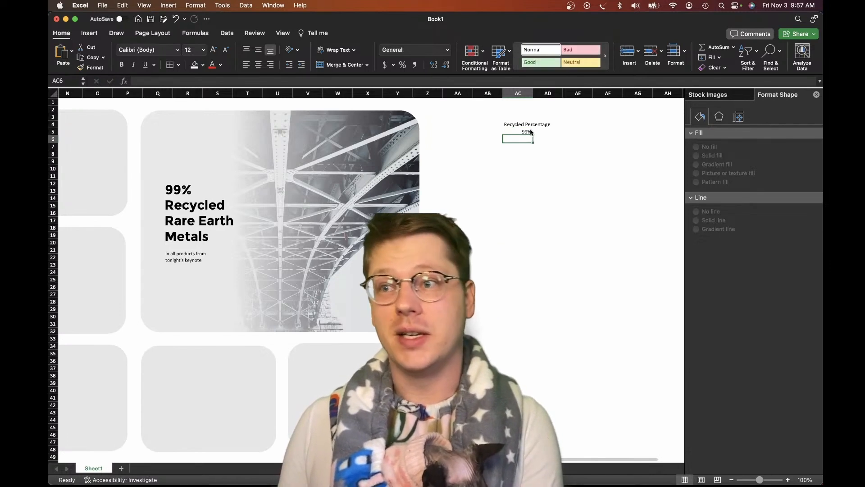
click(528, 131)
text(1)
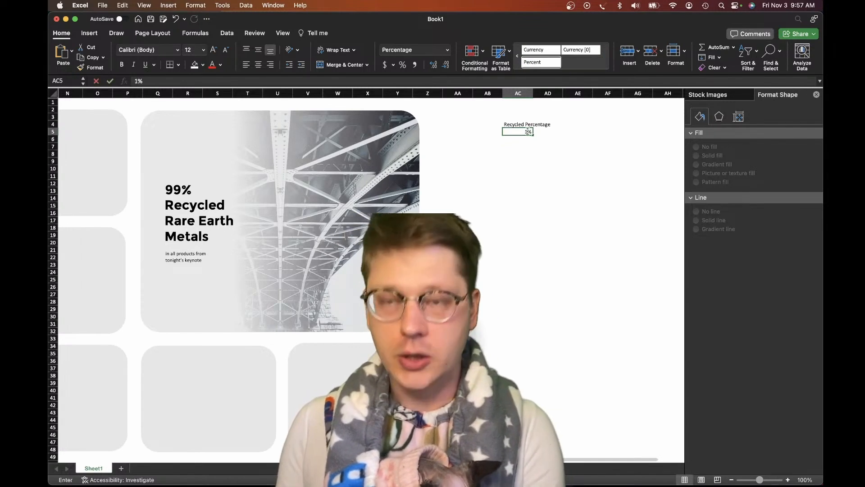
text(00)
key(Return)
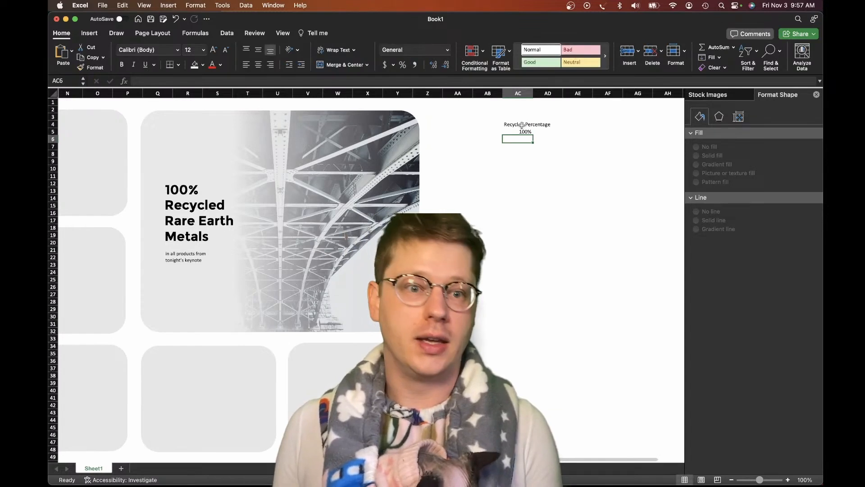
- Set the recycled percentage in cell AC5 to 99.9%
click(523, 131)
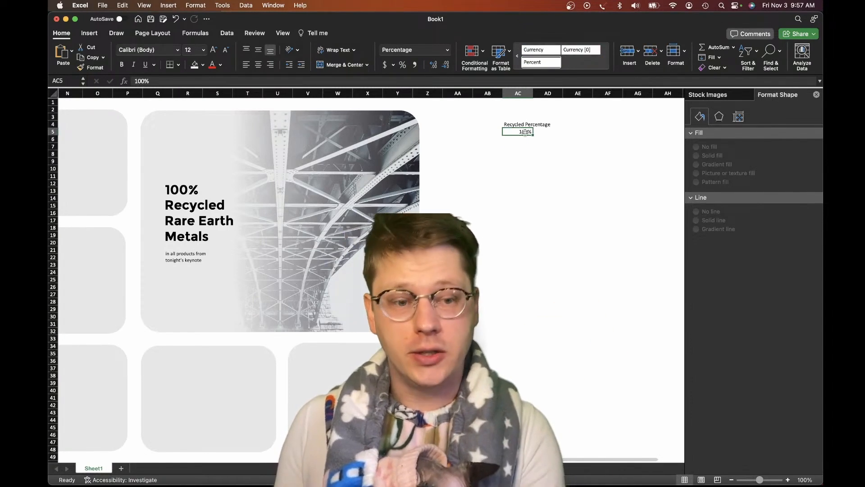
text(99.9)
key(ctrl+Return)
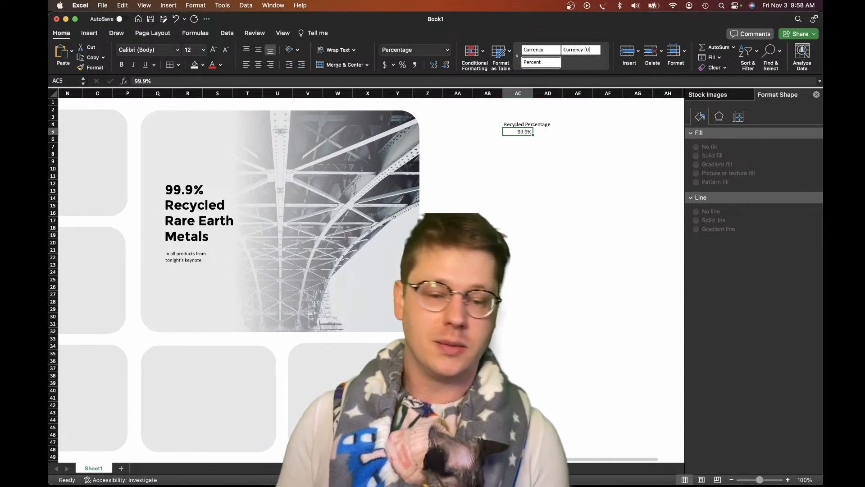
- Enlarge the linked percentage and the heading text together to 36 points
scroll(197, 169, left, 3)
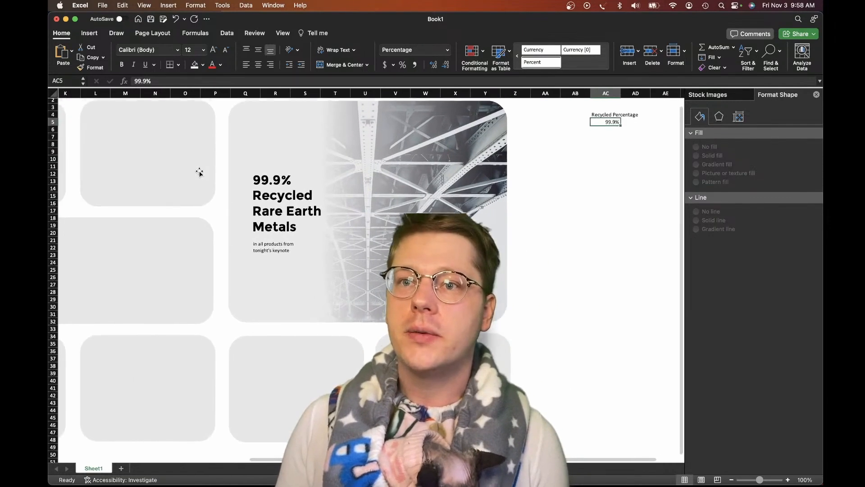
click(231, 198)
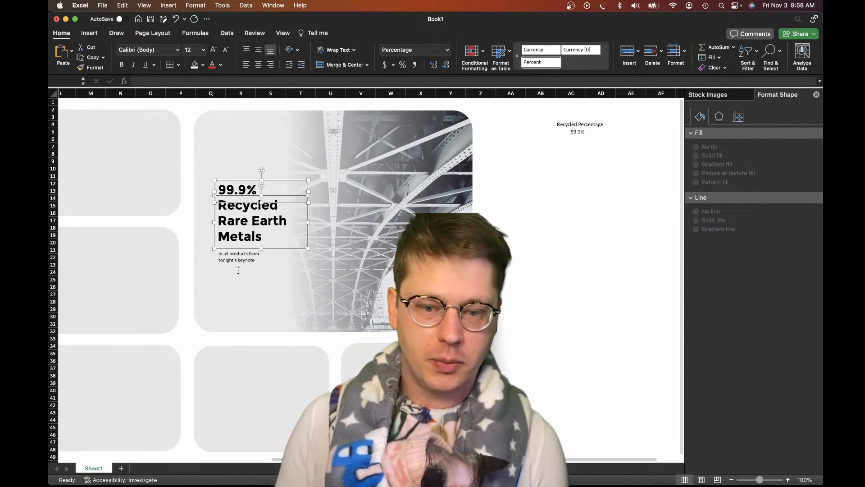
click(215, 51)
click(214, 51)
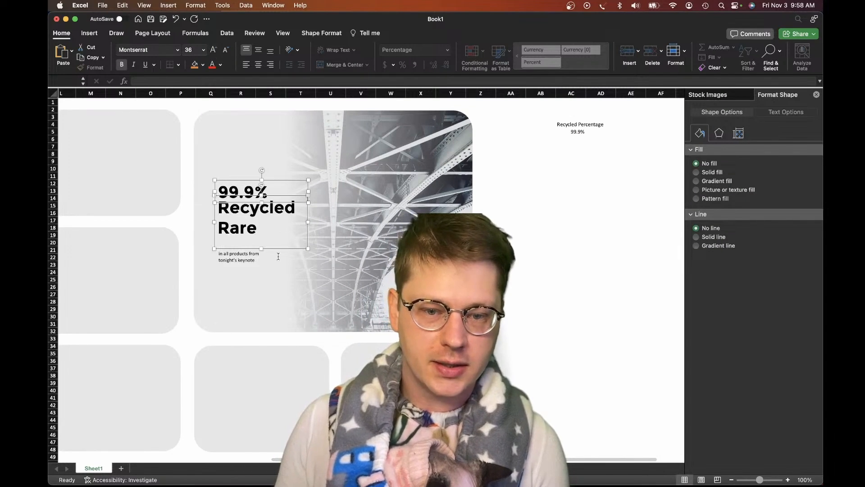
- Lengthen the heading box to fit all its lines and move it with the percentage higher in the picture tile
click(266, 252)
click(267, 251)
drag(268, 251, 254, 280)
click(240, 197)
drag(240, 196, 240, 192)
click(242, 230)
drag(315, 228, 307, 198)
- Move the caption slightly down from the heading, and shift the percentage, heading and caption down together within the tile
click(282, 260)
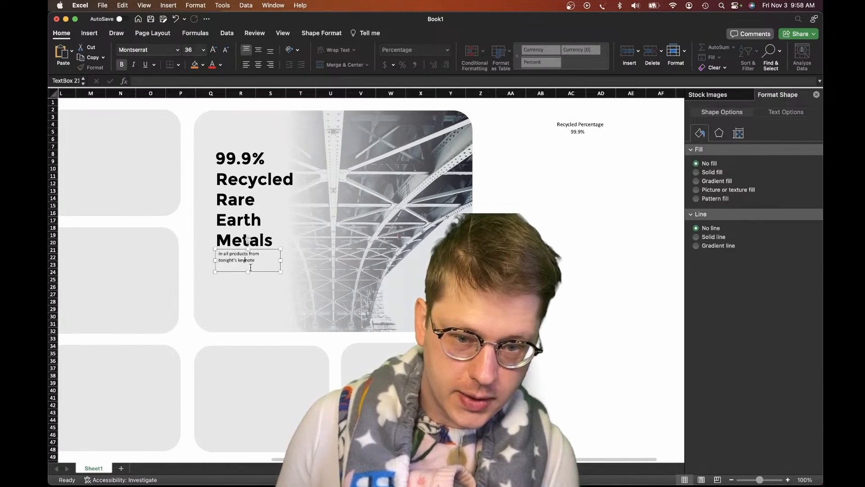
drag(259, 273, 259, 279)
shift+click(255, 236)
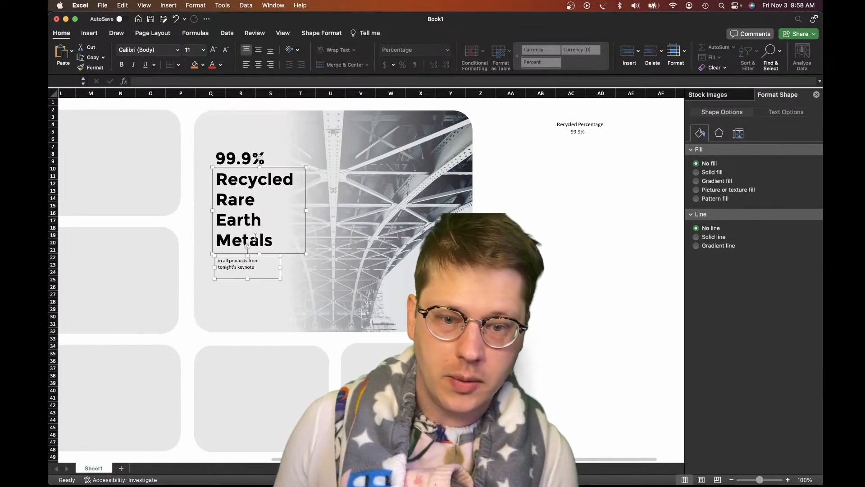
shift+click(246, 165)
drag(245, 168, 245, 181)
key(Escape)
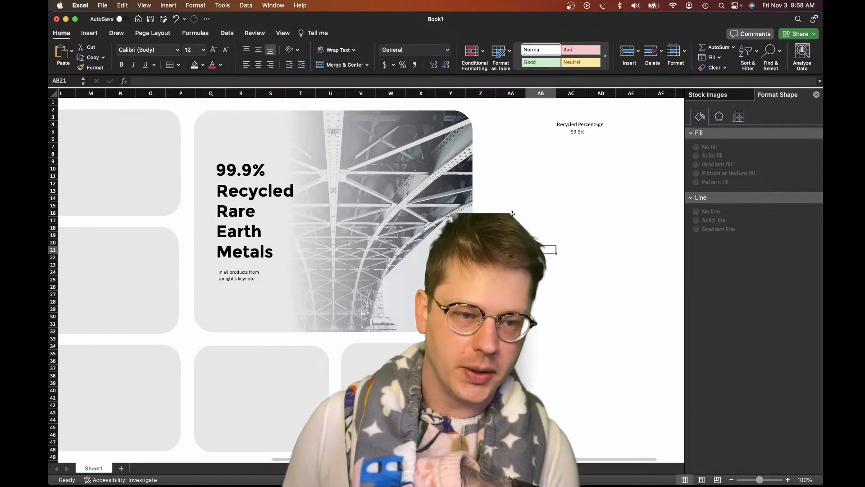
- Switch to Chrome to examine the text styles in the Apple event summary tile image, and return to Excel
key(ctrl+Up)
click(271, 232)
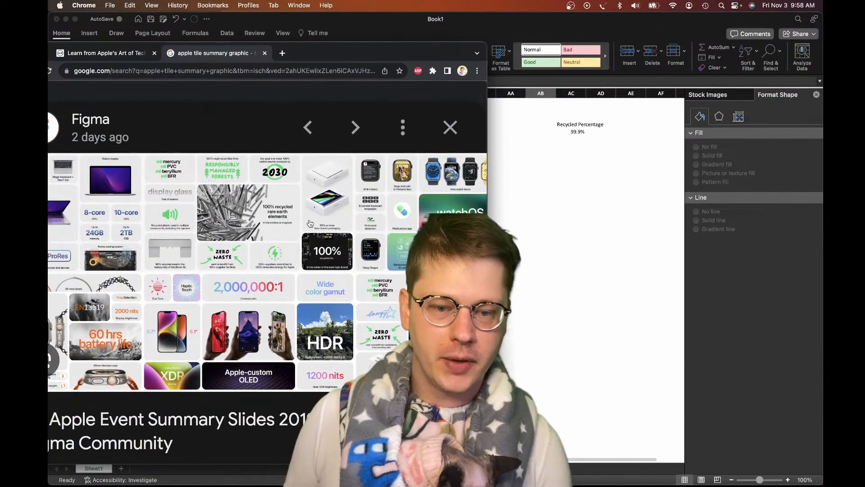
scroll(251, 253, down, 1)
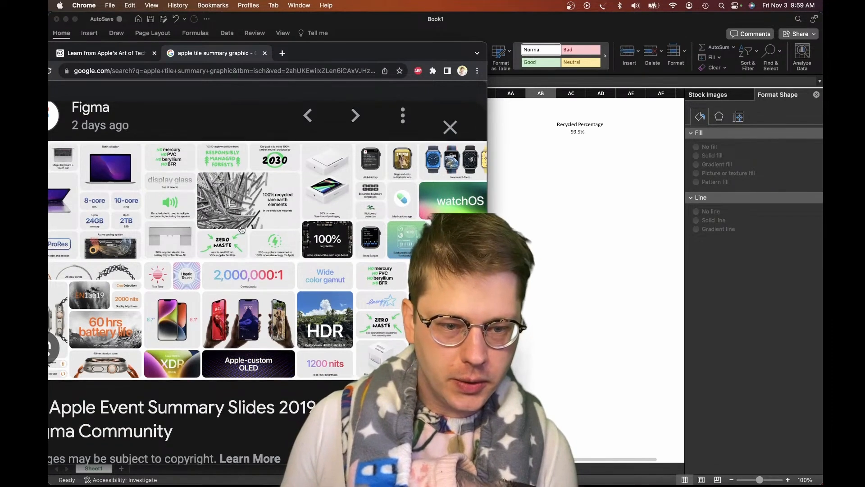
scroll(242, 230, down, 2)
scroll(242, 230, down, 1)
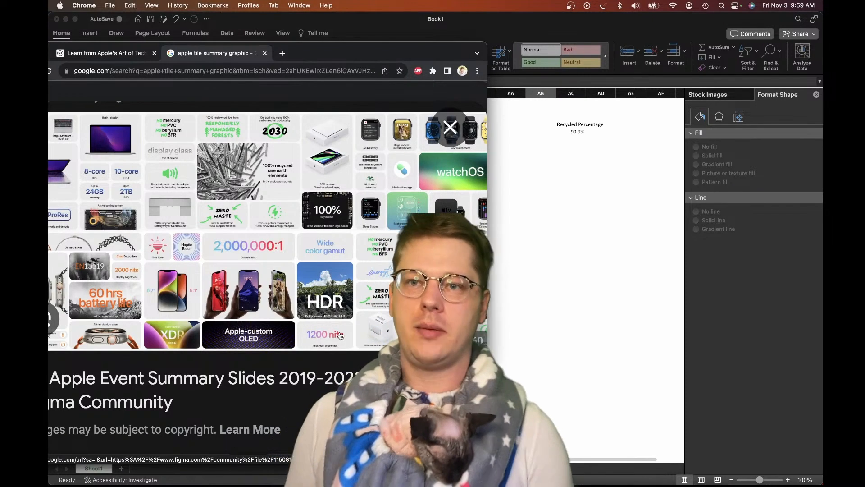
click(583, 349)
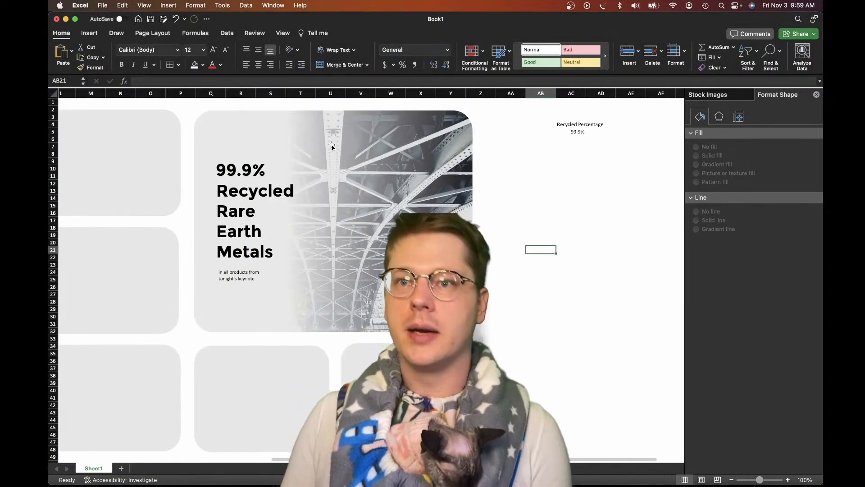
- Duplicate the heading and caption text boxes and place the copies on the blank tile directly below the picture tile
scroll(225, 267, down, 2)
scroll(225, 266, right, 1)
scroll(135, 343, down, 1)
scroll(136, 342, right, 1)
click(206, 350)
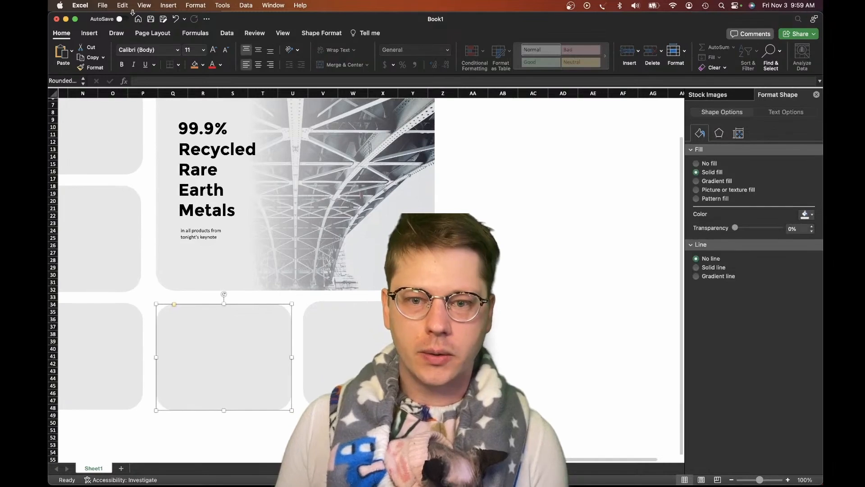
click(206, 220)
shift+click(223, 234)
key(super+d)
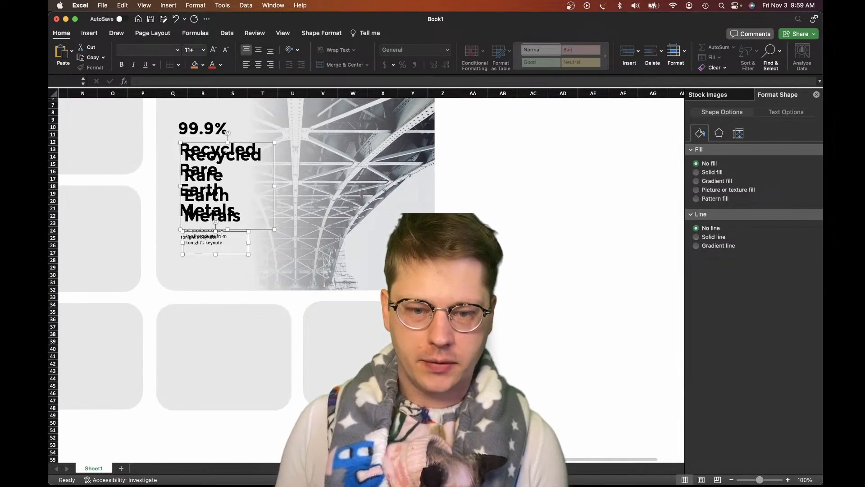
drag(225, 233, 225, 397)
- Increase the font size of the picture tile's caption to 12 points
scroll(210, 218, up, 1)
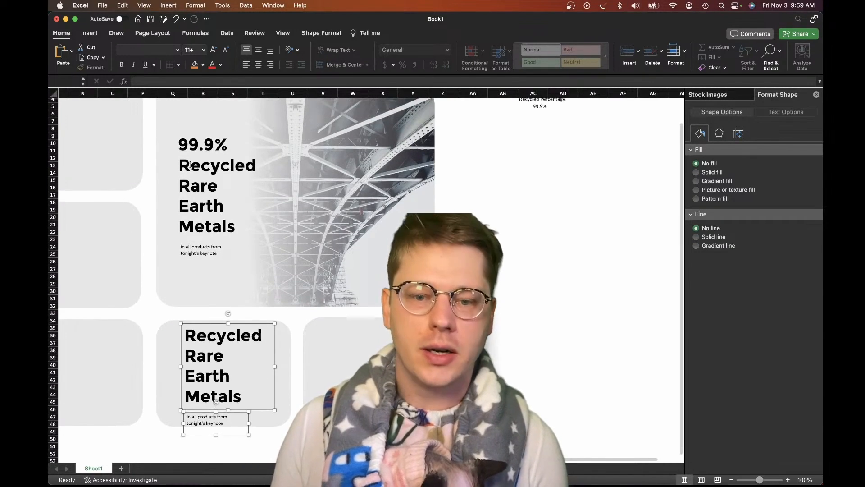
click(193, 145)
shift+click(222, 208)
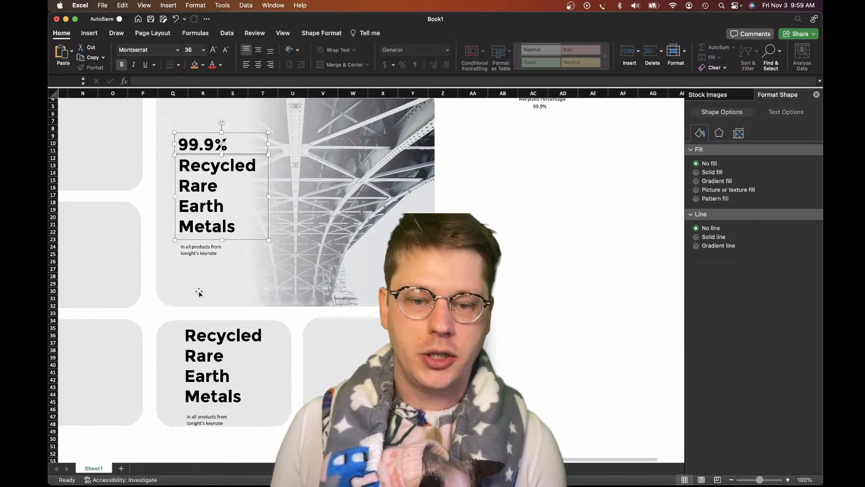
shift+click(193, 256)
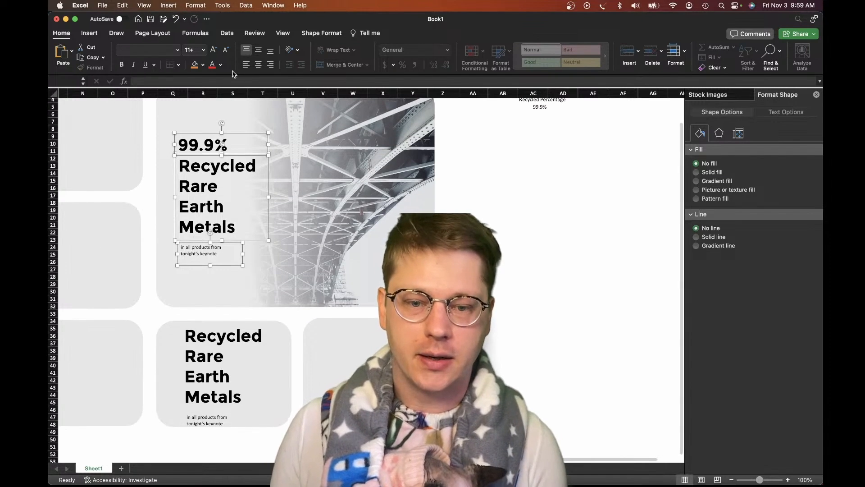
click(252, 293)
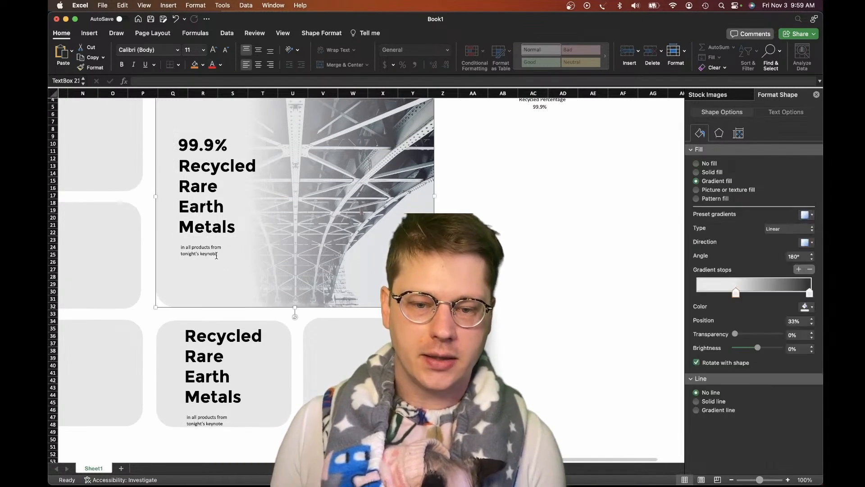
click(213, 240)
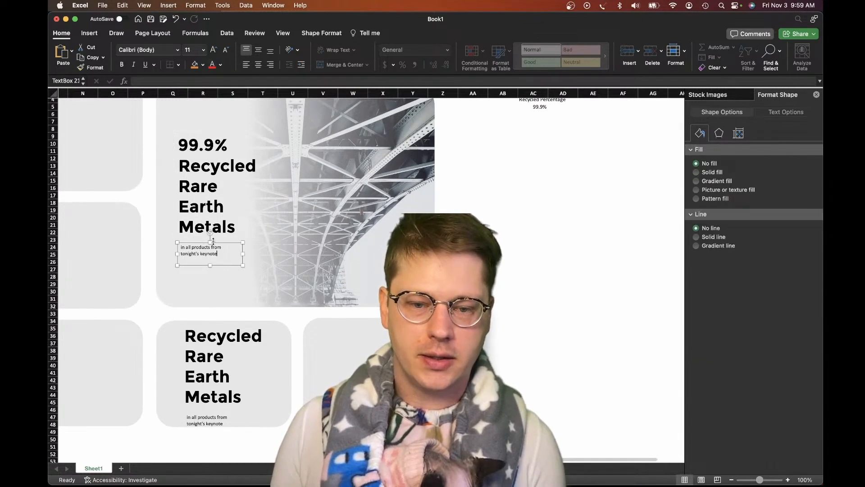
click(214, 50)
click(214, 49)
click(226, 50)
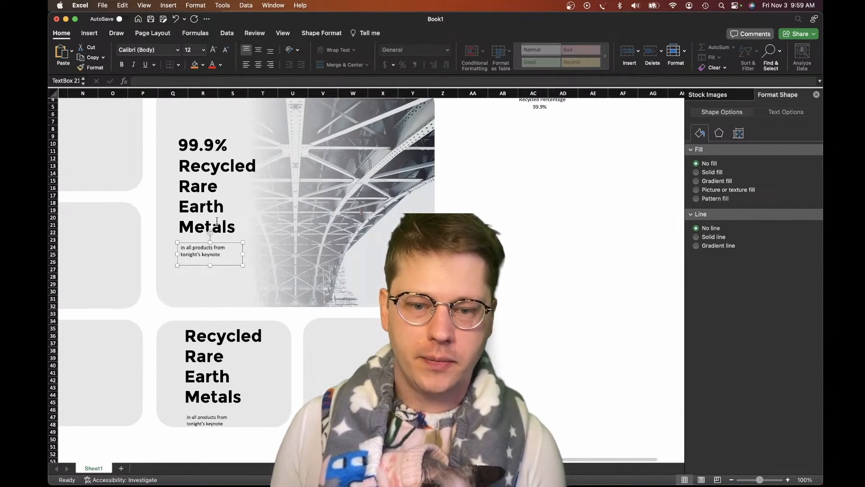
- Set the font color of the picture tile's percentage, heading and caption to the darkest shade in the black theme column
shift+click(214, 226)
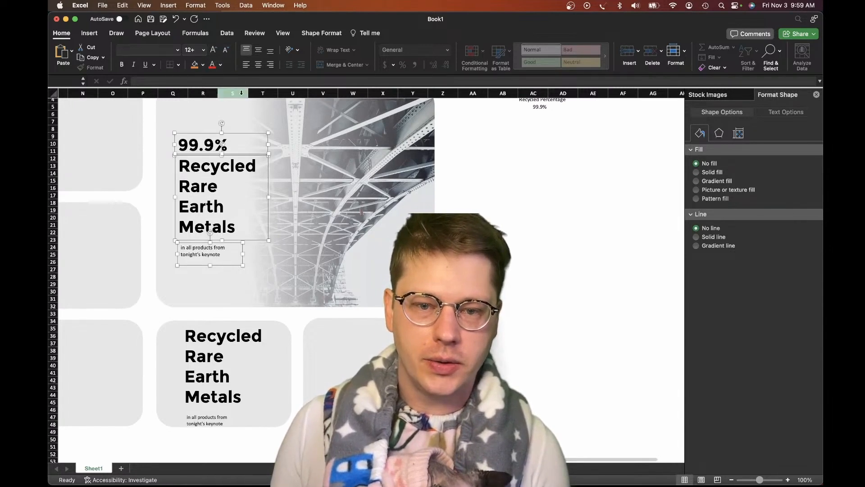
click(221, 64)
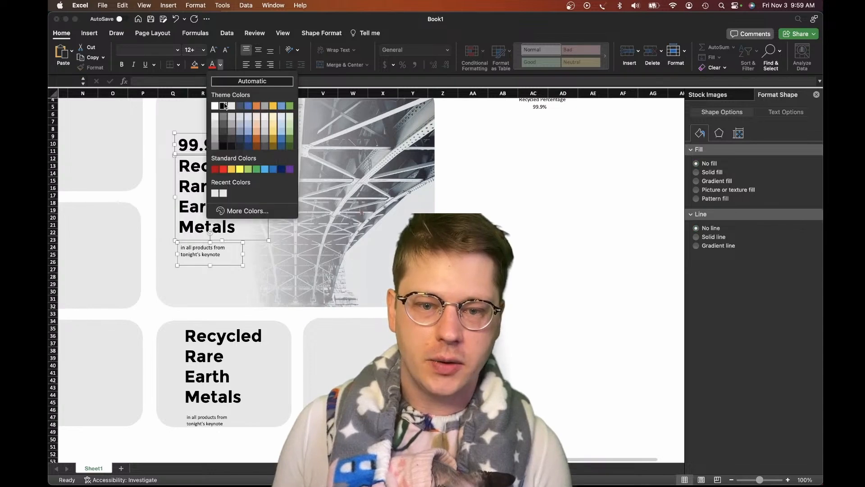
click(224, 146)
- Apply a gradient text fill to the copied heading on the tile below the picture tile, coloring its 30% stop black
click(260, 322)
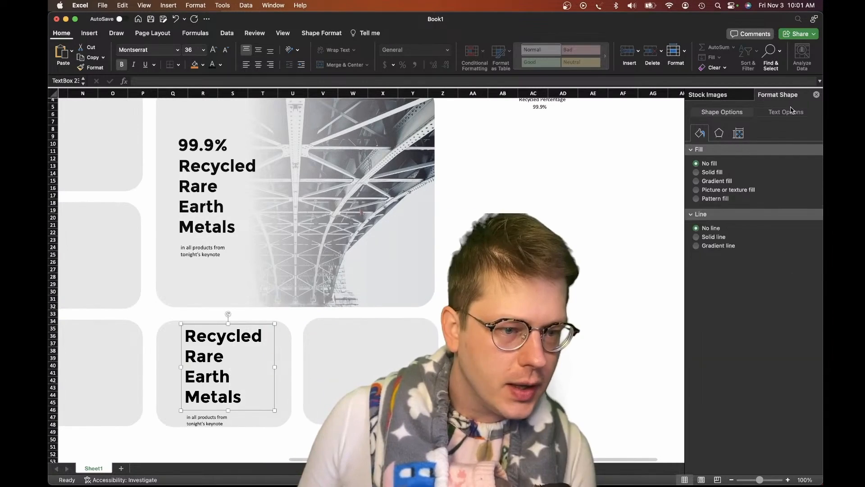
click(792, 112)
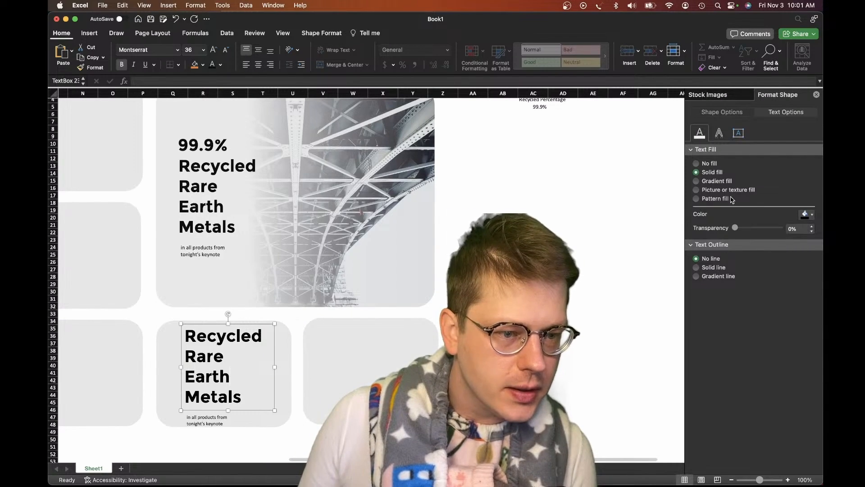
click(717, 181)
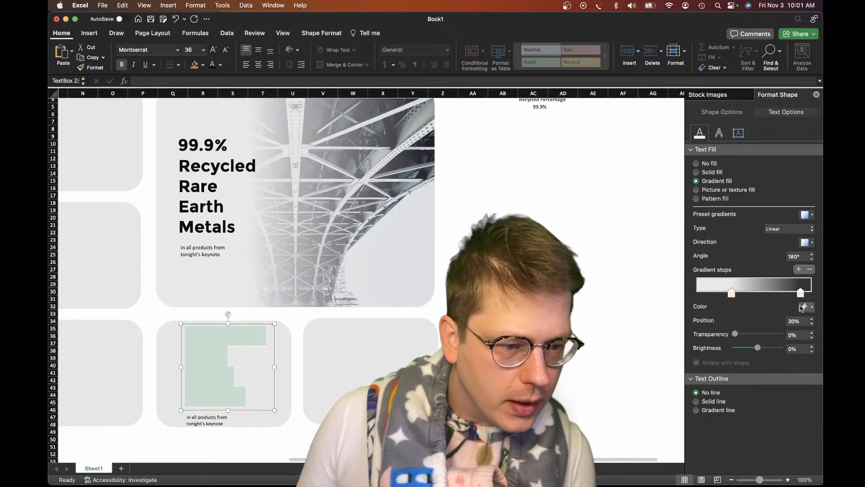
click(802, 307)
click(749, 333)
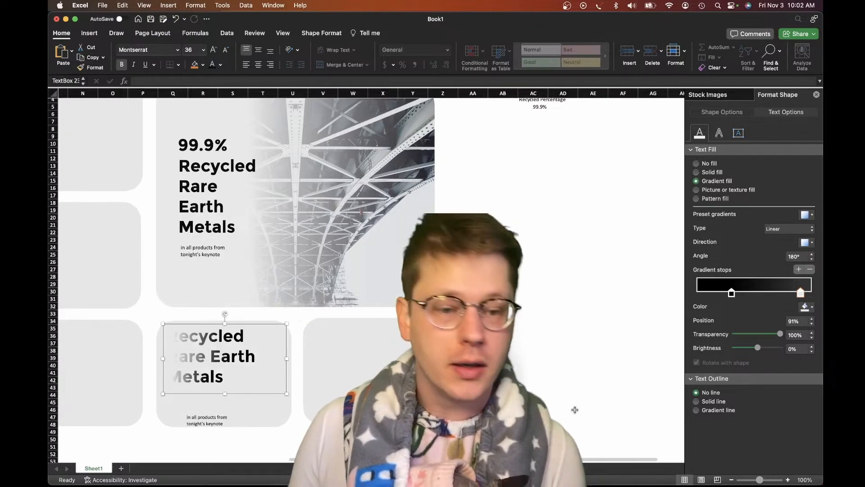
- Switch to Chrome and take a screenshot of the multicolored "2,000,000:1" text in the Apple event summary image
key(ctrl+Up)
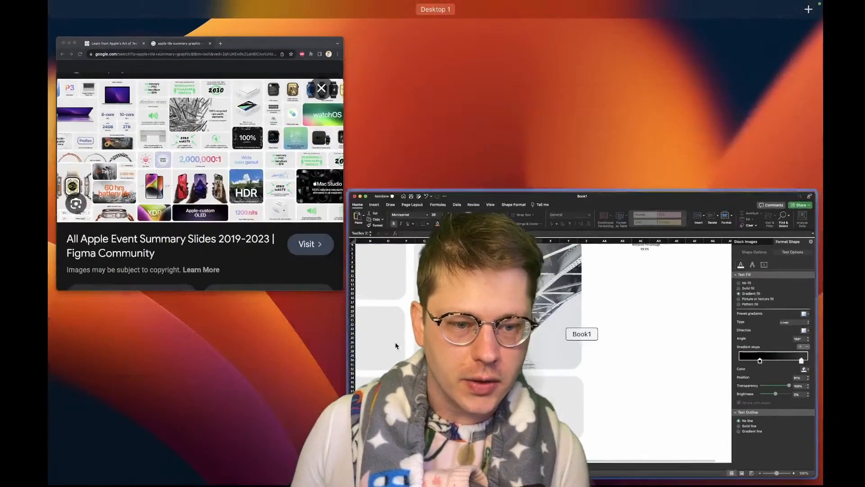
click(230, 256)
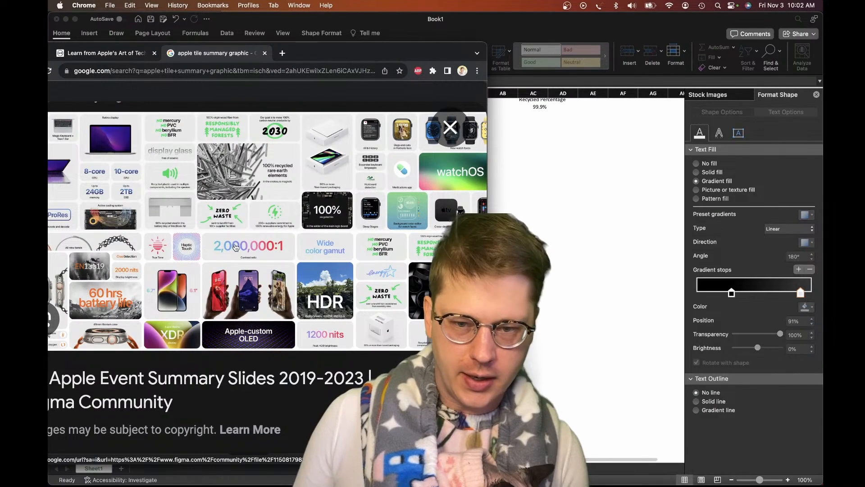
key(super+shift+4)
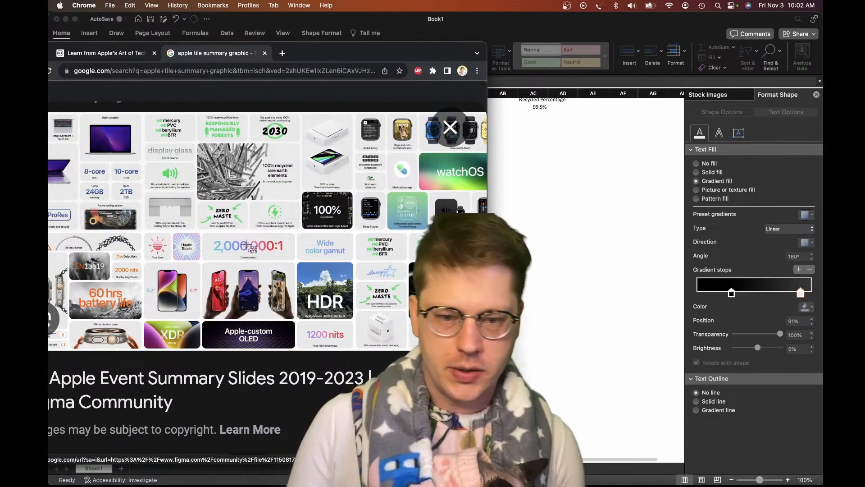
drag(208, 236, 288, 255)
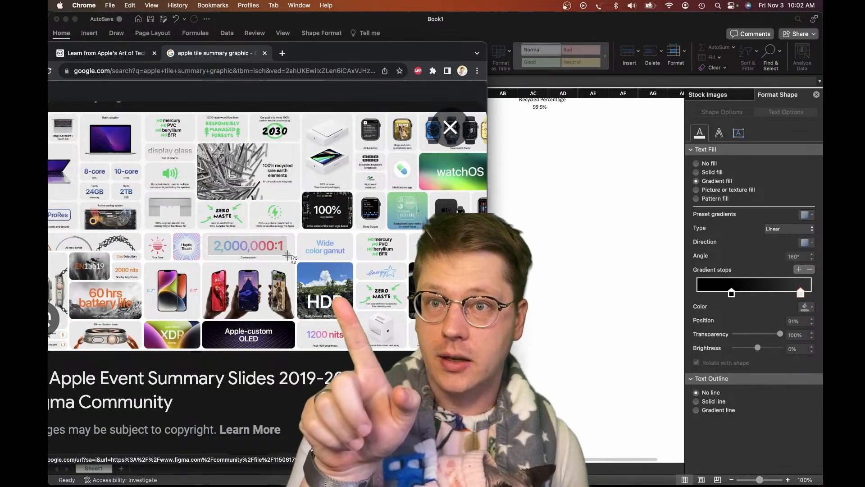
drag(287, 255, 287, 255)
- Return to Excel, paste the captured image, and place it in the blank area beside the picture tile
click(553, 277)
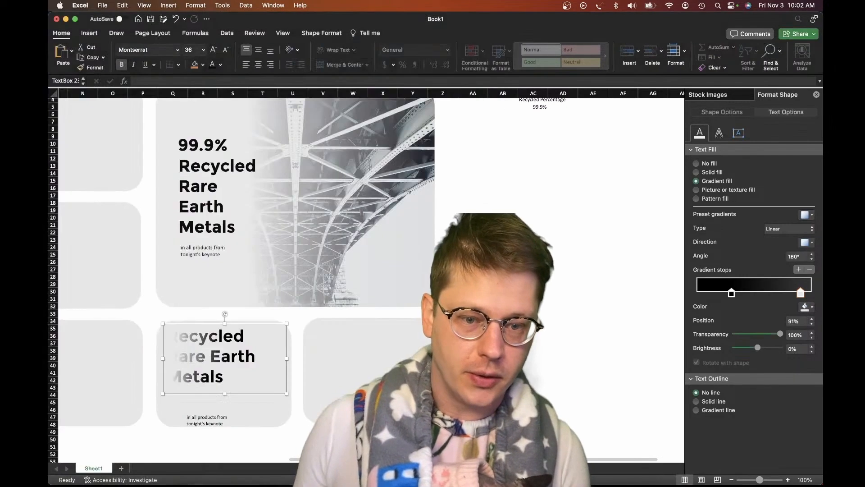
key(super+v)
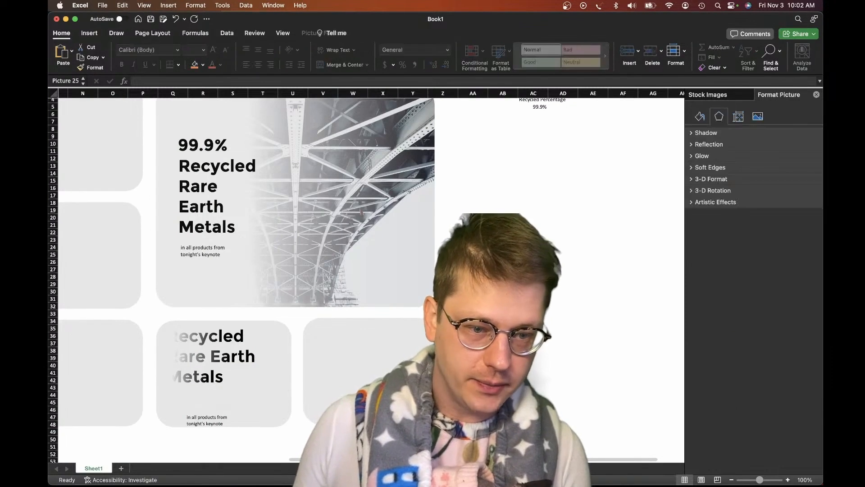
drag(557, 221, 506, 178)
- Replace the lower tile's heading text with "1.6 Billion" and shorten its text box to fit one line
drag(207, 386, 149, 318)
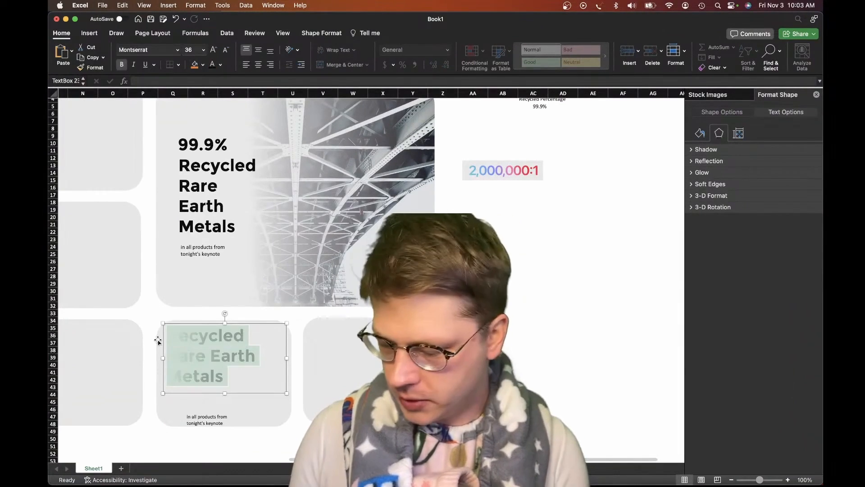
text(1.6)
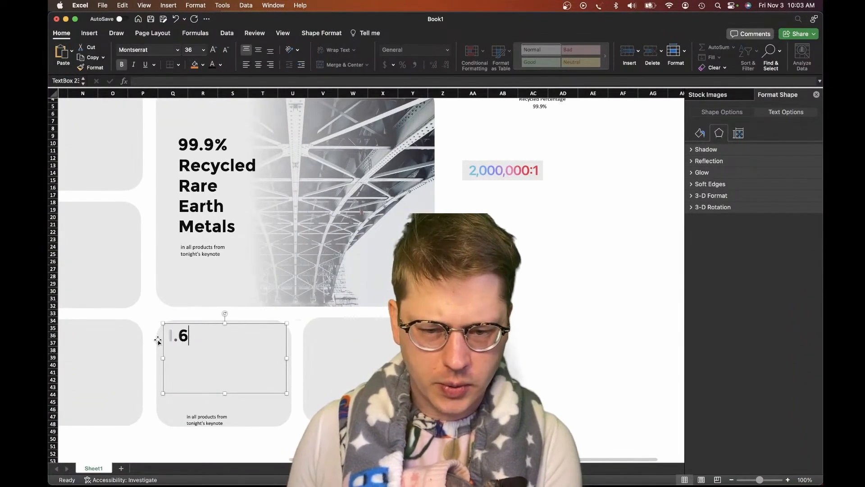
key(BackSpace)
text(6 Billion)
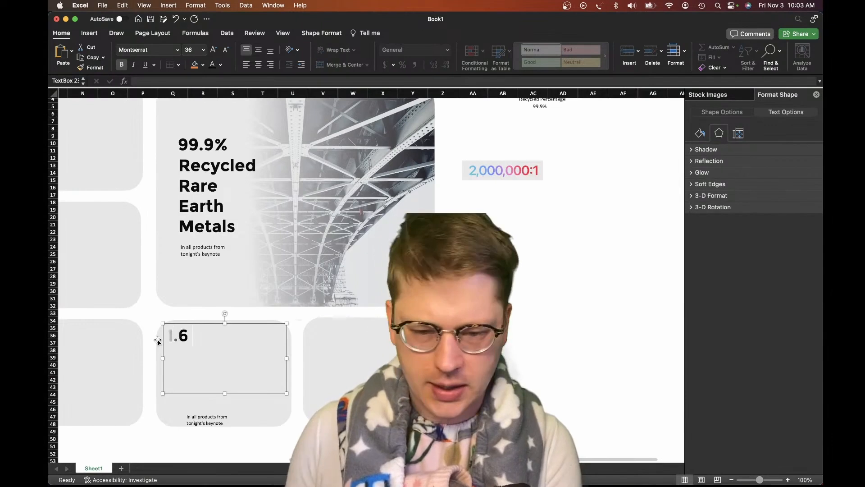
key(super+a)
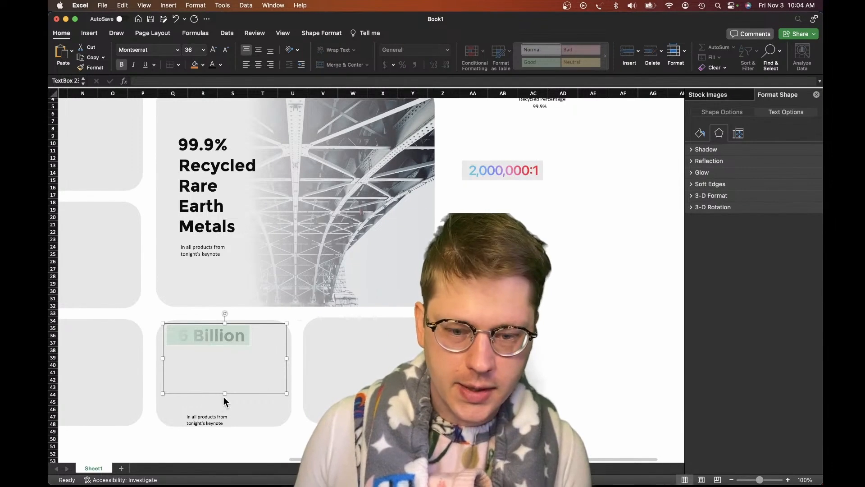
drag(225, 393, 226, 367)
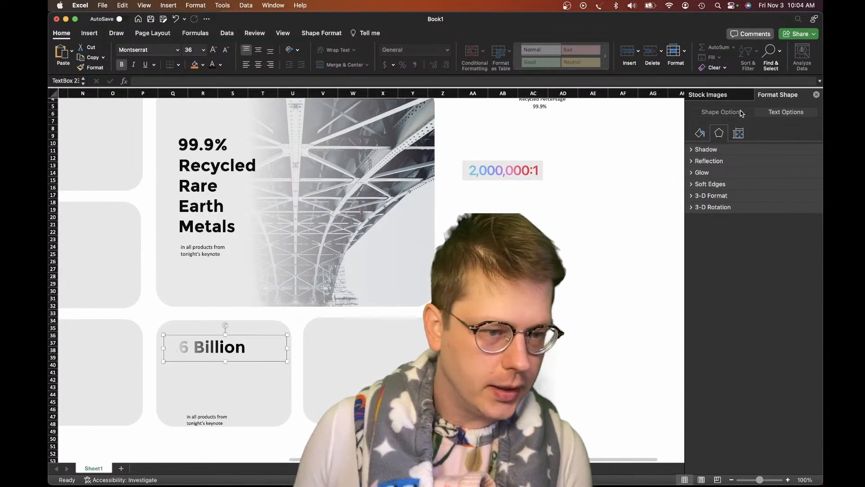
- Move the first gradient stop of the "1.6 Billion" text fill to position 1%
key(super+a)
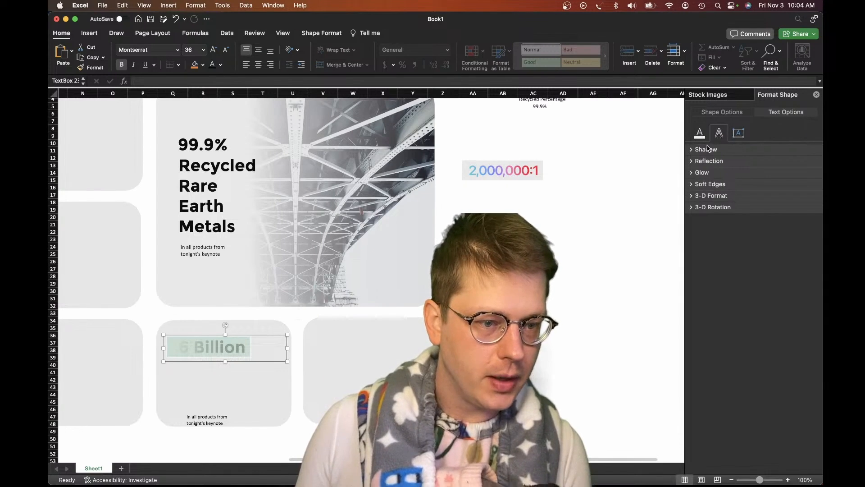
click(700, 132)
drag(731, 298, 700, 297)
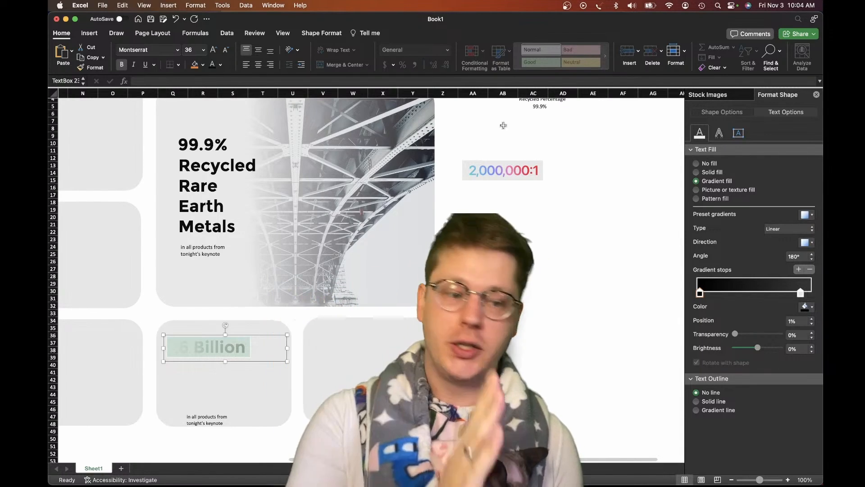
- Color the first gradient stop light blue 74BED9, sampled from the start of the pasted reference text
click(805, 307)
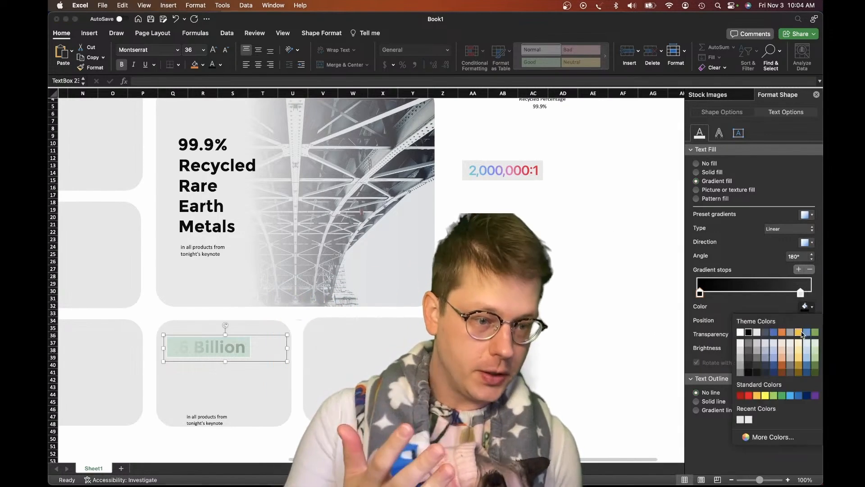
click(772, 437)
drag(465, 97, 370, 119)
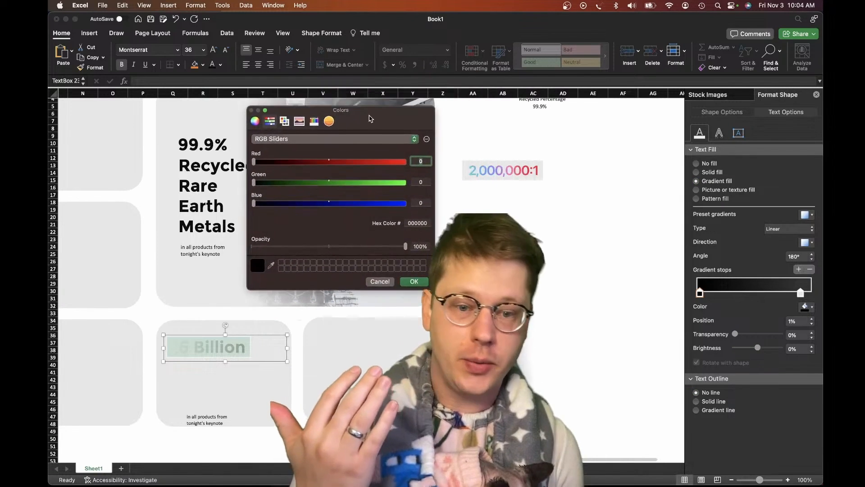
click(272, 267)
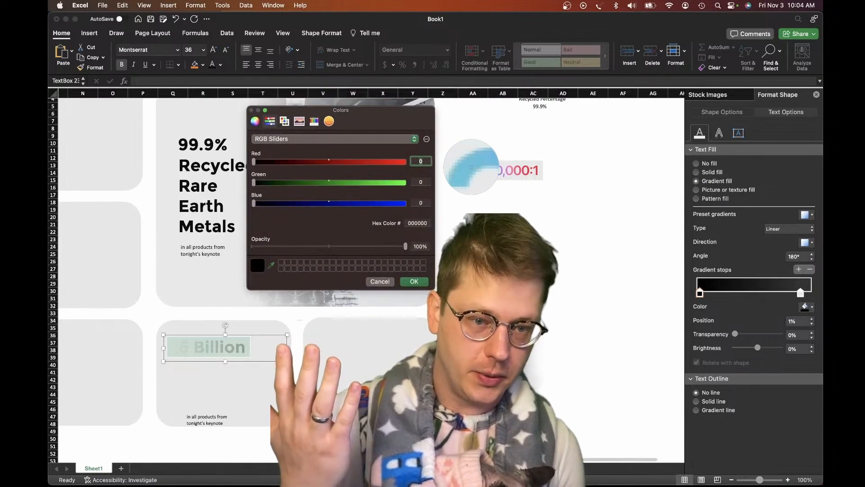
click(471, 170)
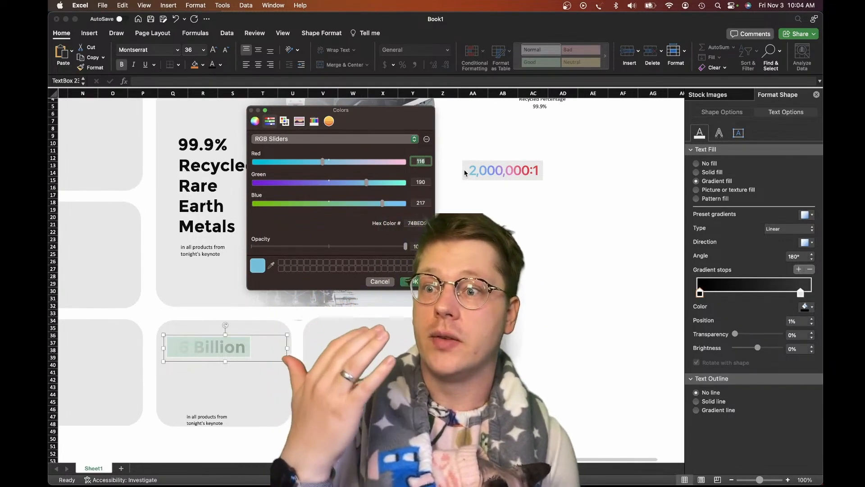
click(418, 224)
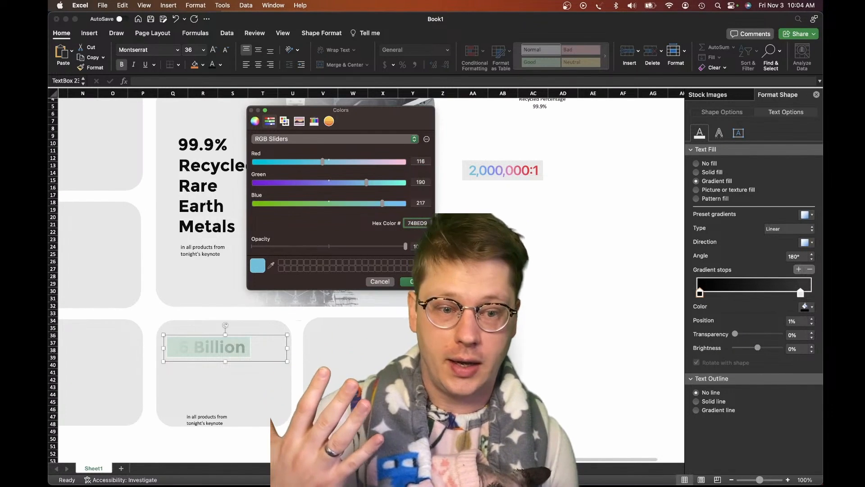
click(411, 281)
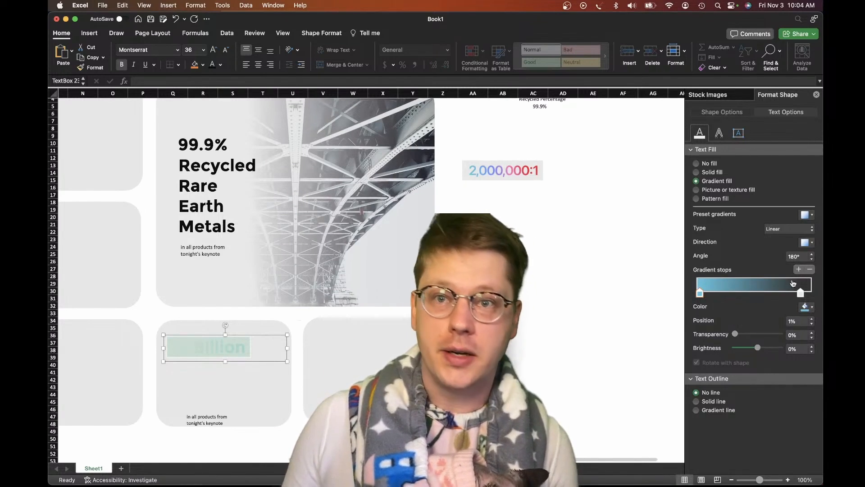
- Add a gradient stop at 15% and color it with the blue sampled from the first zeros of the reference text
click(799, 269)
drag(752, 297, 716, 297)
click(807, 307)
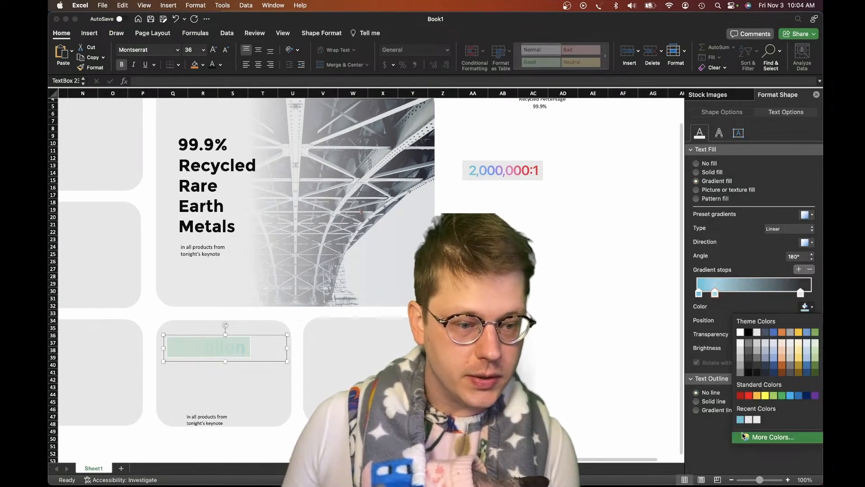
click(772, 437)
drag(494, 99, 350, 155)
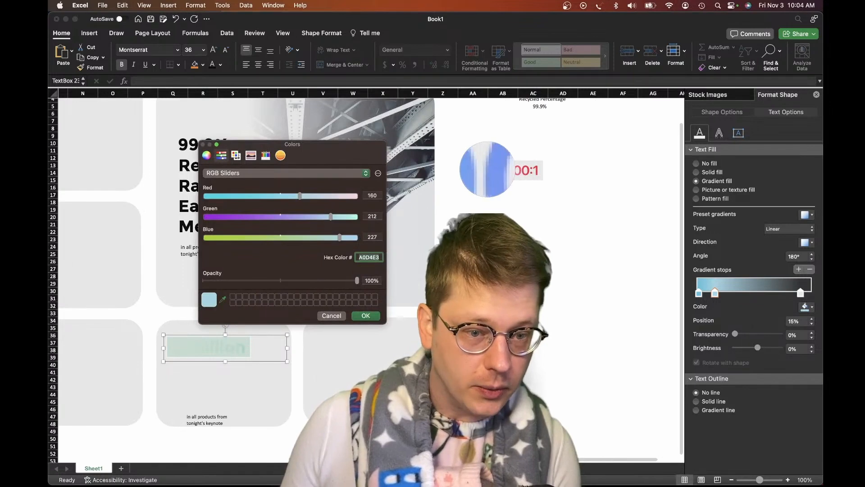
click(485, 171)
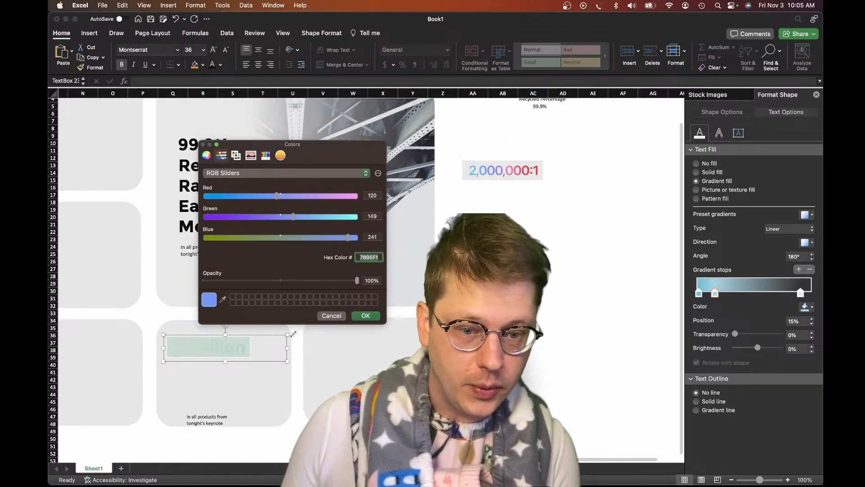
click(222, 298)
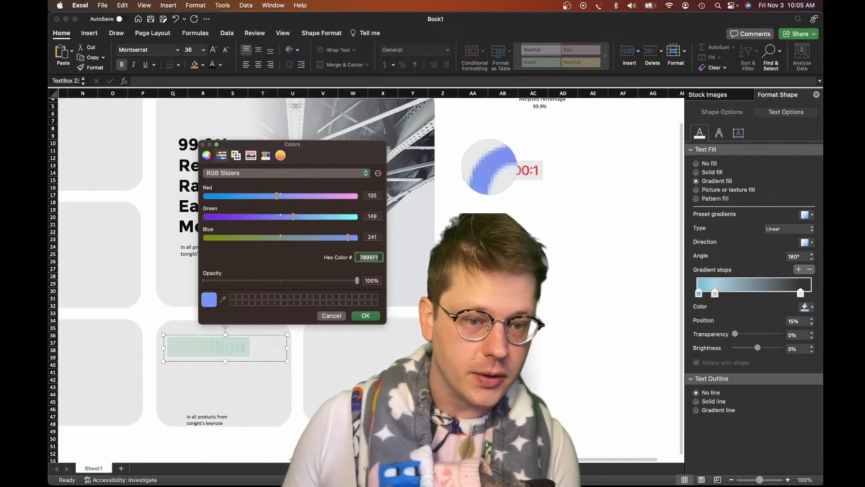
click(491, 167)
click(365, 315)
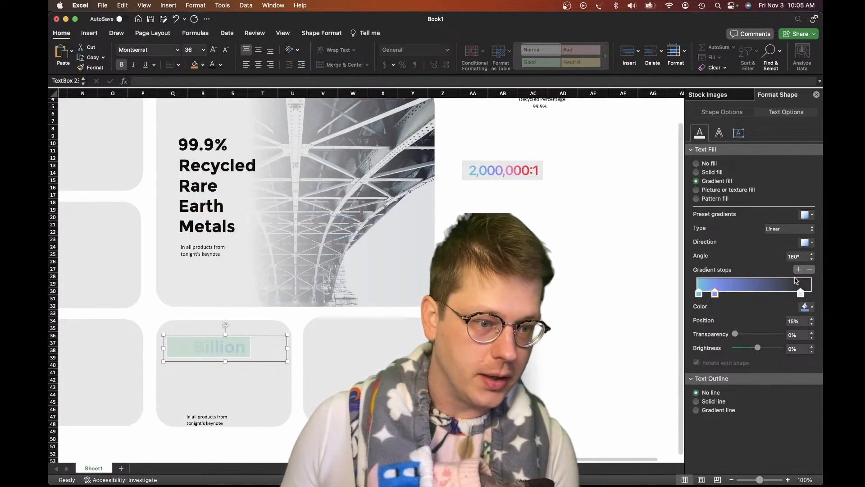
- Add a gradient stop at 53% and color it with the pink sampled from the later zeros of the reference text
click(798, 270)
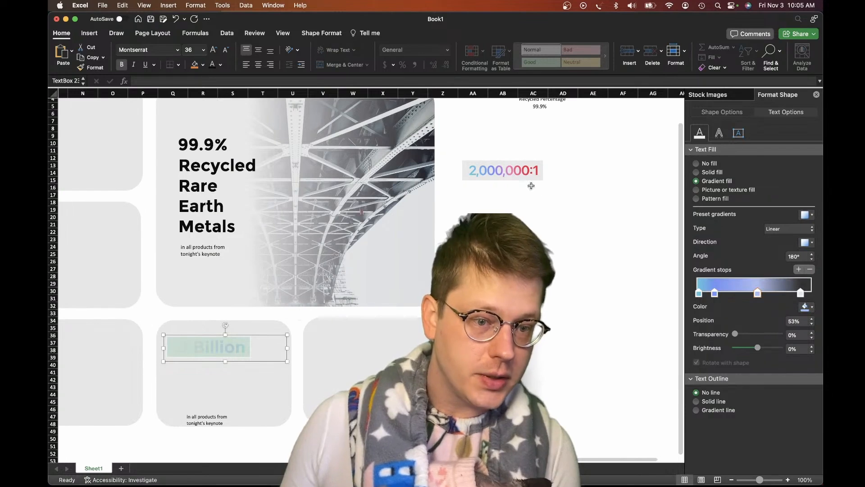
click(803, 306)
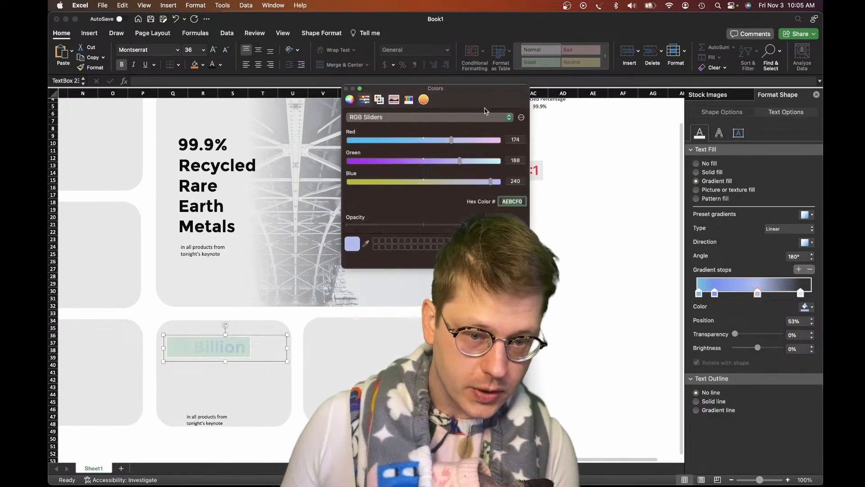
drag(485, 89, 407, 118)
click(290, 272)
click(519, 171)
click(428, 288)
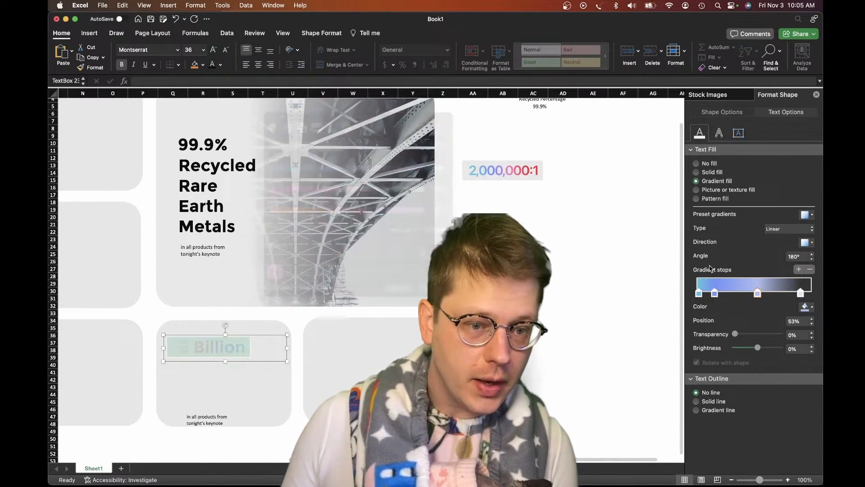
- Make the last gradient stop fully opaque and color it red E73D41, sampled from the end of the reference text
click(802, 294)
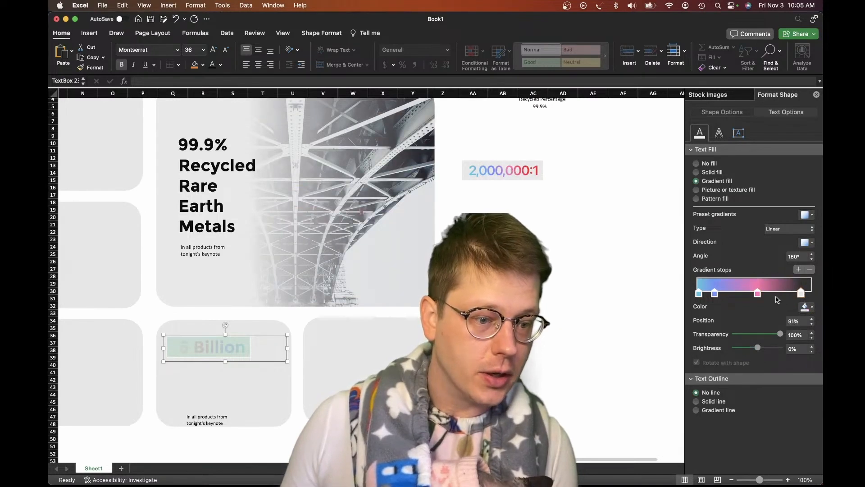
drag(780, 333, 735, 333)
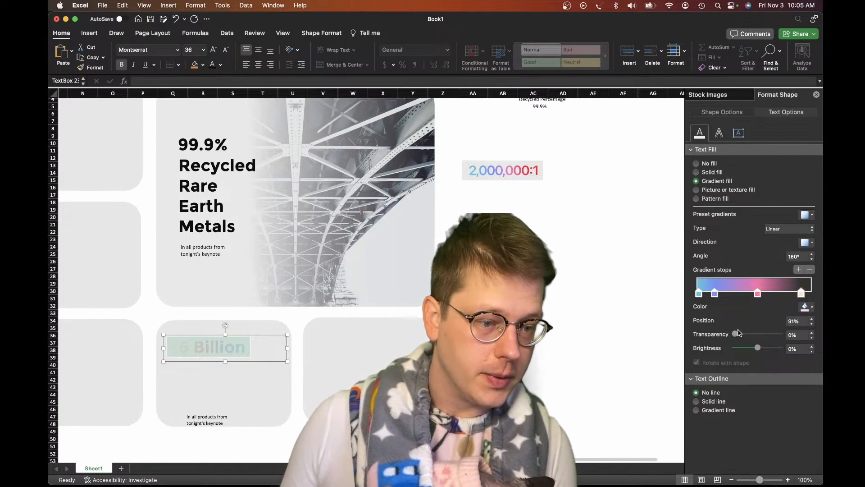
click(809, 307)
click(782, 437)
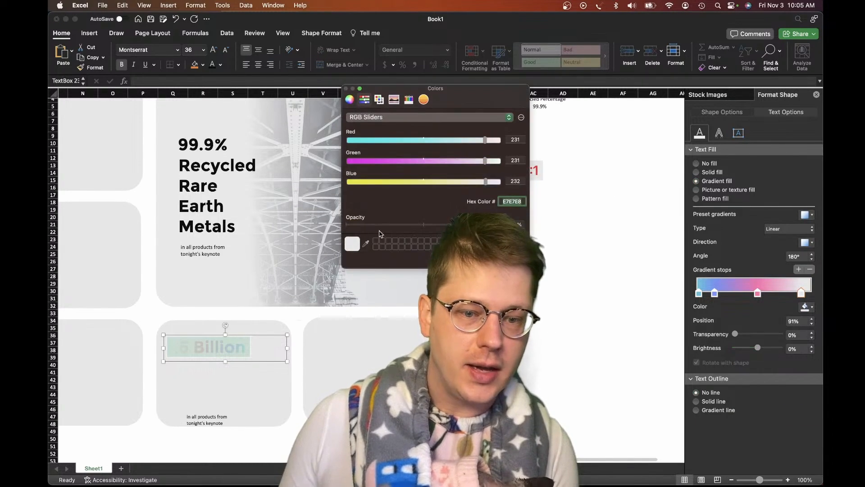
drag(458, 101, 386, 121)
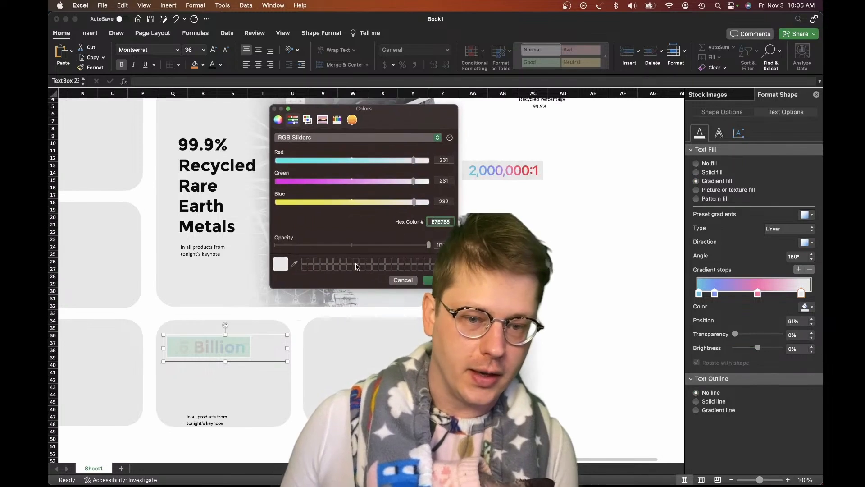
click(295, 265)
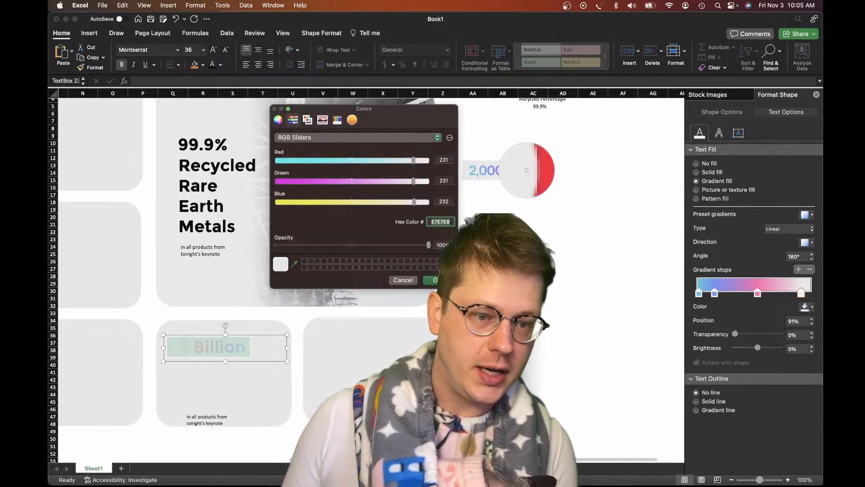
click(537, 170)
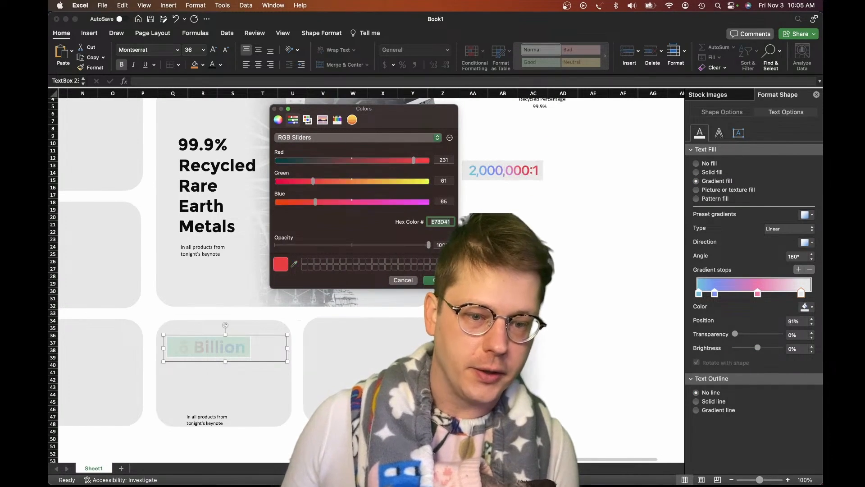
click(438, 280)
- Shift the pink gradient stop closer to the red end, the red stop to 98%, and the blue stop to 32%
drag(761, 299, 780, 297)
click(807, 294)
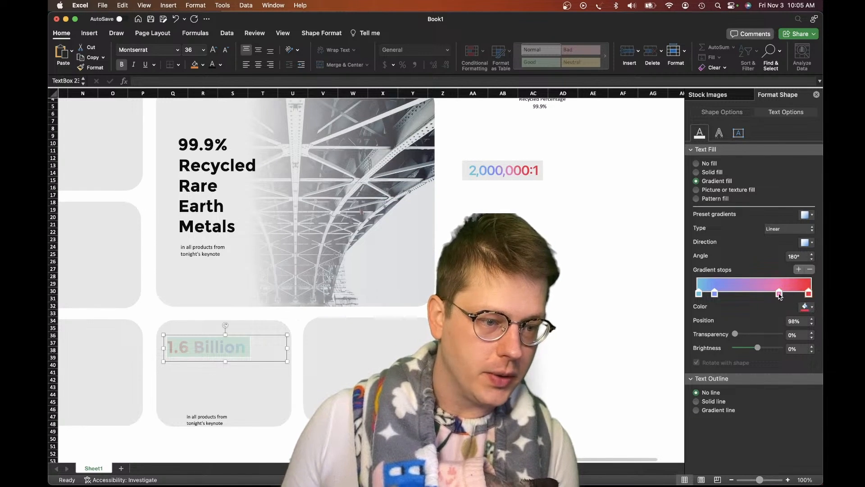
drag(717, 299, 726, 297)
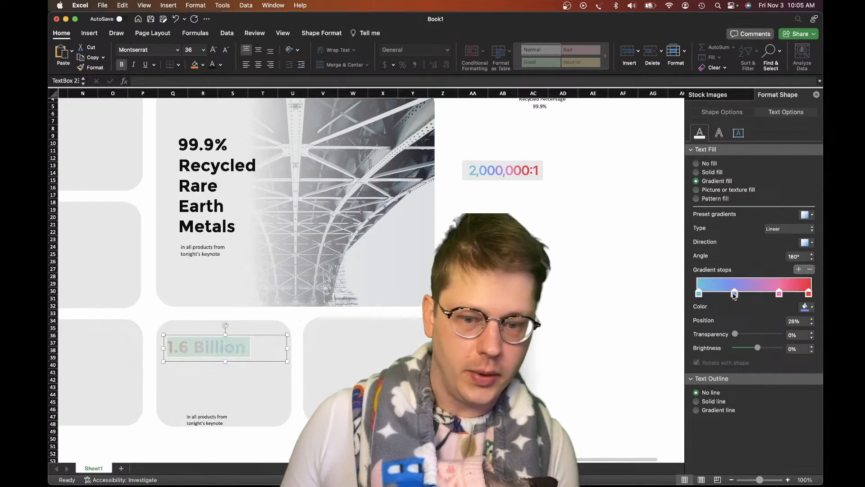
click(253, 365)
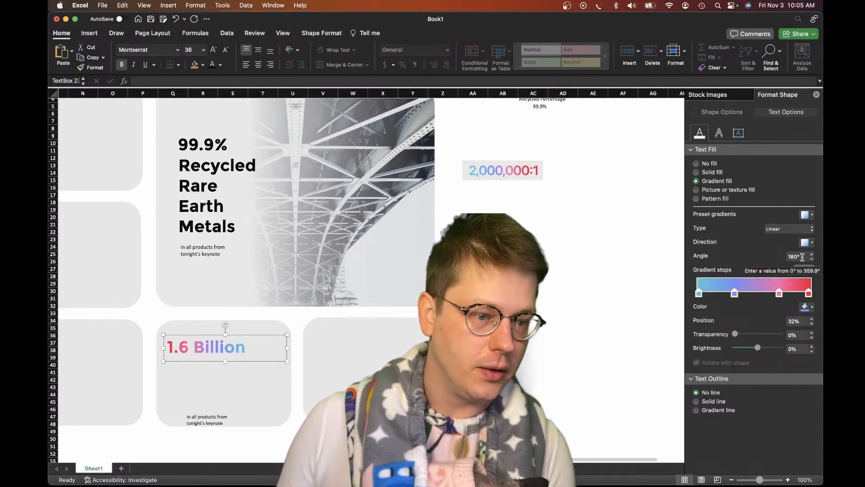
- Set the text gradient angle to 0° so the colors run from light blue to red
click(788, 257)
text(360)
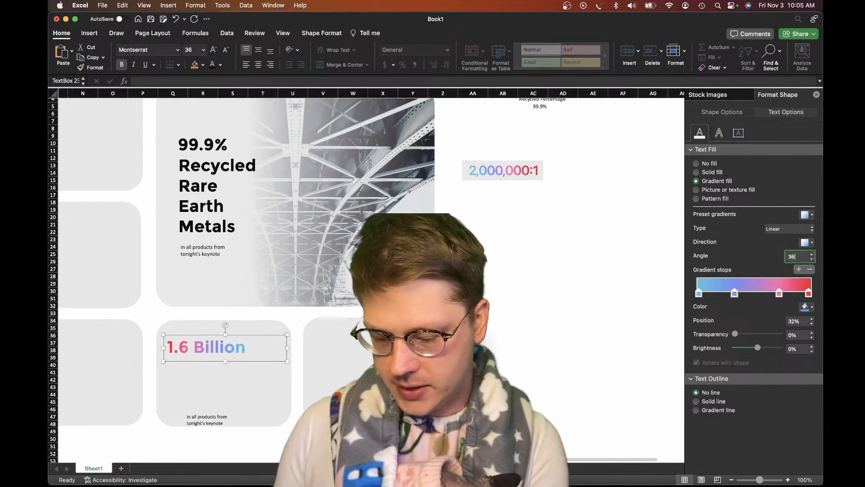
key(Return)
text(0)
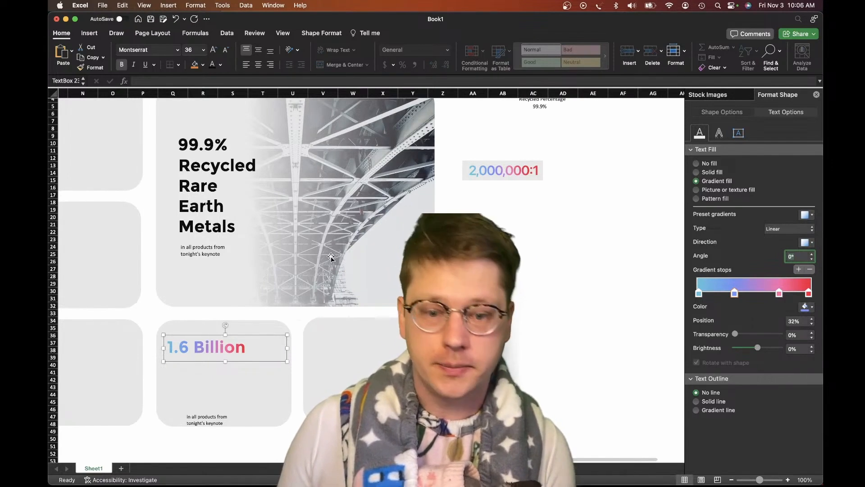
- Enlarge the "1.6 Billion" text to 48 pt and center it in its box, positioned in the middle of the tile
click(214, 50)
click(213, 50)
click(213, 50)
click(214, 50)
mouse_move(288, 361)
mouse_down()
mouse_move(312, 371)
mouse_move(290, 363)
mouse_up()
click(226, 49)
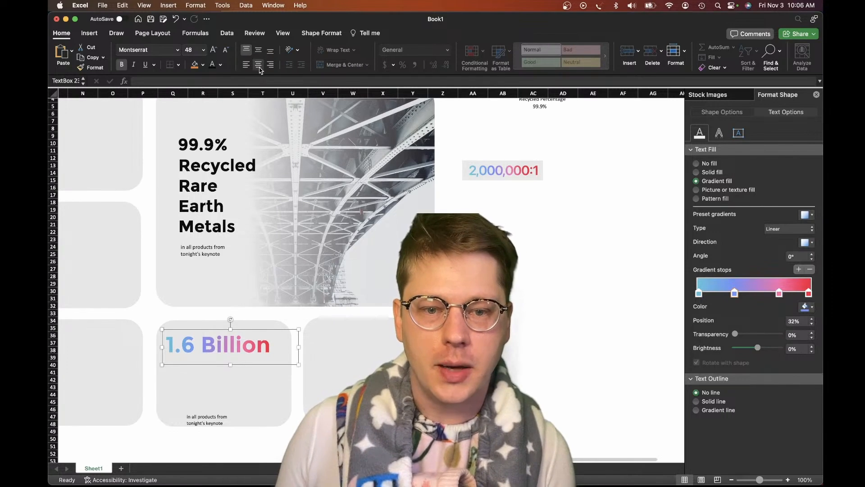
click(259, 66)
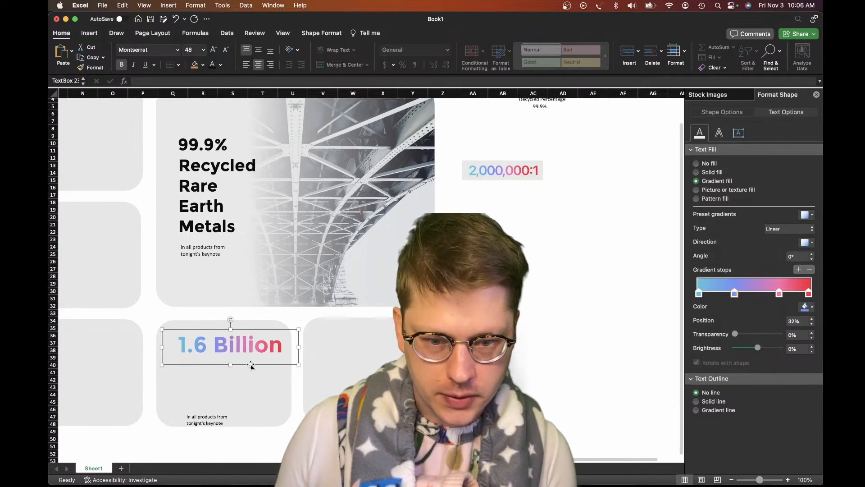
mouse_move(251, 366)
mouse_down()
mouse_move(241, 363)
mouse_move(241, 379)
mouse_up()
- Move the caption just below "1.6 Billion" and replace its text with "Excel users worldwide. Or 1 in 5 adults use Excel at work."
click(208, 413)
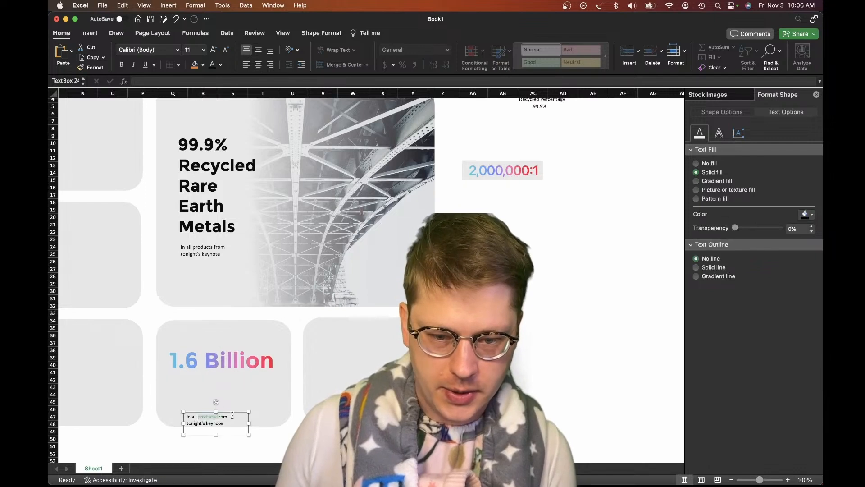
drag(232, 416, 232, 382)
triple_click(221, 393)
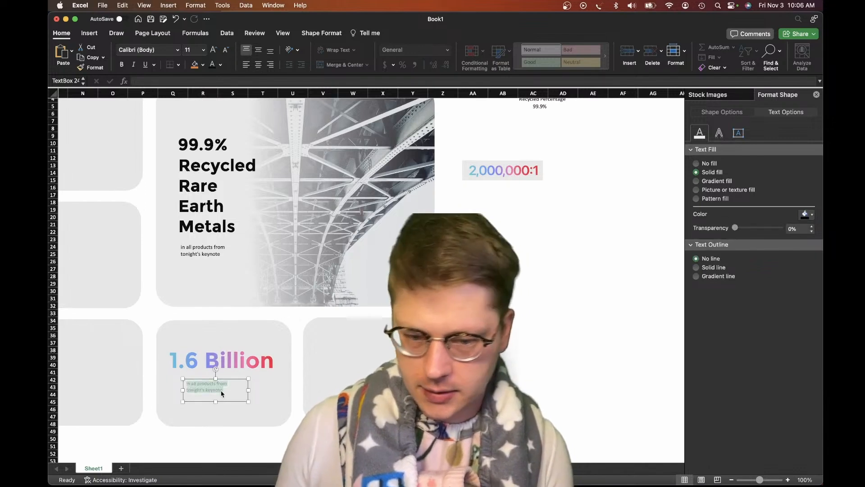
text(Excel users worldwide)
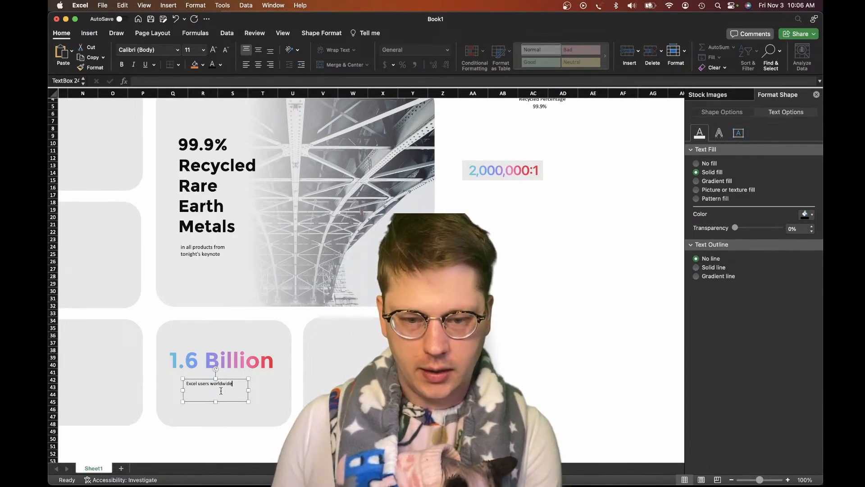
- Widen the caption's text box to nearly the width of the heading and set its font size to 12
mouse_move(248, 402)
mouse_down()
mouse_move(283, 405)
mouse_move(263, 404)
mouse_up()
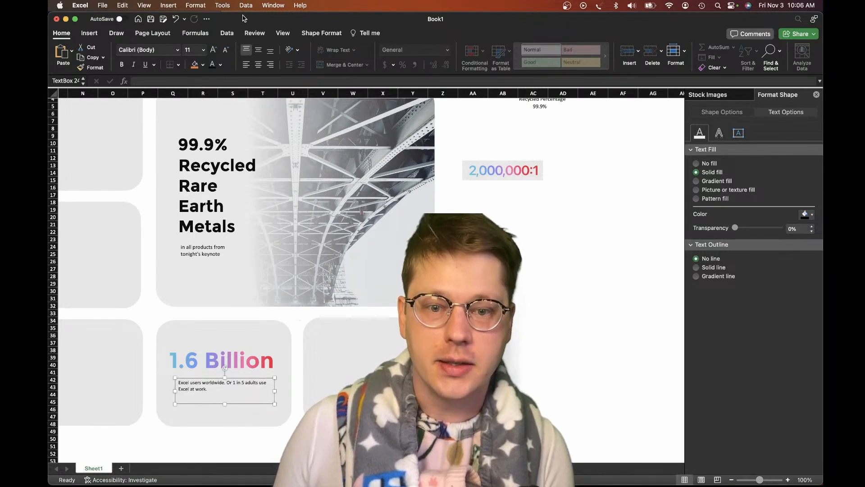
click(215, 50)
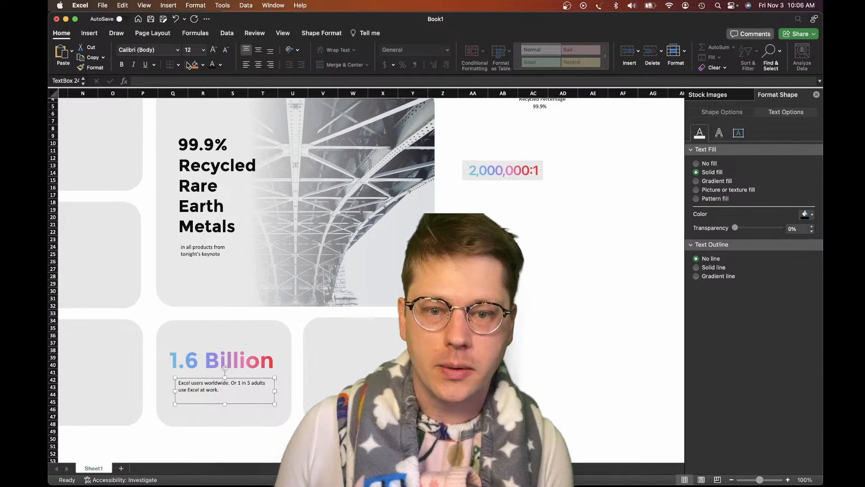
- Increase the font size of the caption below "Recycled Rare Earth Metals" to 14 and make its text box slightly taller
click(196, 254)
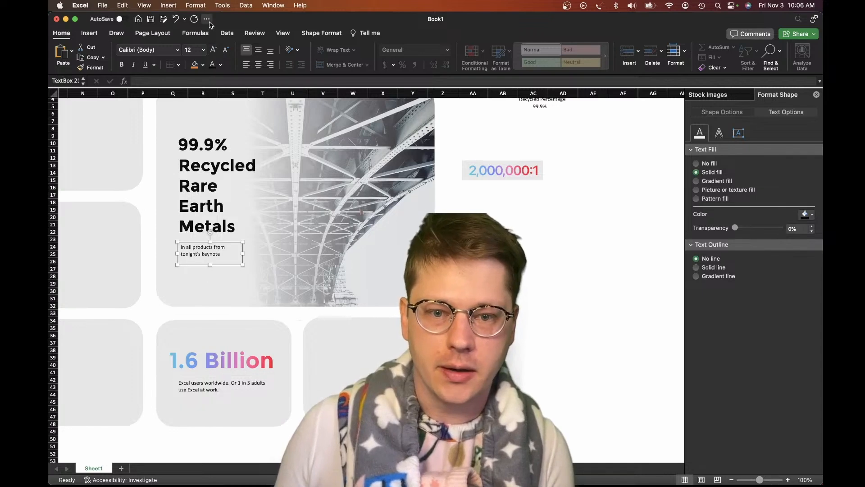
click(214, 50)
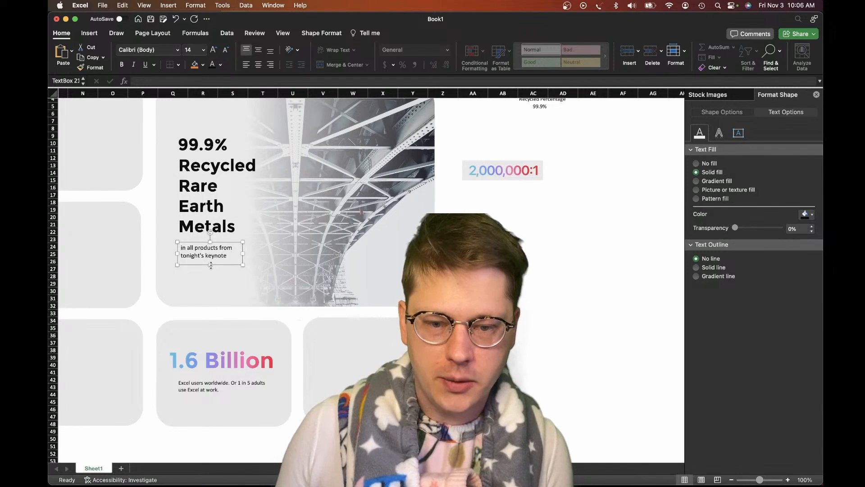
drag(211, 266, 211, 275)
- Set the caption below "1.6 Billion" to font size 14, centre its text and reposition it under the heading
click(206, 403)
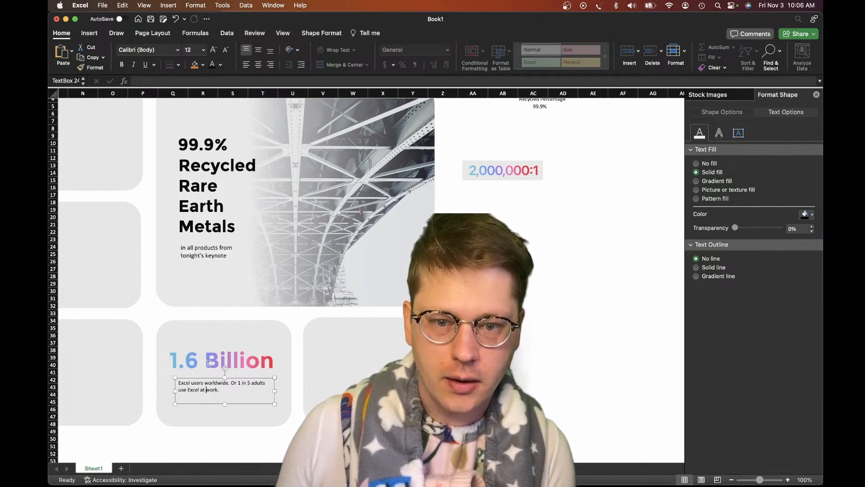
click(205, 262)
click(227, 377)
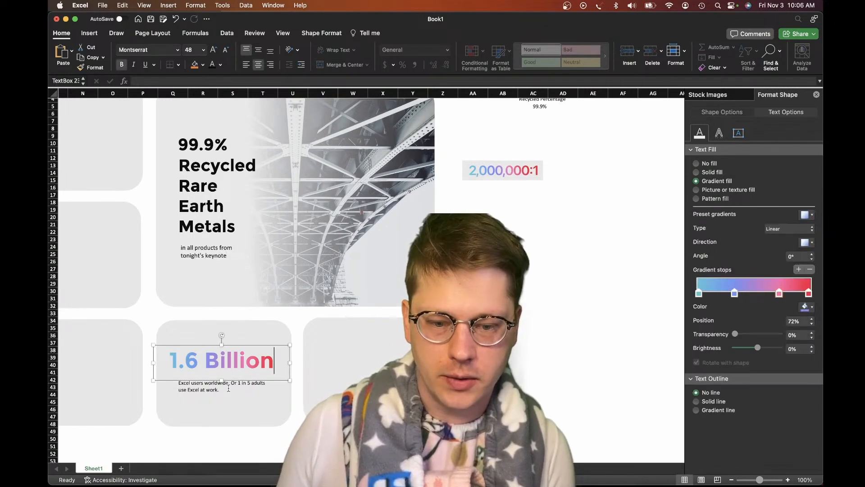
click(226, 379)
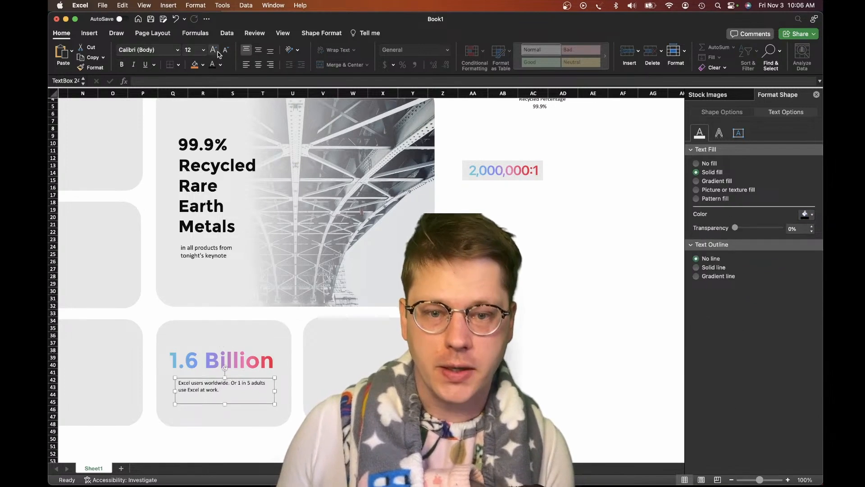
click(213, 49)
mouse_move(237, 401)
mouse_down()
mouse_move(231, 403)
mouse_move(254, 410)
mouse_move(250, 401)
mouse_up()
click(259, 65)
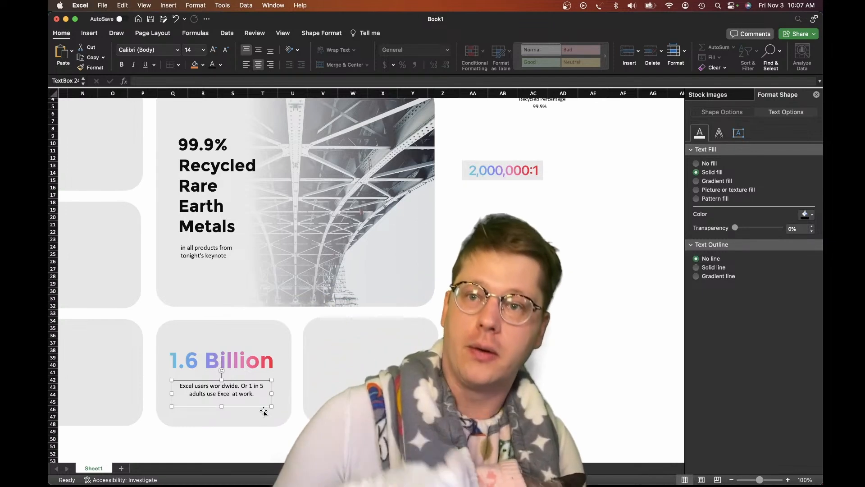
- Try shortening the rounded card behind "1.6 Billion" from its lower edge, then undo the resize
click(337, 389)
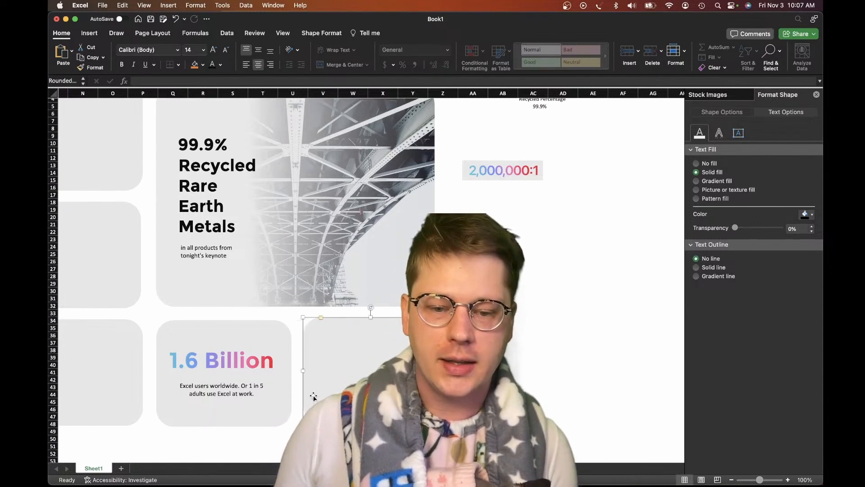
scroll(224, 385, down, 1)
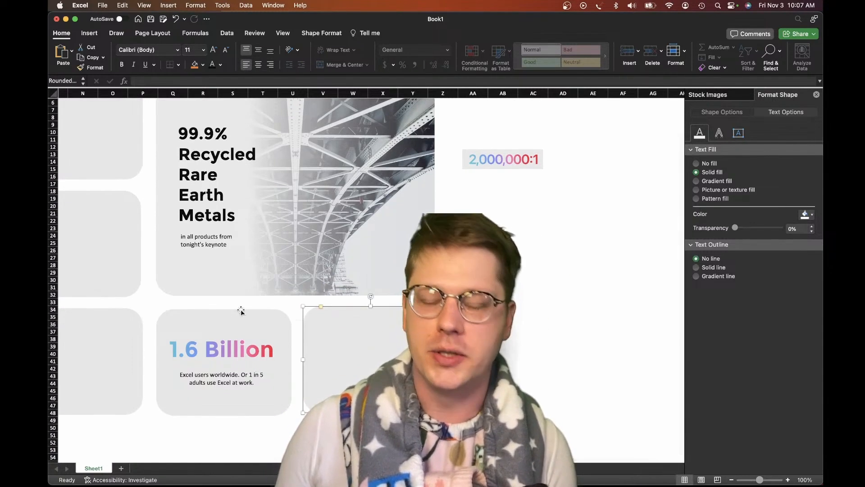
click(241, 315)
drag(224, 415, 224, 394)
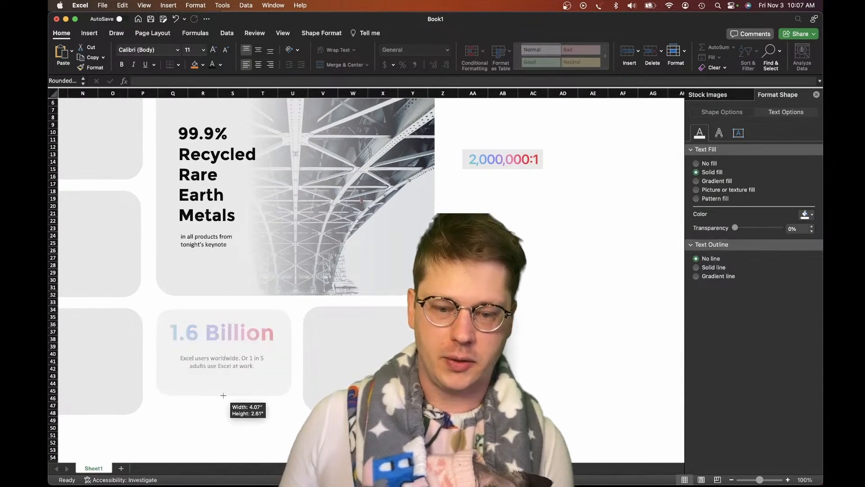
key(super+z)
click(350, 370)
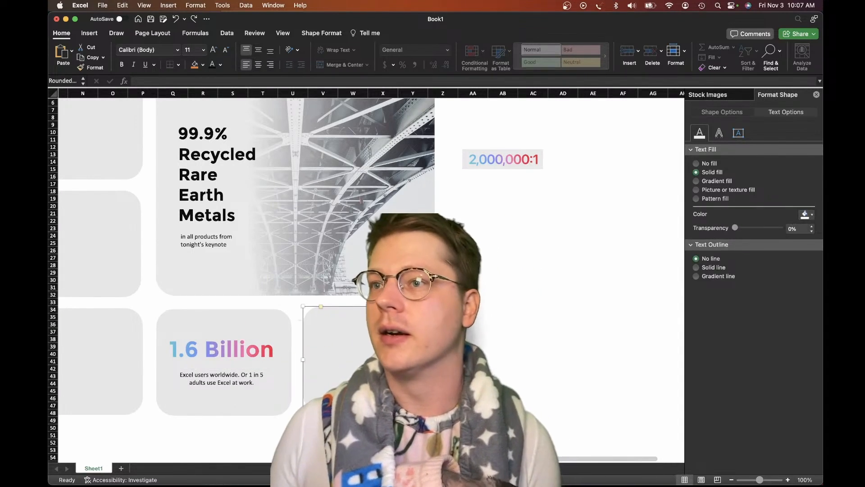
- Shift the "1.6 Billion" heading and its caption slightly to the right within their card
click(231, 348)
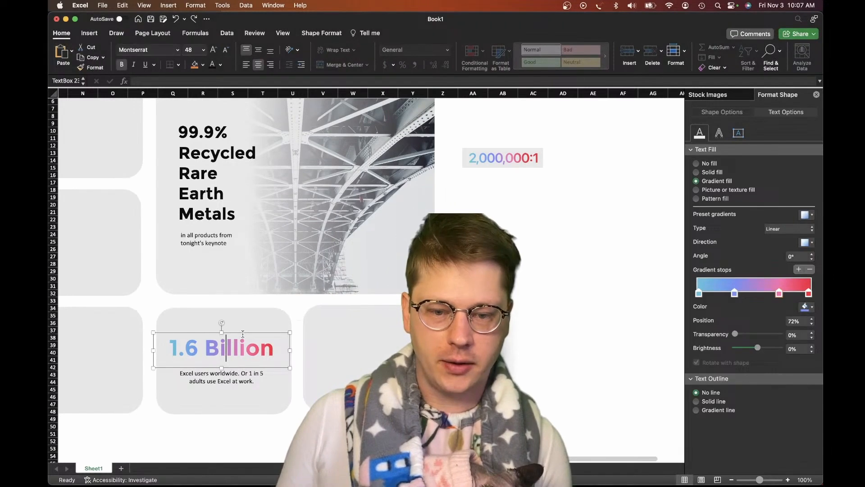
drag(244, 333, 247, 333)
click(241, 382)
drag(243, 393, 245, 392)
- Delete the "2,000,000:1" reference picture beside the infographic
scroll(358, 311, up, 5)
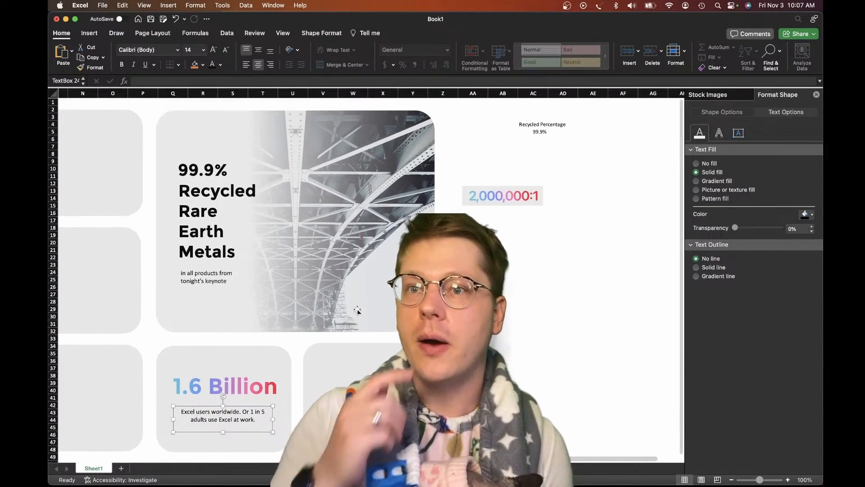
click(522, 159)
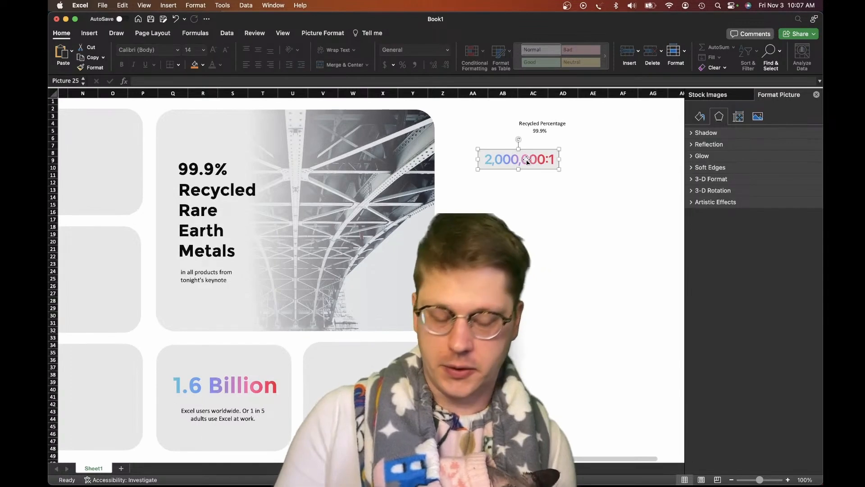
key(Delete)
scroll(216, 375, down, 1)
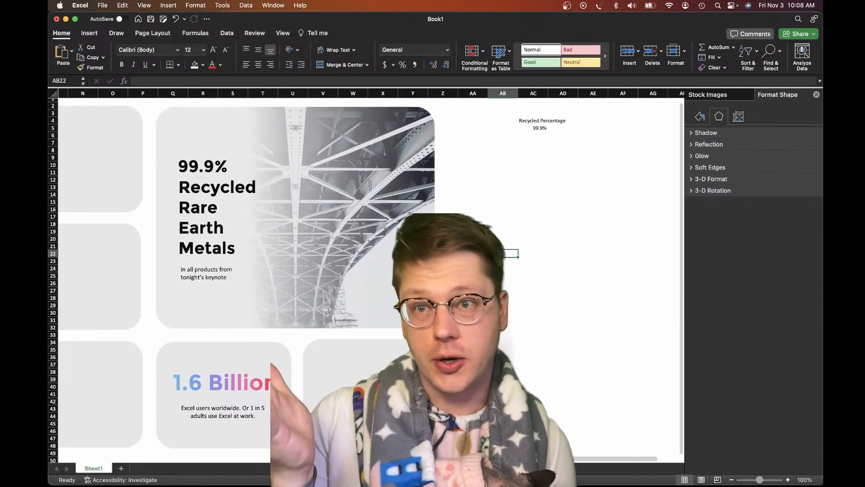
- Examine the gradient text fill settings of the "1.6 Billion" heading
click(216, 375)
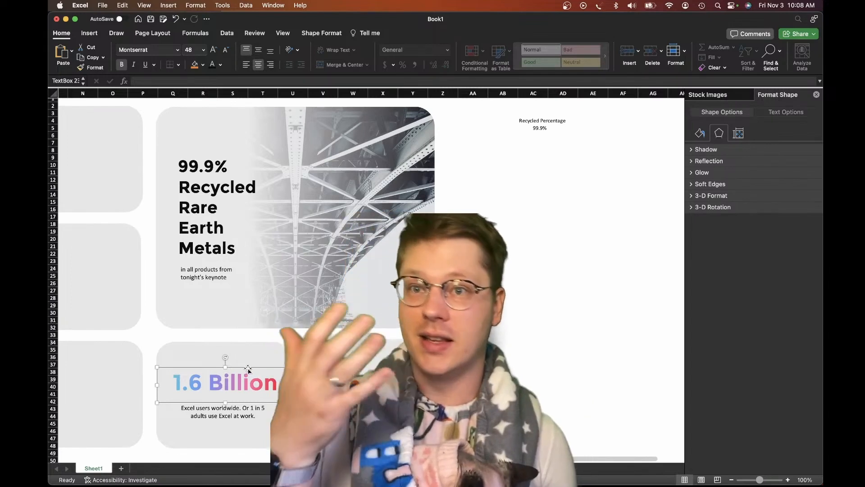
click(700, 133)
click(226, 390)
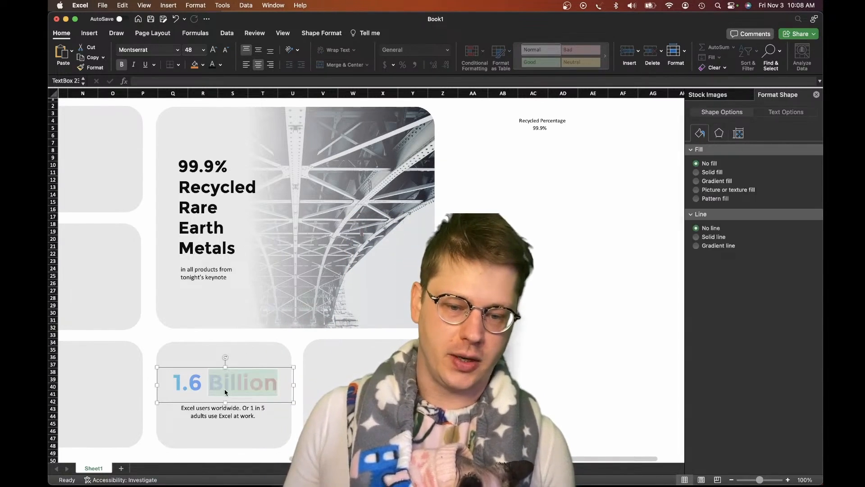
key(super+a)
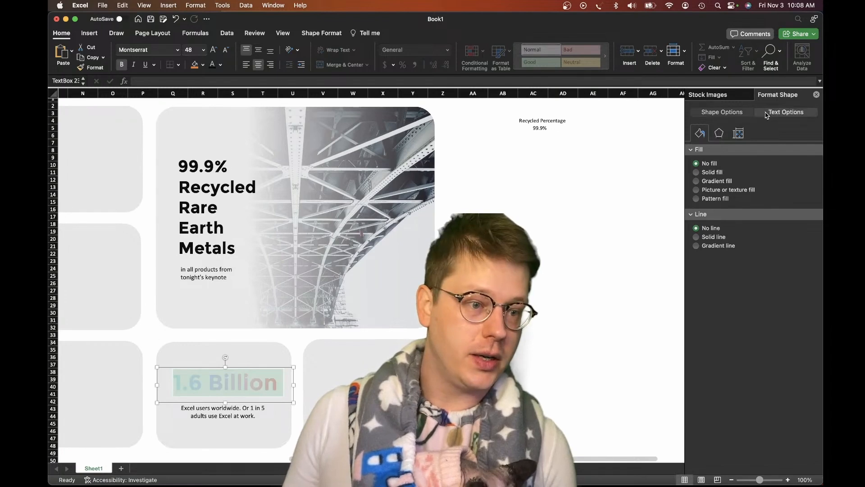
click(787, 112)
click(700, 133)
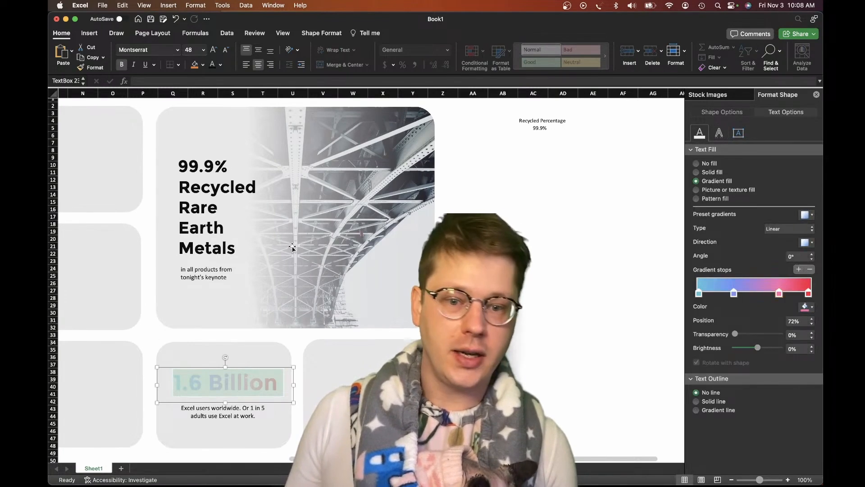
- Try a gradient text fill on the whole "Recycled Rare Earth Metals" heading, then undo it
click(221, 206)
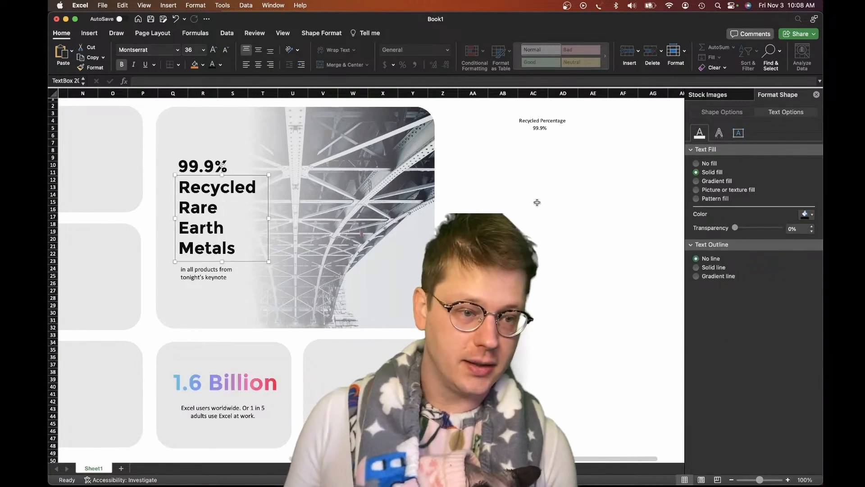
key(super+a)
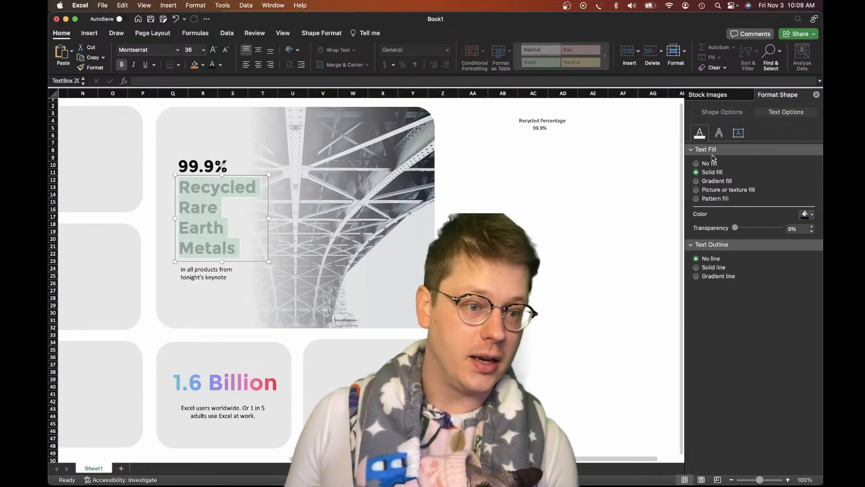
click(696, 181)
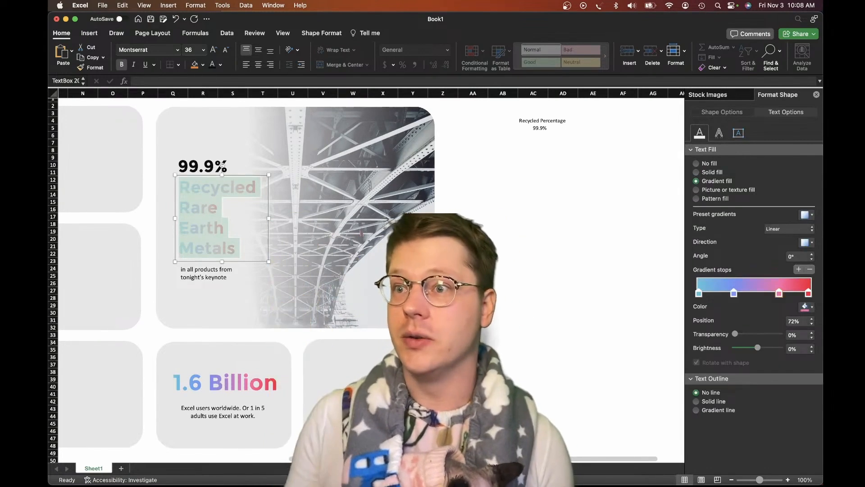
key(super+z)
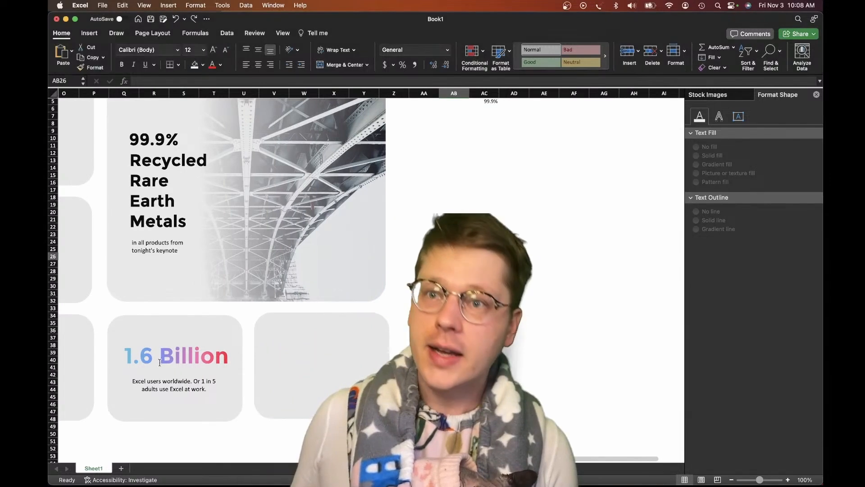
click(162, 356)
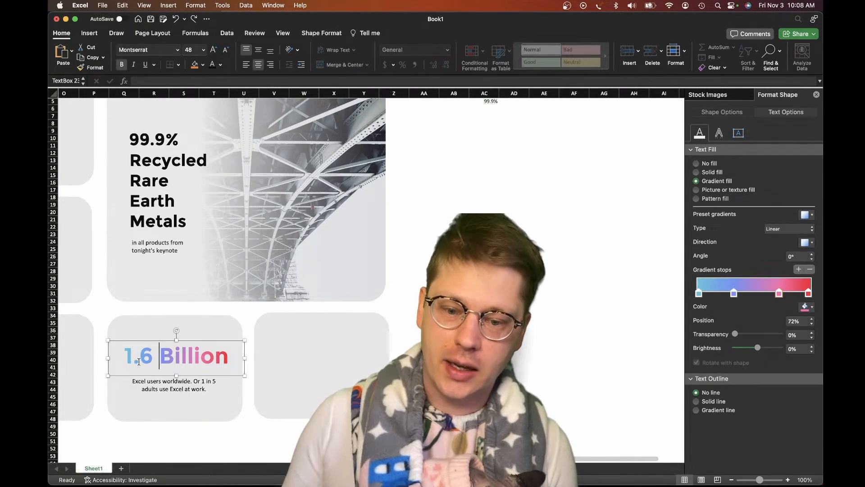
drag(129, 359, 161, 360)
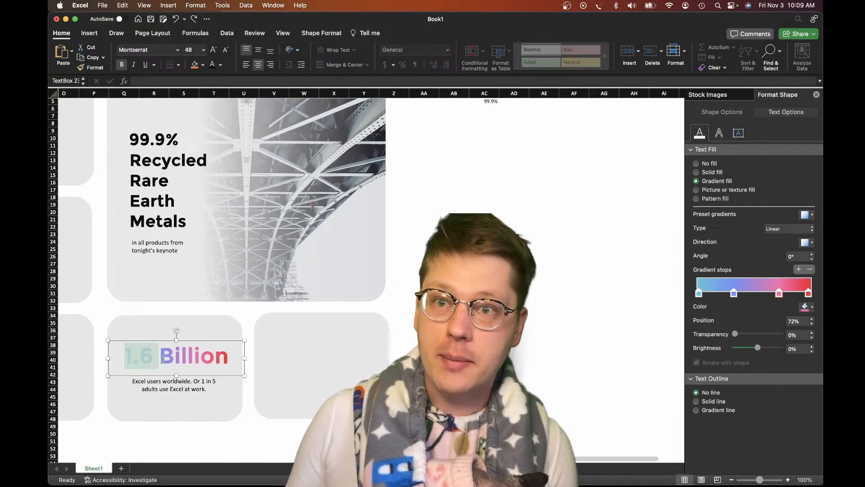
click(159, 359)
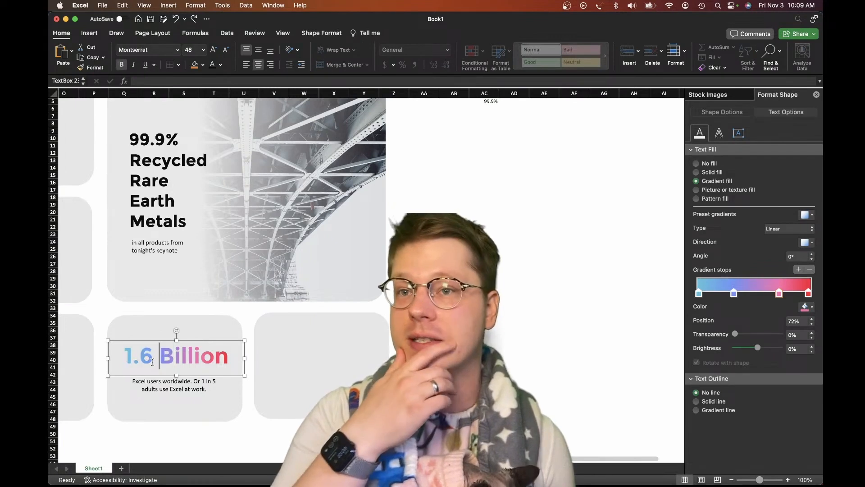
- Enter the label "Users in Billions" in cell AC7 and the value 1.6 in AC8
scroll(152, 362, up, 4)
scroll(153, 362, right, 2)
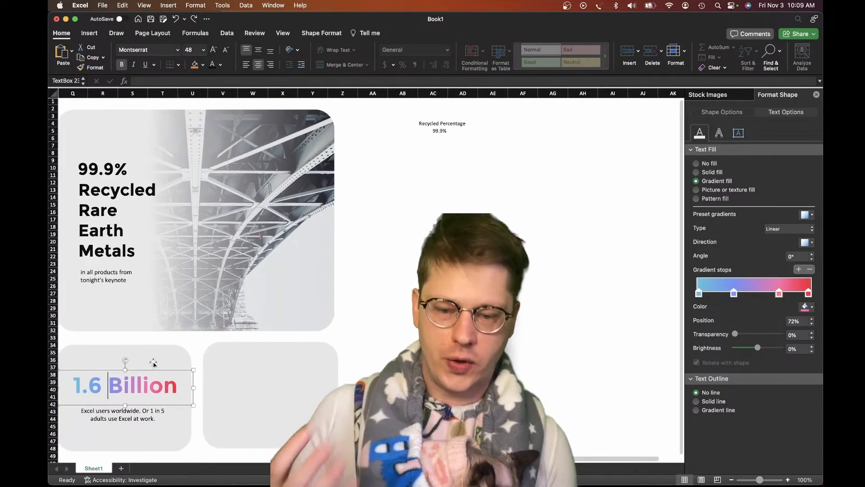
scroll(270, 226, left, 1)
scroll(270, 225, up, 1)
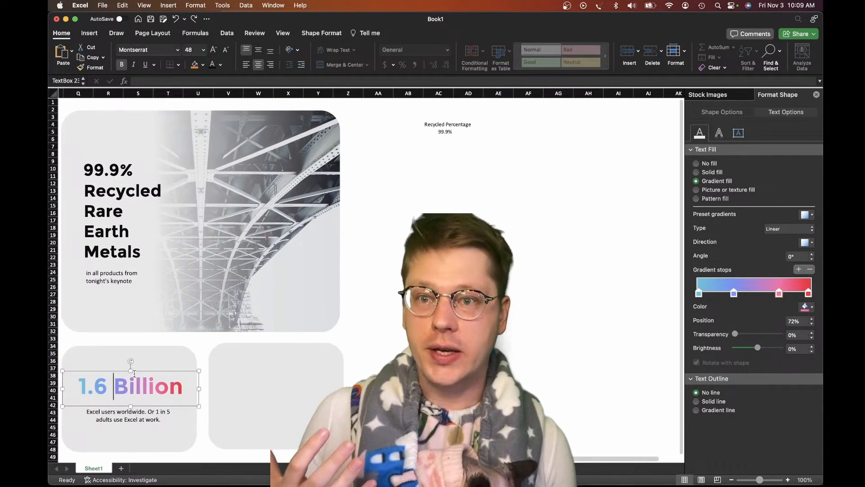
click(440, 146)
click(457, 146)
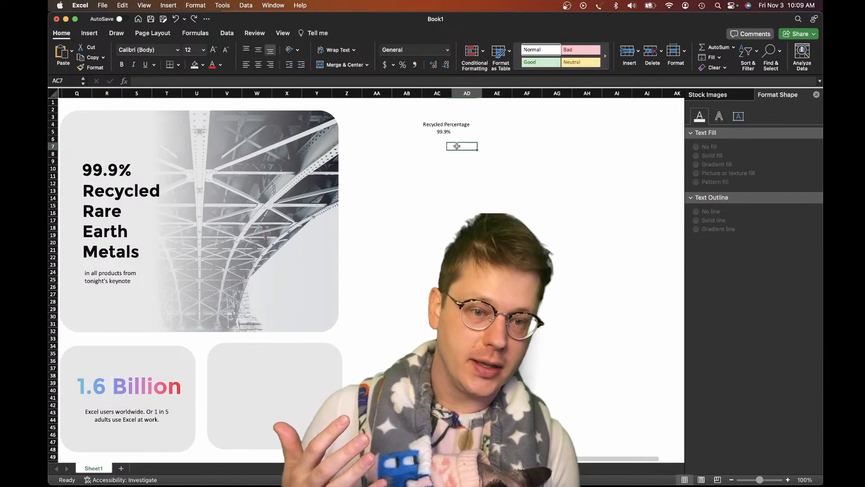
click(443, 146)
scroll(431, 161, left, 1)
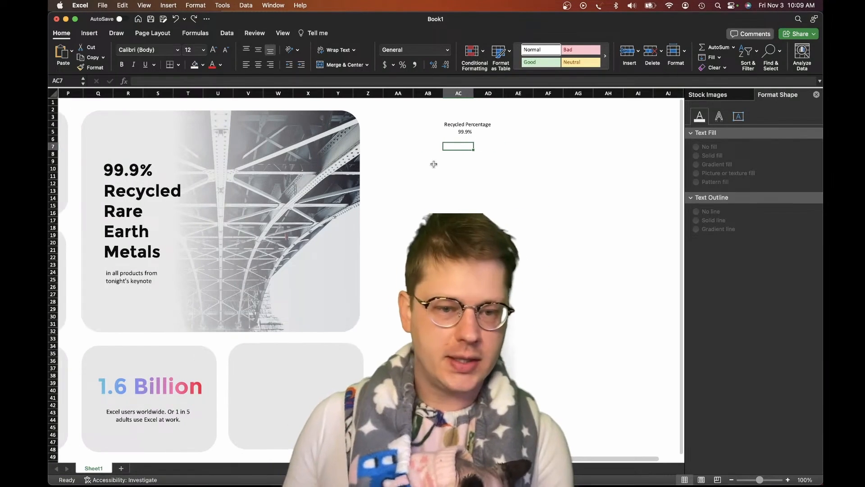
text(Users in B)
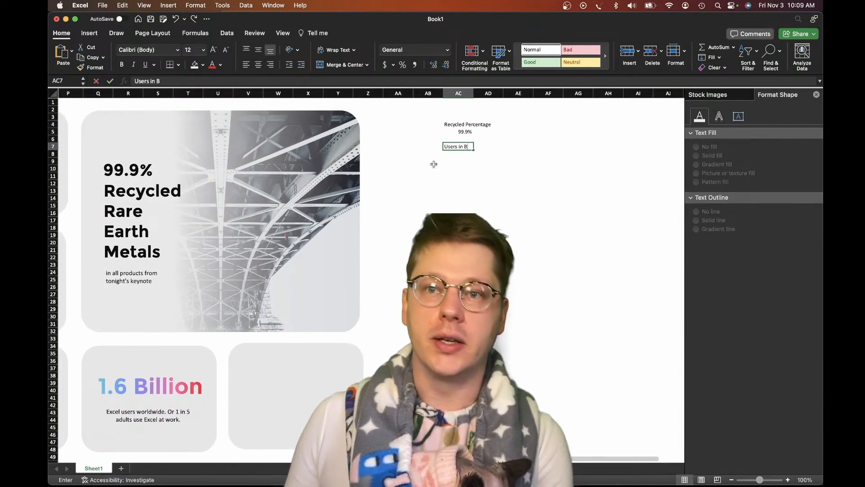
text(illions)
key(Return)
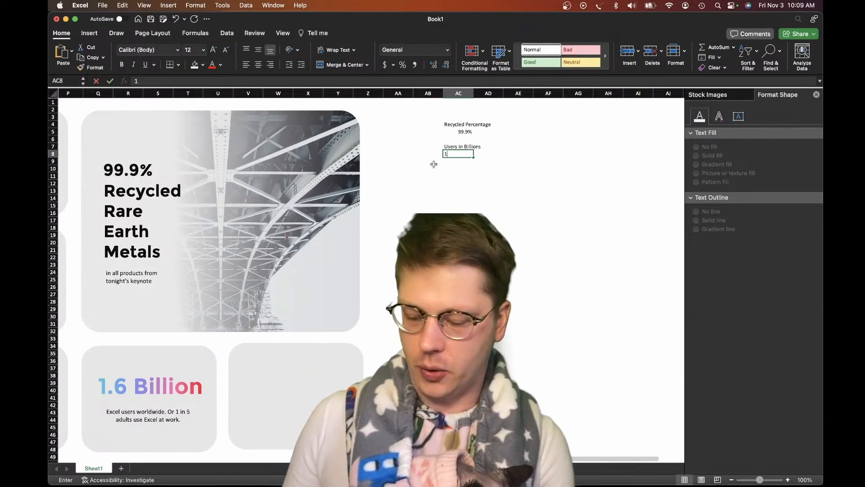
text(1.6)
key(Return)
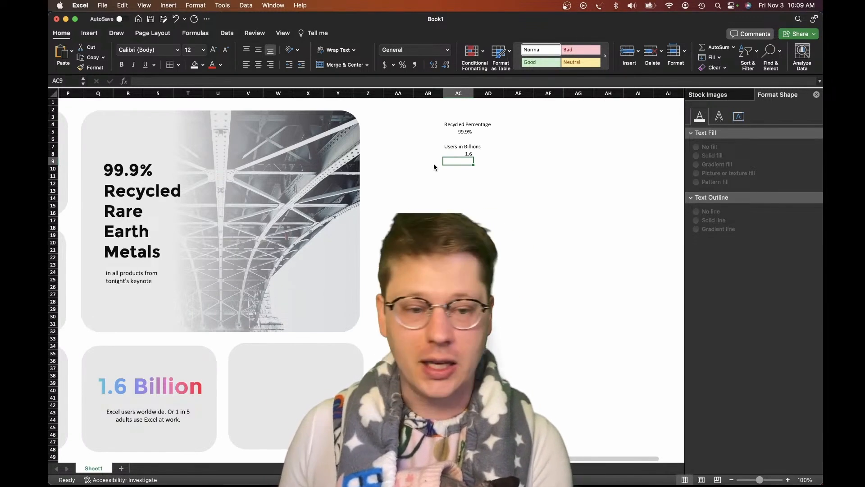
- Enter a formula in cell AC9 that joins the value of AC8 with the text " Billions"
text(=)
drag(469, 161, 455, 154)
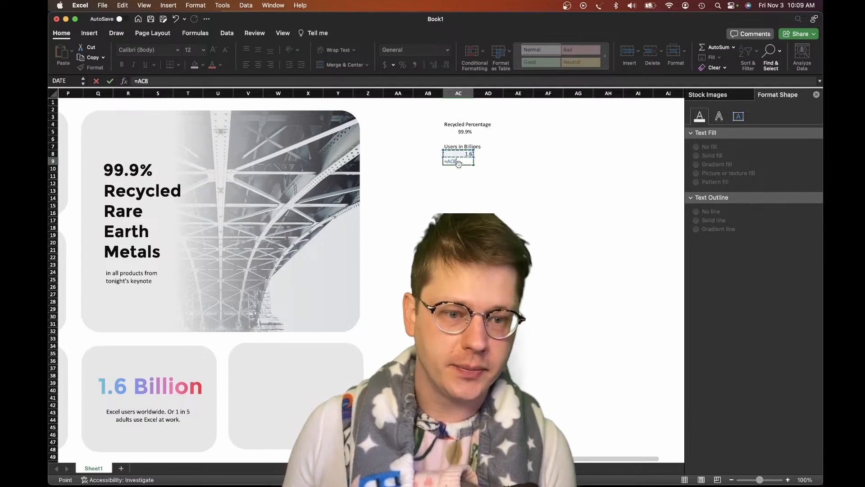
text(&)
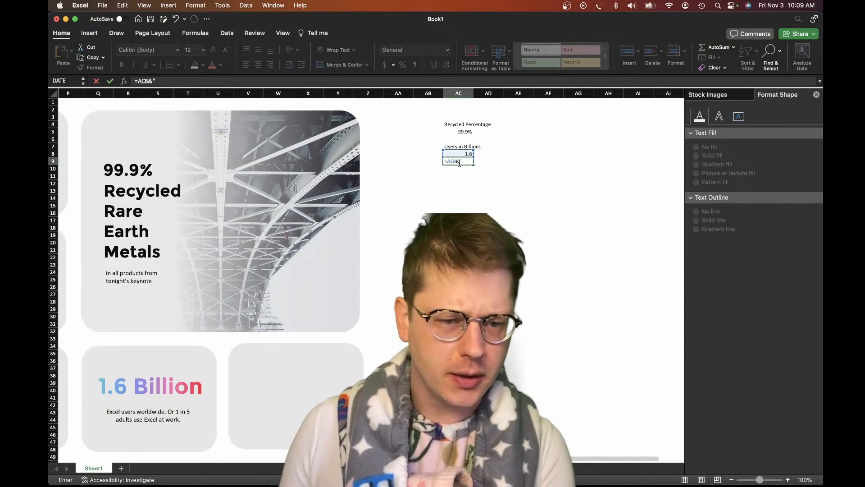
text(" Billions)
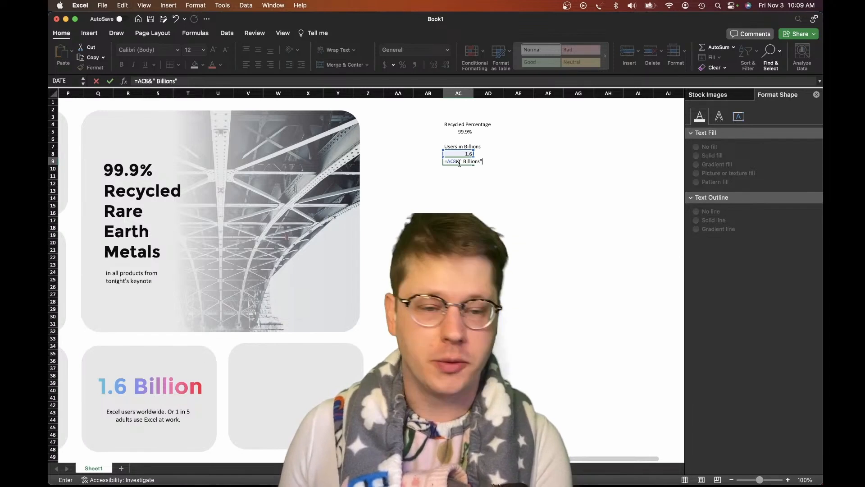
key(Return)
click(462, 162)
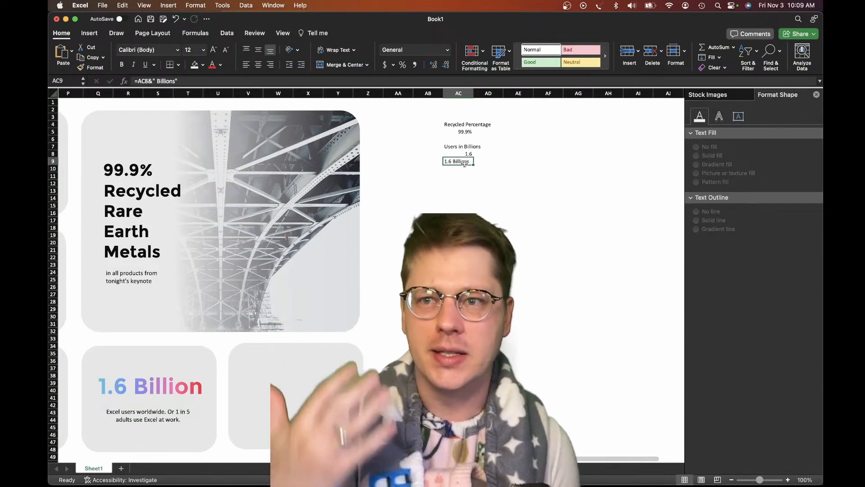
- Compare the "1.6 Billion" heading with cell AC9, and view the Apple tile summary graphic in Chrome for reference
scroll(353, 251, down, 1)
click(155, 382)
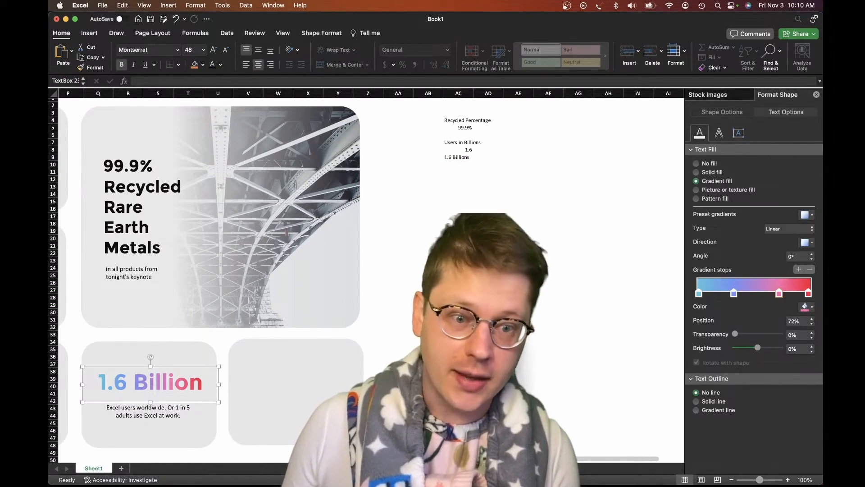
click(454, 157)
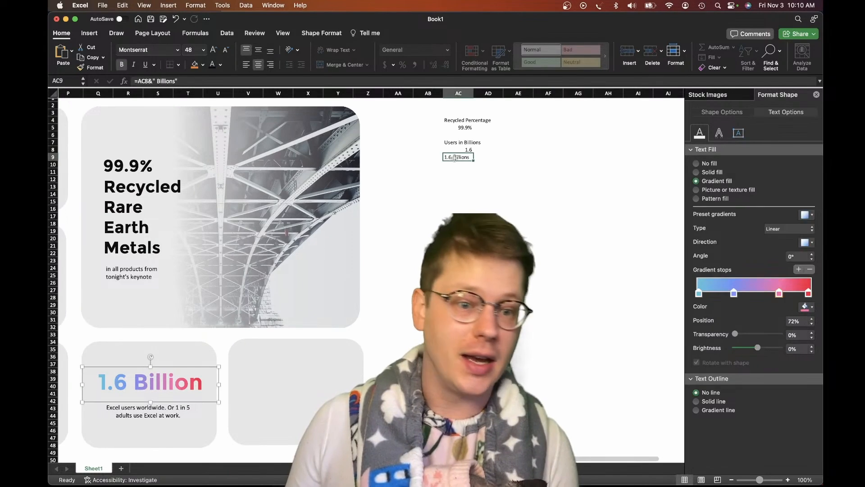
click(465, 148)
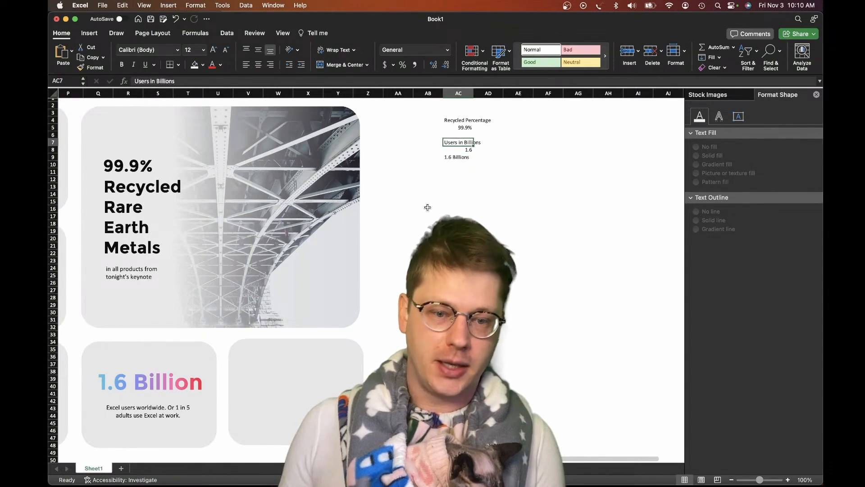
scroll(426, 204, left, 3)
key(super+Tab)
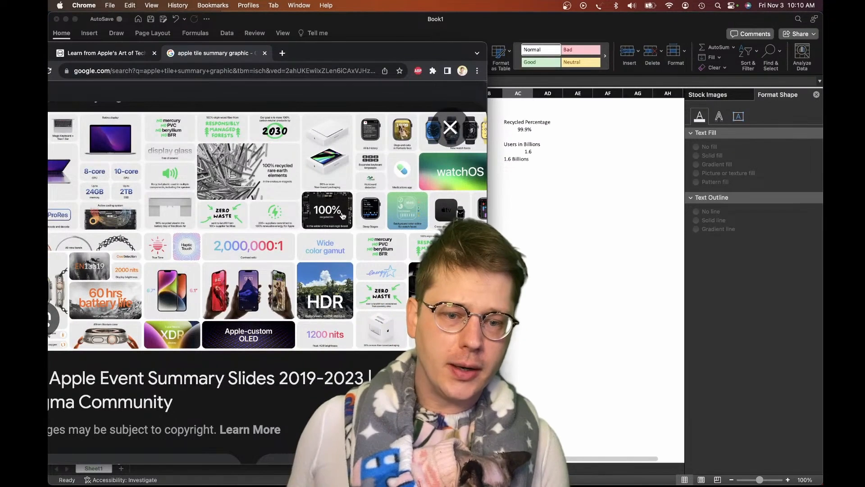
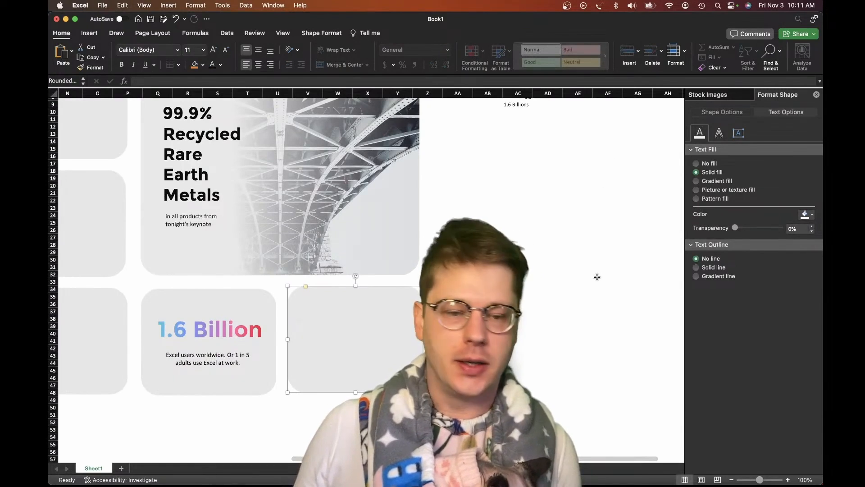
- Search the stock images for "circuit" to find a picture to place over the cells
click(89, 33)
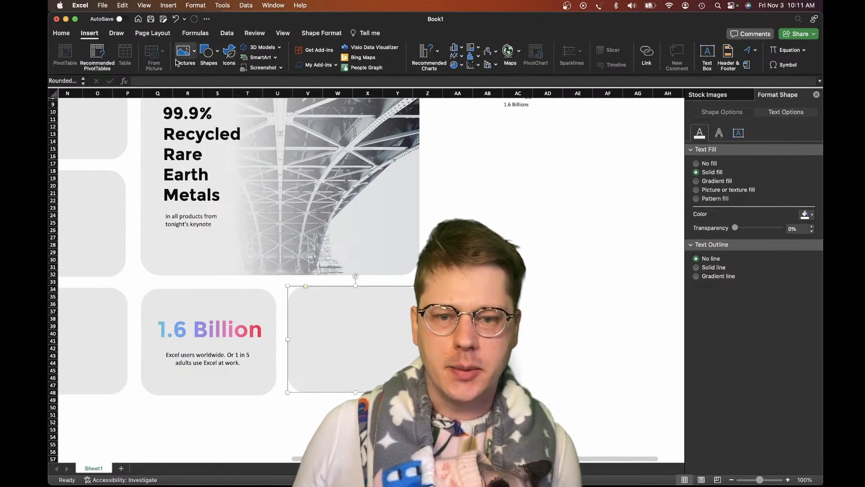
click(189, 57)
mouse_move(225, 77)
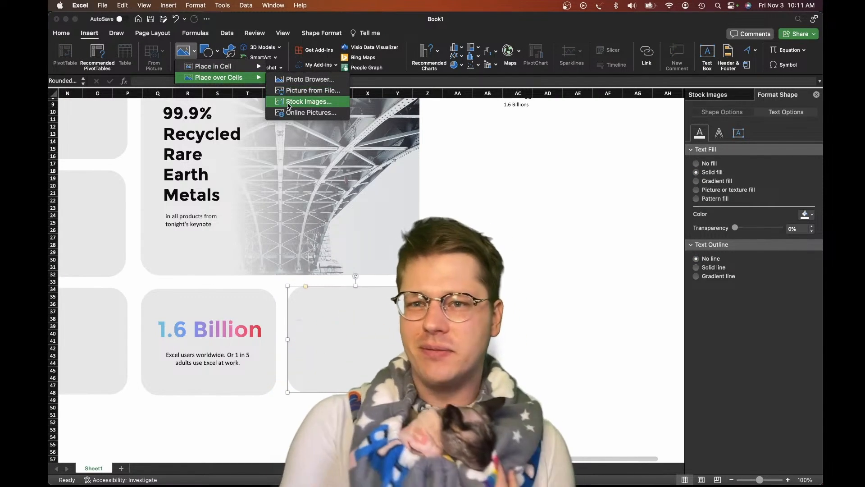
click(289, 103)
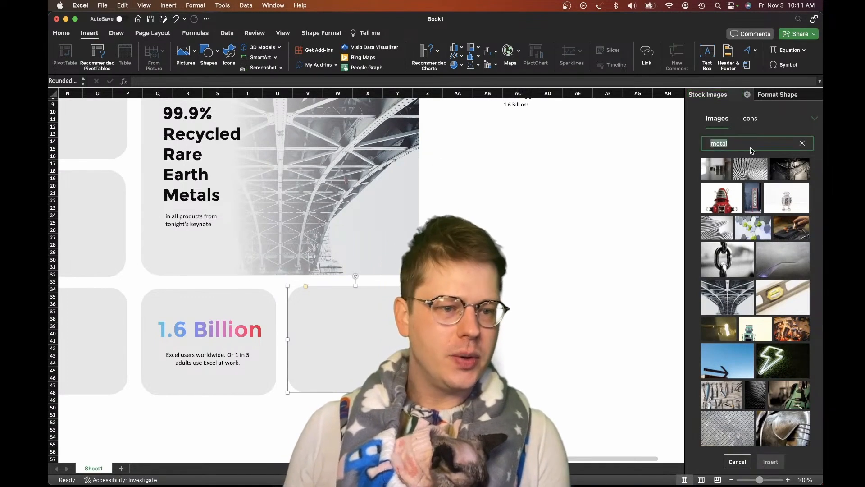
text(circuit)
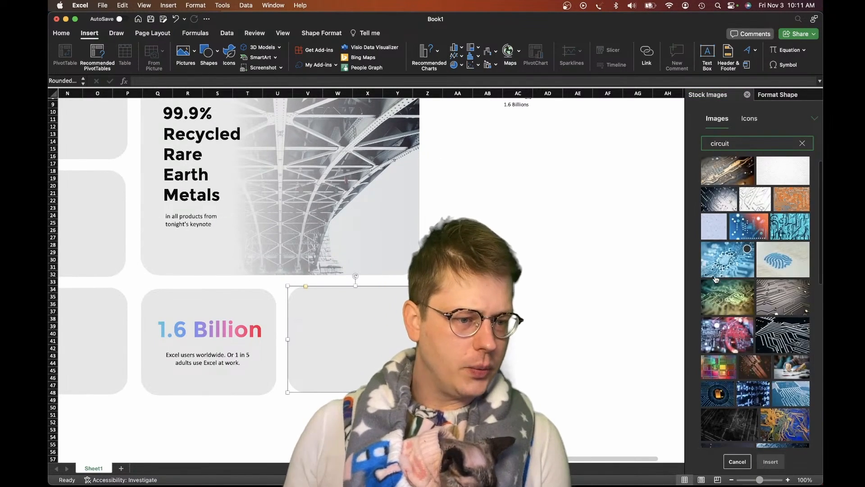
- Browse the circuit images and insert the black traces, dark chip board and blue circuit board pictures
scroll(717, 279, down, 2)
scroll(720, 336, down, 10)
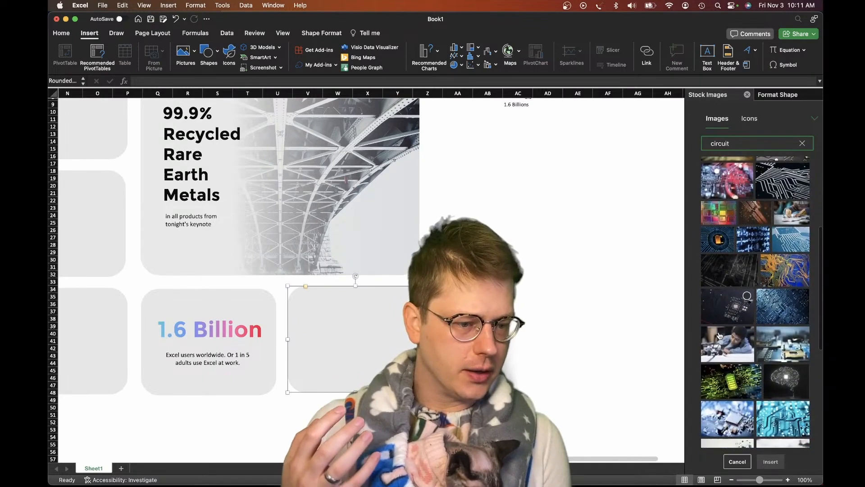
scroll(720, 335, up, 5)
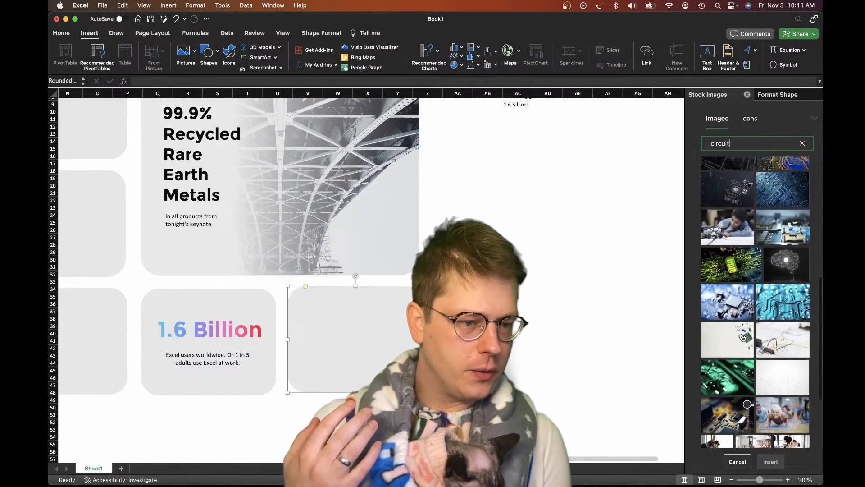
scroll(743, 337, up, 4)
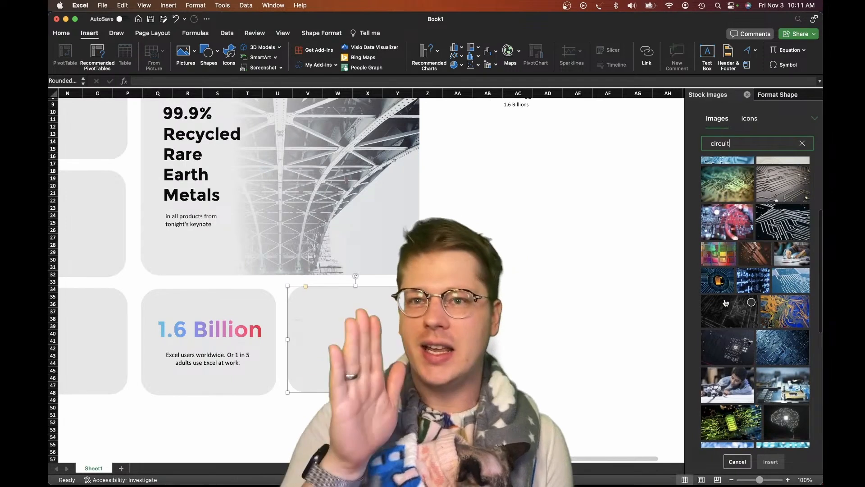
scroll(718, 309, up, 3)
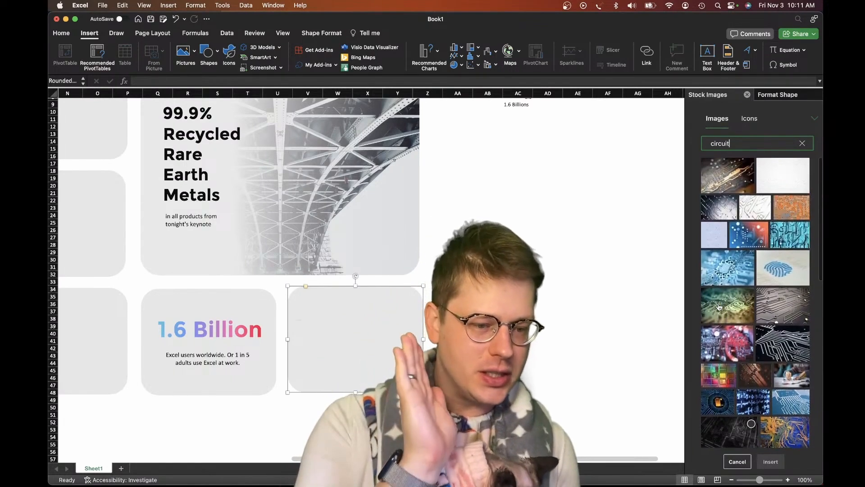
scroll(720, 306, down, 5)
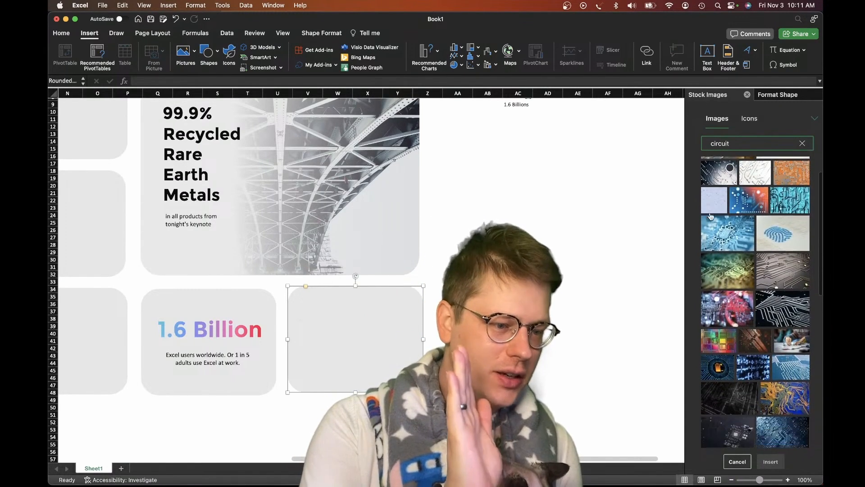
scroll(720, 267, down, 2)
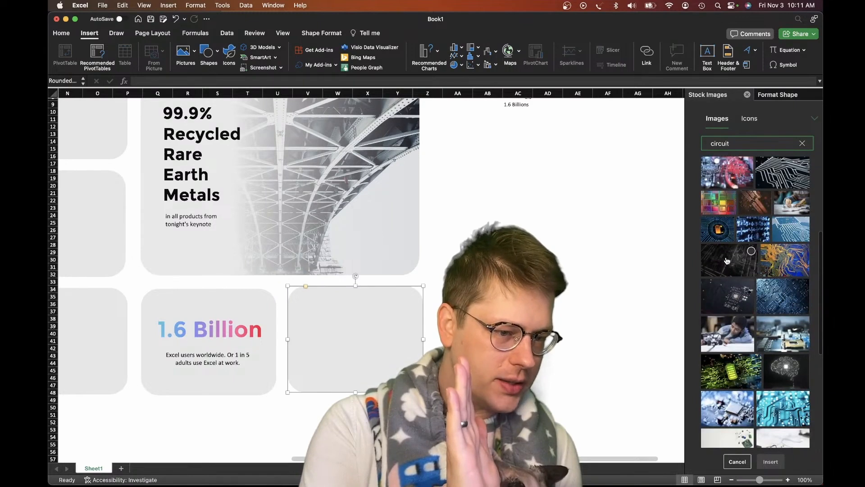
click(733, 267)
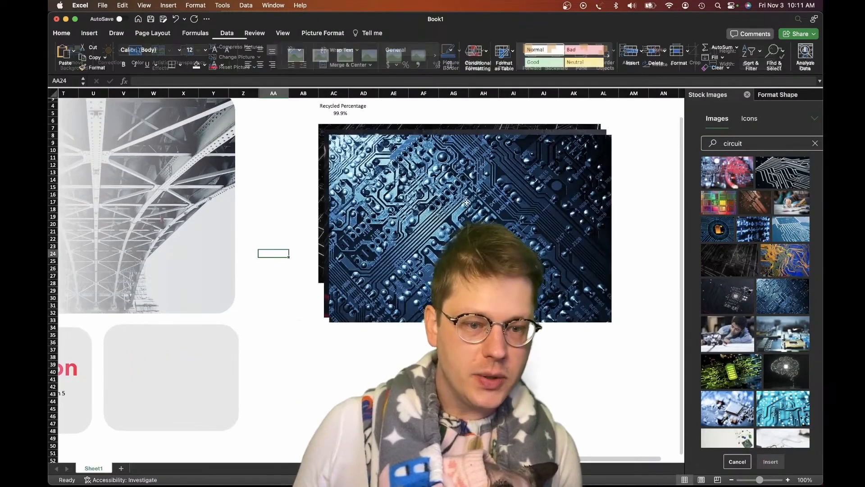
- Spread out the overlapping circuit pictures and delete the black traces picture
drag(416, 218, 514, 356)
click(418, 228)
scroll(419, 228, down, 1)
drag(416, 216, 422, 205)
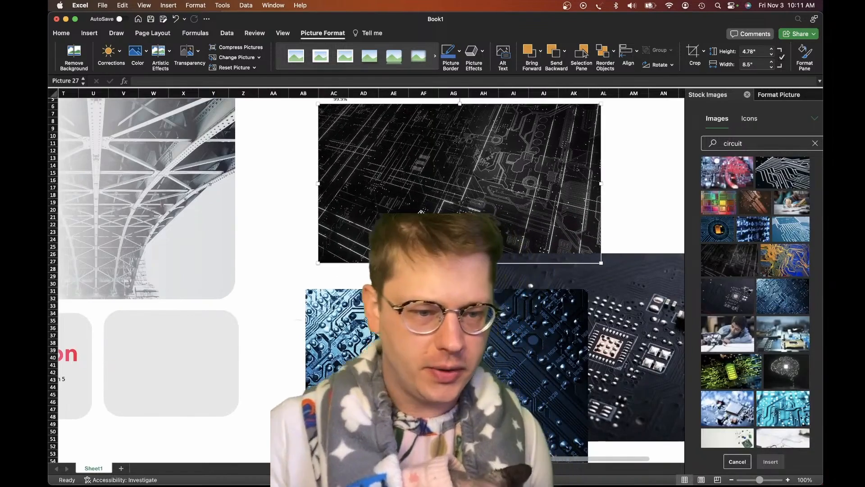
key(Delete)
- Turn the blue circuit board picture fully grayscale and apply the darkest, highest-contrast brightness correction to it
scroll(421, 216, down, 5)
drag(421, 318, 370, 252)
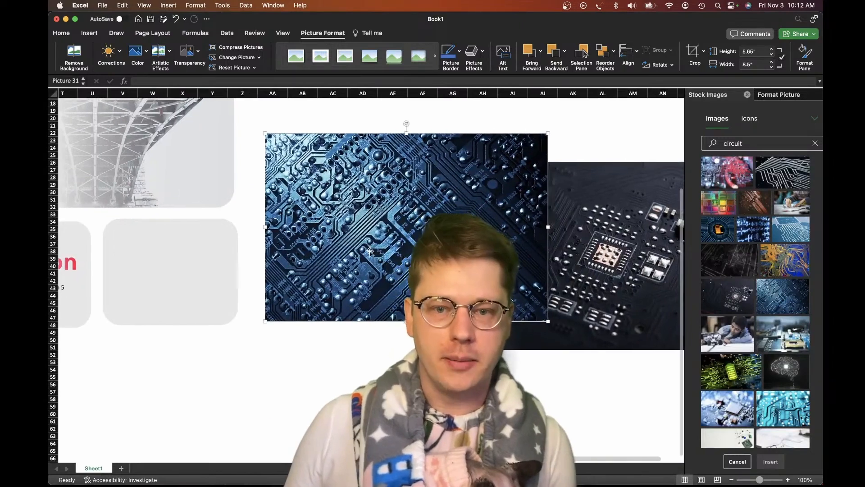
click(147, 50)
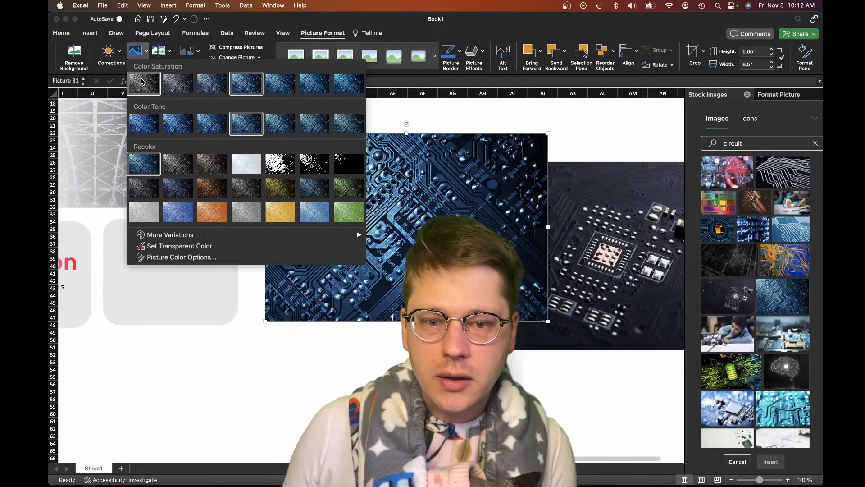
click(141, 82)
click(110, 50)
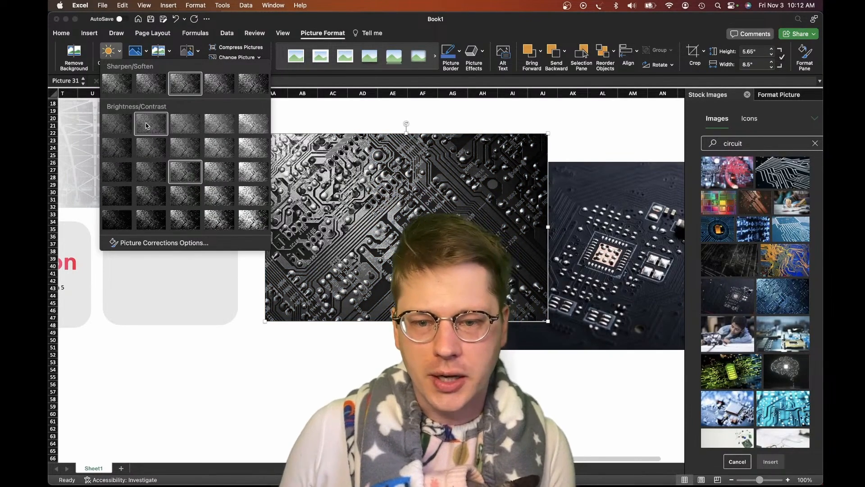
click(118, 220)
scroll(451, 266, down, 1)
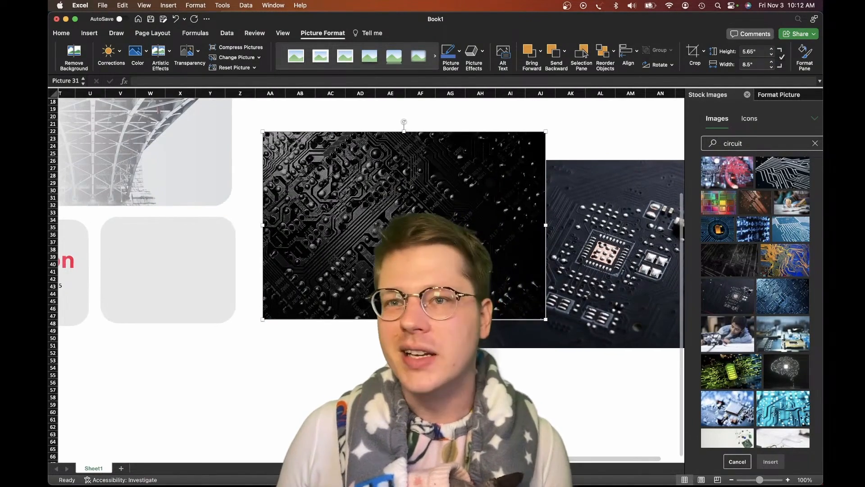
drag(451, 266, 472, 304)
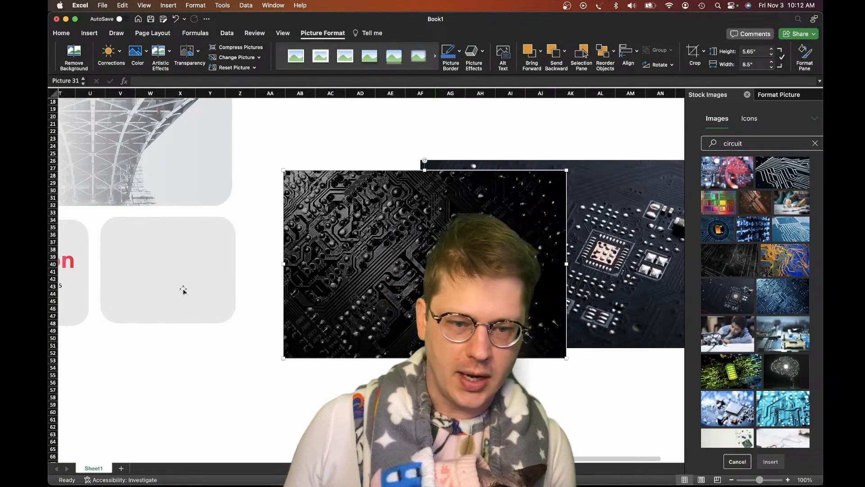
- Fill the empty card beside the "1.6 Billion" card with the darkened circuit board picture from the clipboard
click(163, 293)
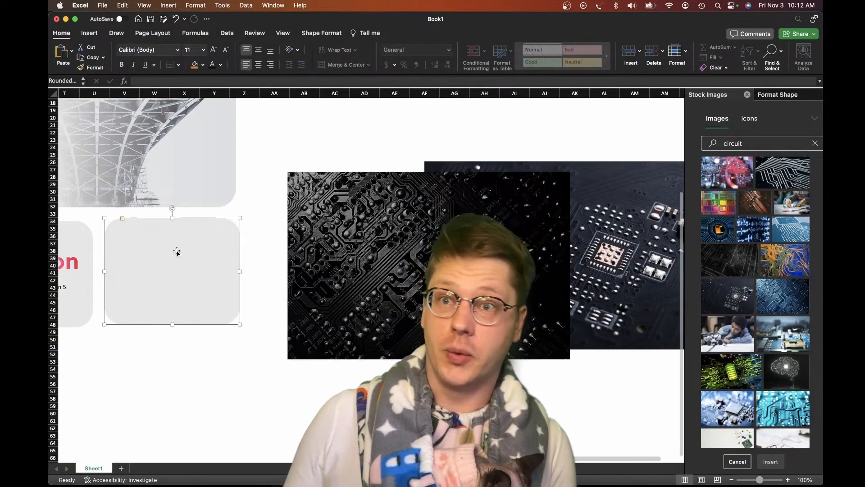
scroll(177, 252, up, 5)
scroll(177, 252, left, 3)
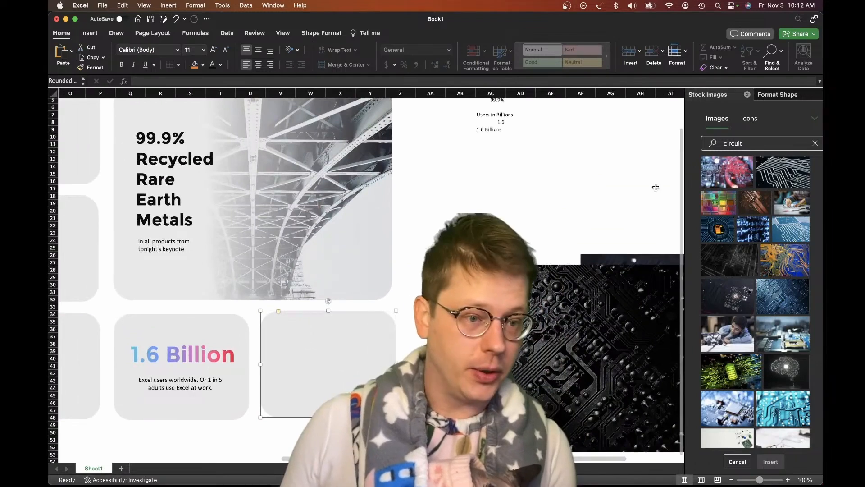
click(804, 95)
click(700, 133)
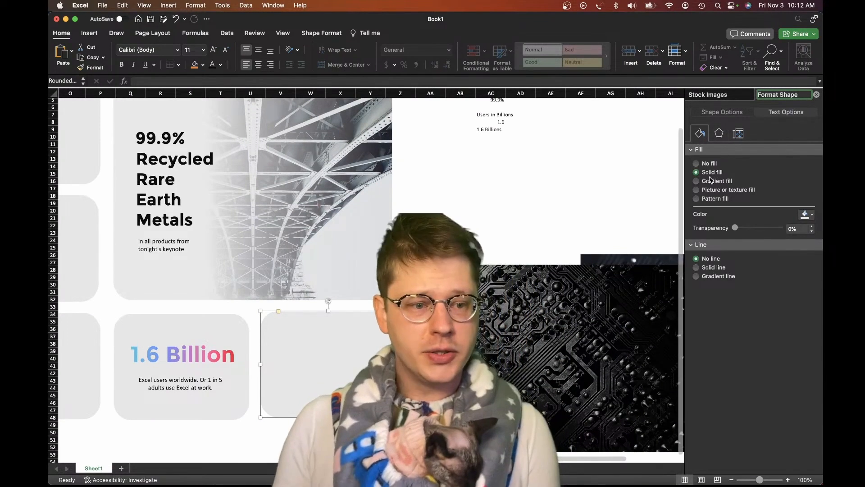
click(697, 189)
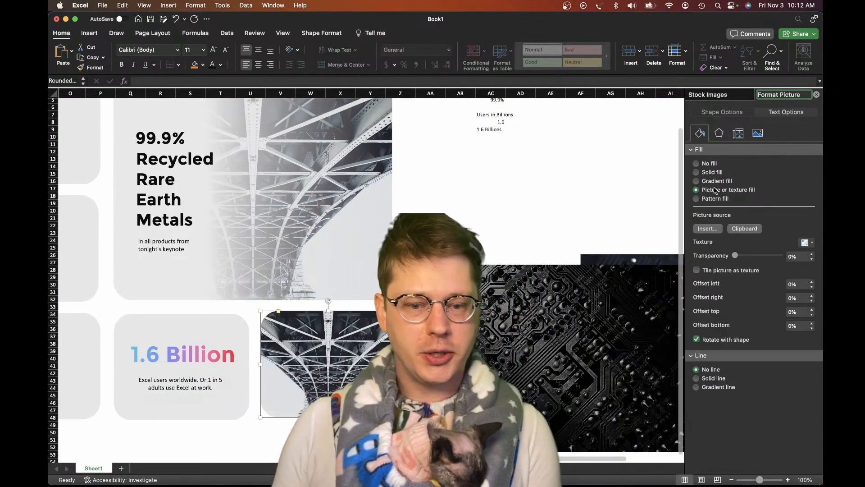
click(752, 229)
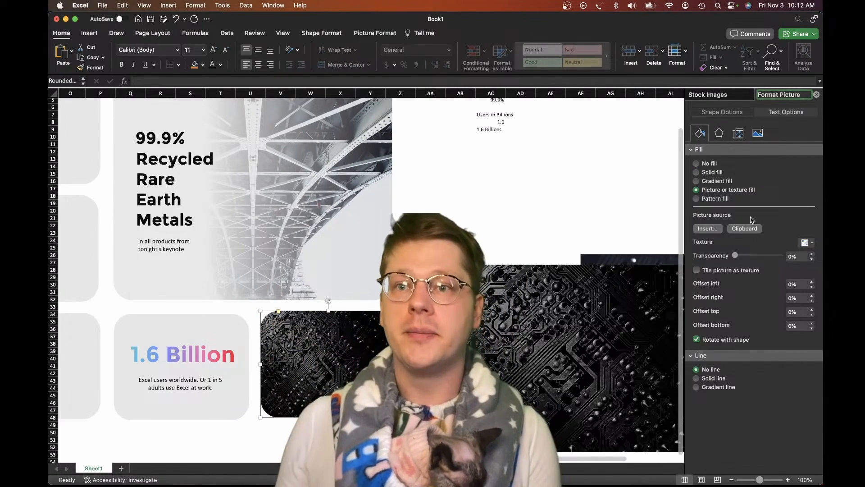
- Tile the circuit picture as a texture within the card
scroll(299, 320, right, 4)
scroll(300, 319, down, 2)
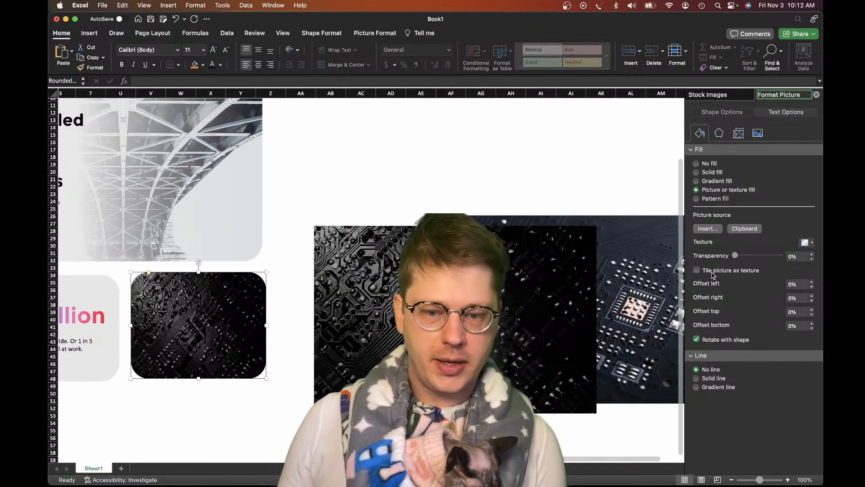
click(697, 270)
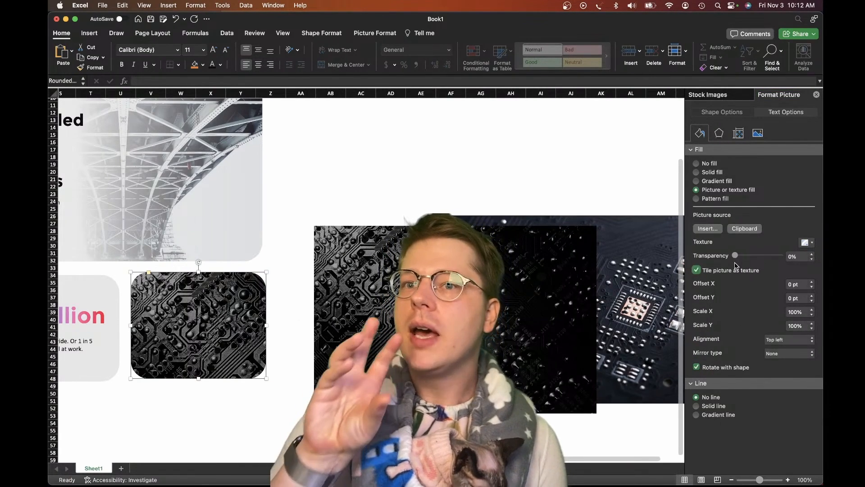
- Delete the leftover circuit board pictures beside the infographic
click(570, 313)
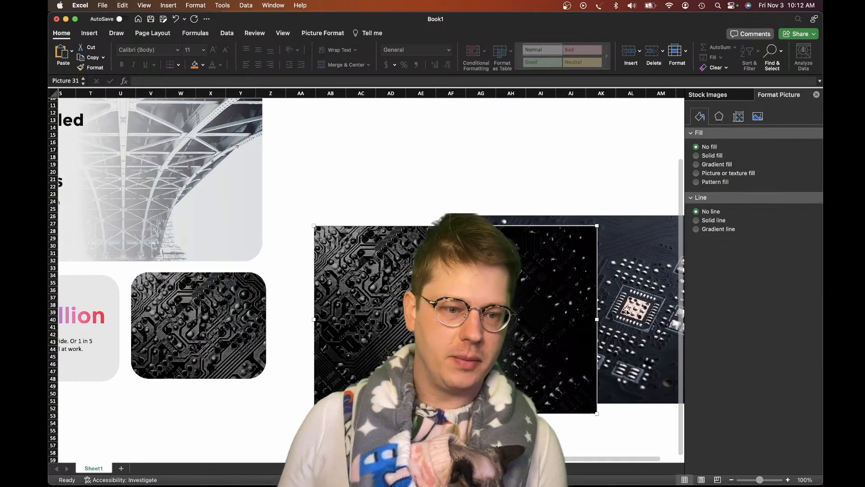
key(Delete)
scroll(279, 249, down, 4)
scroll(279, 249, left, 3)
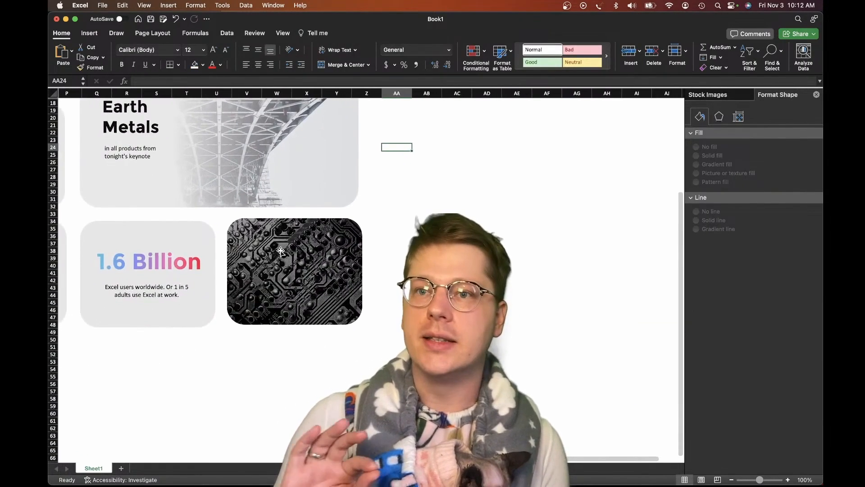
- Duplicate an empty gray card onto the circuit board card and shrink the copy to fit inside its edges
scroll(279, 249, down, 1)
scroll(279, 249, right, 1)
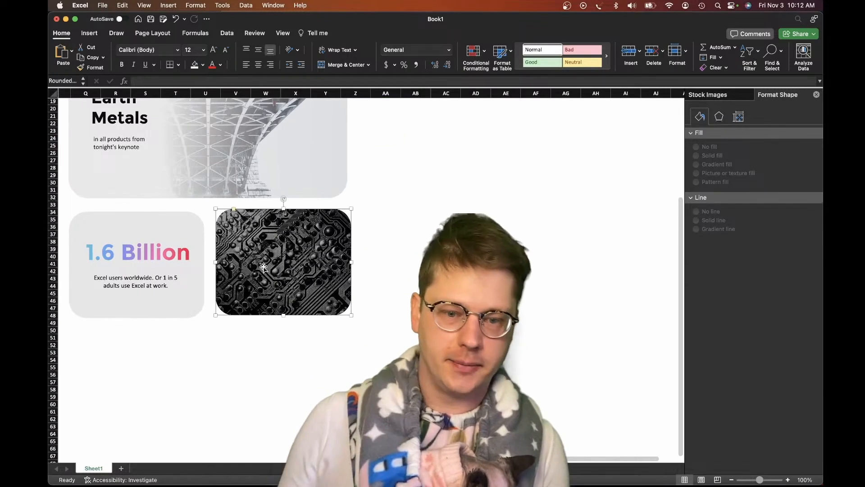
click(264, 262)
scroll(265, 263, left, 4)
click(132, 234)
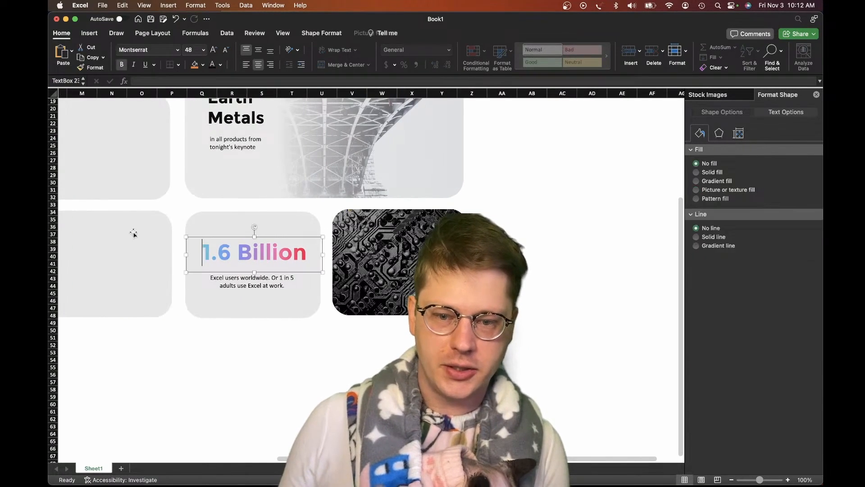
drag(135, 257, 425, 257)
drag(474, 326, 454, 301)
drag(398, 264, 398, 264)
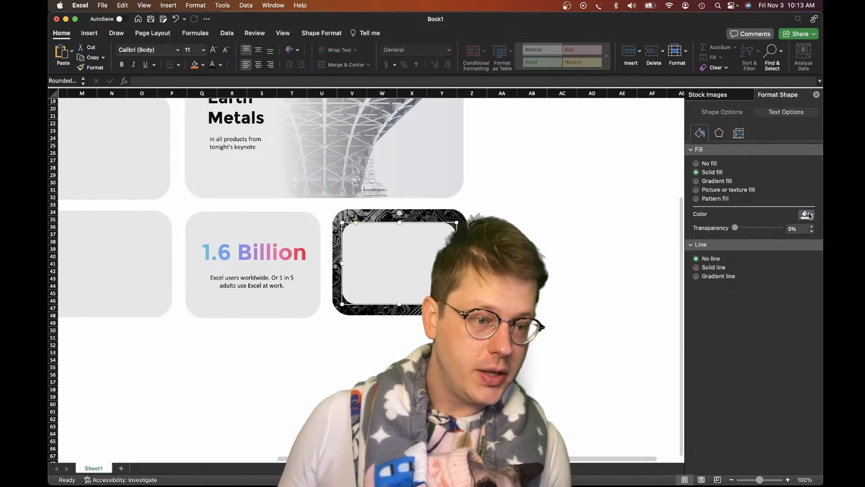
- Fill the inner overlay card with black at 46% transparency and center it over the circuit board picture
click(806, 215)
click(749, 240)
drag(750, 228, 757, 229)
click(622, 278)
drag(402, 284, 404, 285)
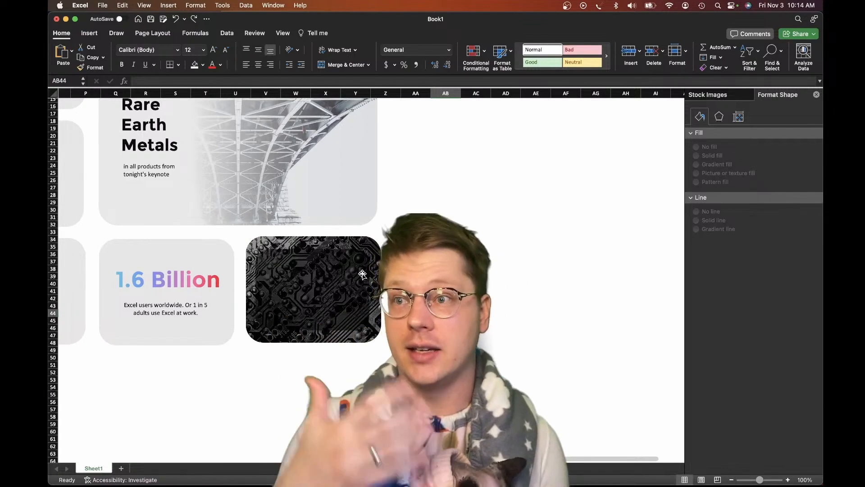
- Switch to Chrome to examine the black "100%" tile in the Apple summary graphic and return to Excel
key(super+Tab)
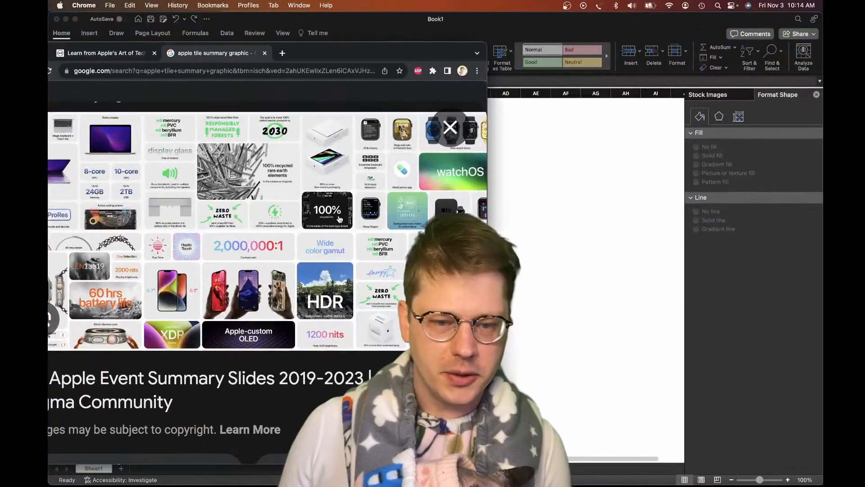
scroll(334, 236, down, 1)
scroll(329, 244, up, 3)
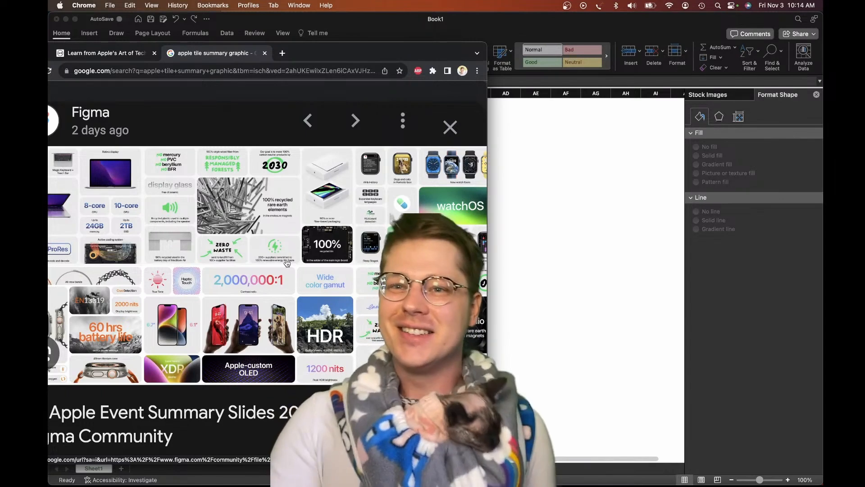
click(637, 320)
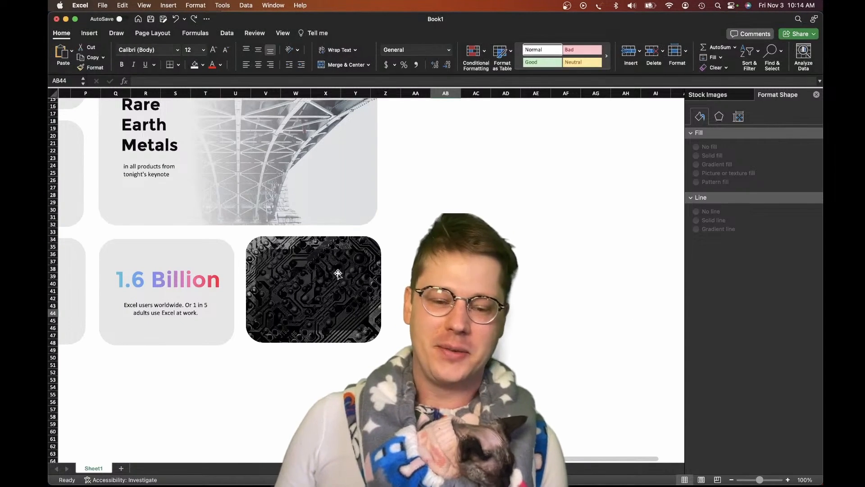
click(304, 277)
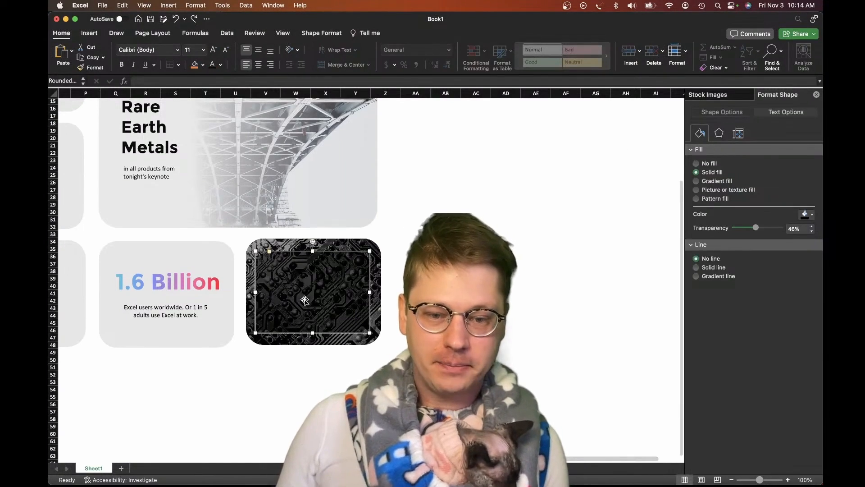
scroll(306, 301, up, 2)
scroll(305, 301, left, 1)
scroll(306, 301, up, 2)
click(223, 355)
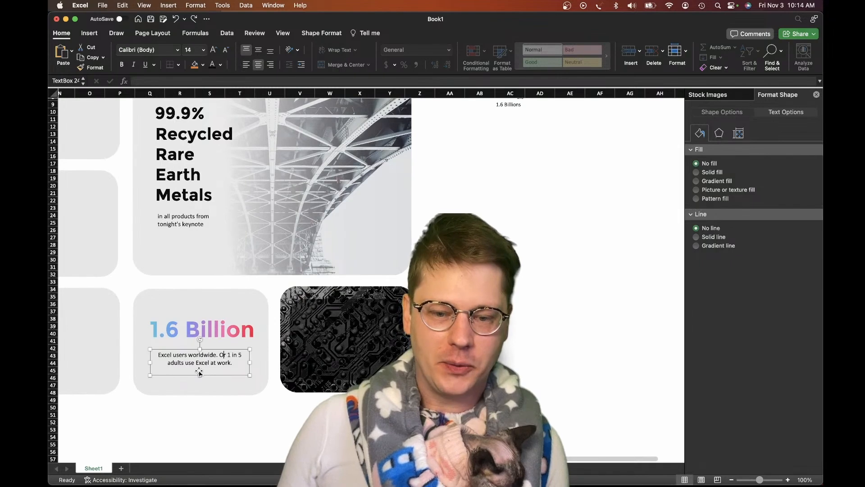
click(356, 323)
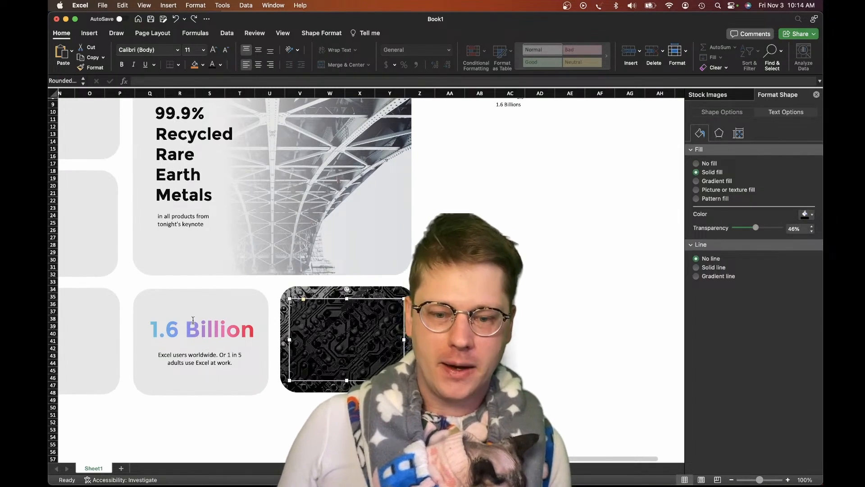
click(97, 36)
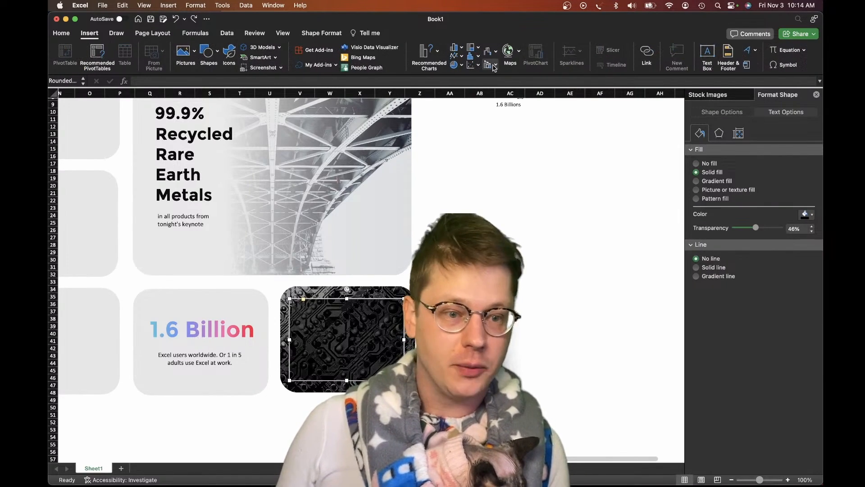
click(450, 340)
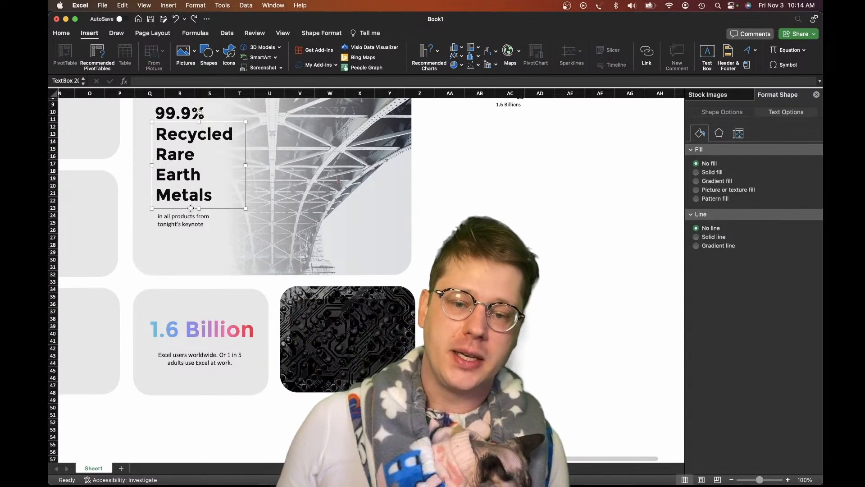
- Duplicate the "Recycled Rare Earth Metals" text box onto the circuit board card and color its text white
drag(191, 208, 329, 382)
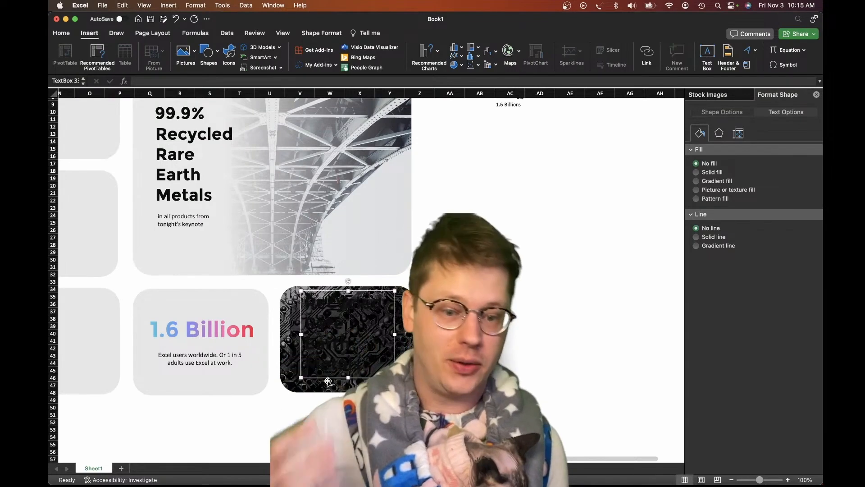
click(62, 34)
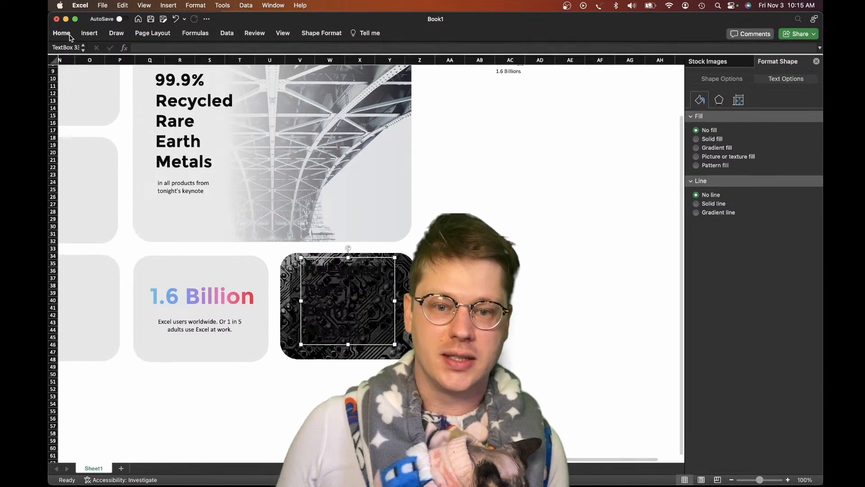
click(221, 67)
click(218, 110)
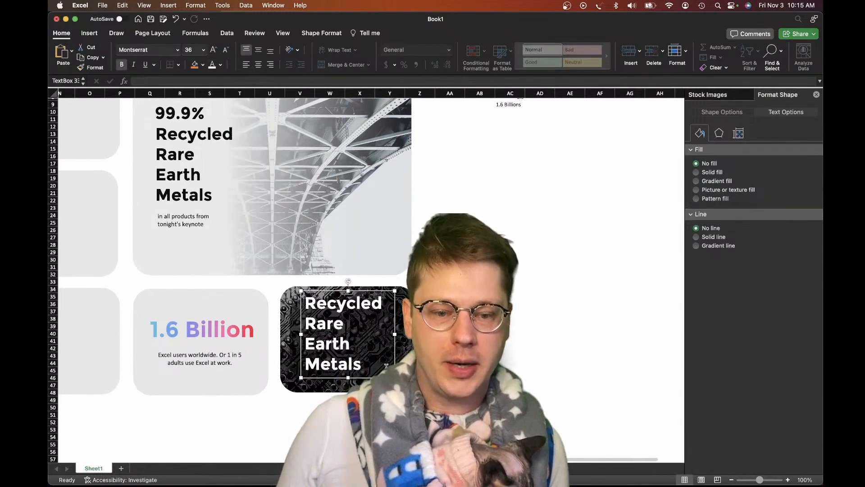
- Replace the copied text with "1 in 5", enlarge it to 66 pt and center it horizontally
key(super+a)
text(1 in)
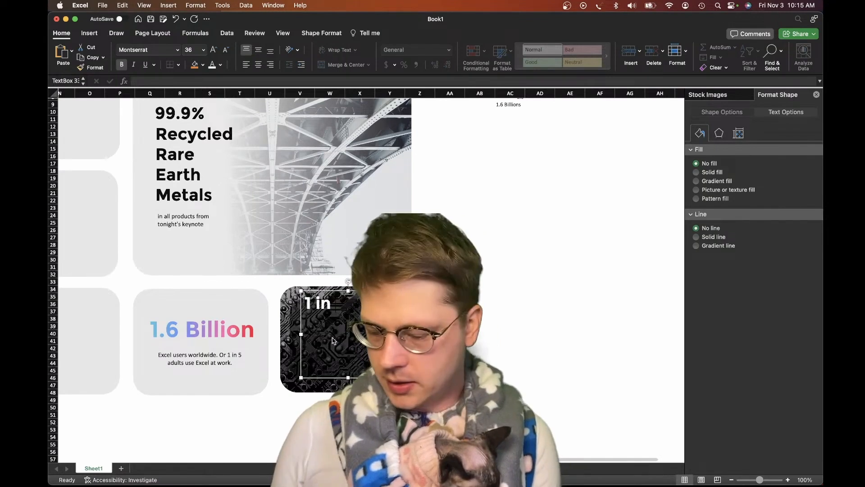
key(super+a)
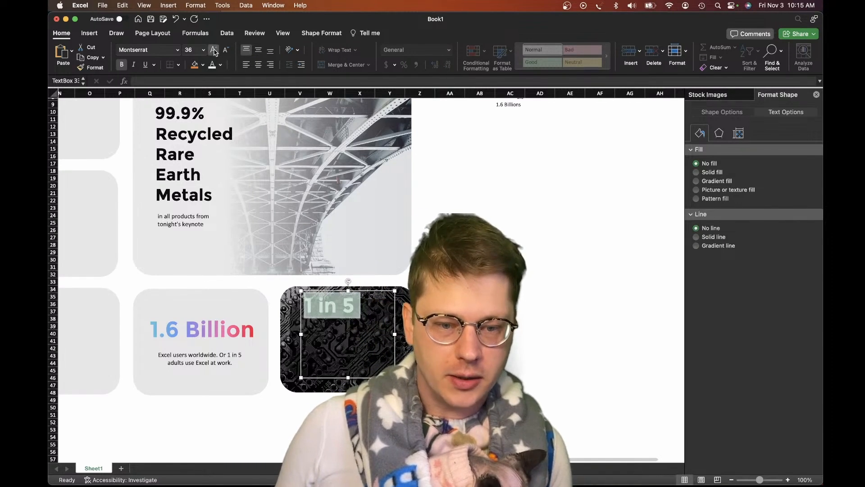
click(214, 50)
click(214, 50)
click(214, 50)
click(214, 50)
click(214, 50)
click(214, 50)
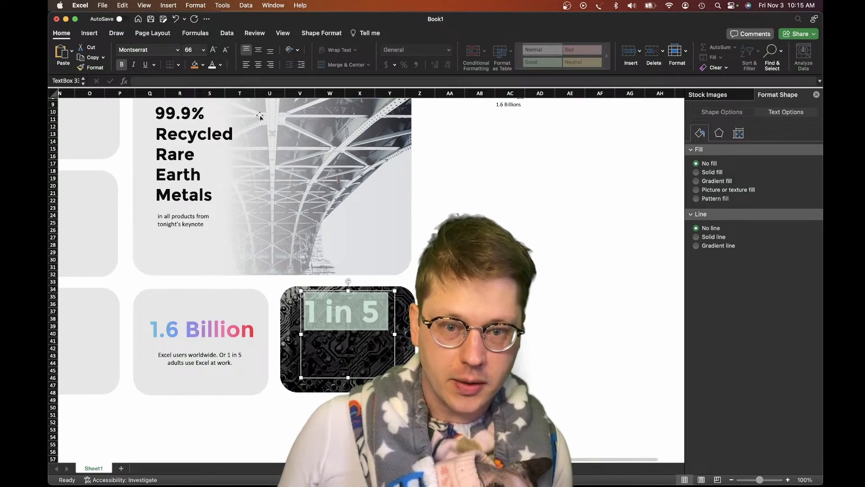
click(259, 66)
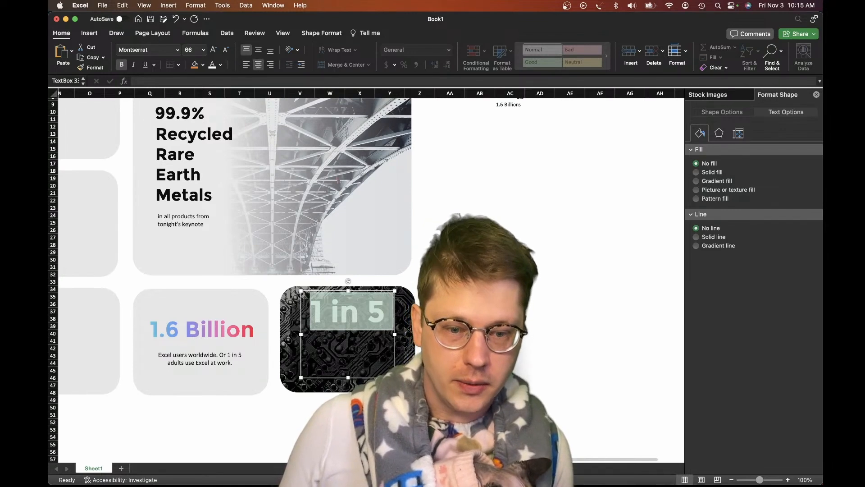
- Shorten the headline text box, change its text to "1:5" and center it in the upper half of the circuit card
drag(355, 381, 345, 326)
text(:5)
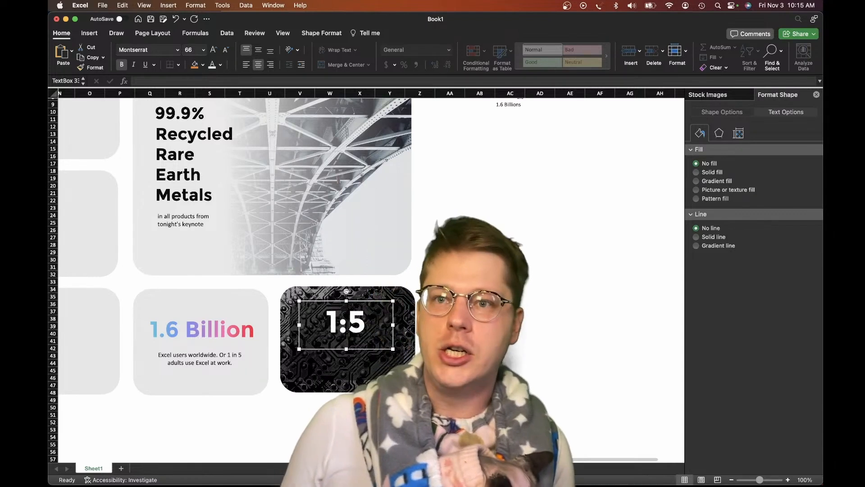
click(360, 344)
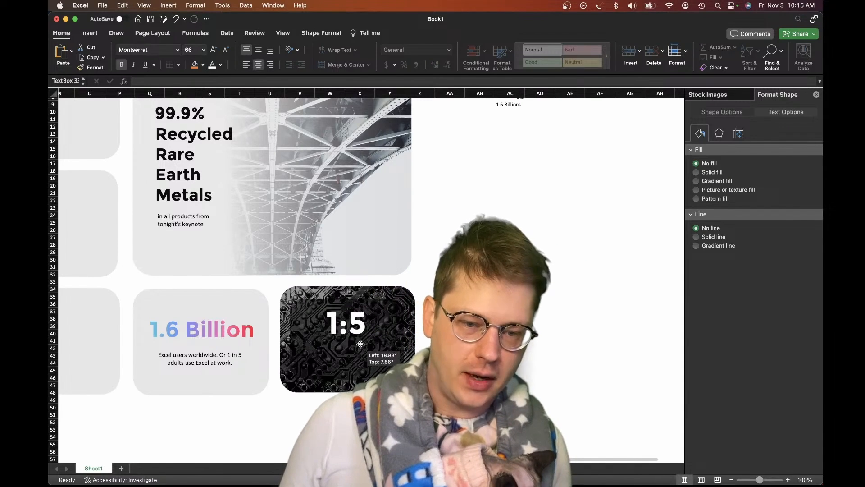
drag(361, 343, 358, 343)
- Duplicate the "1.6 Billion" card's caption beneath the "1:5" headline and color the copy's text white
click(182, 355)
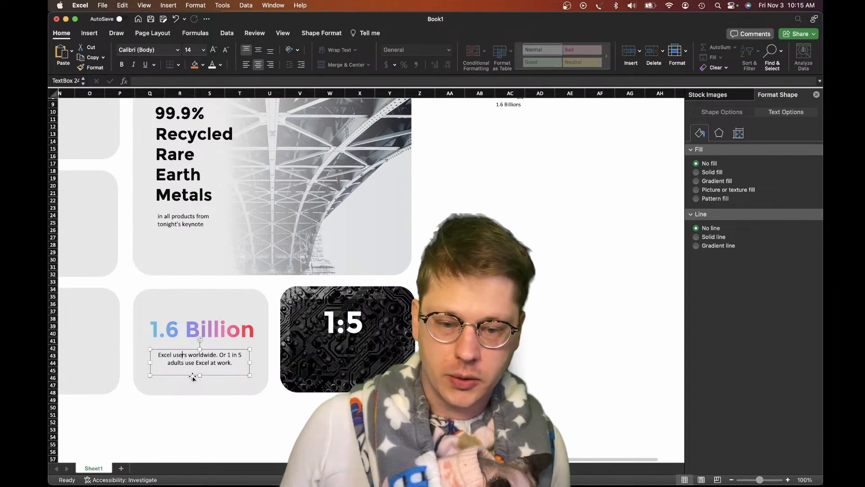
drag(192, 380, 334, 374)
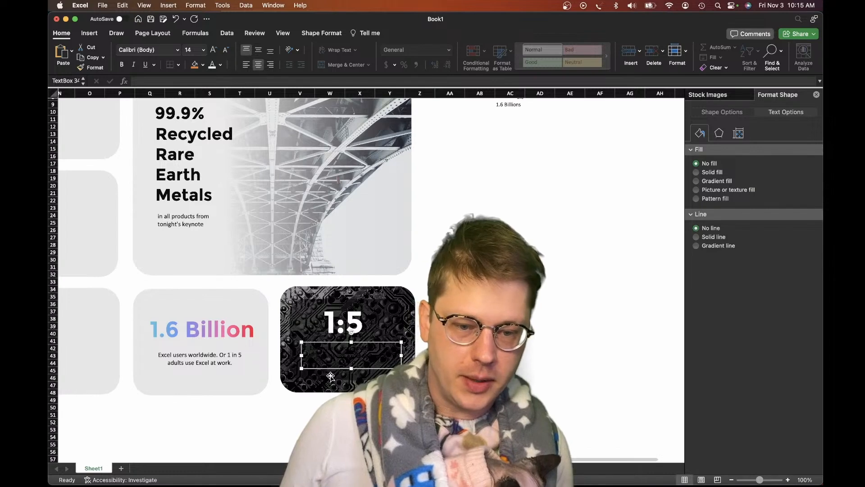
click(212, 65)
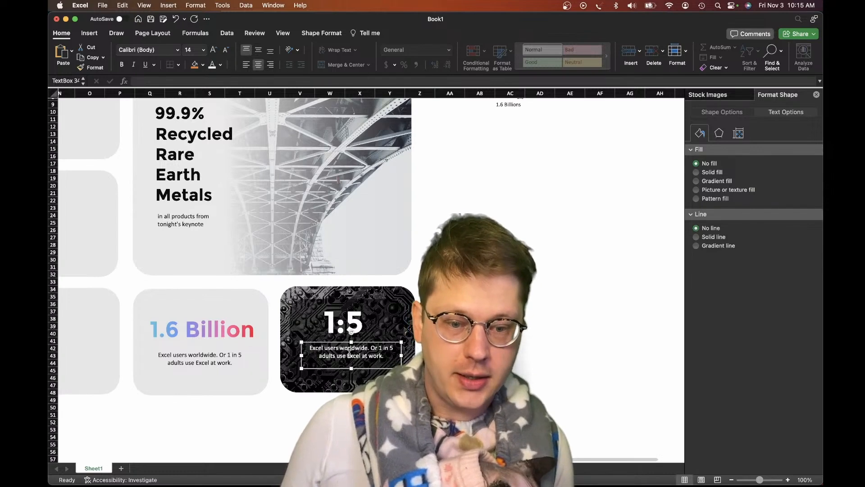
- Change the copied caption to "1 in 5 adults worldwide use Excel at work." and move it slightly lower under the headline
drag(379, 347, 298, 342)
key(BackSpace)
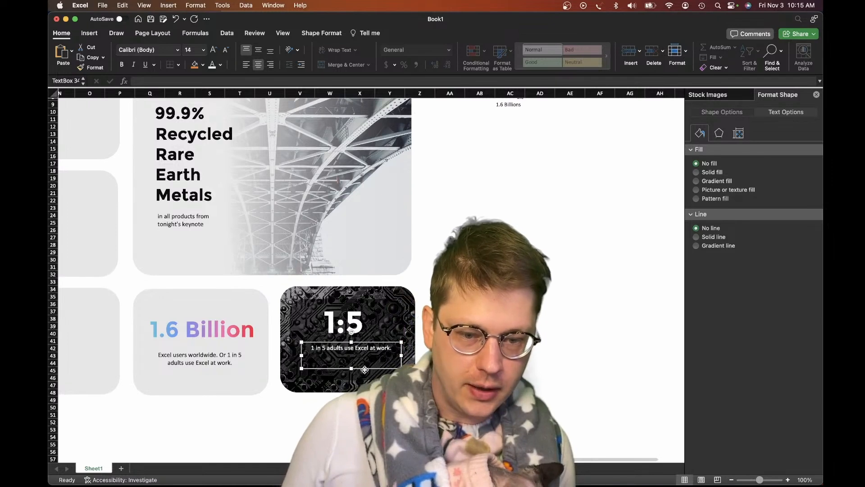
drag(365, 370, 362, 373)
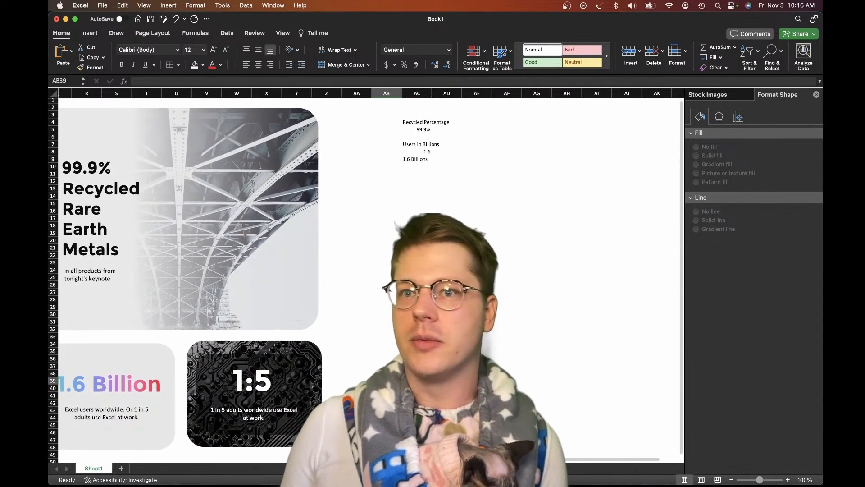
- Review the infographic's bridge, "1.6 Billion" and "1:5" cards together with the worksheet figures beside them
scroll(367, 270, left, 3)
scroll(366, 271, down, 2)
scroll(365, 280, up, 2)
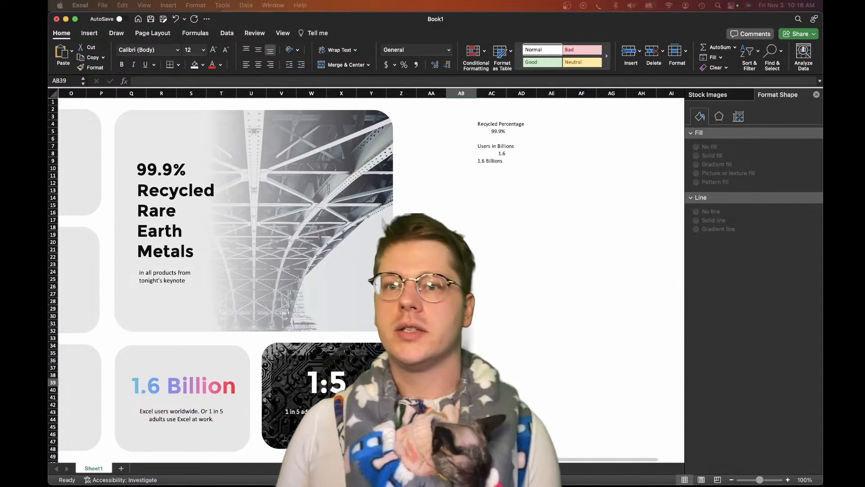
scroll(366, 280, down, 2)
scroll(365, 279, left, 1)
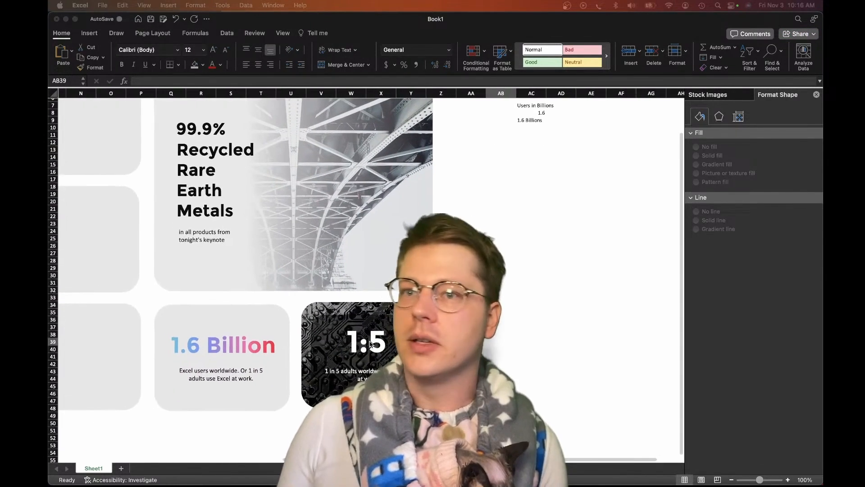
scroll(392, 327, up, 2)
scroll(391, 327, left, 1)
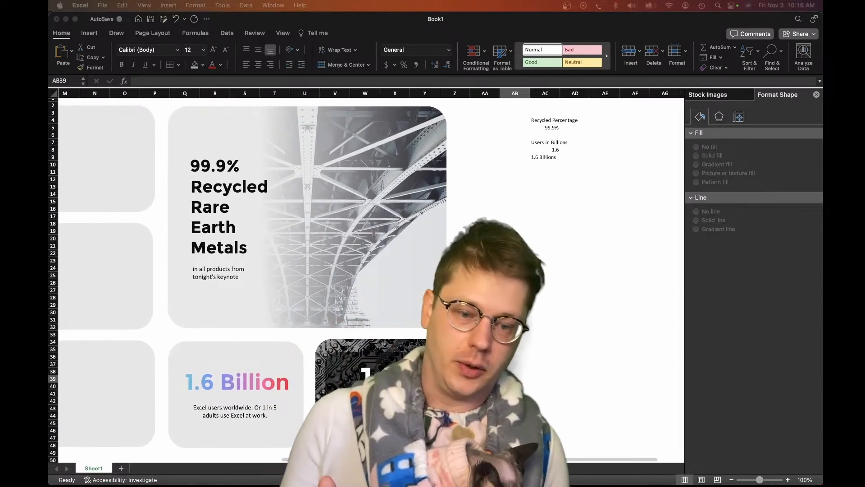
click(365, 373)
scroll(465, 211, down, 5)
scroll(465, 210, right, 3)
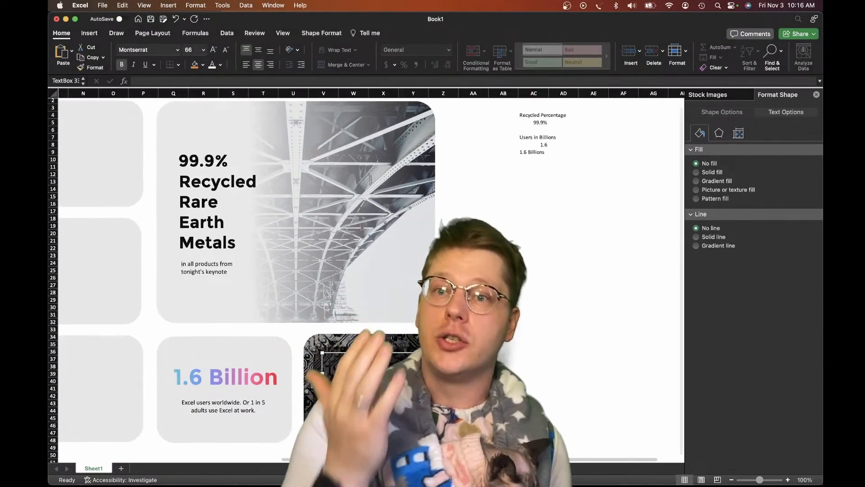
scroll(464, 211, up, 1)
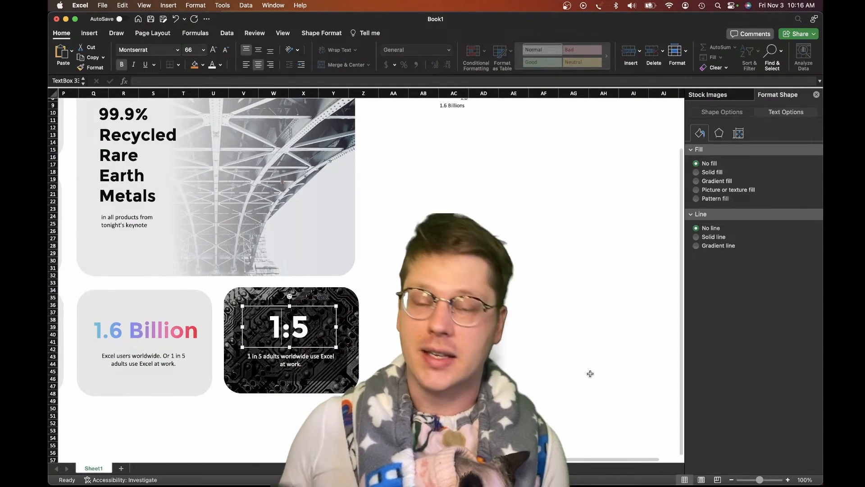
scroll(333, 351, up, 2)
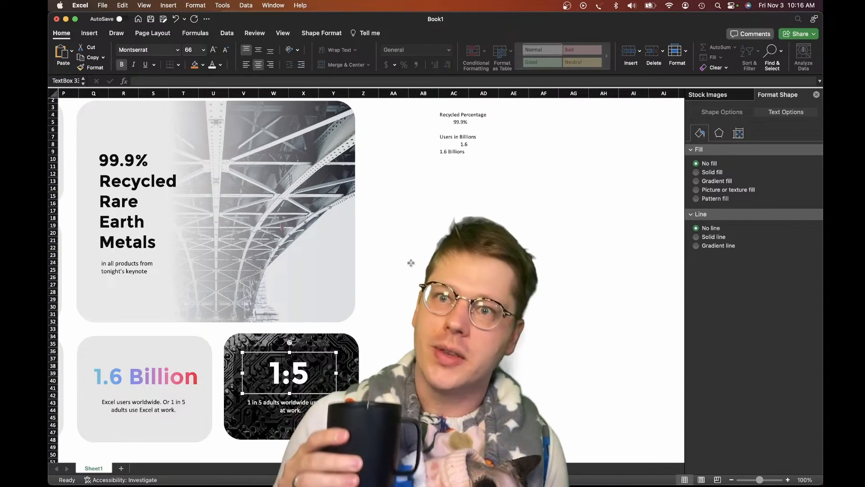
scroll(403, 265, left, 2)
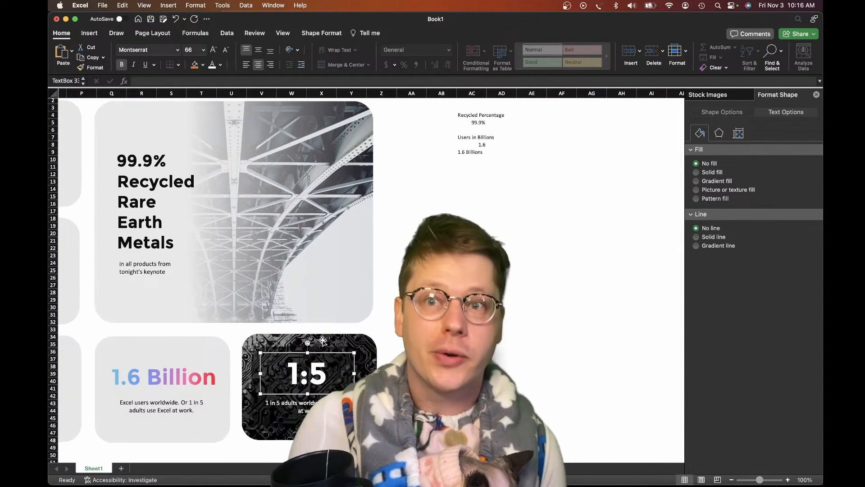
scroll(323, 342, left, 8)
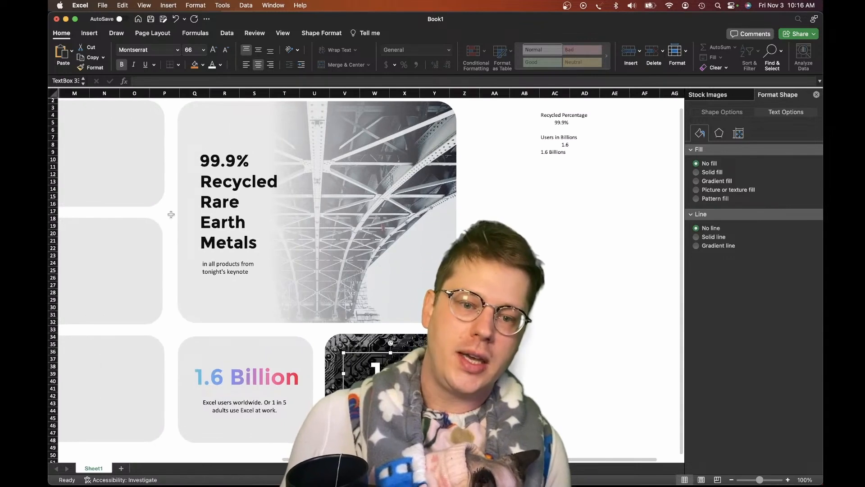
scroll(195, 273, right, 10)
scroll(195, 272, down, 3)
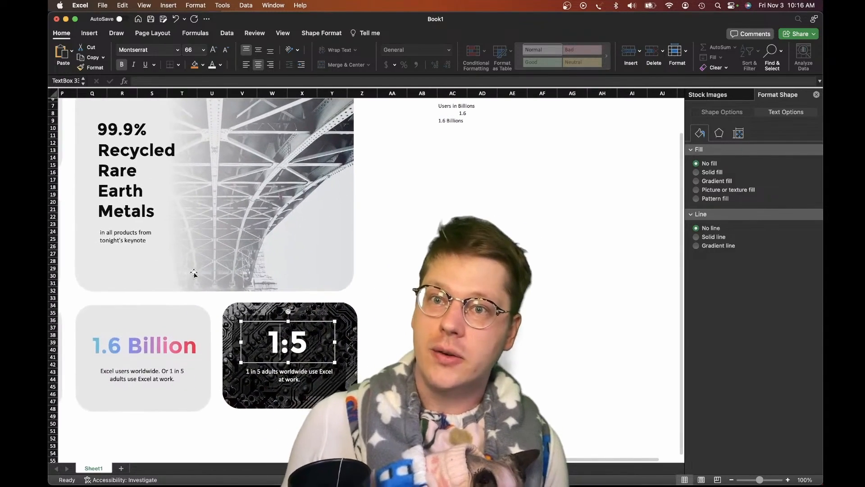
- Switch from the browser's reference graphic back to Excel, select the top row's second card and search the stock images for "nature"
scroll(195, 273, right, 2)
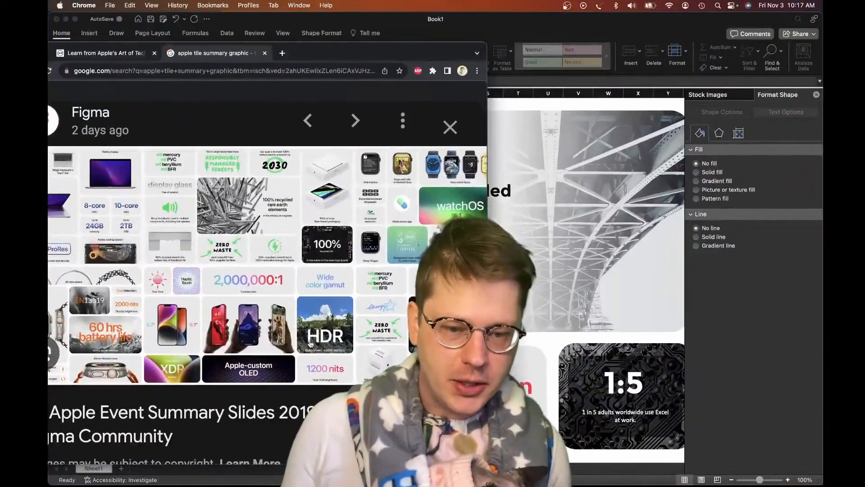
click(760, 306)
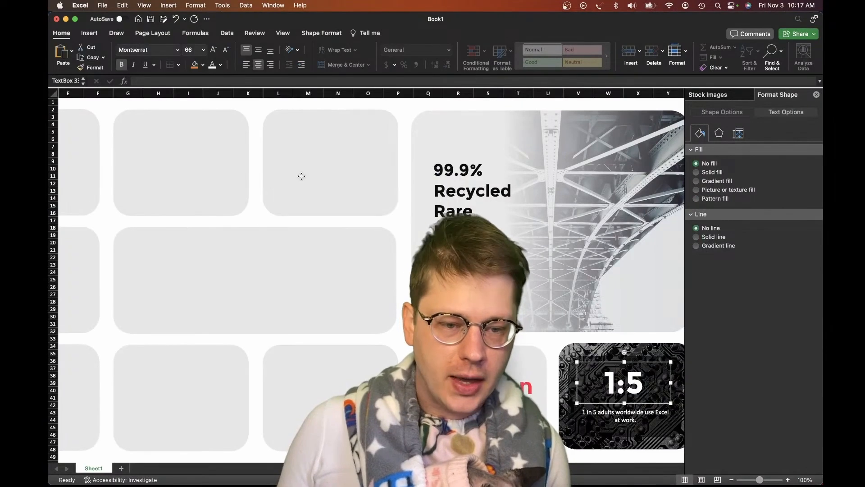
click(303, 192)
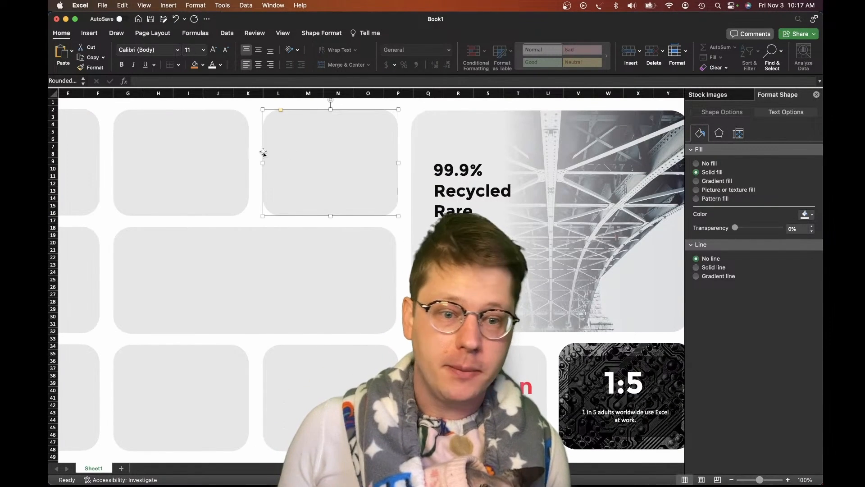
click(213, 157)
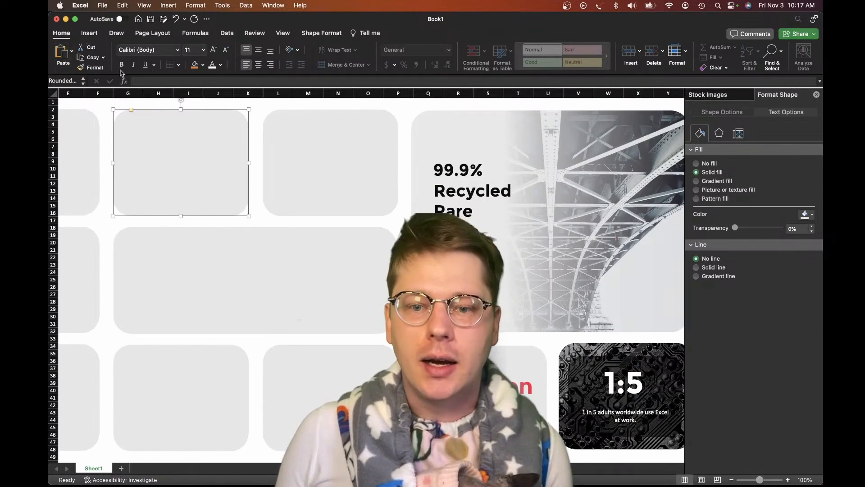
scroll(326, 255, right, 4)
scroll(288, 236, left, 7)
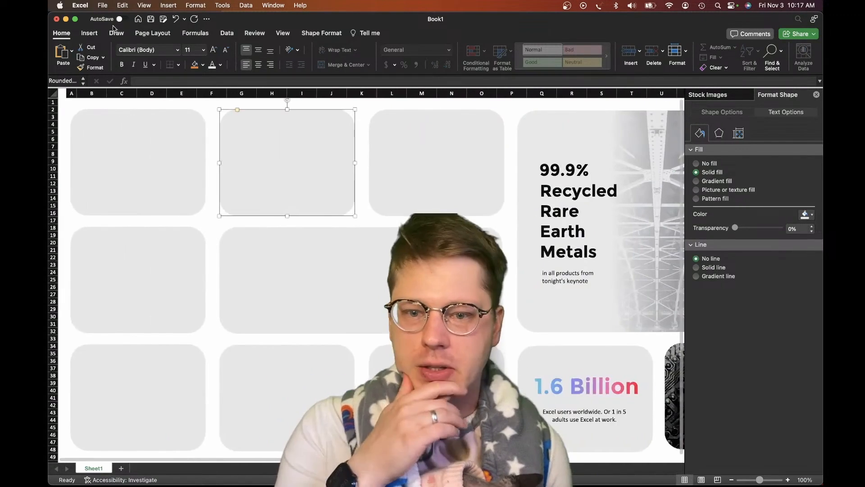
click(90, 33)
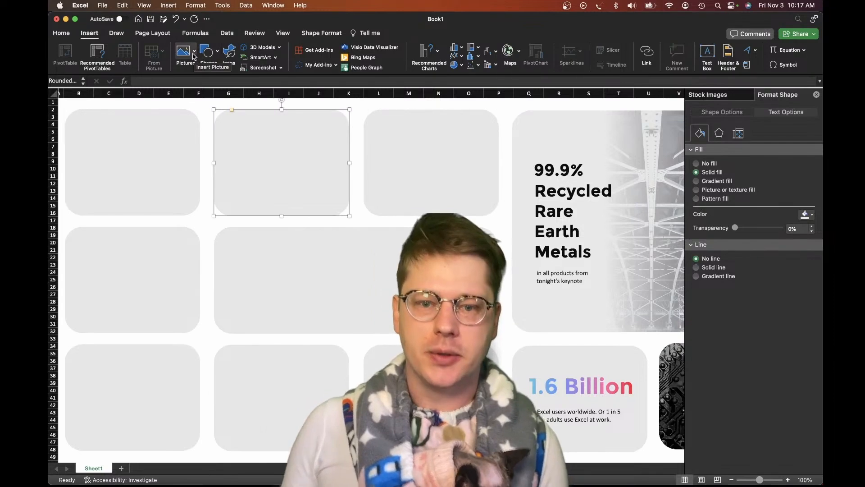
click(194, 56)
mouse_move(238, 78)
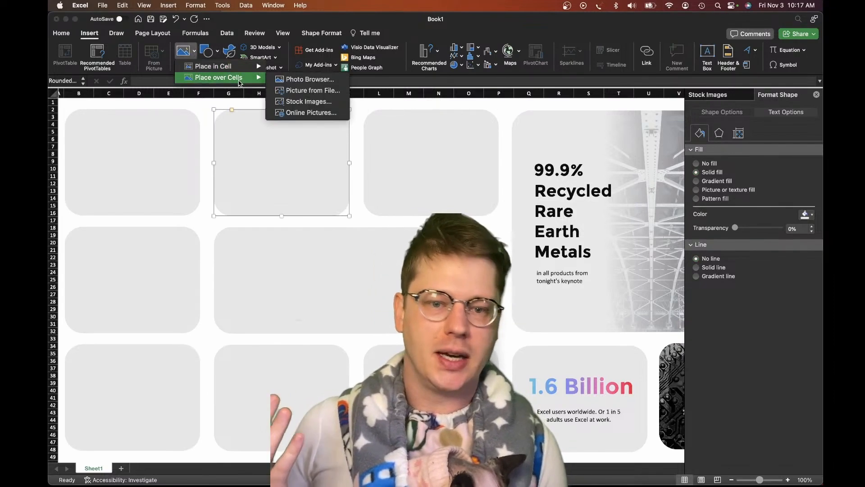
click(309, 102)
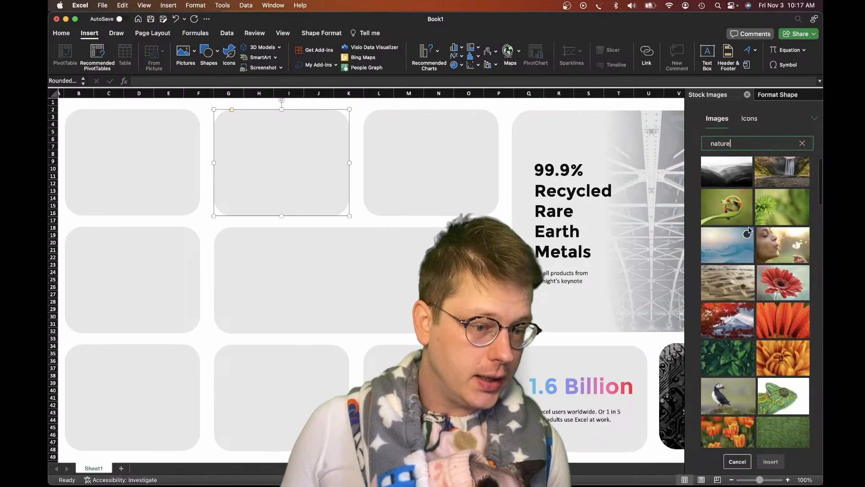
- Insert the puffin photo from the "nature" stock images over the cells
scroll(757, 253, down, 6)
scroll(740, 342, up, 6)
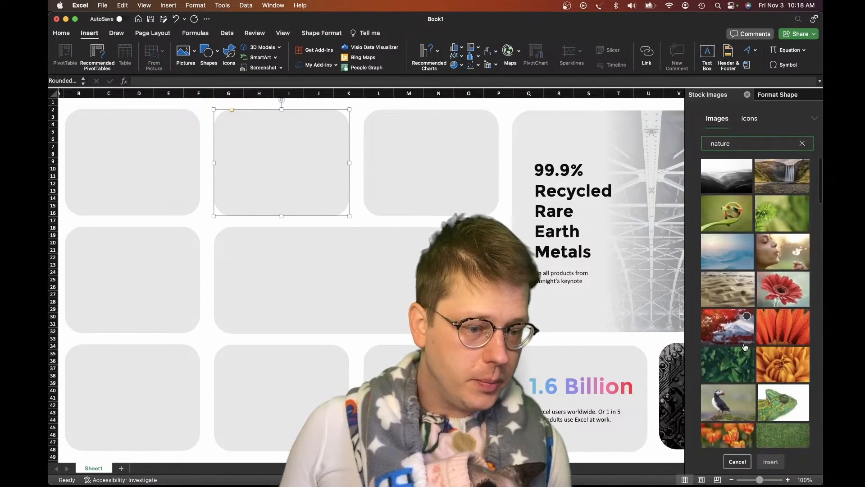
scroll(736, 376, down, 1)
click(736, 376)
click(771, 462)
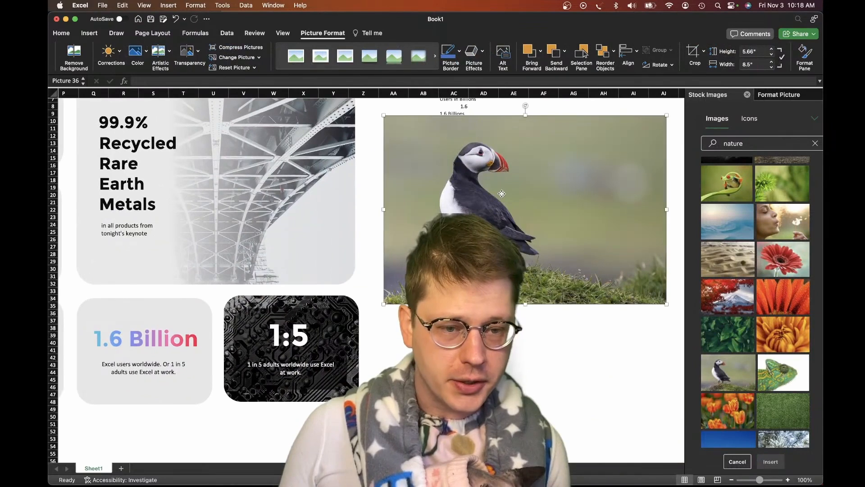
- Copy the inserted puffin photo and use it as the picture fill of the top row's second card
scroll(451, 189, left, 15)
scroll(319, 178, up, 3)
scroll(323, 180, right, 2)
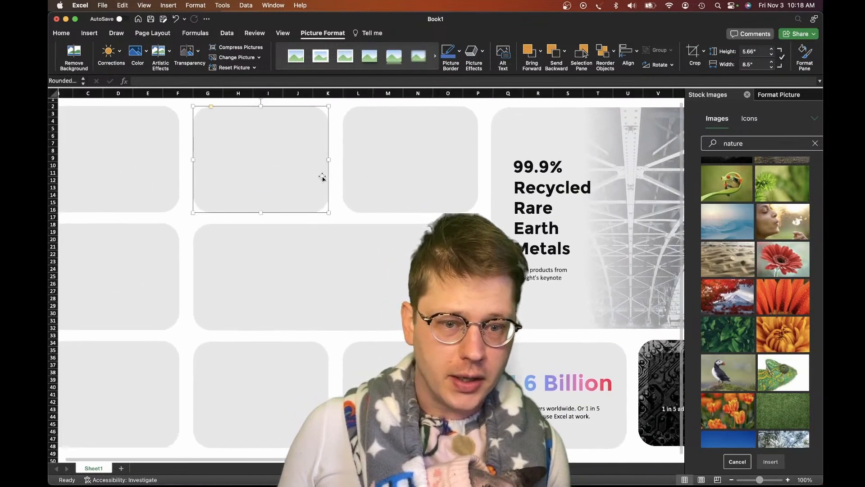
click(282, 158)
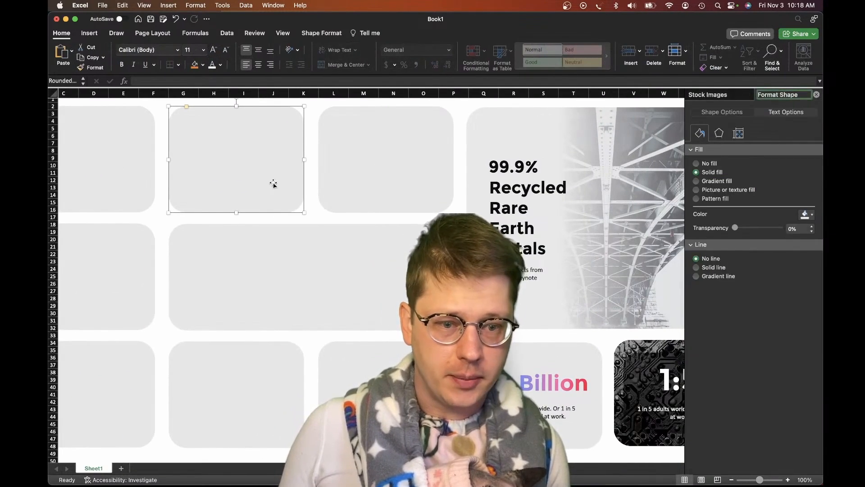
click(727, 192)
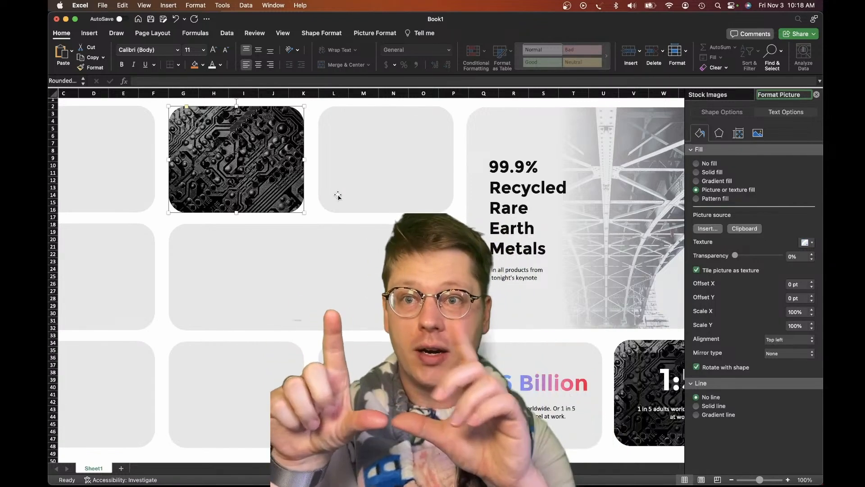
click(739, 228)
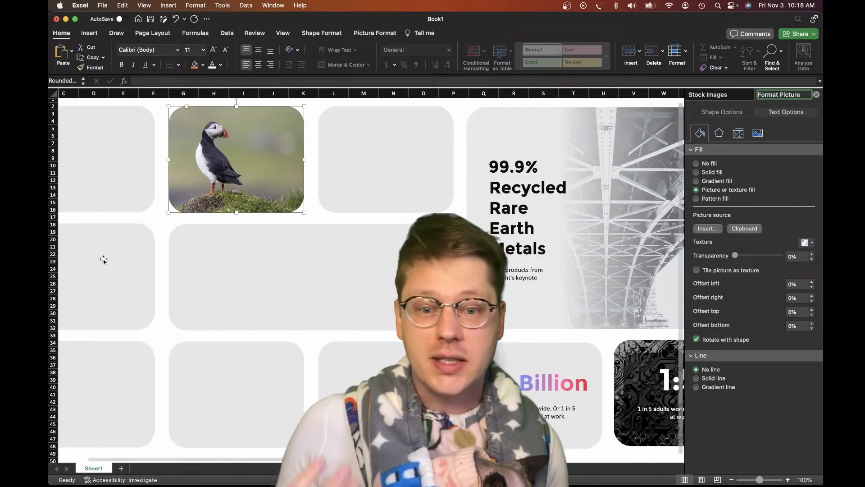
- Tile the puffin picture as texture and set its Scale X and Scale Y to 60%
click(717, 271)
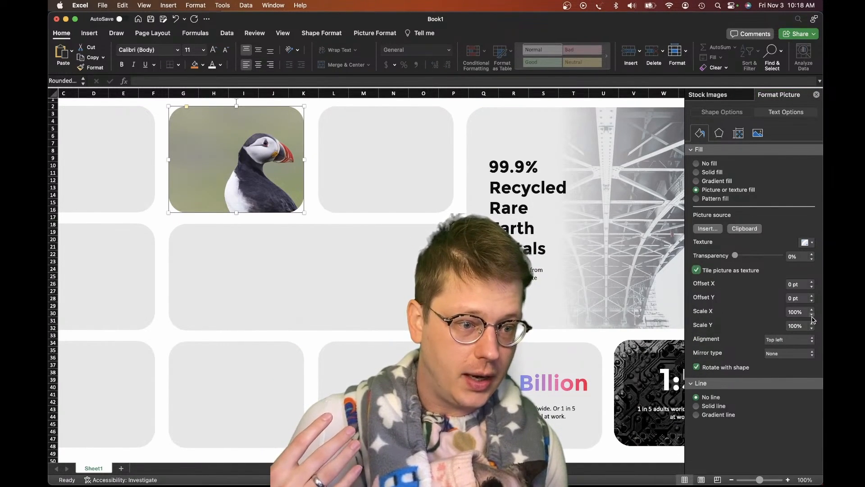
double_click(796, 312)
text(60)
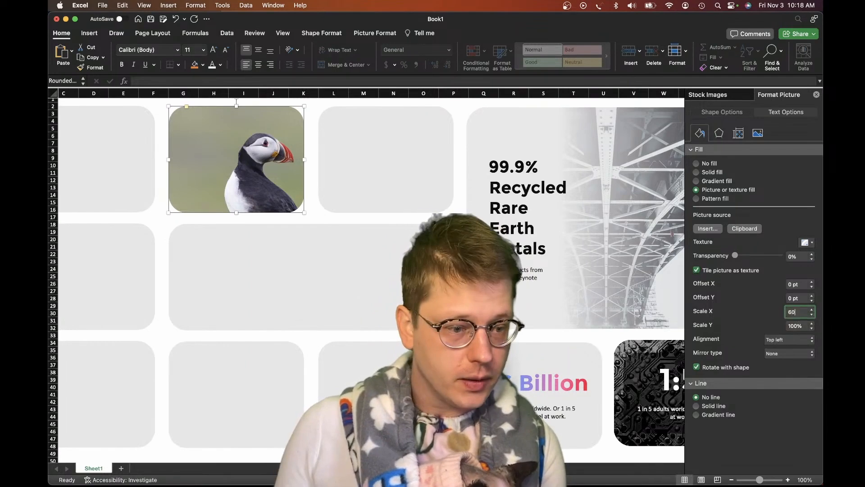
key(Return)
double_click(795, 326)
text(60)
key(Return)
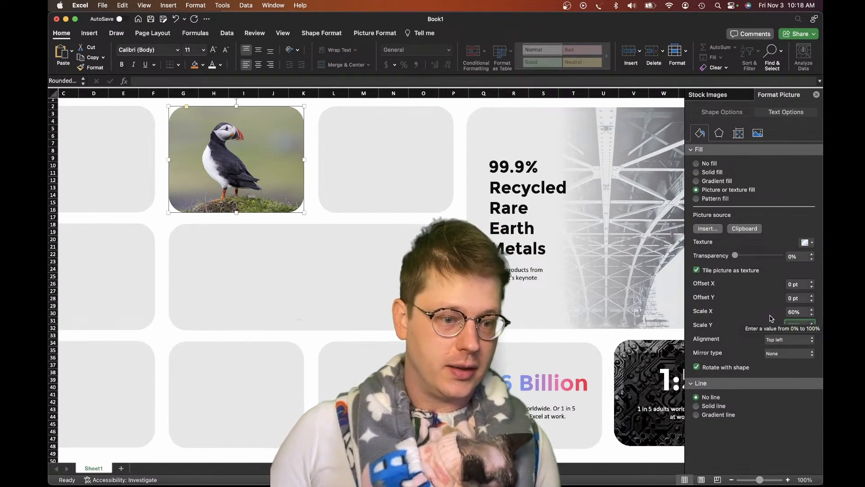
click(805, 313)
click(808, 324)
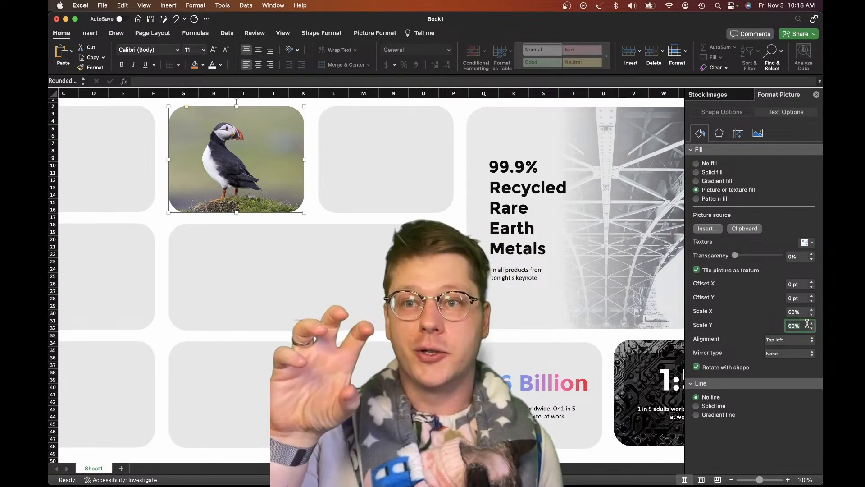
- Shift the puffin picture within its card by setting Offset X to -41.5 pt
click(282, 180)
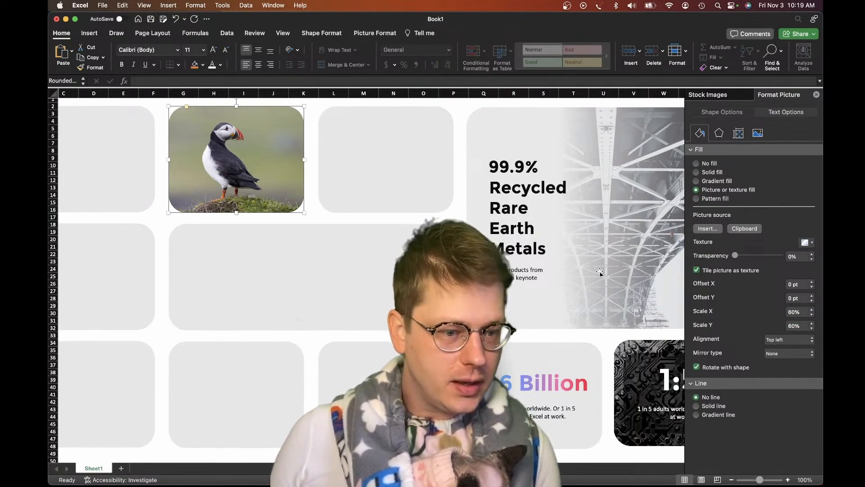
click(812, 287)
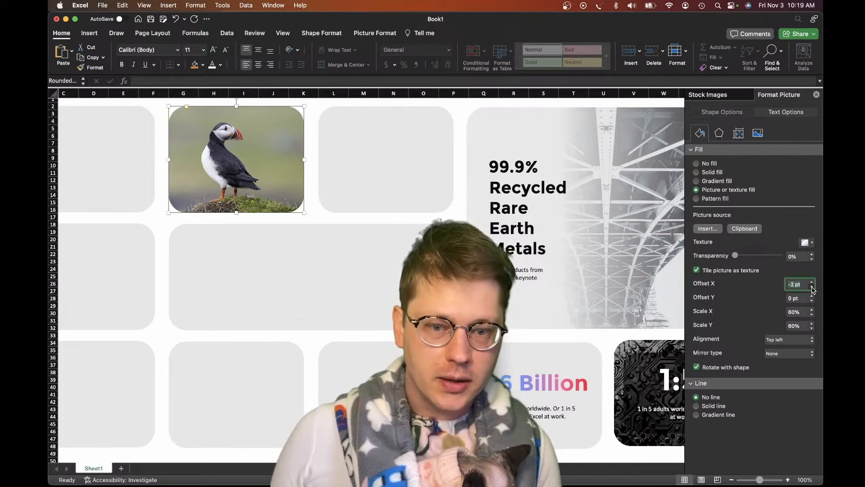
click(812, 287)
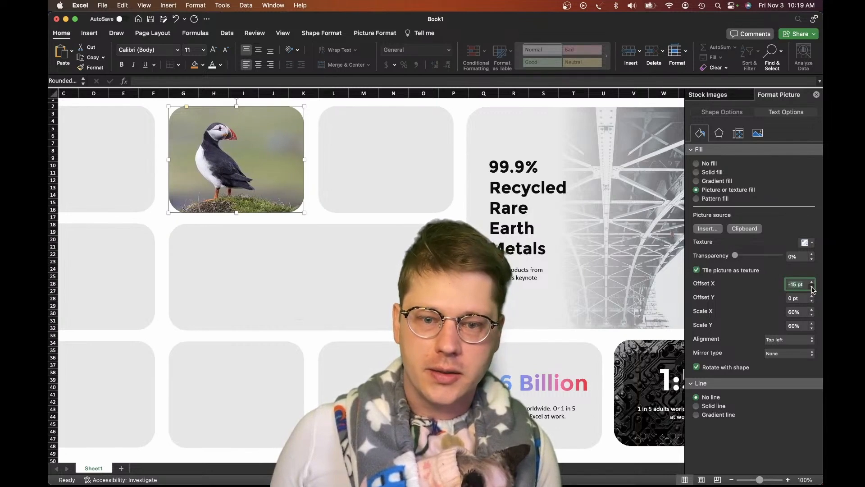
click(813, 287)
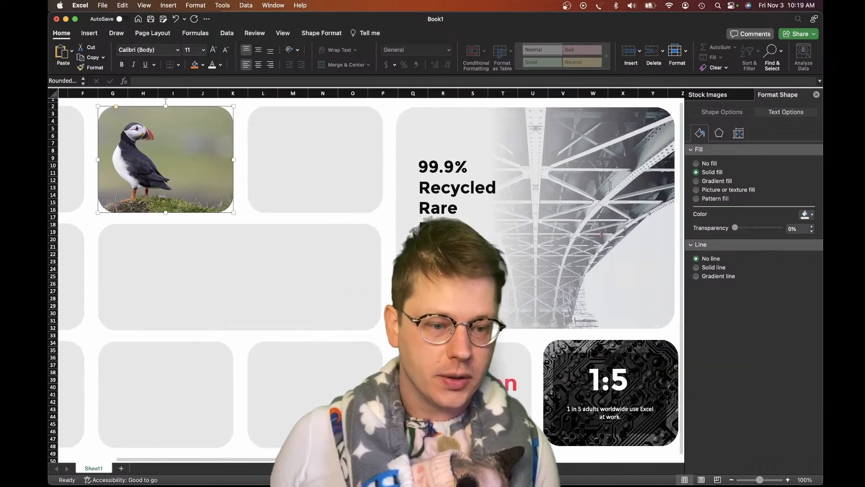
- Duplicate the "1:5" headline and its caption onto the puffin card and change the copied headline to "0"
click(607, 394)
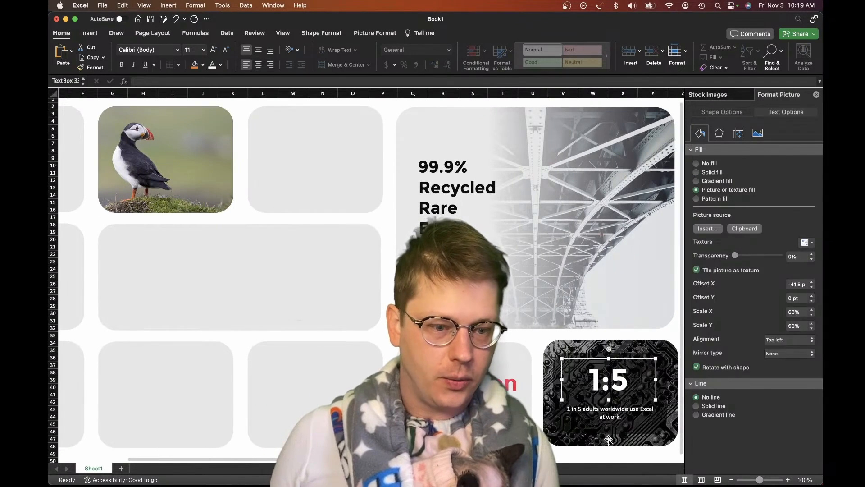
shift+click(608, 406)
key(super+c)
key(super+v)
drag(608, 397, 192, 142)
text(0)
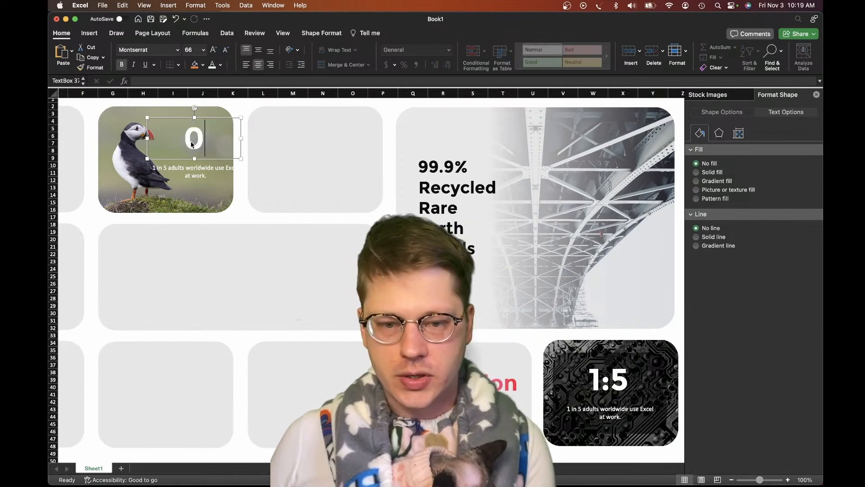
- Change the copied caption to "puffins harmed in the making of this dashboard" and fit its text box beside the puffin, under the "0"
click(198, 167)
triple_click(198, 168)
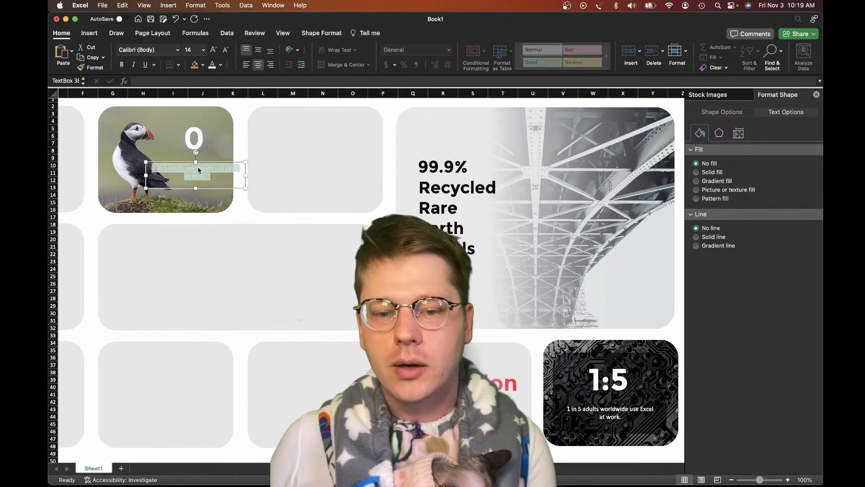
text(puffins harmed in the making of this dashboar)
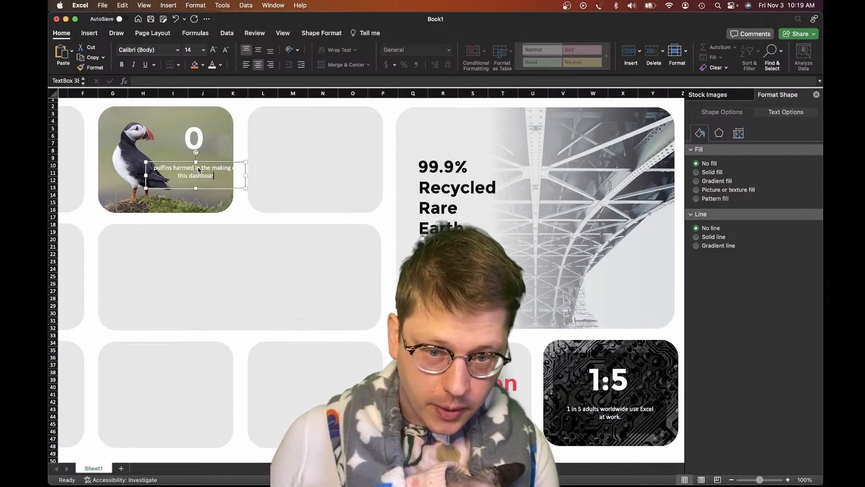
text(d)
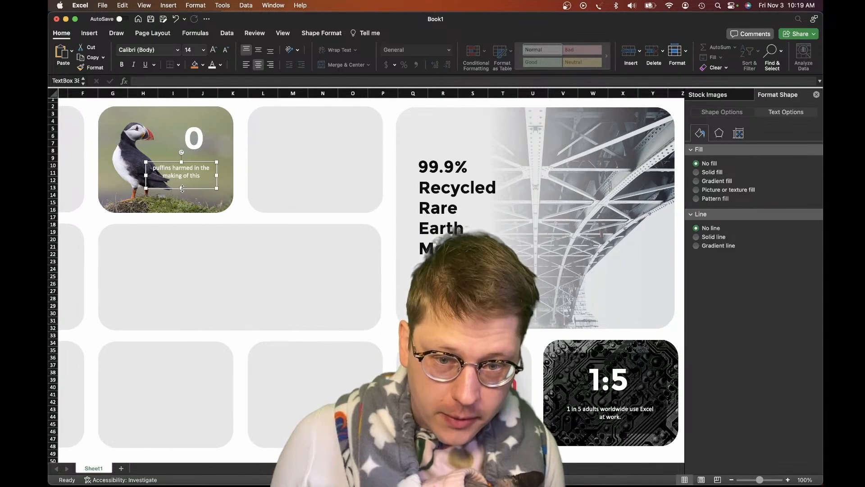
drag(182, 189, 183, 195)
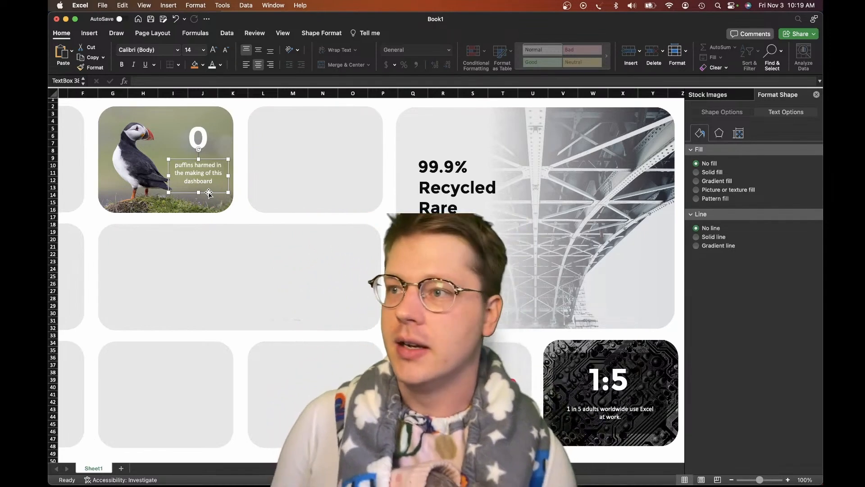
- Delete the loose puffin photo lying over the cells beside the infographic
click(293, 205)
scroll(294, 190, right, 10)
scroll(291, 190, down, 3)
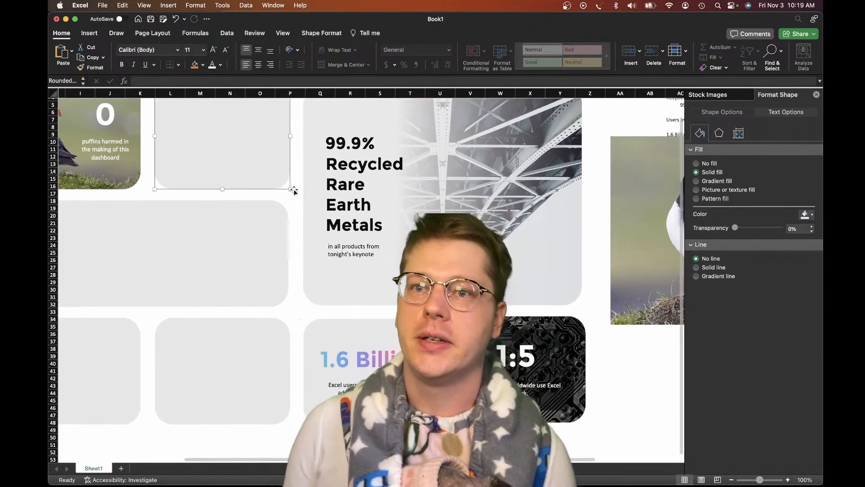
scroll(292, 189, right, 5)
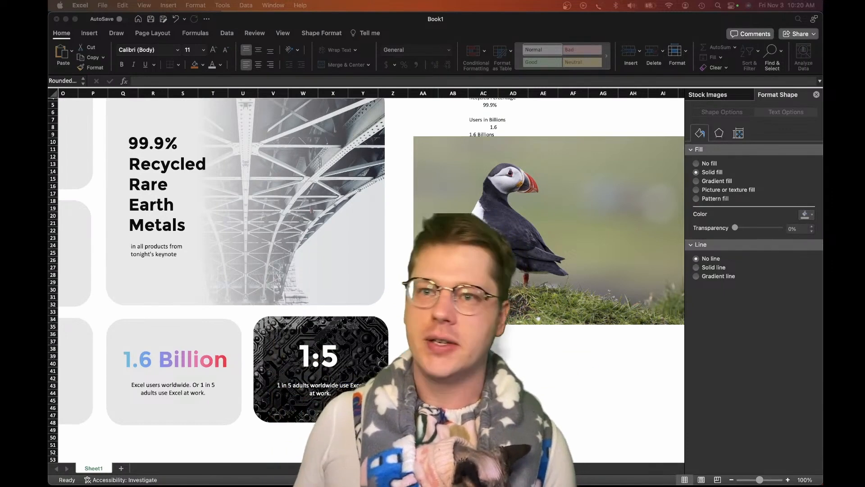
click(575, 195)
key(Delete)
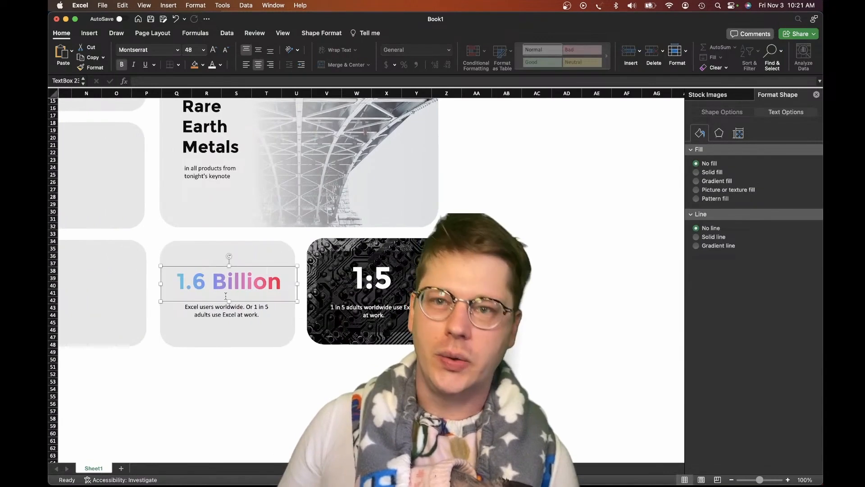
- Select the empty card beside the puffin card and open the stock icon library
scroll(231, 295, left, 10)
scroll(232, 295, up, 5)
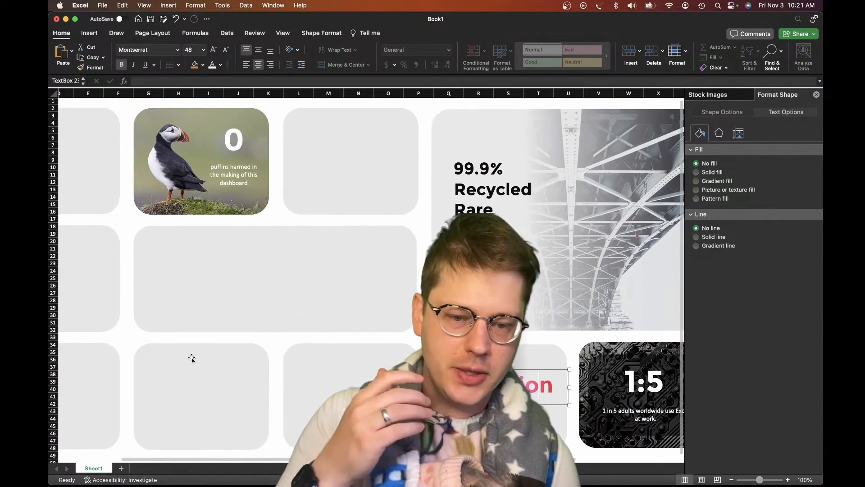
scroll(302, 282, right, 3)
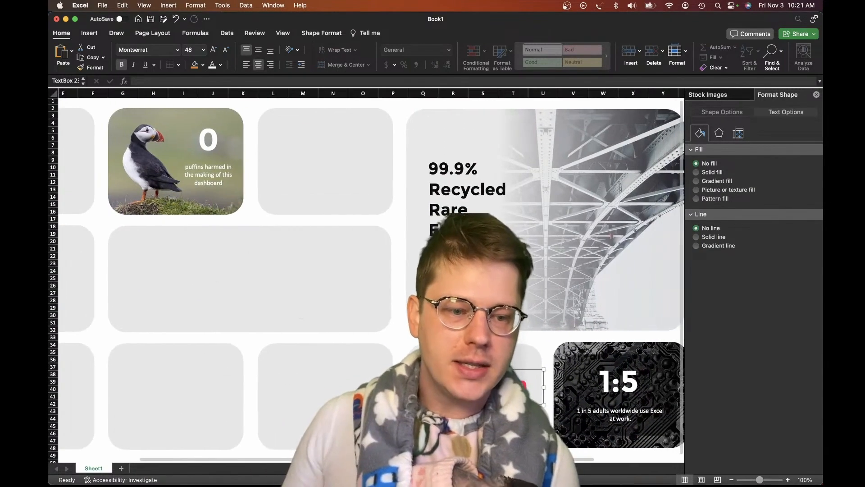
scroll(302, 282, down, 5)
scroll(261, 166, up, 4)
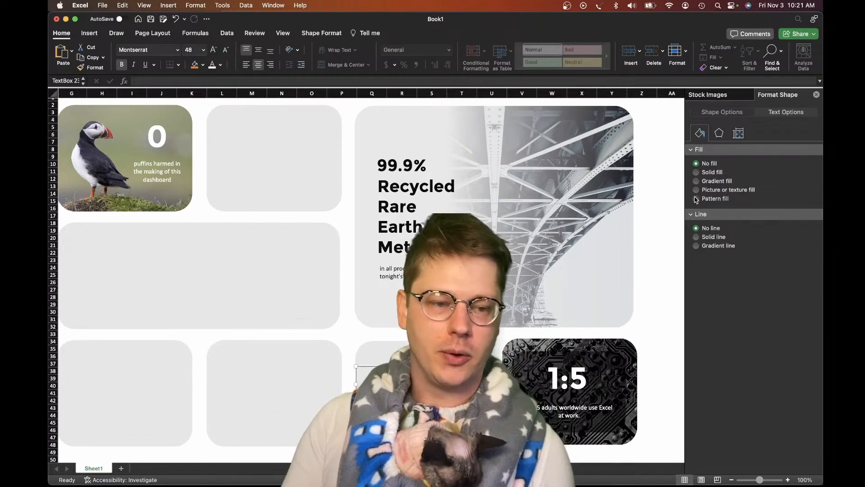
click(255, 174)
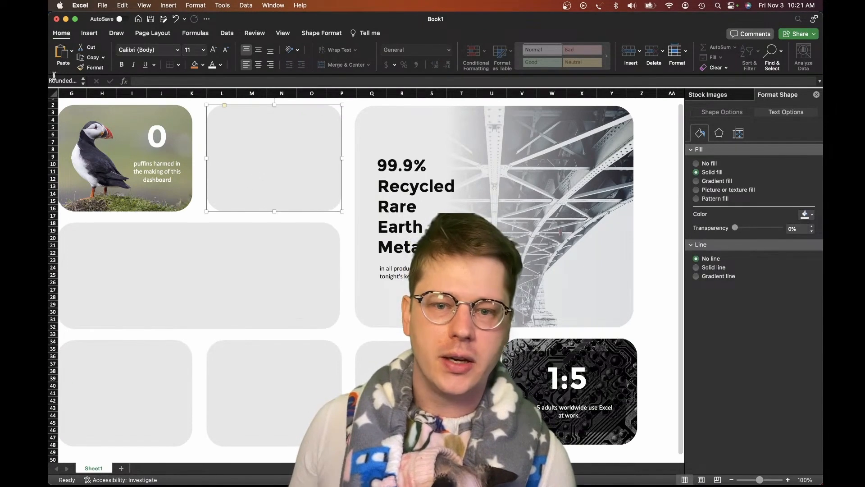
click(96, 36)
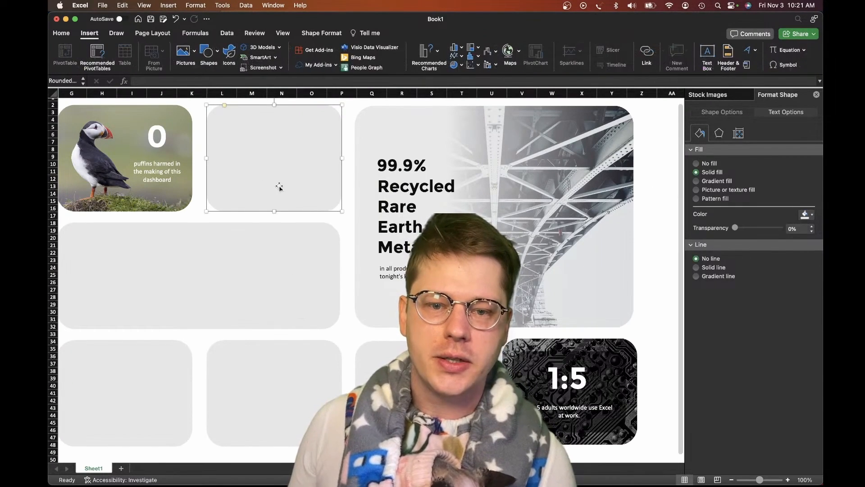
click(212, 55)
key(Escape)
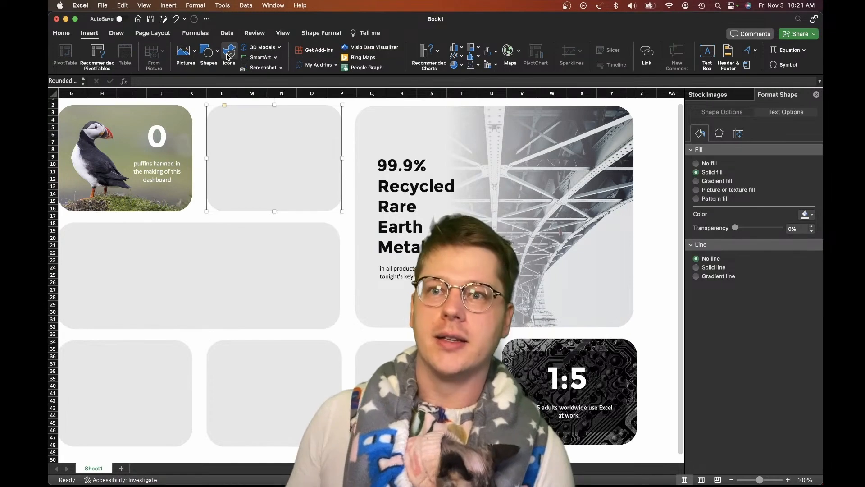
click(228, 55)
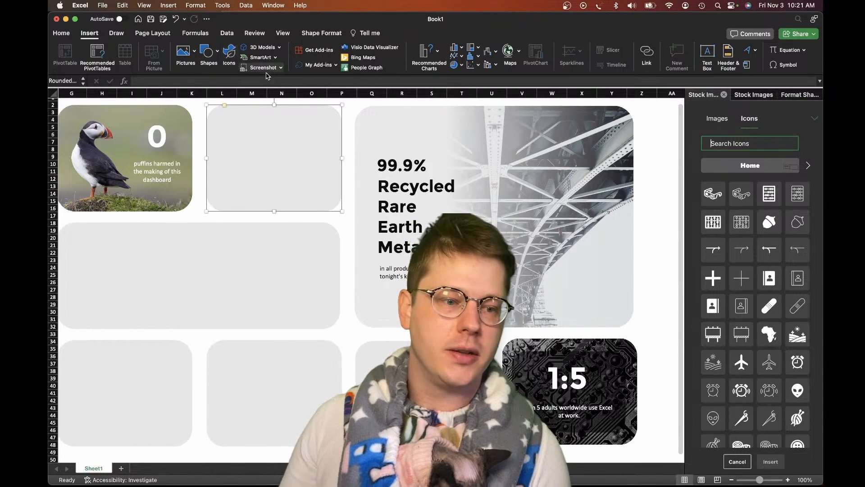
- Search the stock icons for "map" and insert the North America map icon
scroll(750, 326, down, 3)
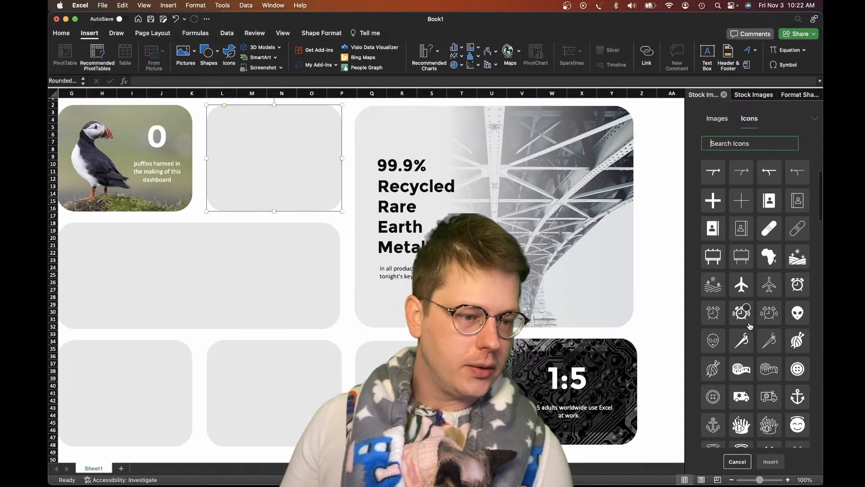
scroll(750, 326, down, 5)
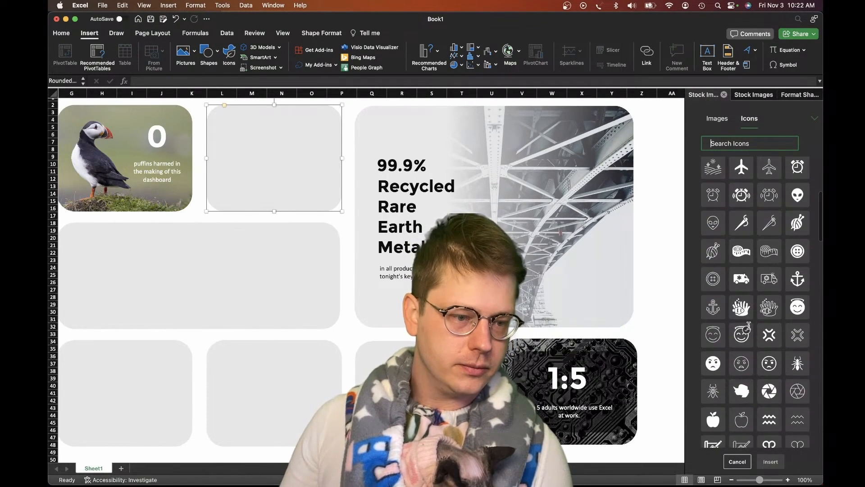
scroll(749, 326, down, 6)
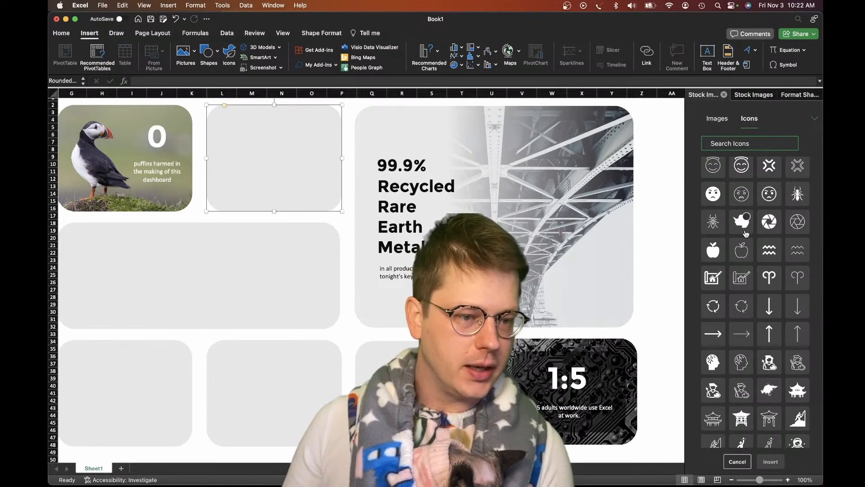
text(map)
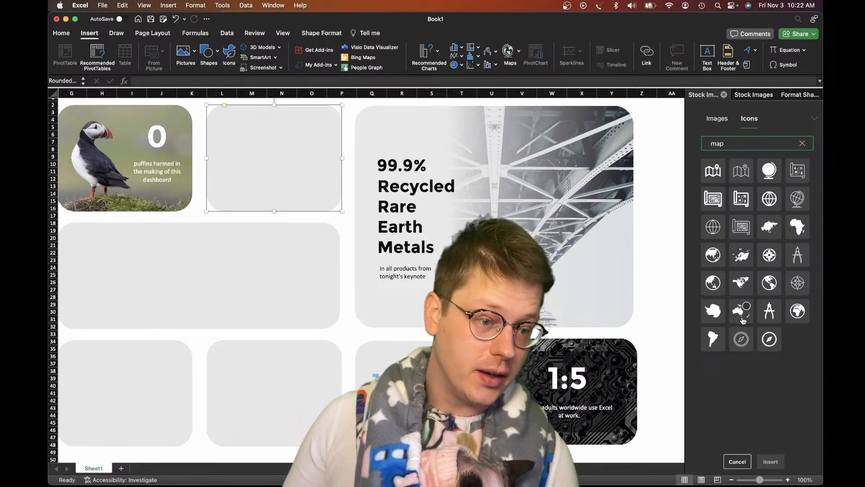
click(745, 289)
click(771, 462)
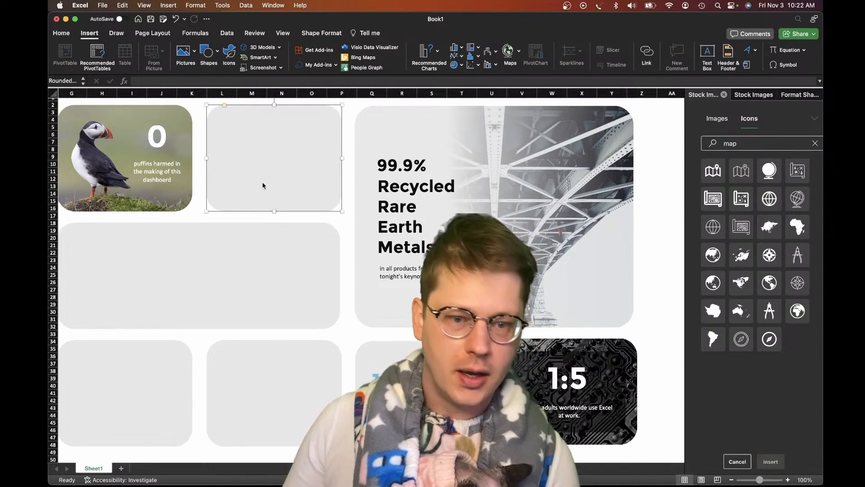
- Place the North America map on the upper half of the empty card beside the puffin and enlarge it to 2.14" square
scroll(569, 286, right, 5)
drag(568, 391, 174, 189)
drag(134, 169, 137, 148)
key(super+z)
scroll(137, 148, left, 4)
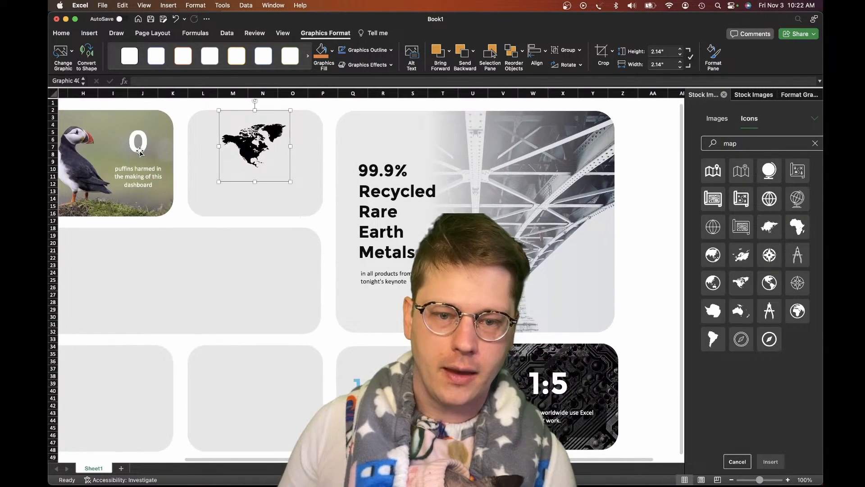
- Close both stock image panes so that only the graphic's formatting options remain
click(813, 120)
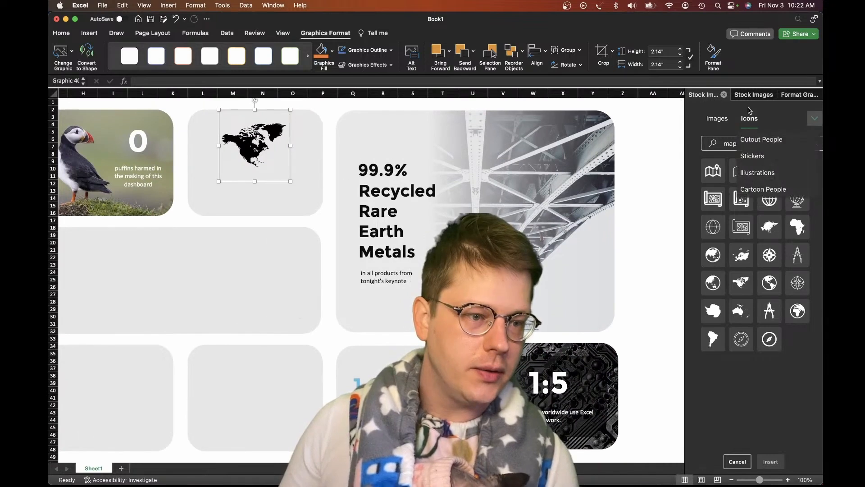
click(725, 95)
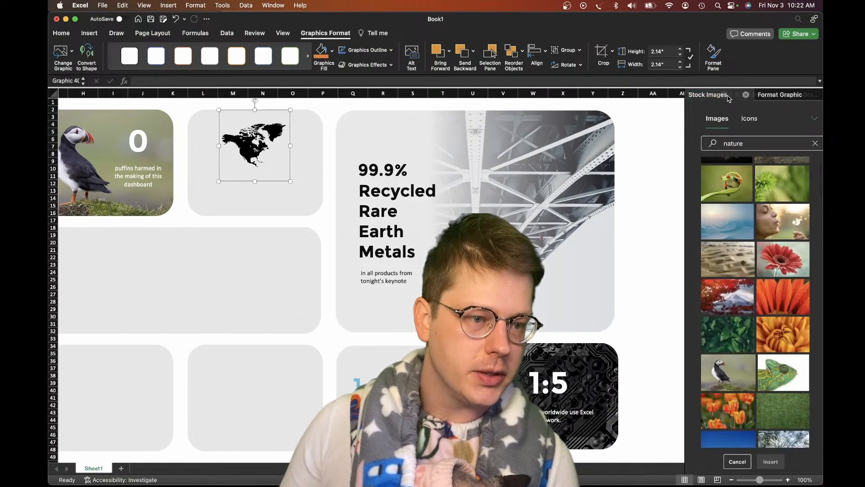
click(747, 95)
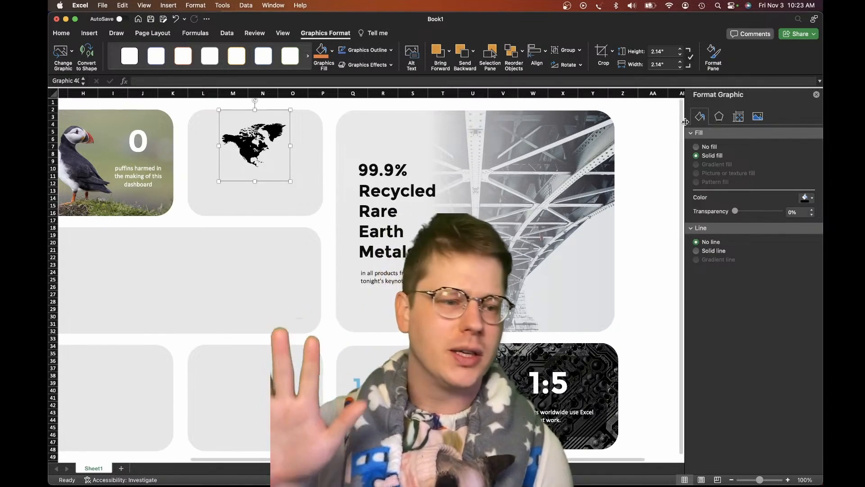
- Try light blue and red fills on the North America map, then settle on the recently used periwinkle blue
click(807, 197)
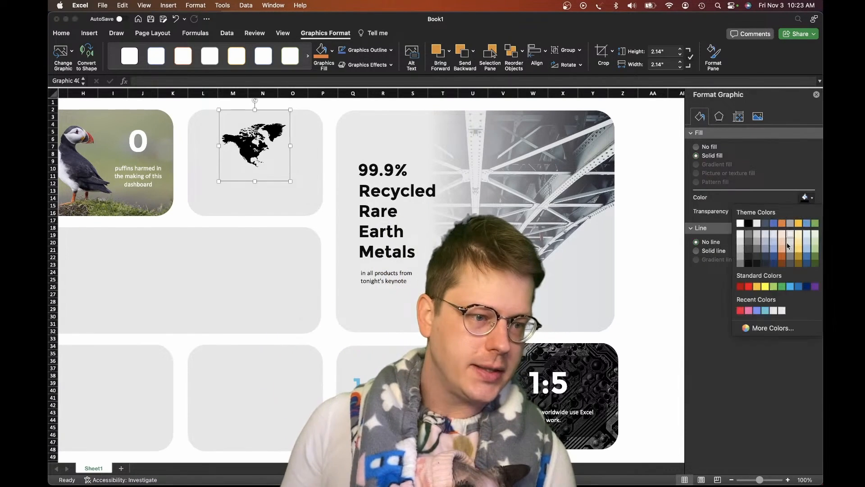
click(792, 287)
click(809, 198)
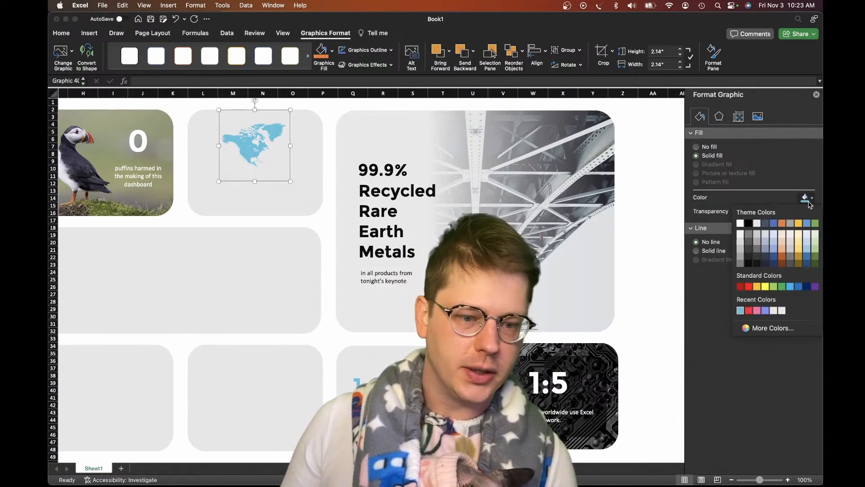
click(748, 311)
click(806, 197)
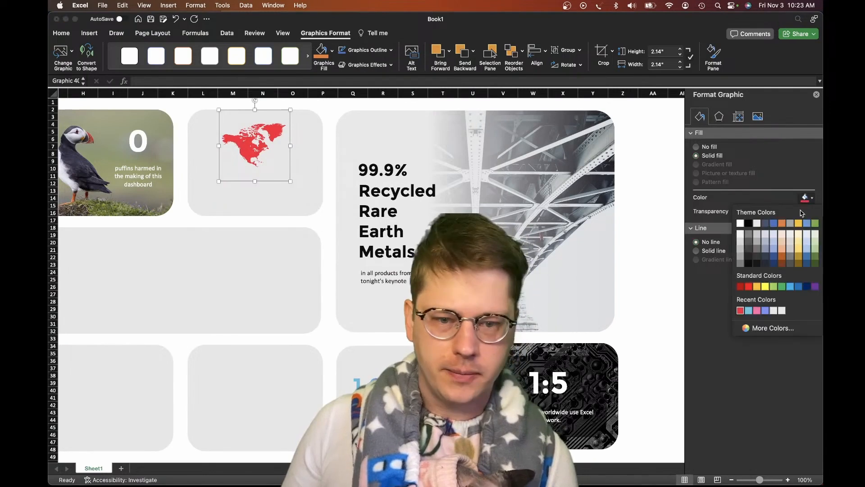
click(757, 311)
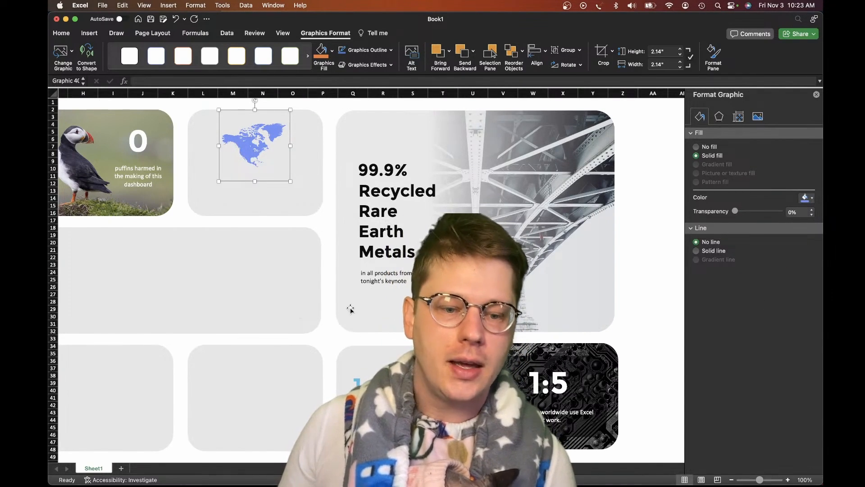
- Paste a caption copy under the map, reword it "Puffins can be found in North America and Europe from Newfoundland to Brittany." and enlarge its text box
key(super+v)
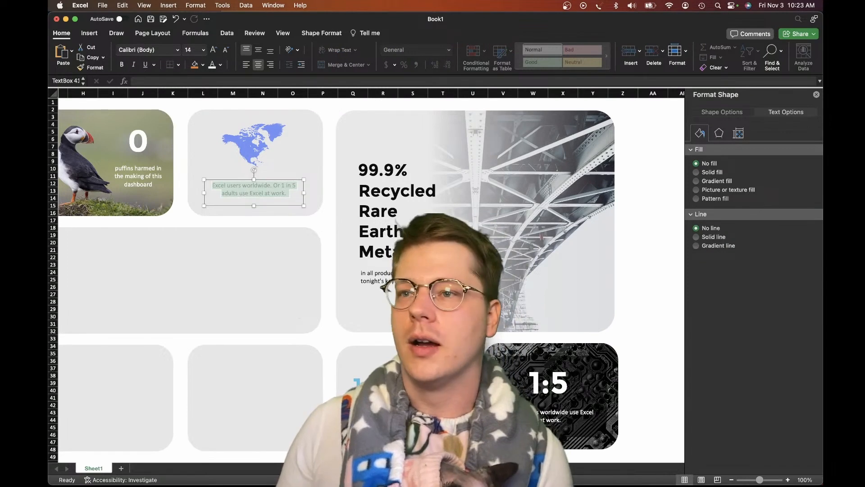
key(super+Tab)
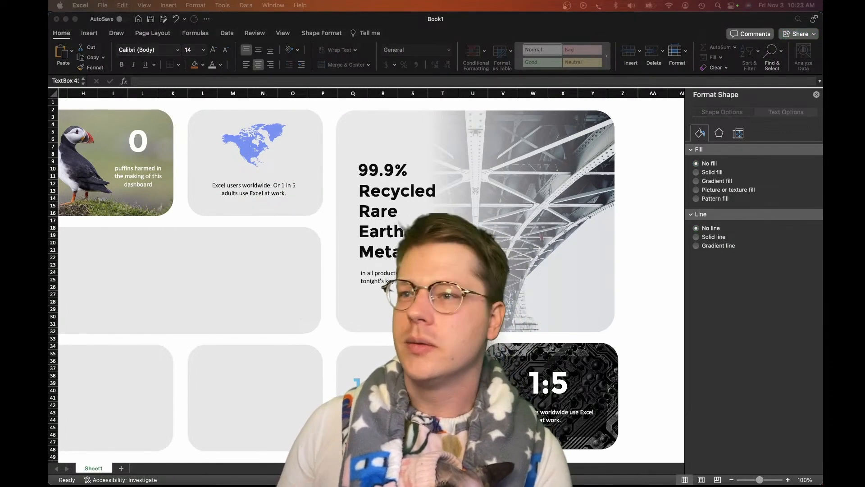
key(super+Tab)
text(Puffins can be found in North America and Europe from Newfoundland to Brittany)
click(317, 252)
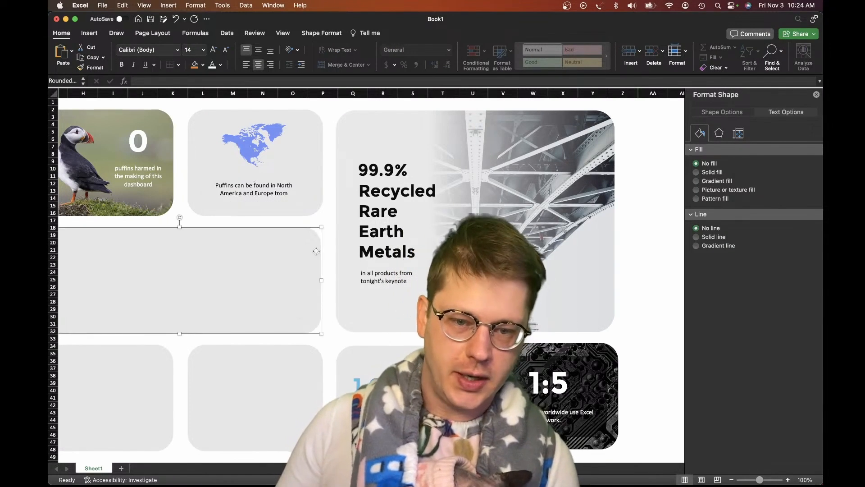
click(284, 195)
drag(254, 206, 279, 209)
click(276, 268)
- Examine the cards of the infographic and the supporting figures in the cells beside it
scroll(275, 270, right, 2)
scroll(276, 270, down, 5)
scroll(276, 269, right, 3)
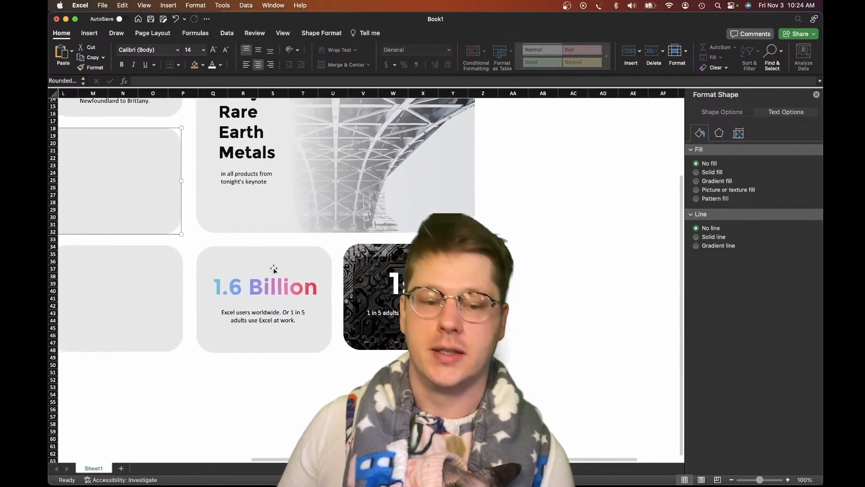
scroll(274, 270, up, 5)
scroll(274, 268, down, 1)
scroll(274, 269, left, 2)
scroll(273, 268, right, 1)
scroll(272, 266, down, 1)
scroll(270, 265, up, 2)
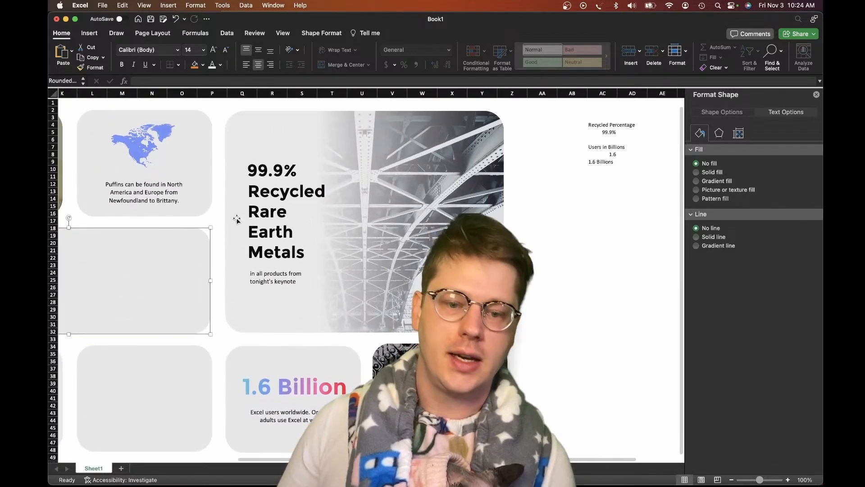
scroll(174, 166, up, 5)
scroll(232, 184, left, 2)
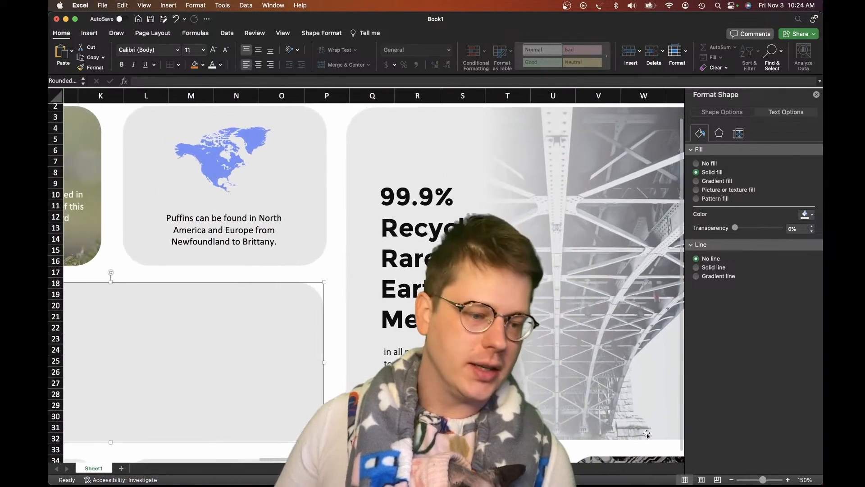
- Reduce the worksheet zoom to 100%
click(731, 480)
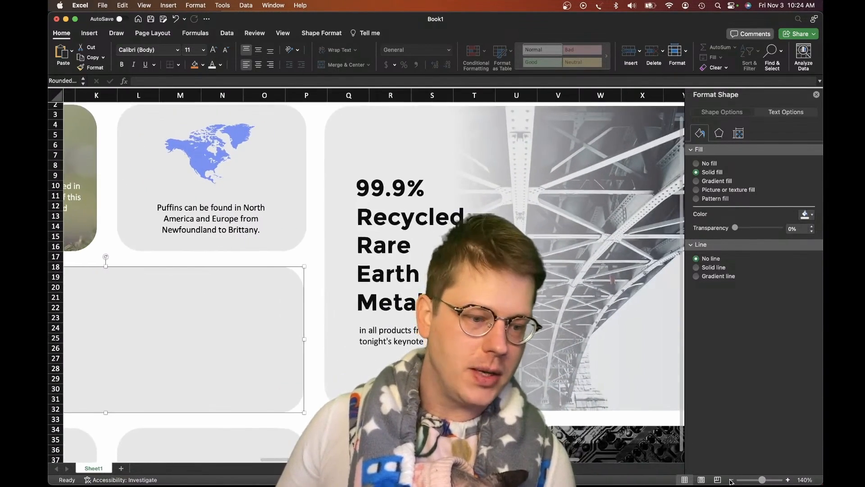
click(732, 480)
click(731, 481)
click(731, 481)
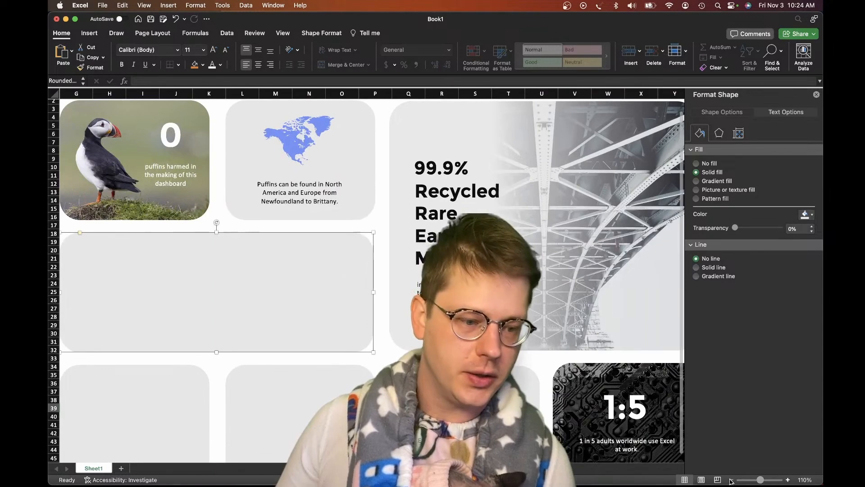
click(730, 480)
scroll(380, 280, up, 1)
scroll(380, 280, left, 2)
- Insert the Europe map from an icon search for "europe", enlarge it to 1.81" square and fit it beside the North America map
click(303, 175)
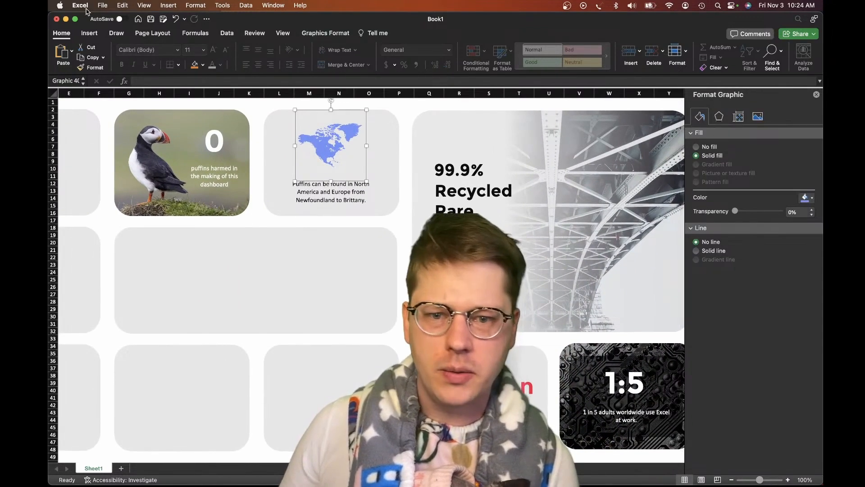
click(89, 34)
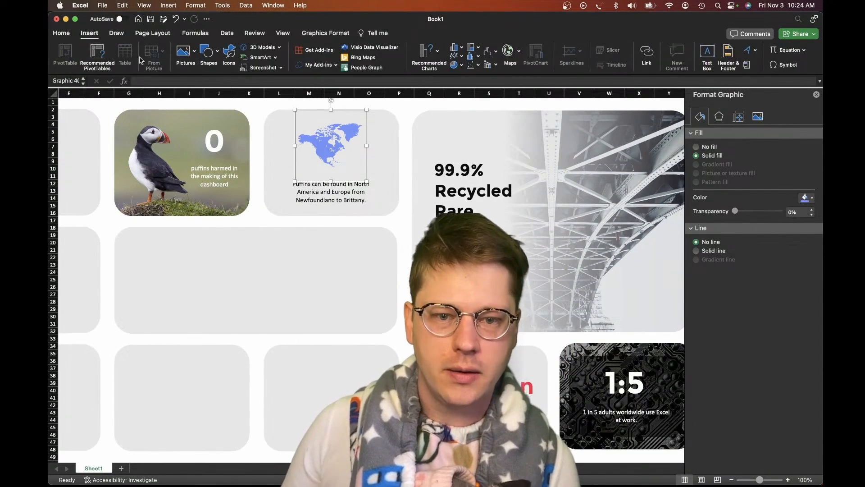
click(229, 54)
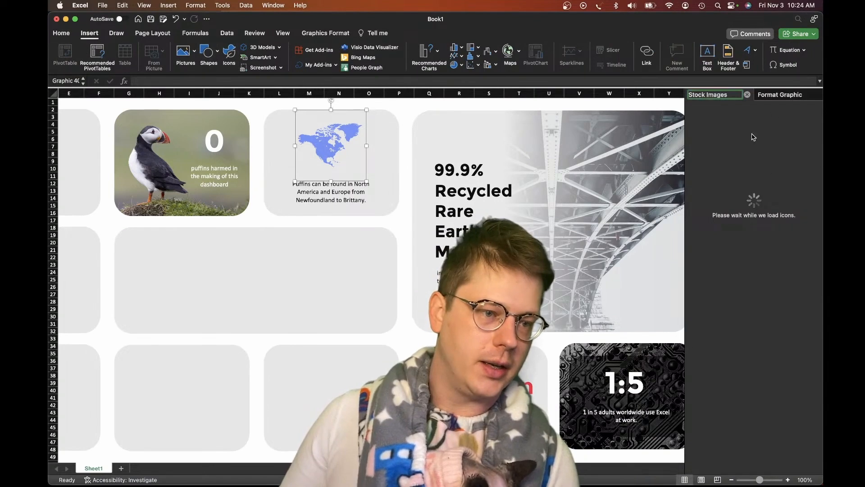
click(775, 462)
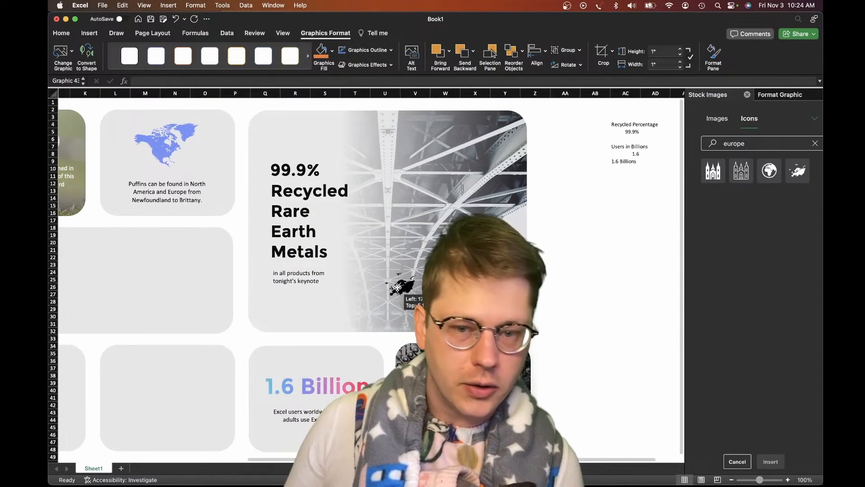
drag(406, 289, 152, 151)
click(215, 156)
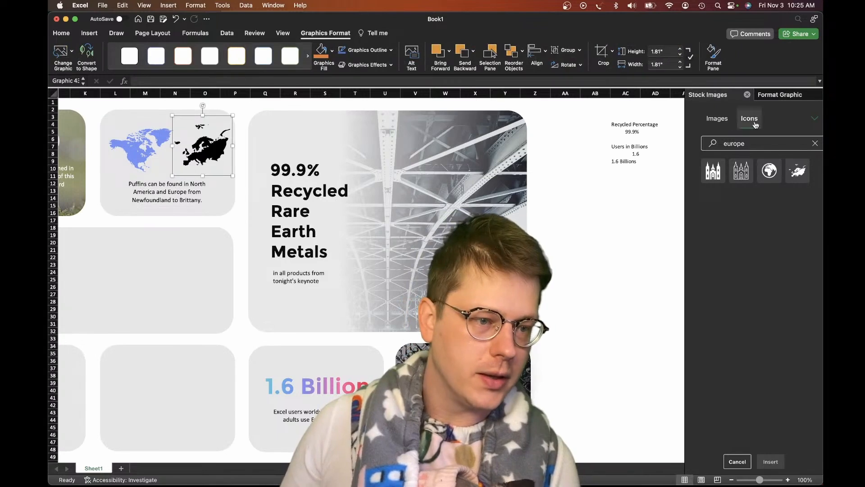
- Recolor the Europe map in the same periwinkle blue and move it slightly closer to the North America map
click(771, 97)
click(810, 198)
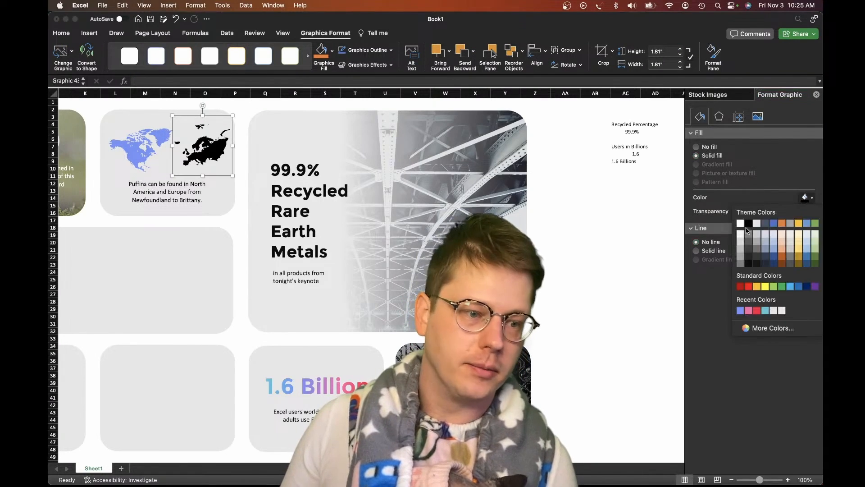
click(748, 231)
drag(204, 155, 198, 157)
scroll(216, 181, down, 2)
scroll(217, 180, up, 2)
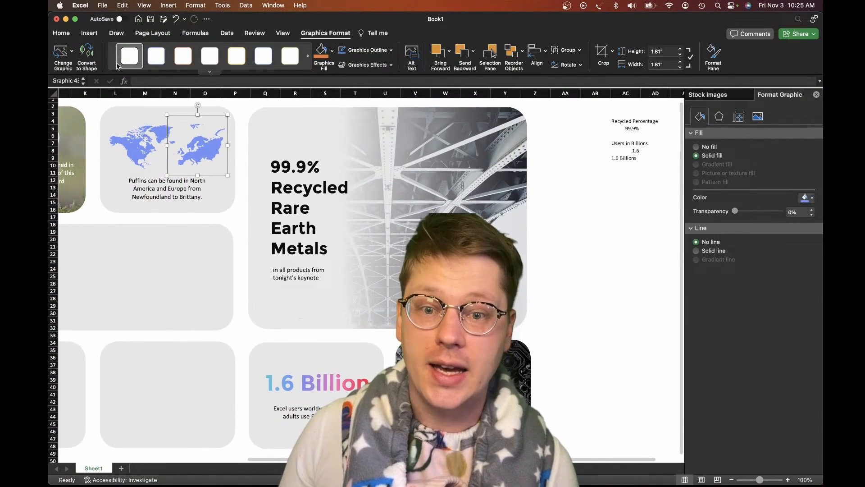
- Draw a rectangle about 2.08" wide and 0.43" high across the North America and Europe maps
click(89, 32)
click(217, 58)
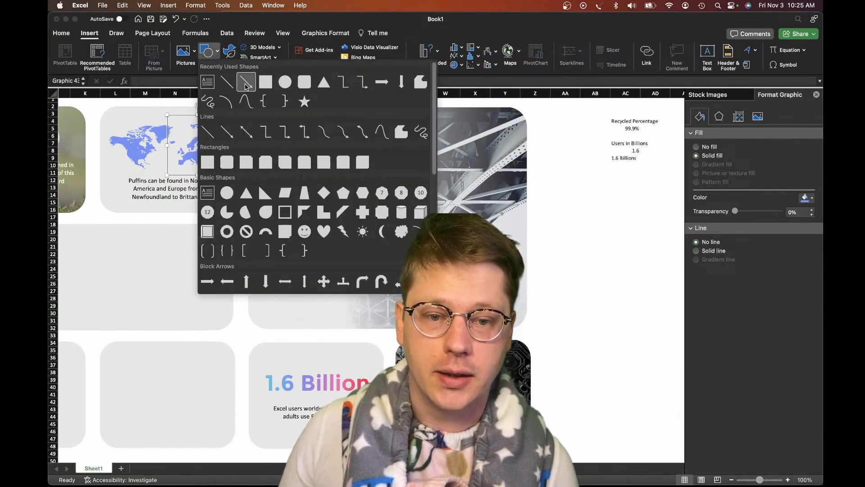
click(284, 83)
mouse_move(141, 133)
mouse_down()
mouse_move(210, 151)
mouse_move(188, 144)
mouse_up()
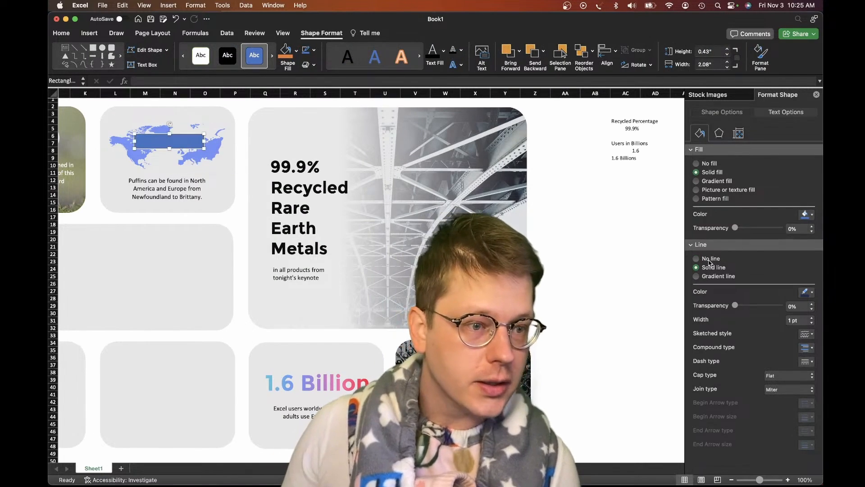
- Remove the rectangle's outline and give it the recent teal fill color with 53% transparency
click(710, 261)
click(807, 214)
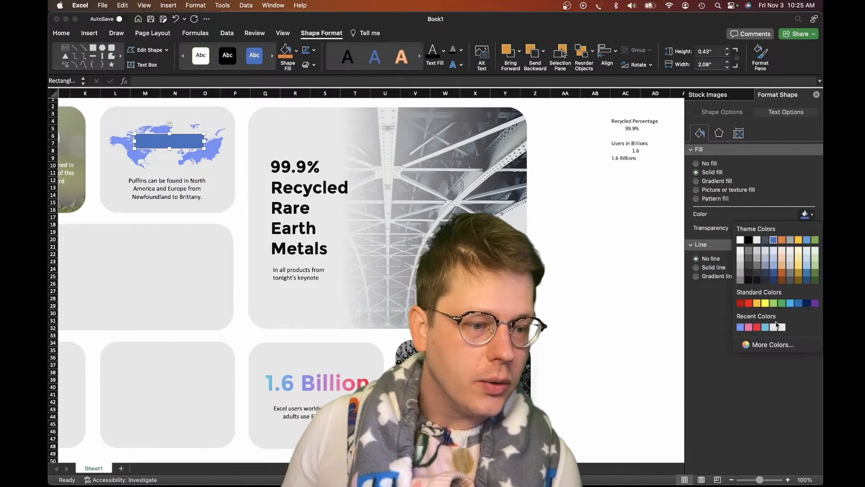
click(766, 328)
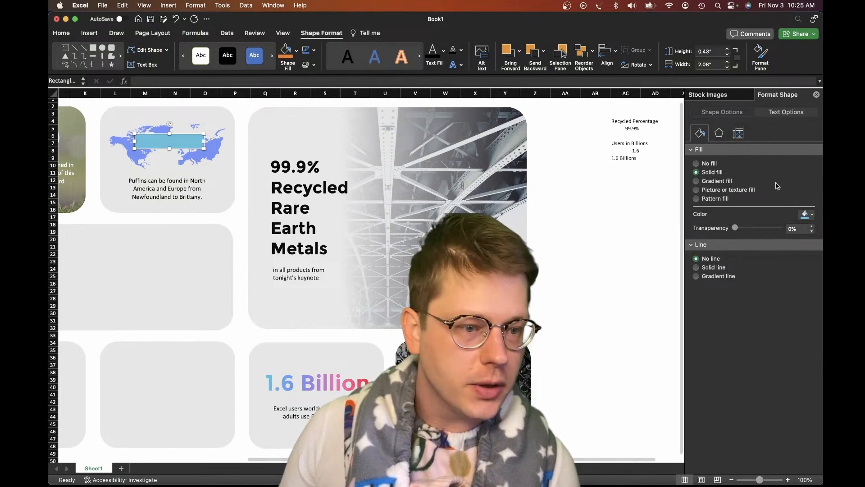
click(758, 228)
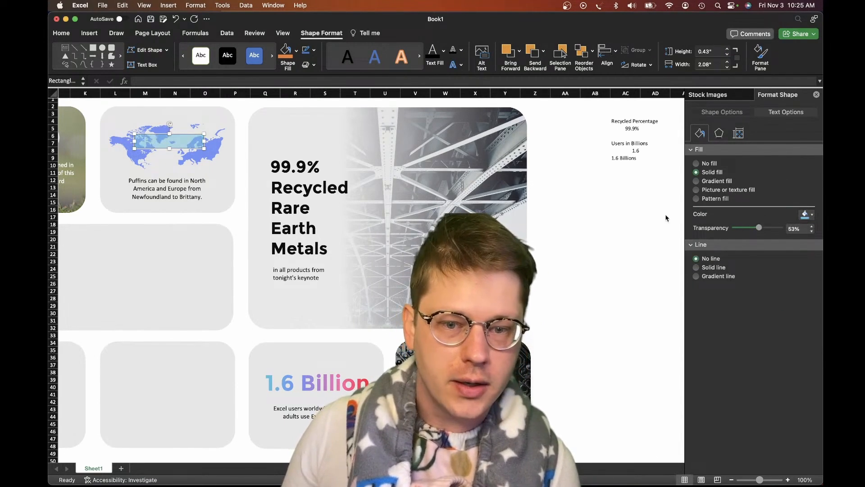
- Bring both the North America and Europe maps to the front, above the teal rectangle
click(159, 158)
shift+click(204, 157)
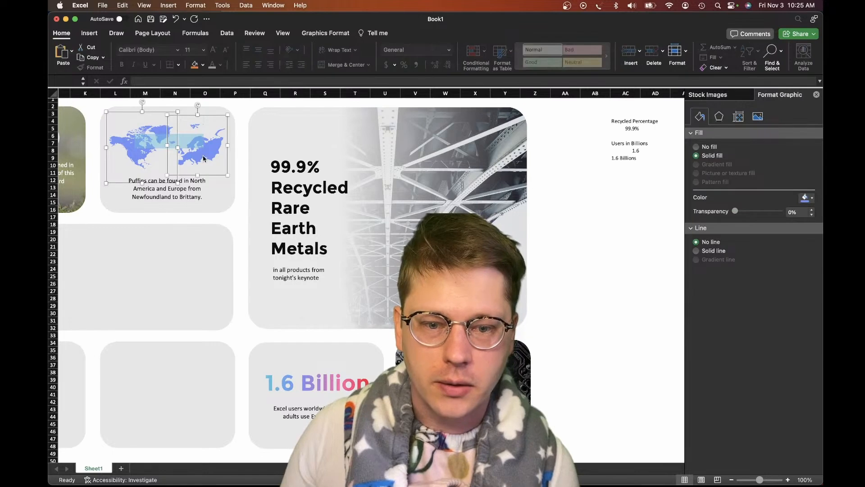
right_click(202, 156)
mouse_move(240, 243)
click(325, 243)
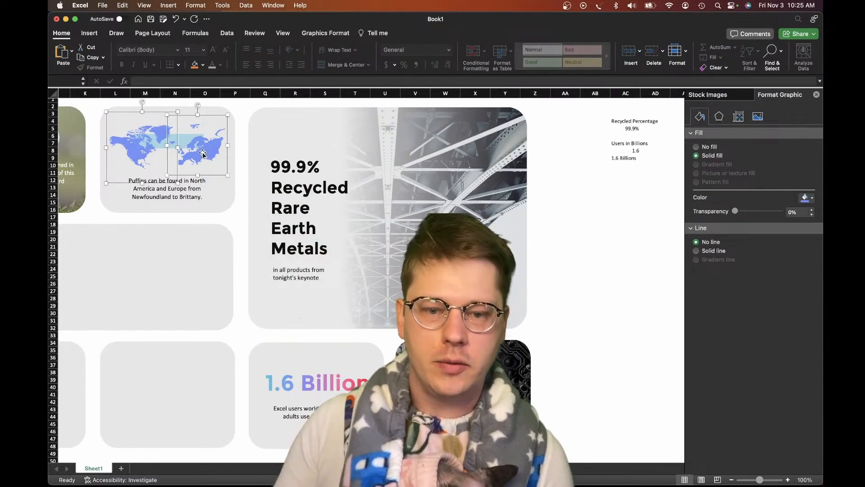
drag(190, 142, 179, 139)
click(322, 187)
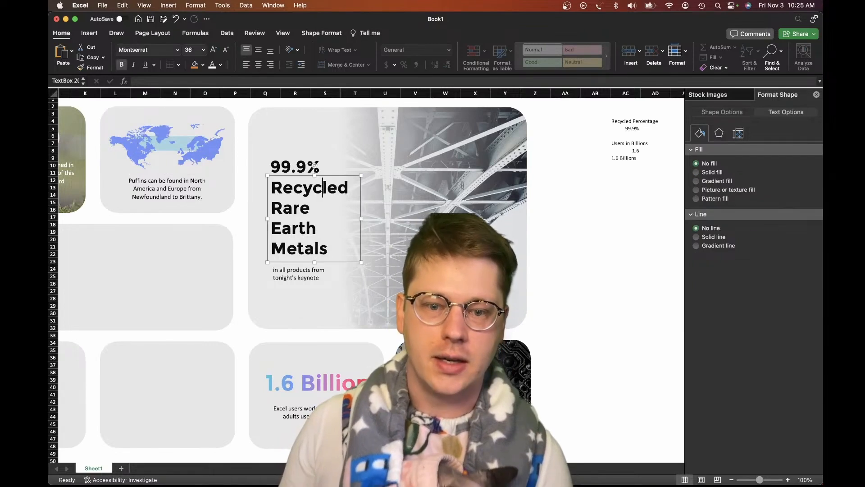
- Change the fill of the rectangle behind the maps to the teal-to-red linear gradient
scroll(377, 287, left, 5)
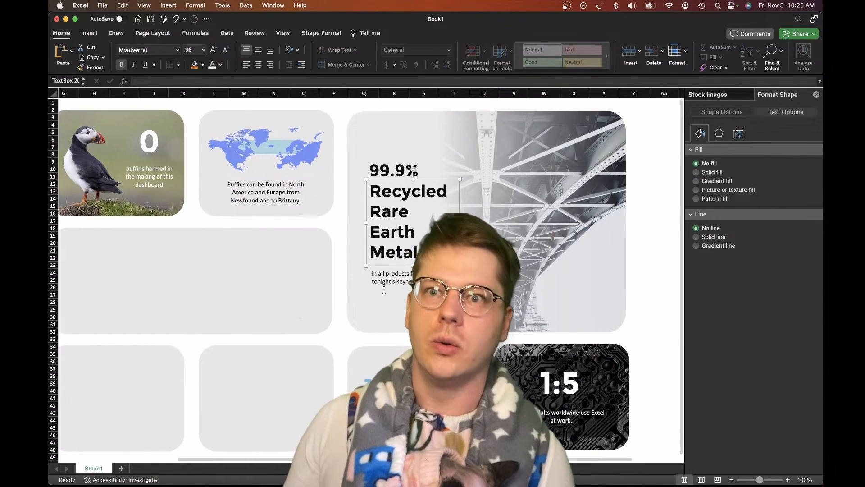
scroll(379, 284, left, 3)
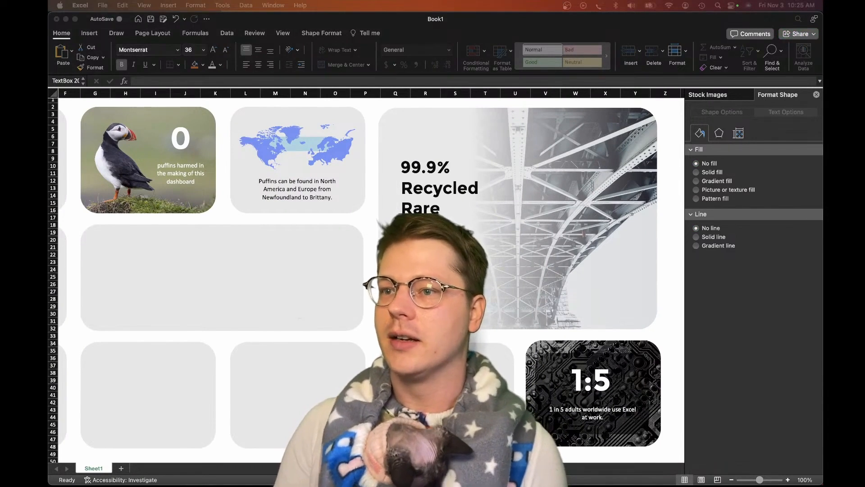
scroll(333, 368, right, 5)
scroll(333, 369, down, 2)
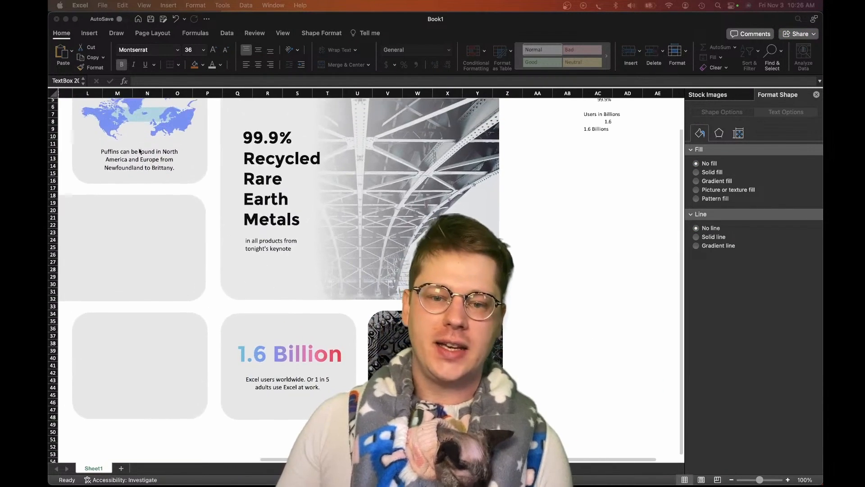
click(174, 129)
click(162, 125)
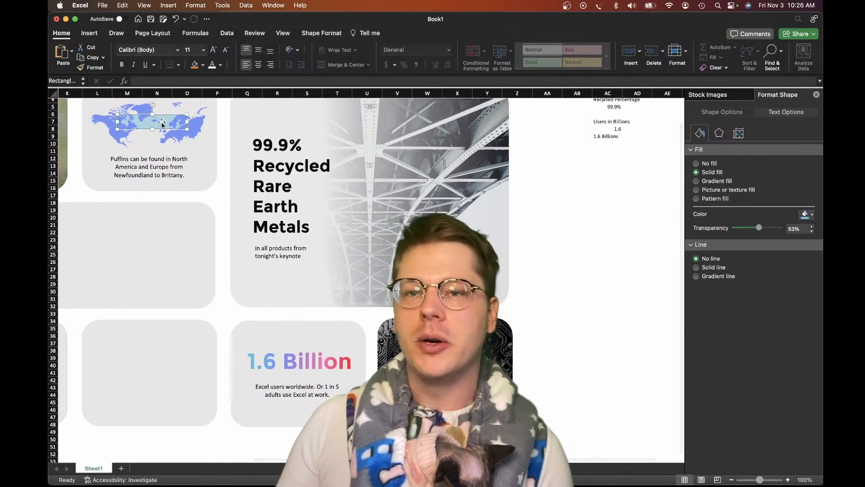
scroll(162, 122, up, 1)
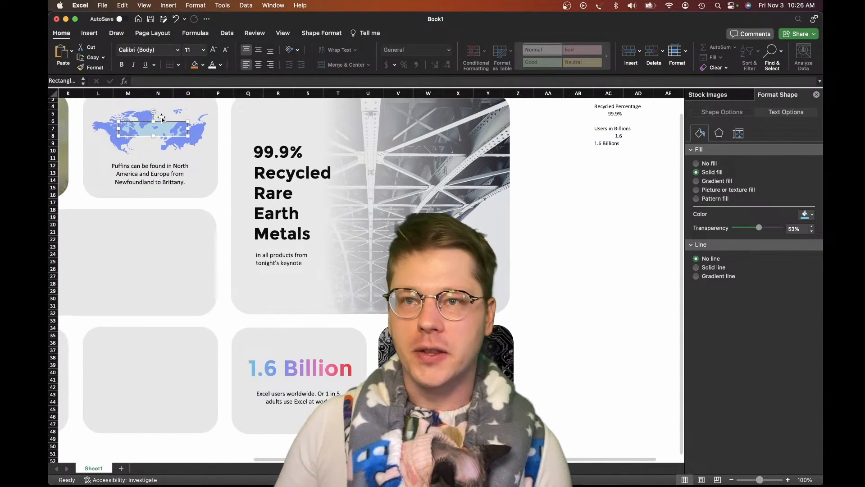
click(712, 181)
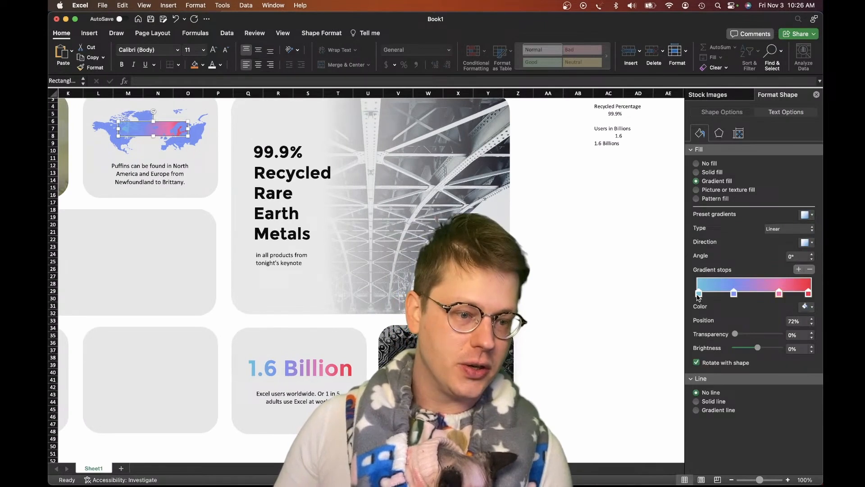
- Make the rectangle's gradient stops semi-transparent, with 63% for the teal stop and 61% for the pink stop
drag(755, 334, 763, 334)
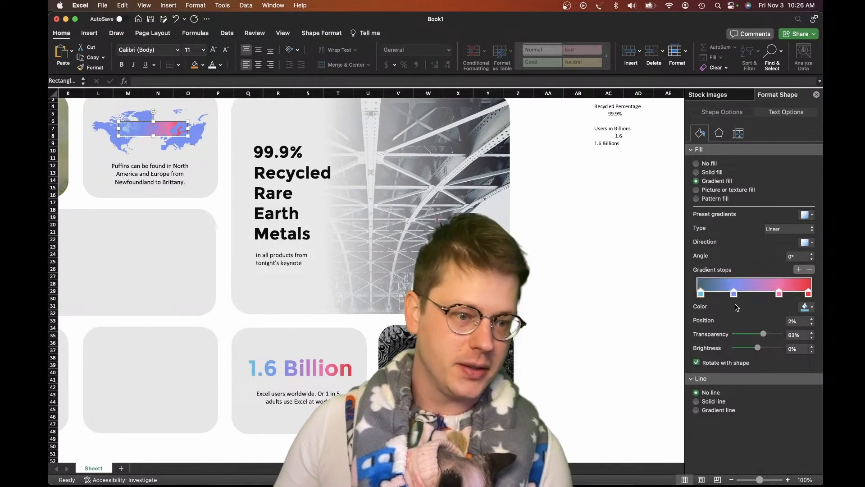
click(735, 293)
click(760, 333)
click(762, 334)
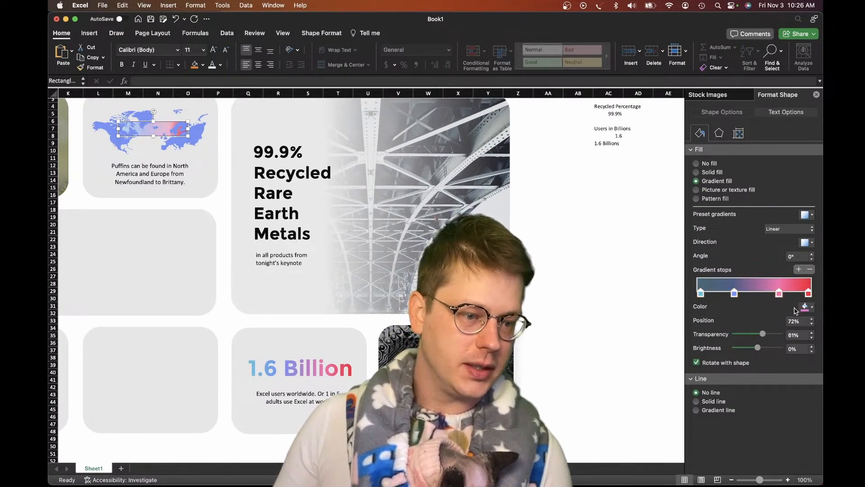
click(809, 294)
- Examine the infographic's layout and select the wide empty card below the puffin and map cards
scroll(108, 230, up, 3)
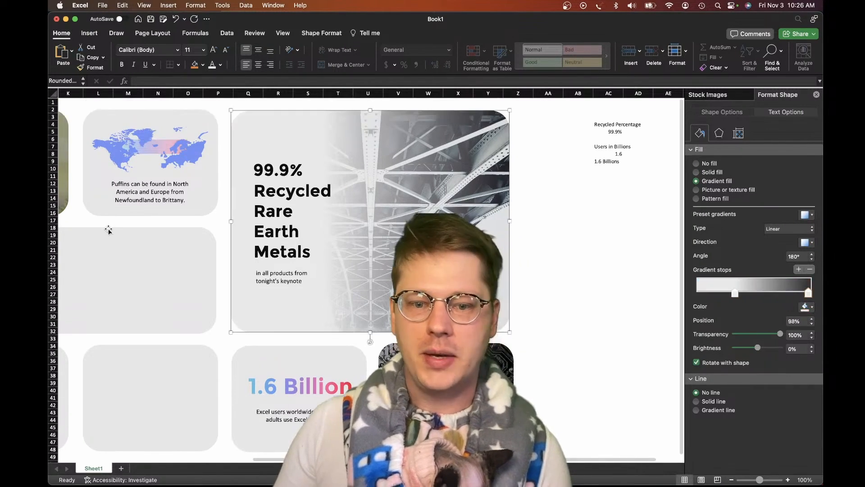
scroll(108, 230, left, 3)
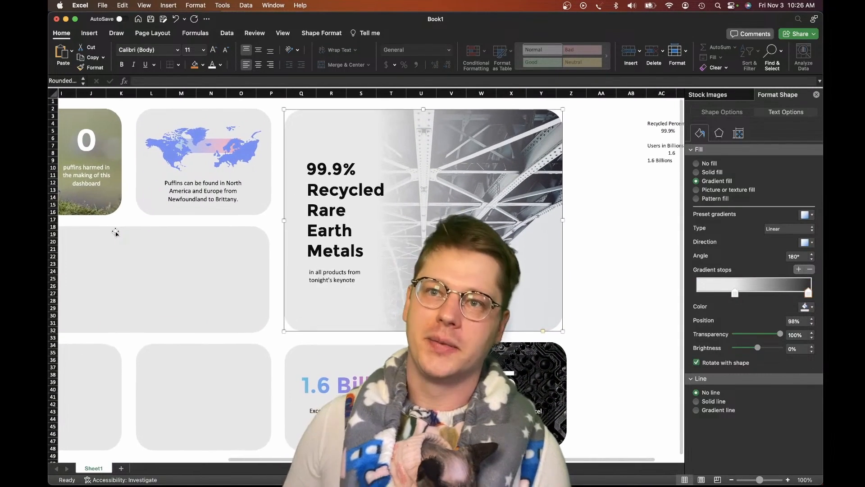
scroll(115, 233, down, 3)
scroll(116, 233, left, 3)
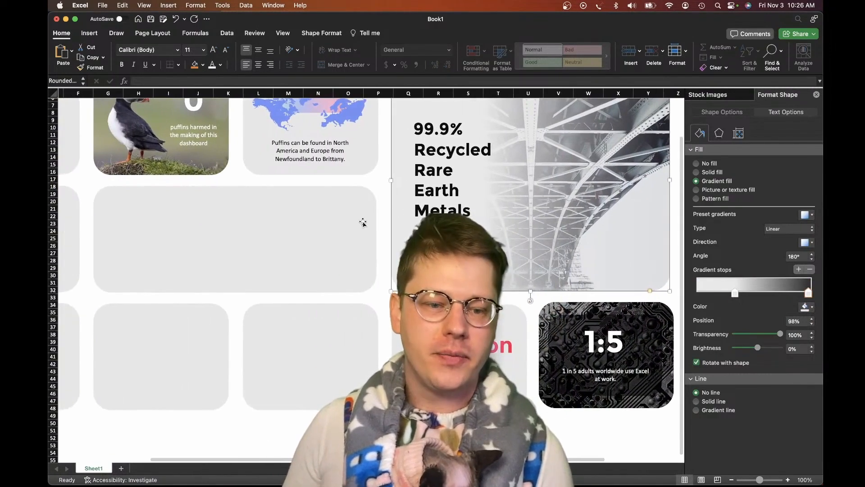
scroll(363, 223, up, 3)
scroll(364, 223, left, 2)
click(320, 263)
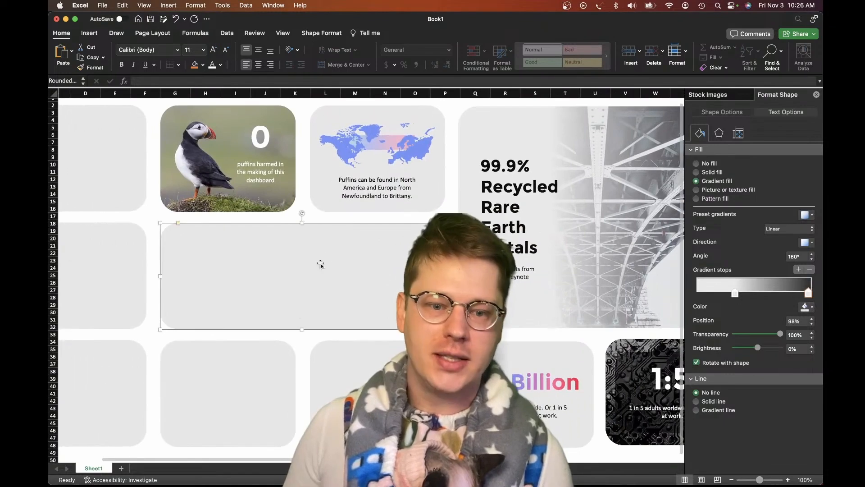
scroll(324, 222, down, 1)
scroll(324, 222, right, 1)
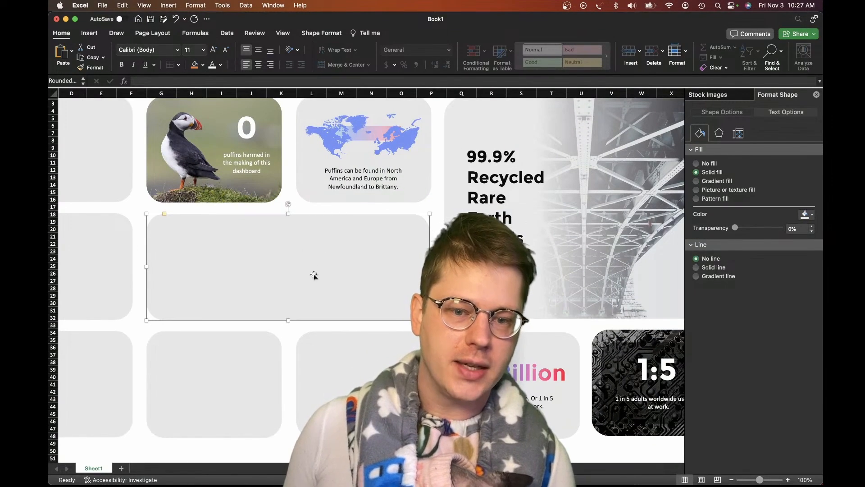
scroll(314, 275, right, 2)
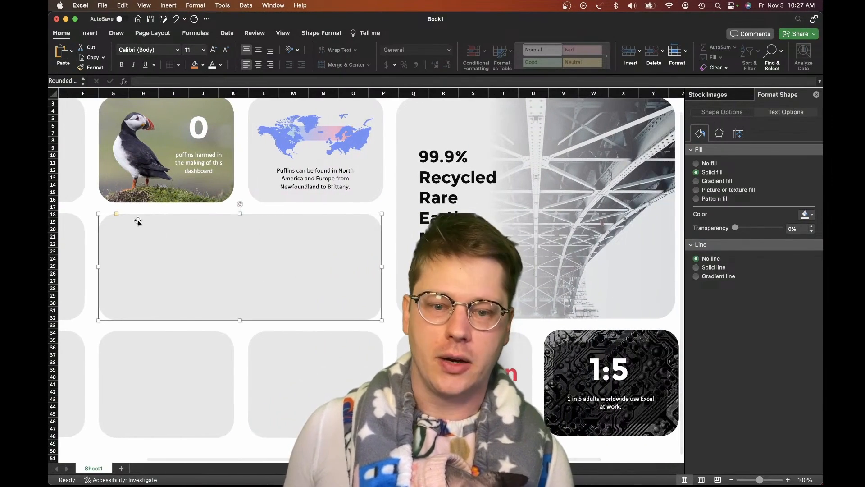
- Switch to Chrome to check the Apple tile summary graphics for design ideas, and return to Excel
drag(355, 20, 372, 20)
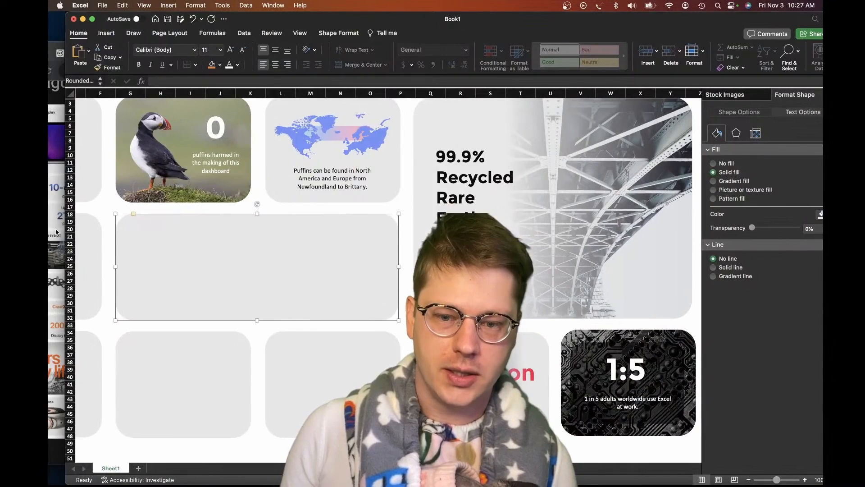
click(55, 232)
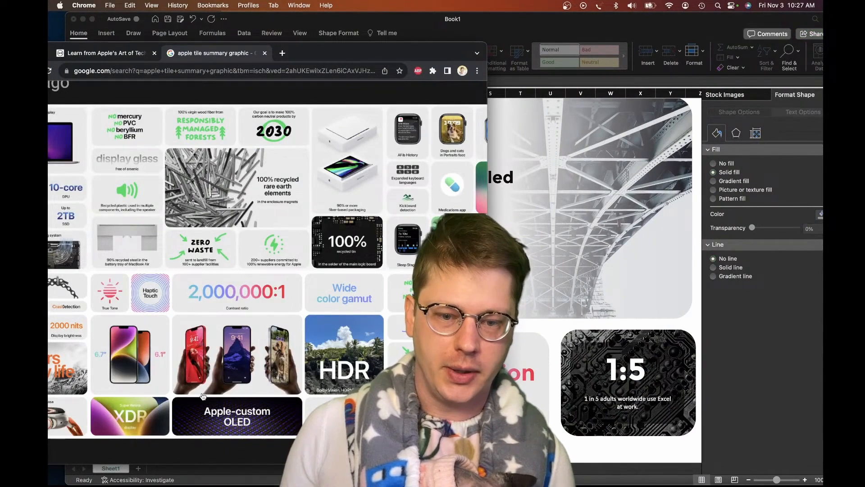
click(558, 301)
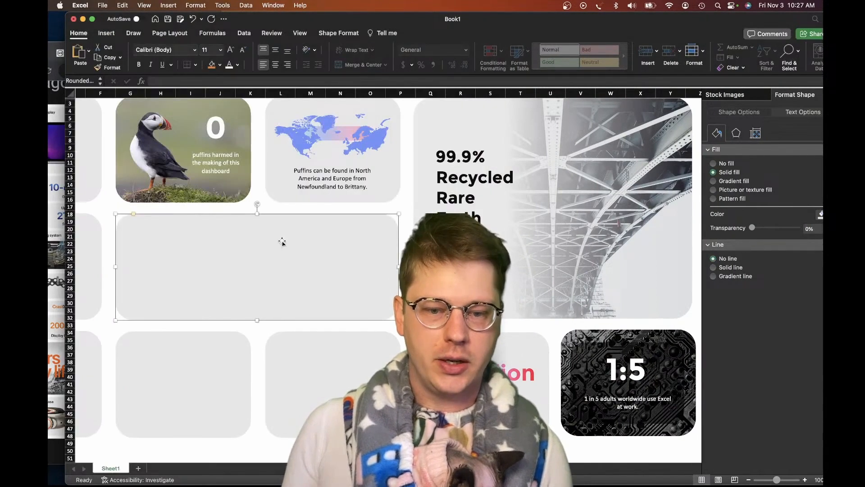
drag(191, 29, 174, 30)
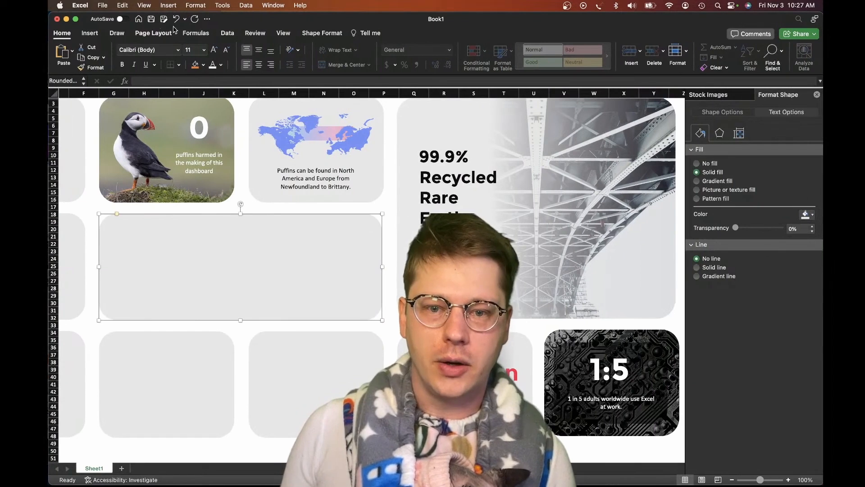
- Open the stock image library for a picture placed over cells and search it for "textures"
click(92, 34)
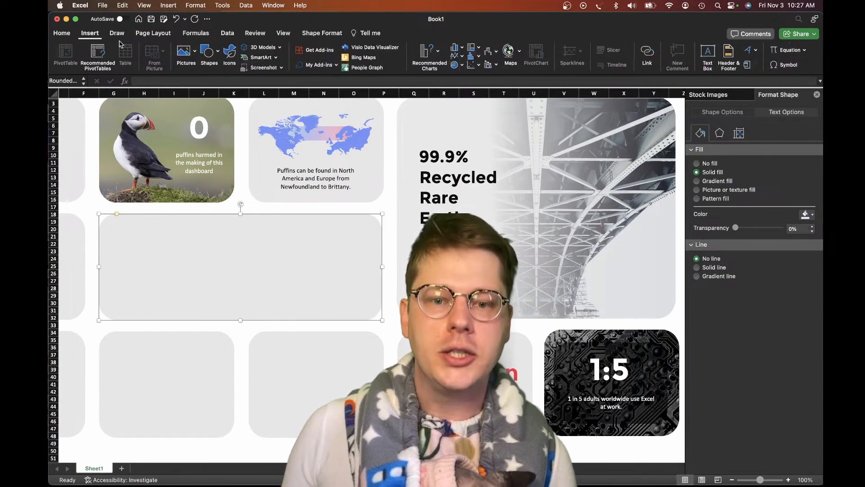
click(192, 51)
mouse_move(225, 77)
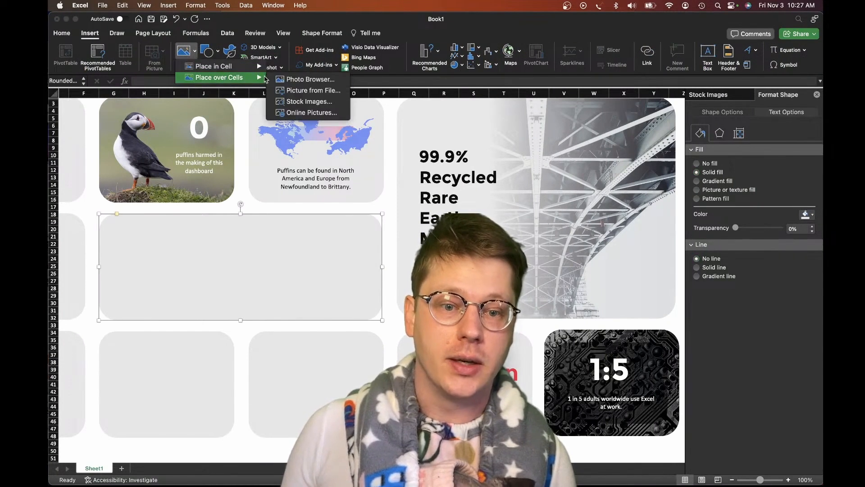
click(300, 103)
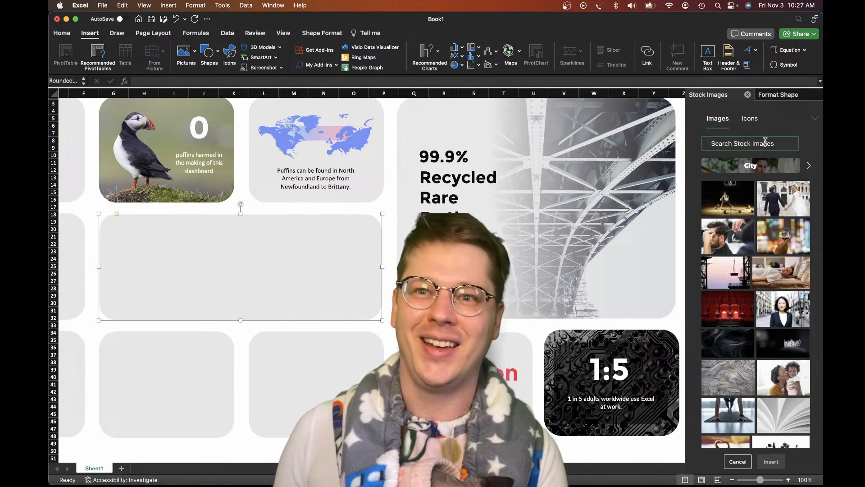
text(s)
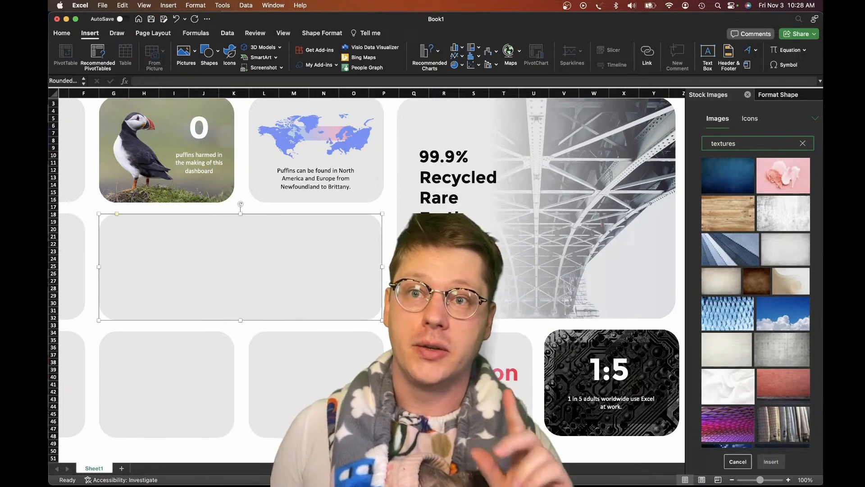
- Insert two stock textures onto the sheet: the blue-purple wireframe mesh and the dark image with glowing blue rings
scroll(739, 396, down, 5)
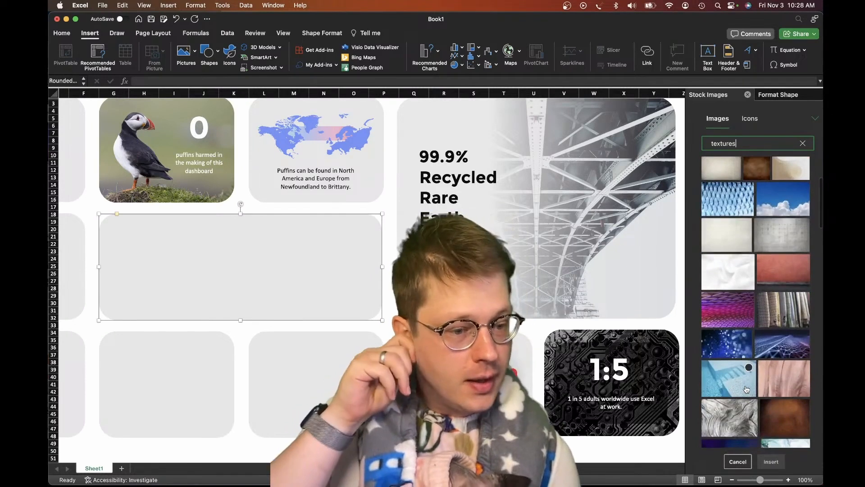
click(788, 281)
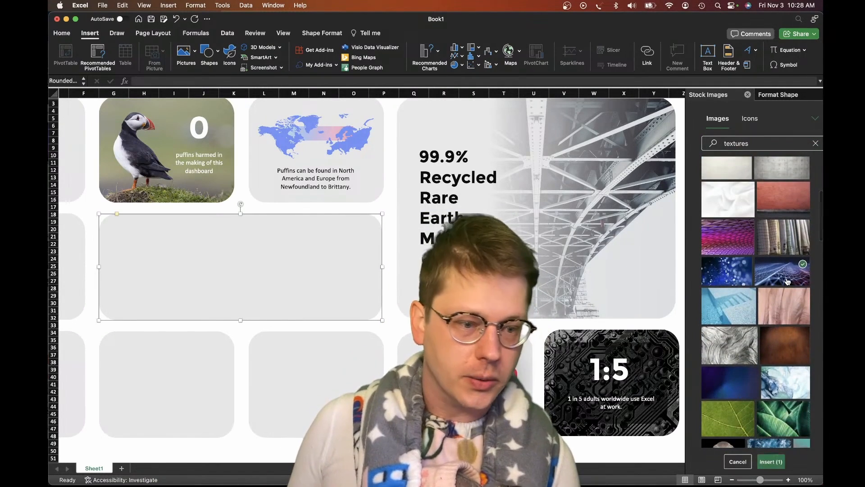
scroll(739, 252, down, 3)
scroll(736, 249, down, 3)
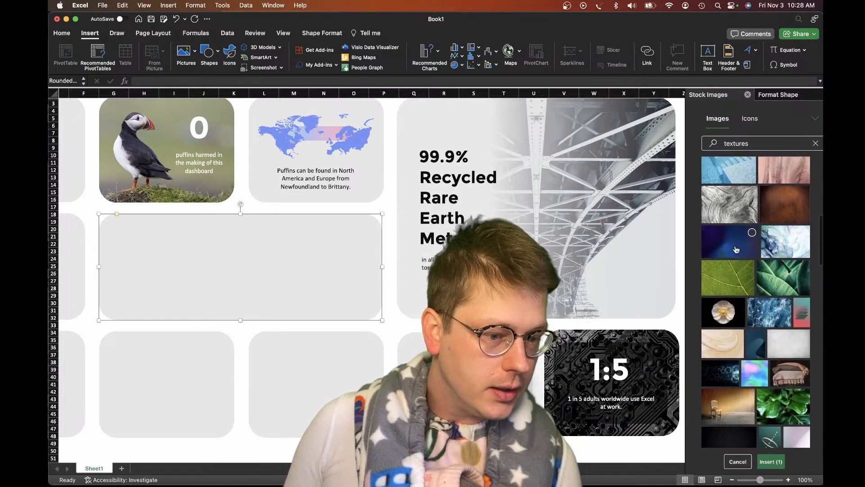
scroll(738, 255, down, 2)
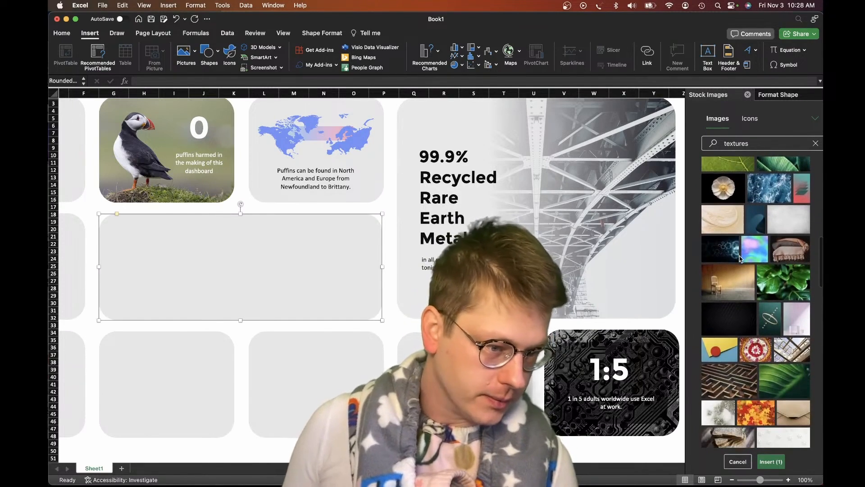
click(729, 254)
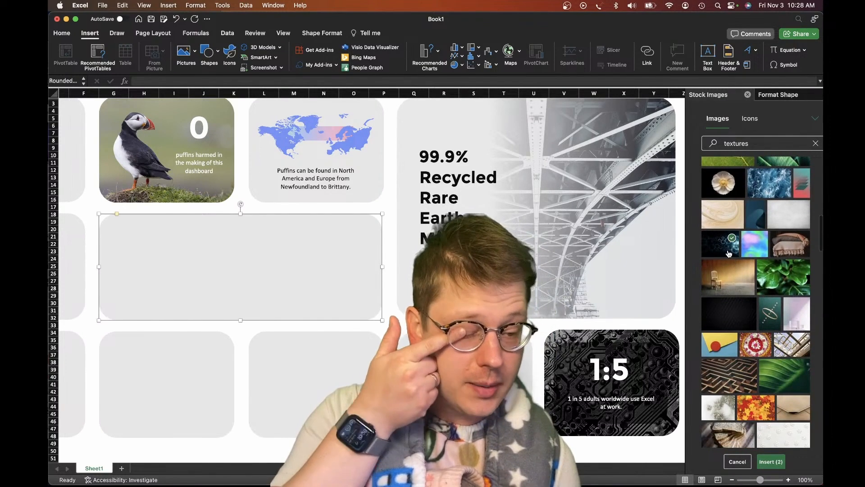
scroll(728, 253, down, 3)
scroll(729, 252, down, 10)
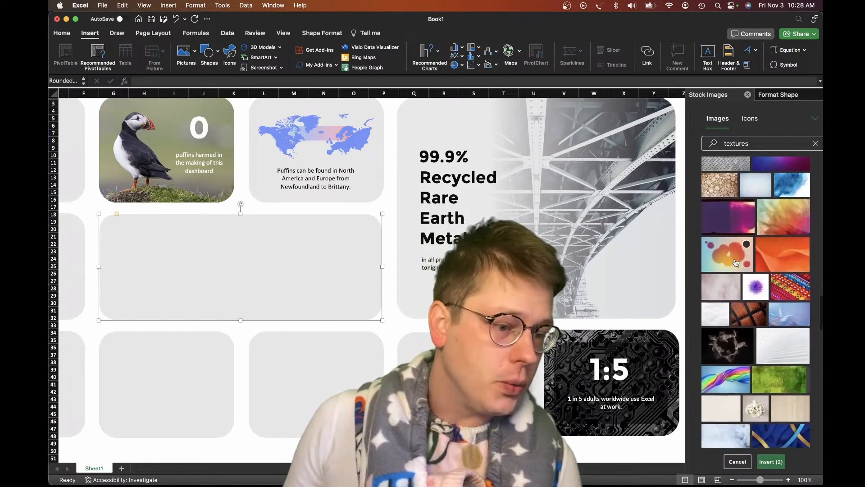
scroll(748, 387, down, 8)
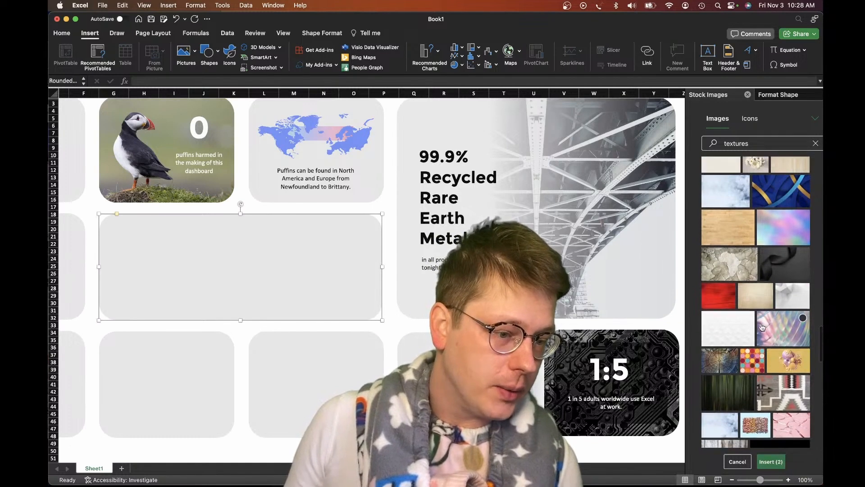
scroll(750, 382, down, 8)
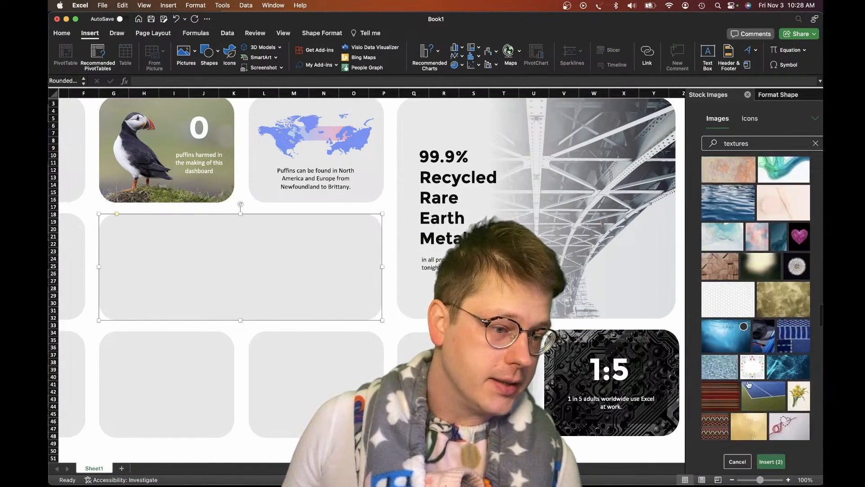
click(767, 461)
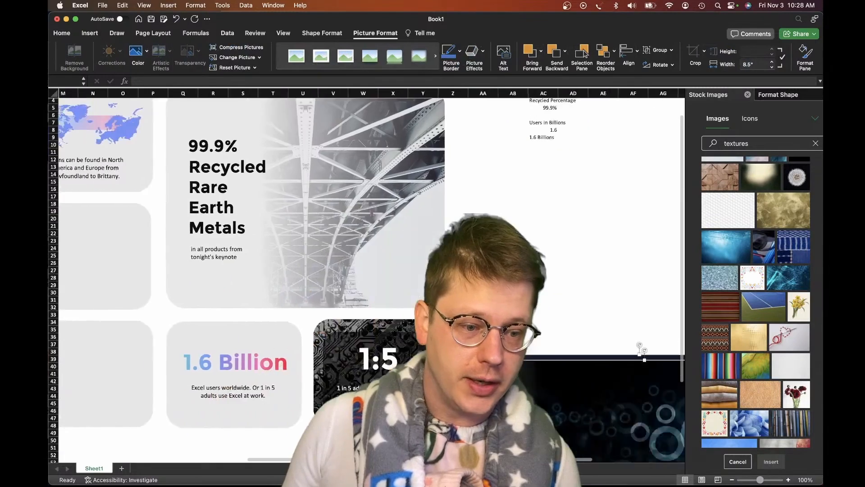
- Move the wireframe mesh picture over beside the wide empty card and cut it to the clipboard
drag(475, 324, 370, 299)
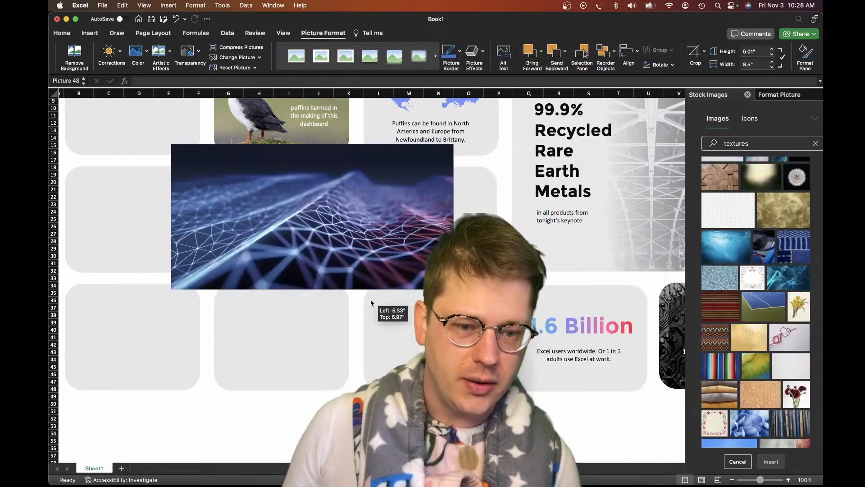
click(356, 230)
drag(356, 230, 406, 304)
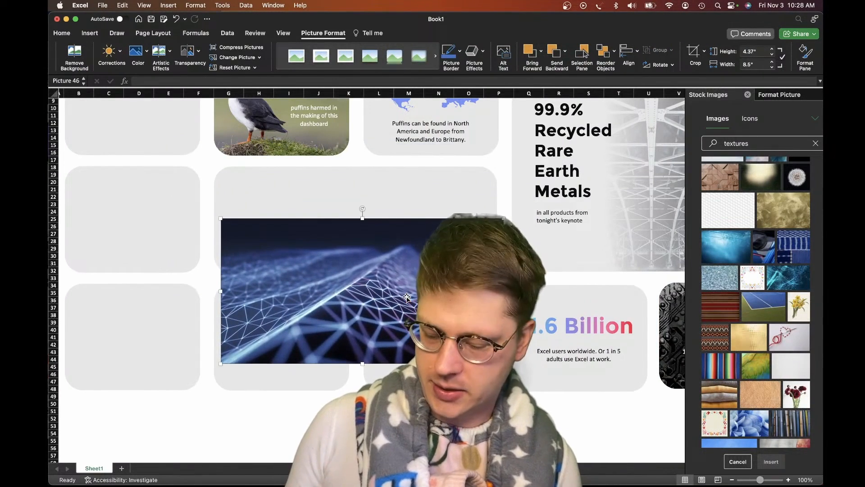
click(413, 209)
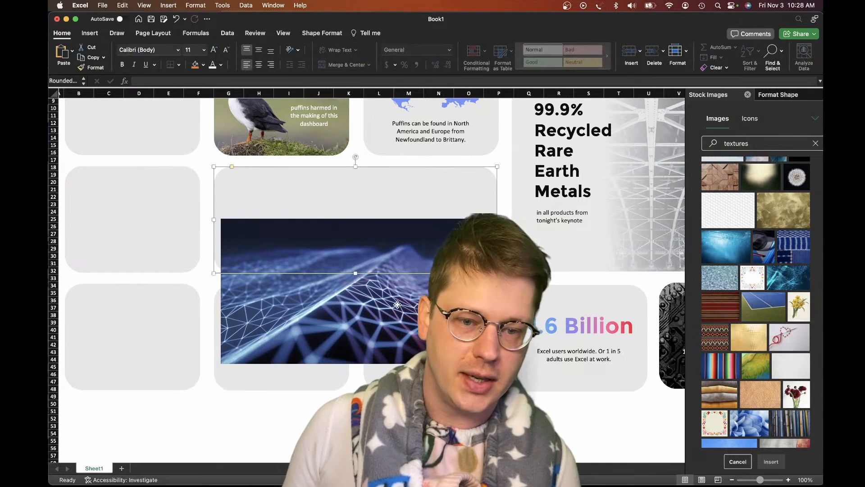
click(384, 302)
key(Delete)
- Fill the wide empty card below the puffin and map cards with the wireframe mesh picture from the clipboard
click(369, 228)
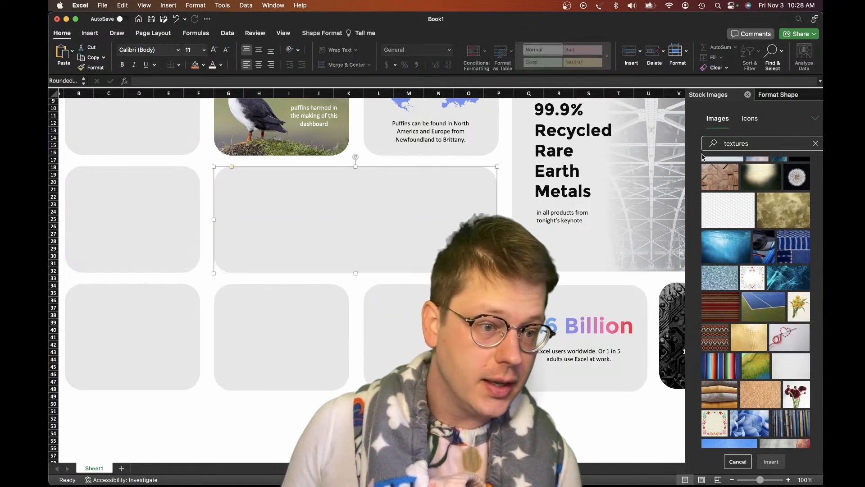
click(789, 97)
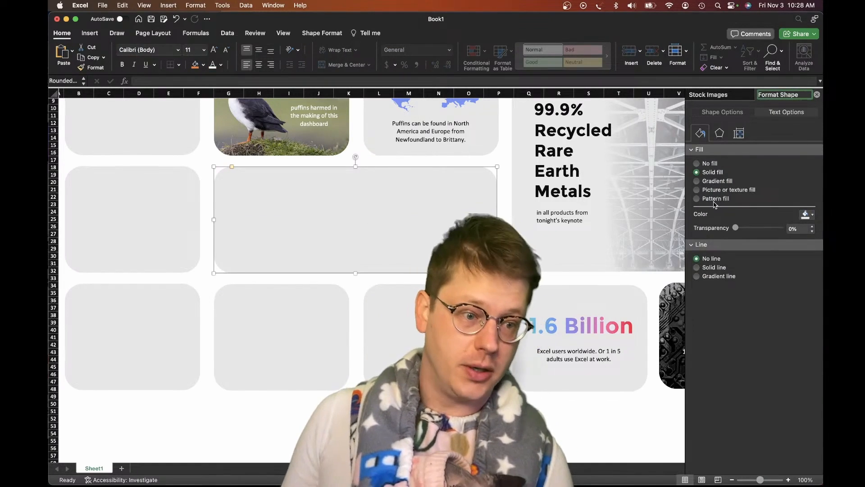
click(716, 191)
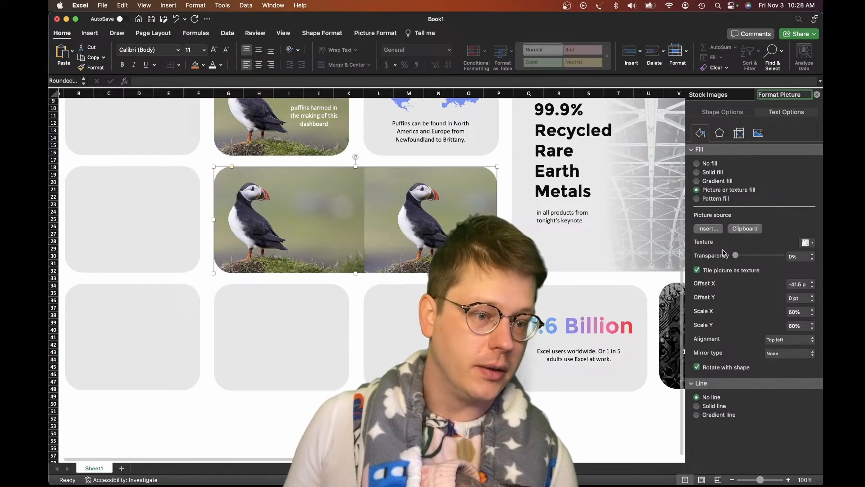
click(733, 230)
click(413, 305)
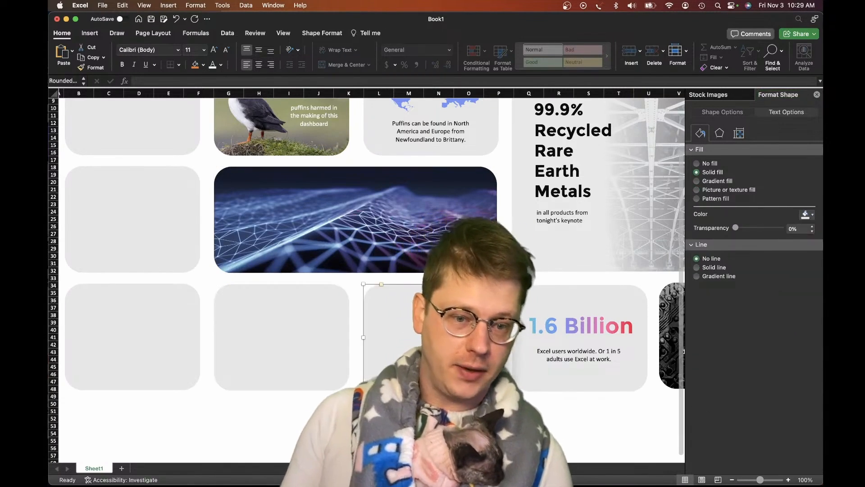
- Try to adjust the top offset of the wide card's picture fill
scroll(413, 305, up, 3)
scroll(413, 305, right, 1)
scroll(413, 305, up, 5)
scroll(414, 305, right, 2)
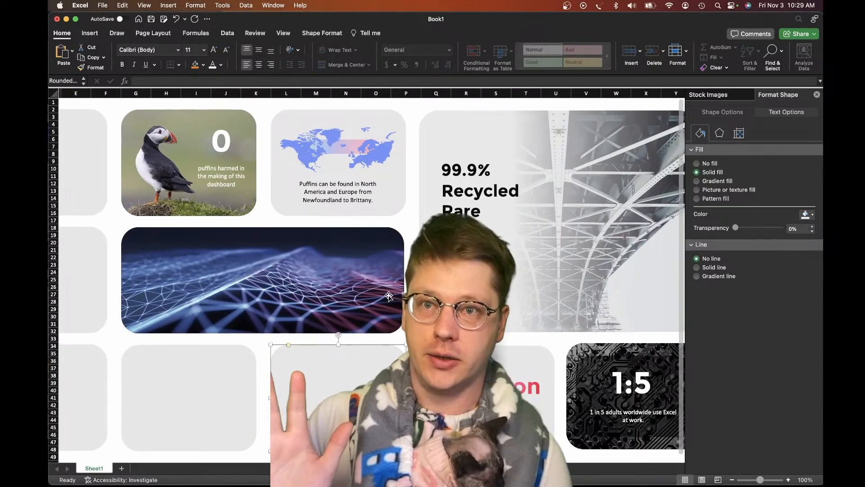
click(342, 251)
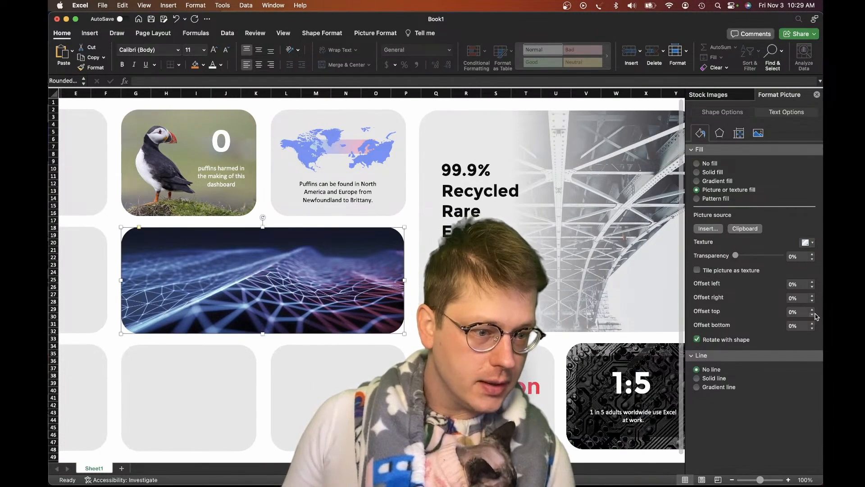
click(816, 316)
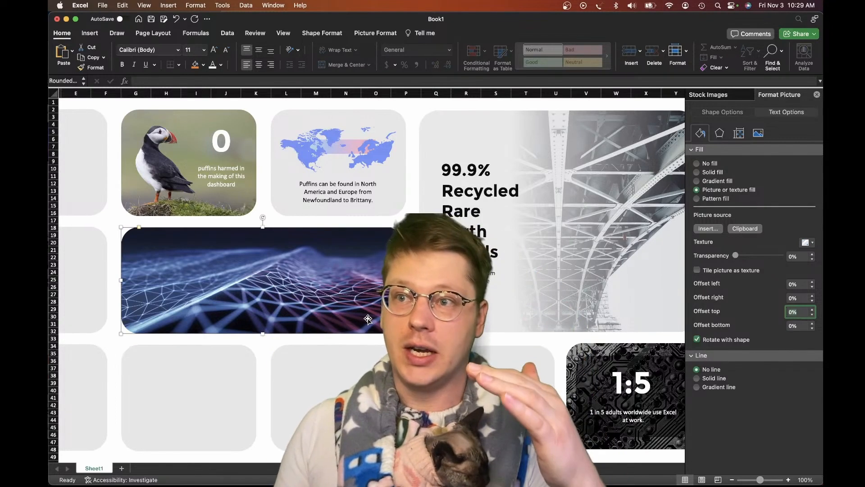
- Duplicate the wide mesh card and give the copy a linear gradient fill at a 90° angle
click(328, 307)
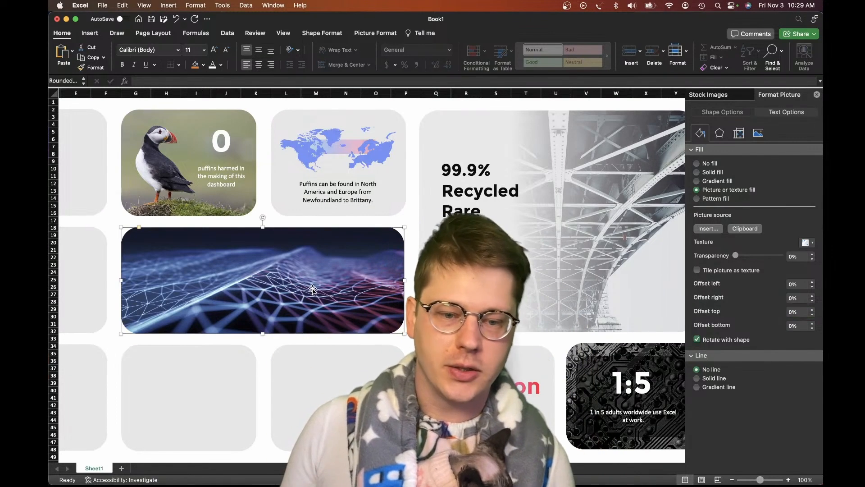
key(super+c)
key(super+v)
drag(313, 290, 324, 336)
click(703, 180)
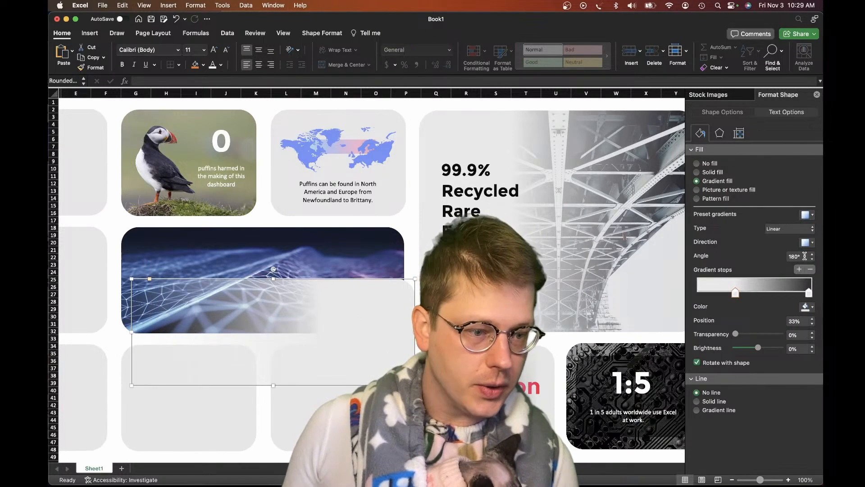
drag(805, 257, 773, 259)
text(90)
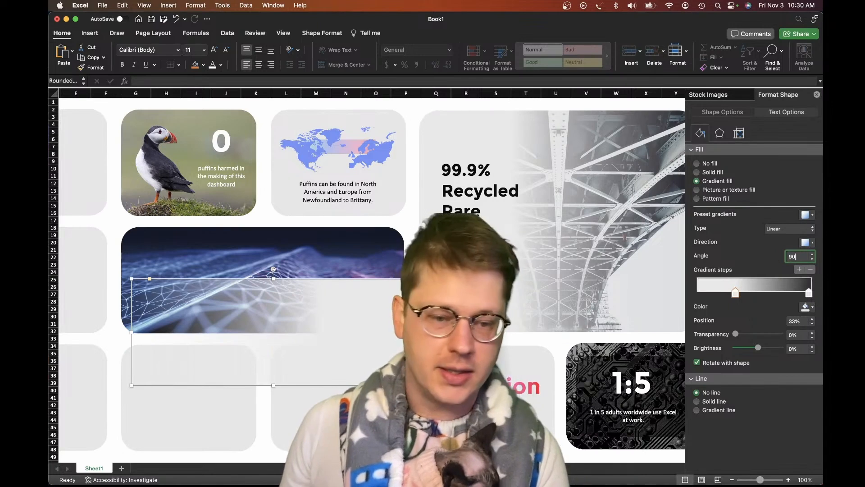
key(Return)
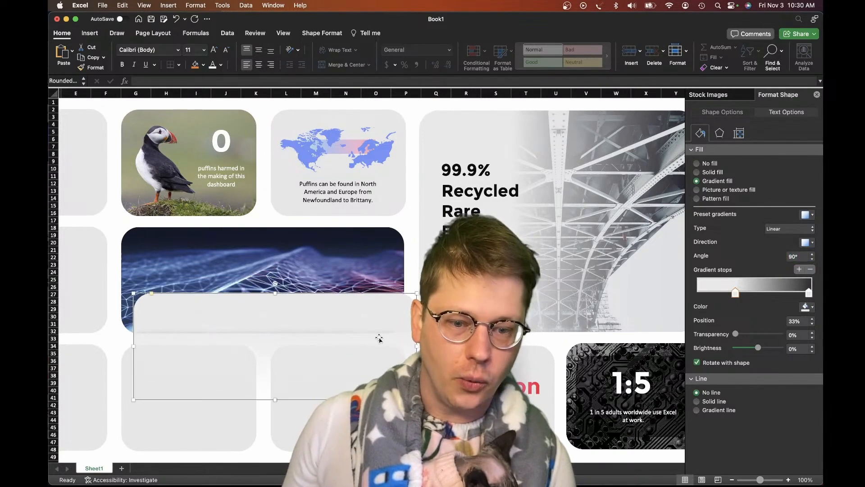
- Color the copy's 33% gradient stop with the dark navy sampled from the upper part of the mesh picture
click(807, 307)
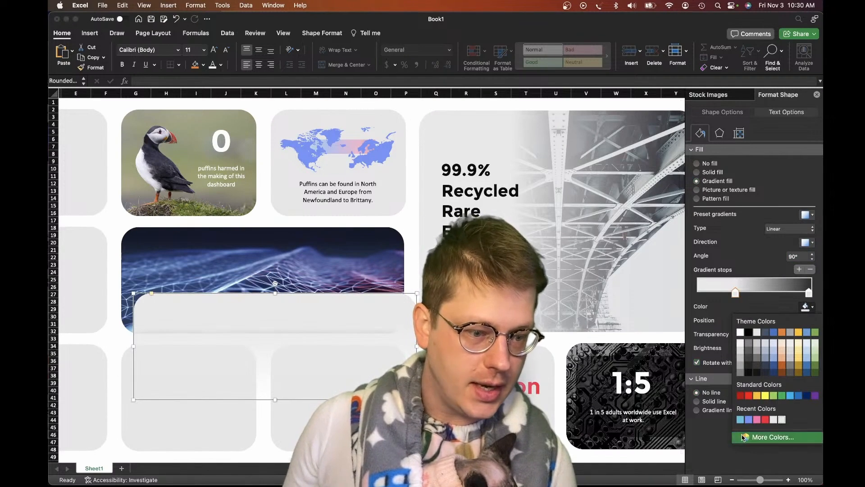
click(771, 437)
click(366, 244)
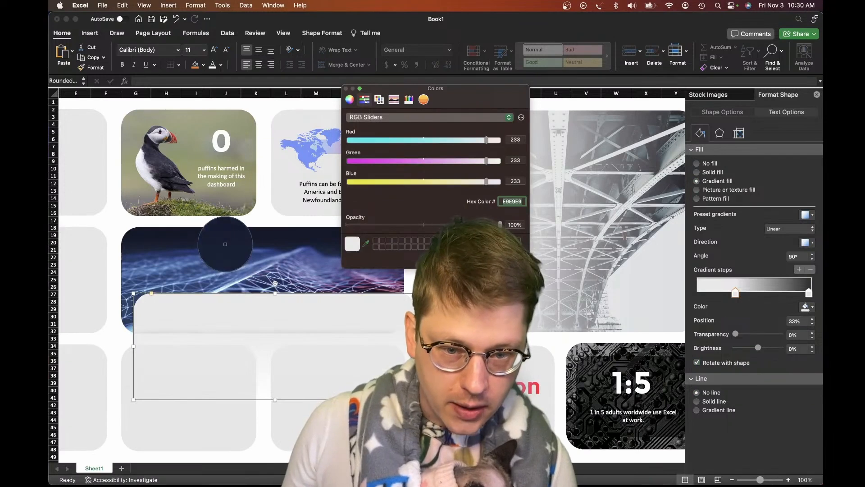
click(226, 244)
click(346, 89)
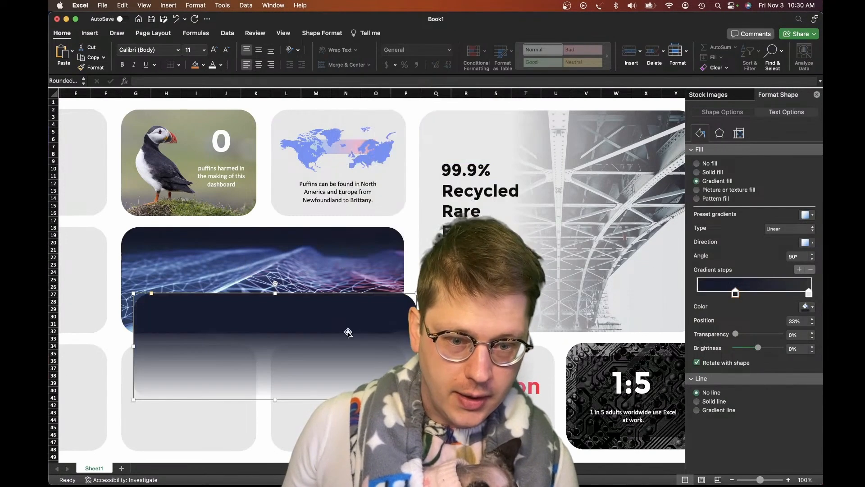
- Set the copy's 98% gradient stop to the same dark navy with 100% transparency
click(809, 293)
click(809, 305)
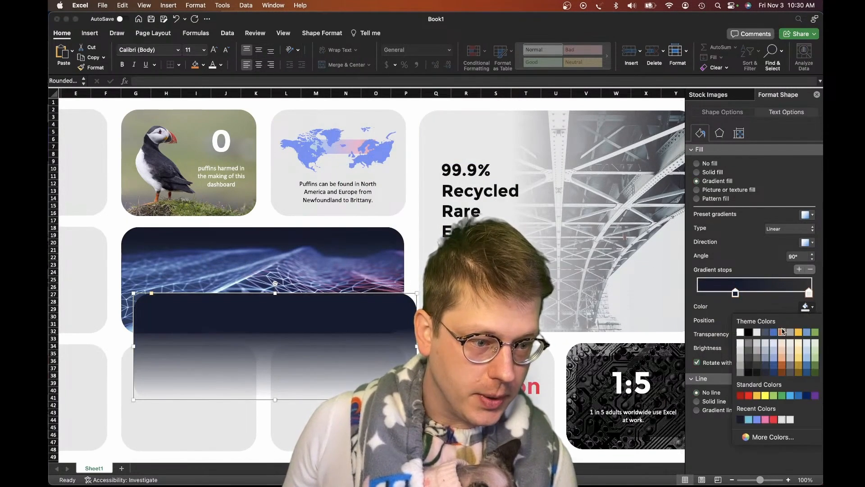
click(739, 422)
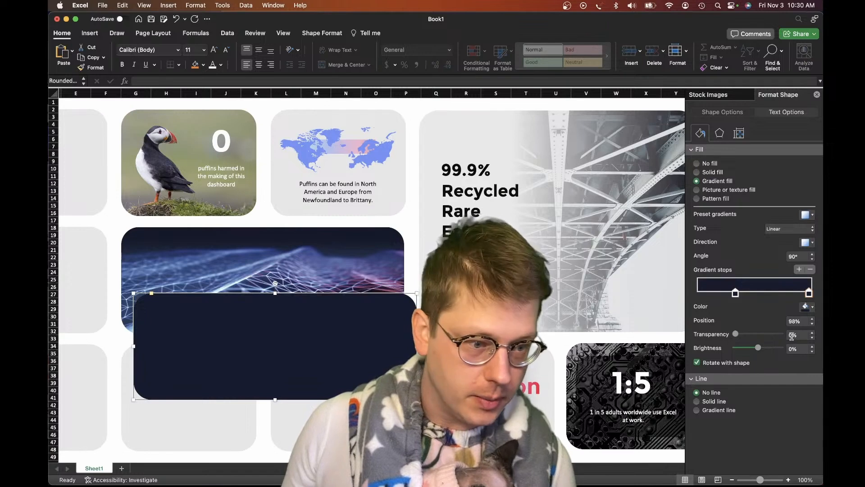
click(784, 334)
- Fit the gradient overlay within the wide mesh card at about 8.44 by 2.56 inches and set its 33% stop to 9% transparency
drag(246, 324, 233, 267)
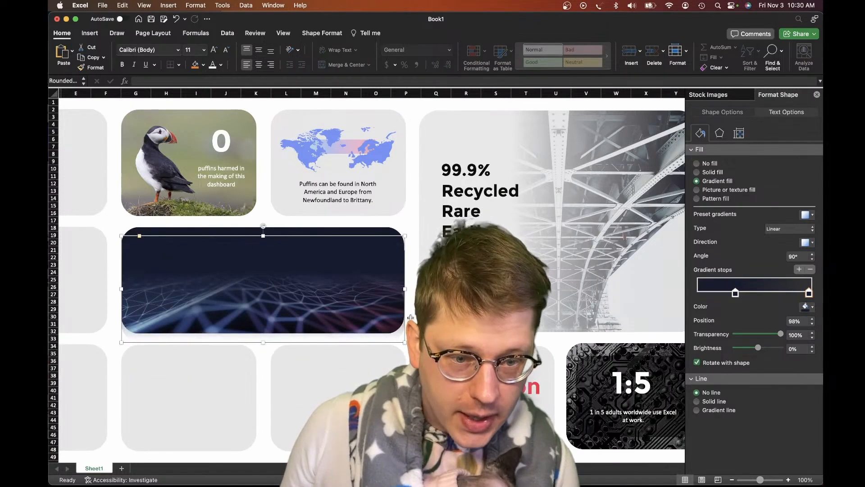
drag(404, 342, 403, 314)
click(736, 294)
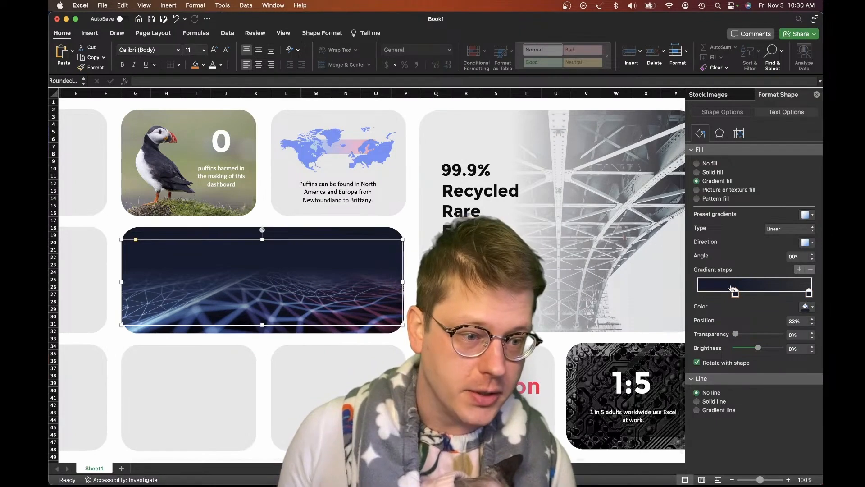
drag(735, 334, 745, 338)
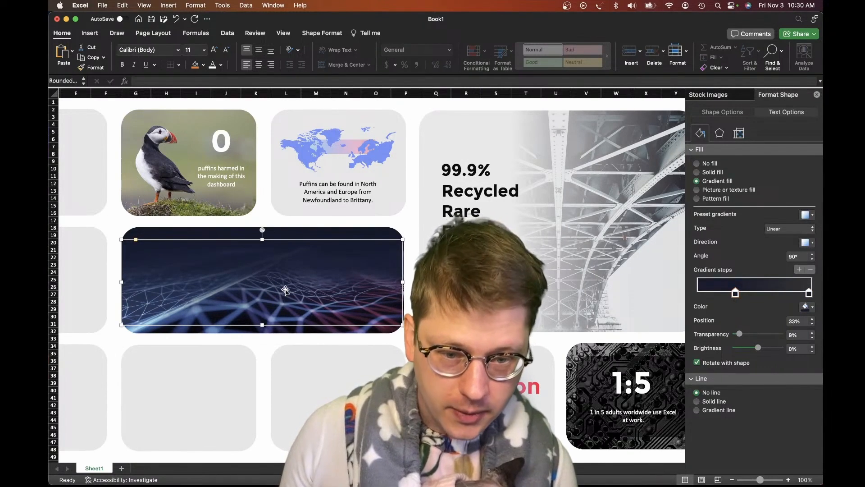
drag(286, 291, 285, 294)
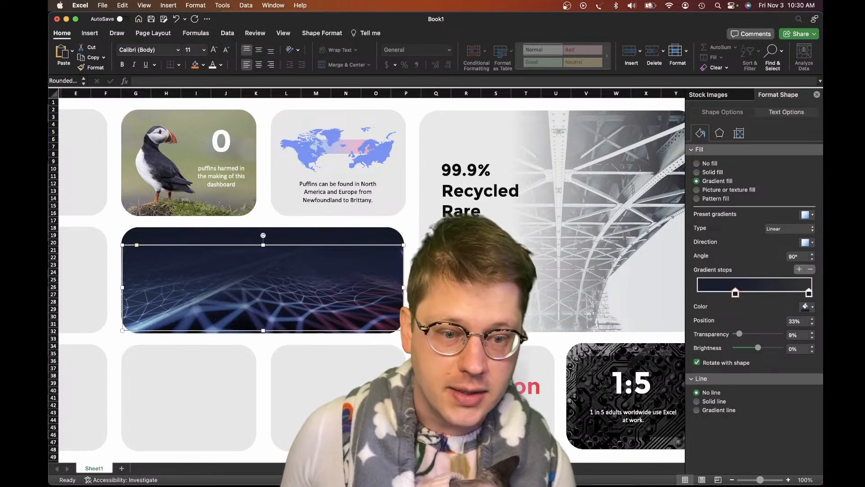
- Change the gradient overlay on the wide mesh card from a rounded rectangle to a plain rectangle
click(408, 259)
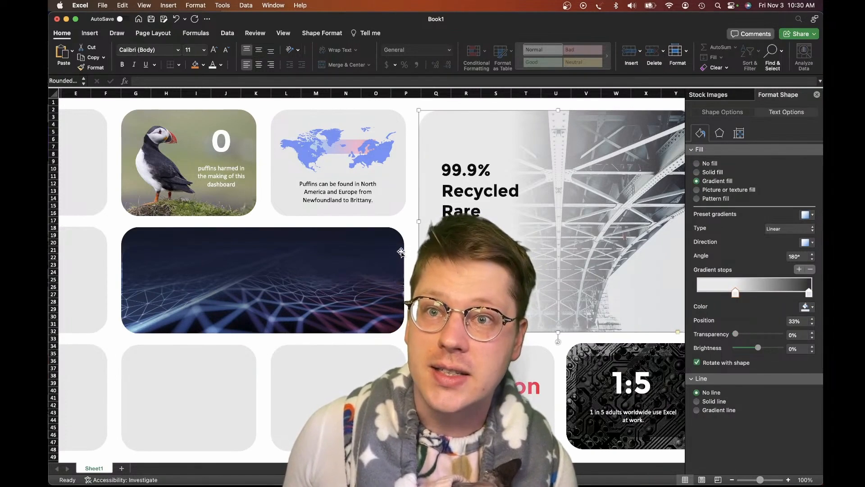
click(334, 268)
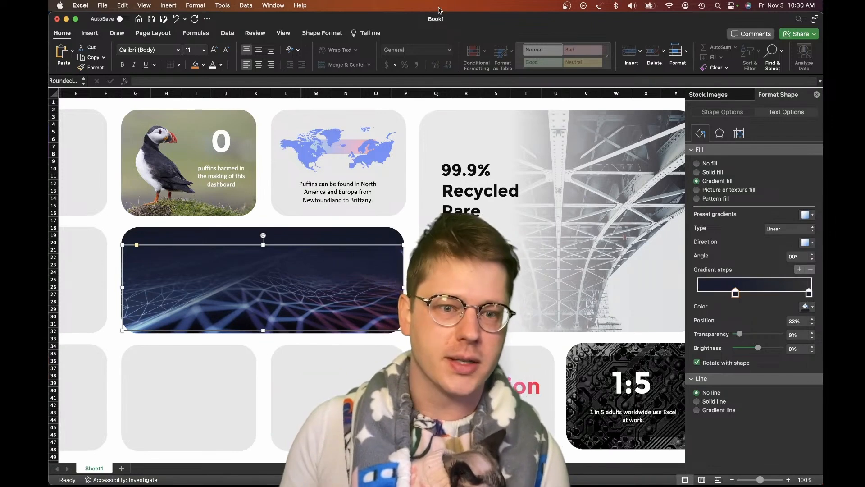
click(319, 36)
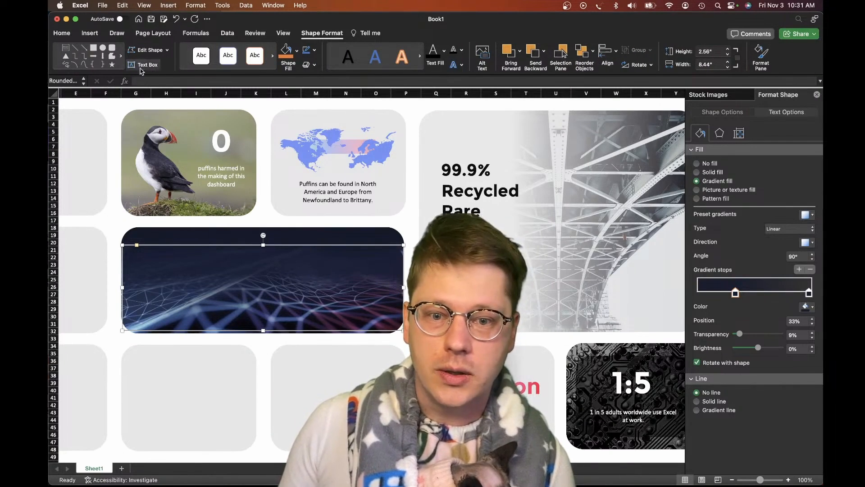
click(151, 50)
mouse_move(182, 63)
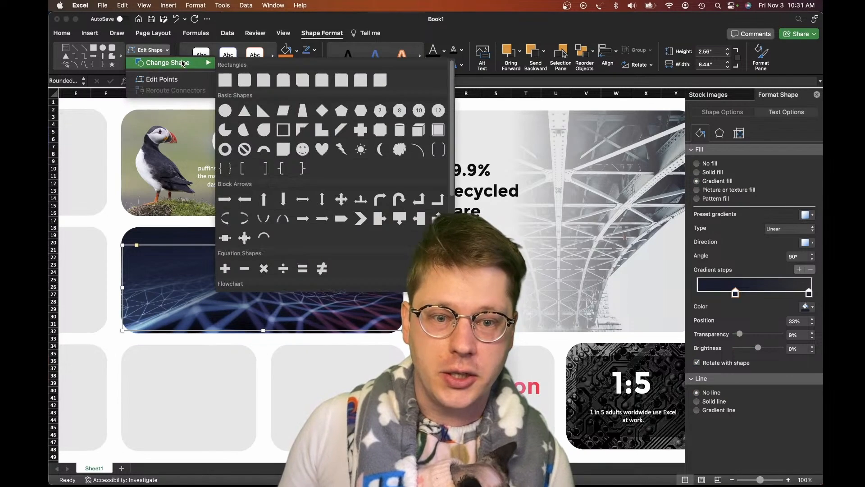
click(228, 82)
click(273, 368)
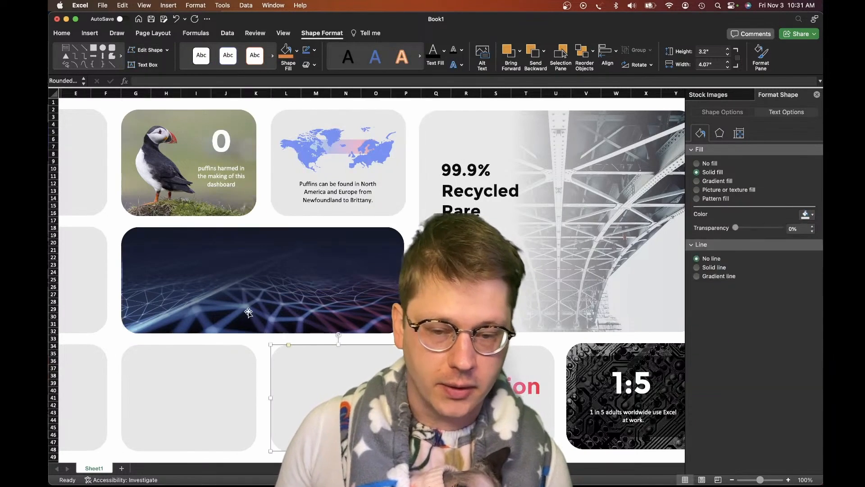
- Widen the gradient overlay to about 8.47 inches to cover the mesh card's full width and shift its 33% gradient stop slightly farther along
click(251, 305)
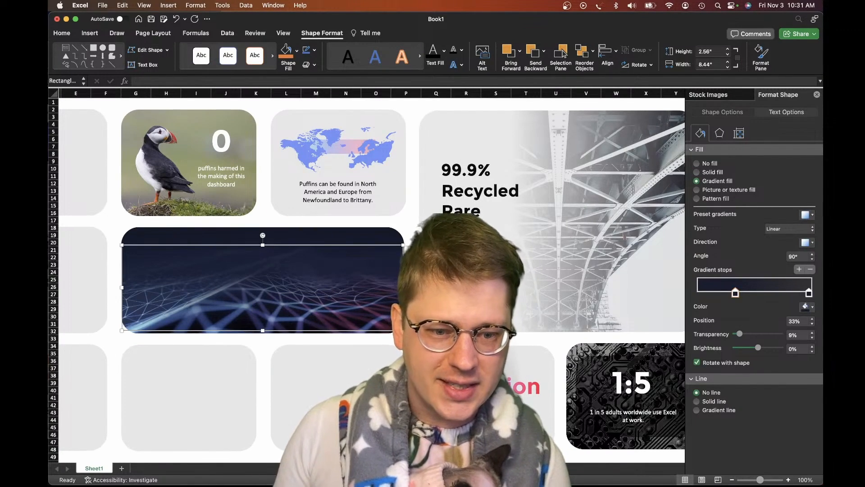
click(485, 266)
click(370, 273)
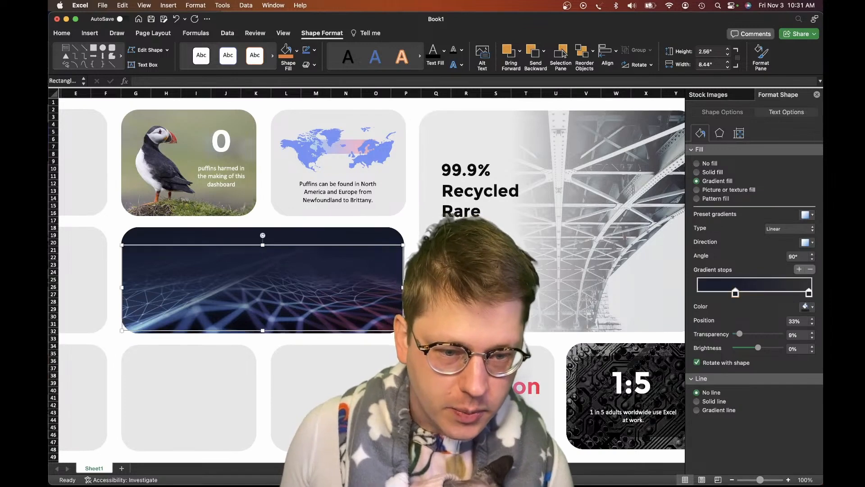
drag(402, 289, 403, 290)
click(419, 276)
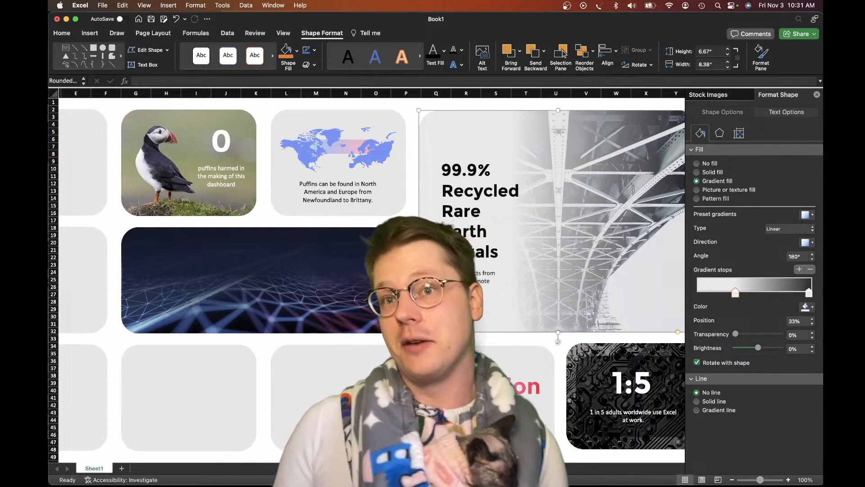
click(399, 287)
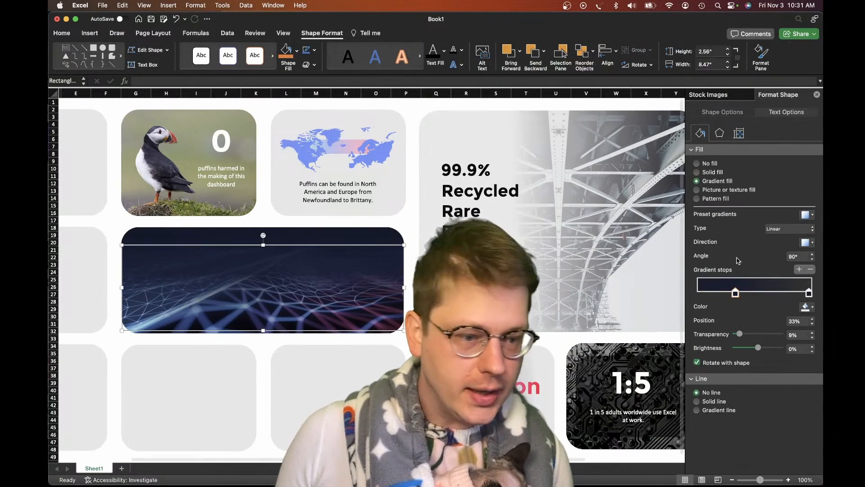
drag(737, 299, 746, 299)
click(532, 370)
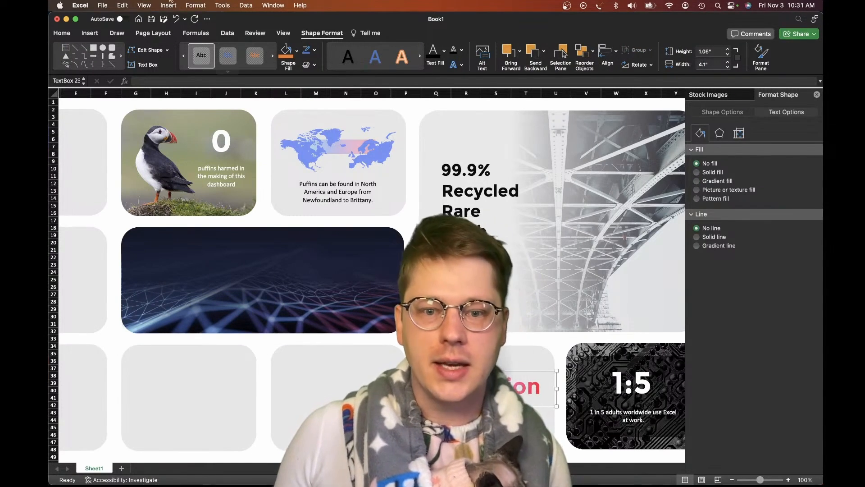
- Place a copy of the puffin card's large white "0" text box on the mesh card and change its text to "Tile Layout Dashboard Adventures"
scroll(398, 316, right, 1)
scroll(399, 316, down, 1)
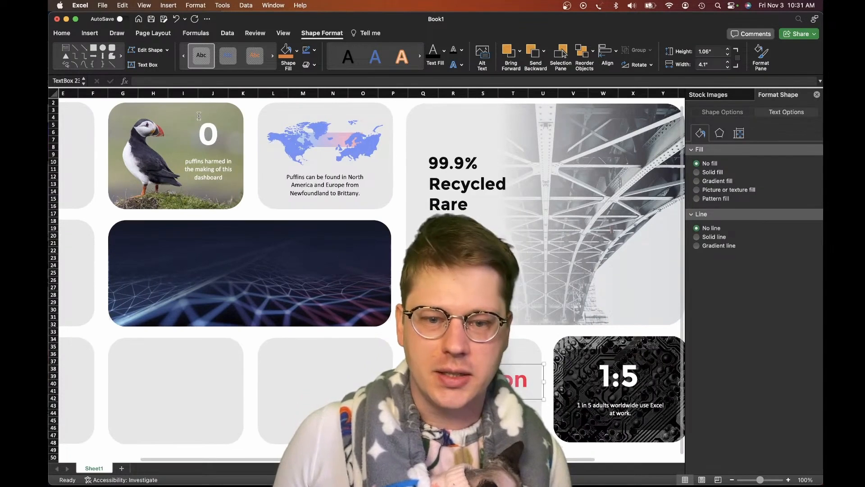
click(208, 134)
click(215, 155)
key(super+c)
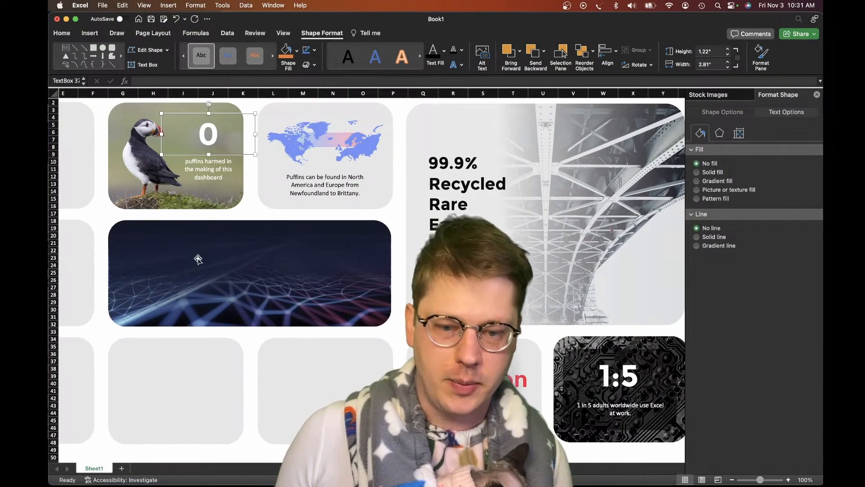
key(super+v)
drag(213, 269, 307, 269)
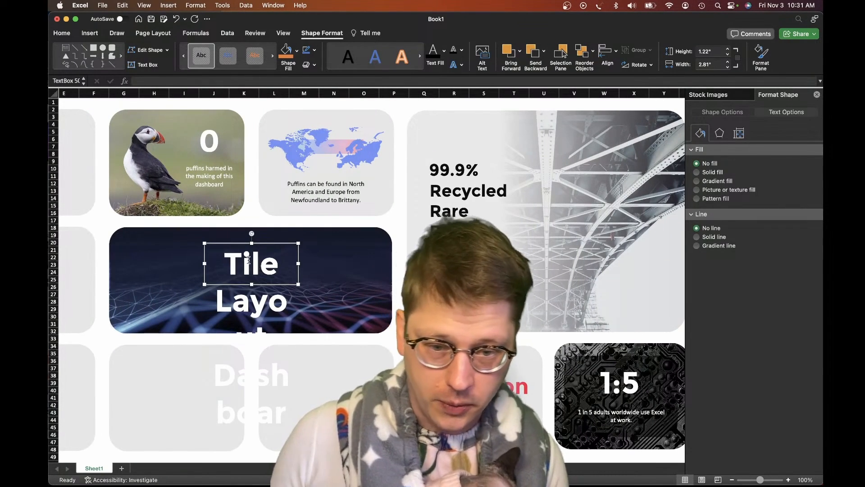
- Reduce the mesh card's title text to 44 pt and widen its text box across the card to fit the title on two lines
key(super+a)
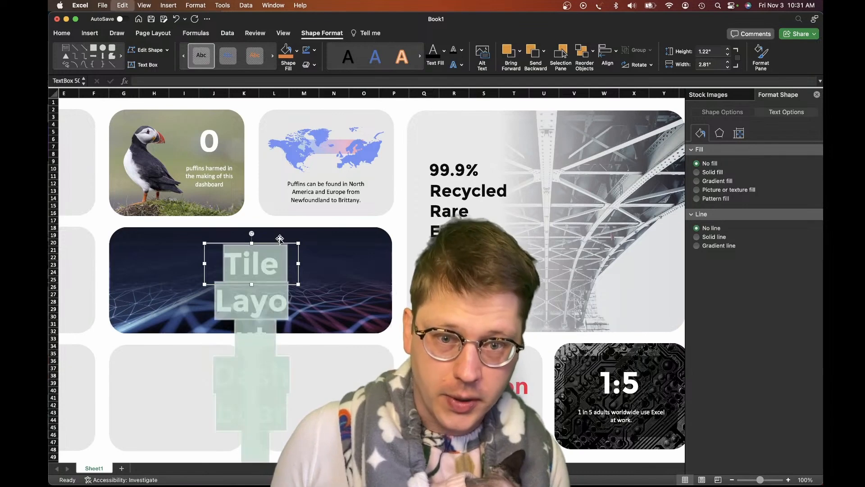
click(62, 33)
click(226, 52)
click(226, 53)
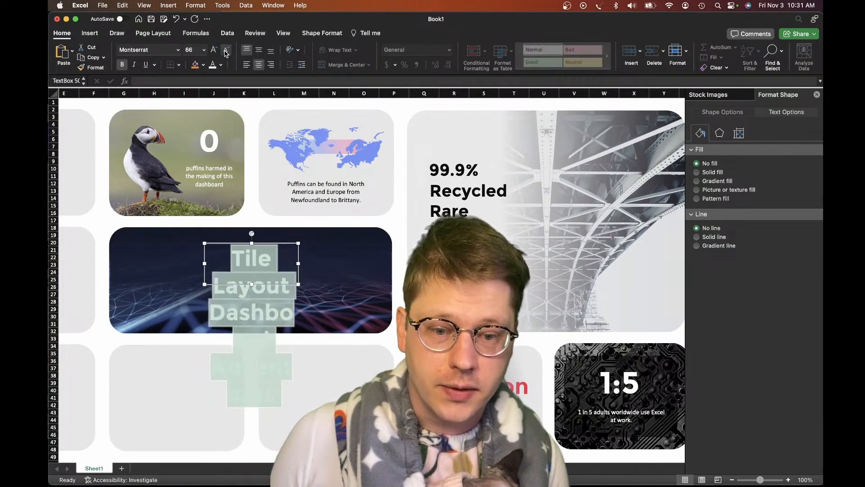
click(226, 53)
click(226, 53)
drag(204, 263, 126, 261)
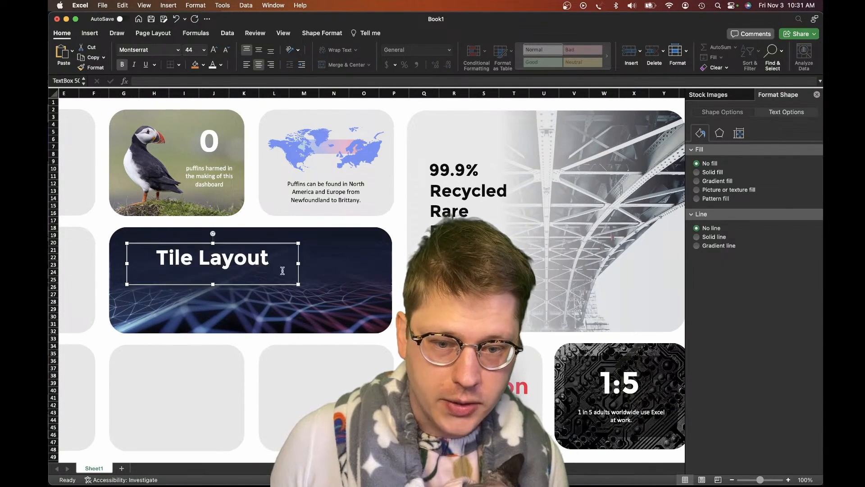
drag(298, 266, 382, 275)
click(304, 338)
- Review the cards across the dashboard and the stock image results for textures
scroll(304, 353, right, 10)
scroll(304, 353, down, 5)
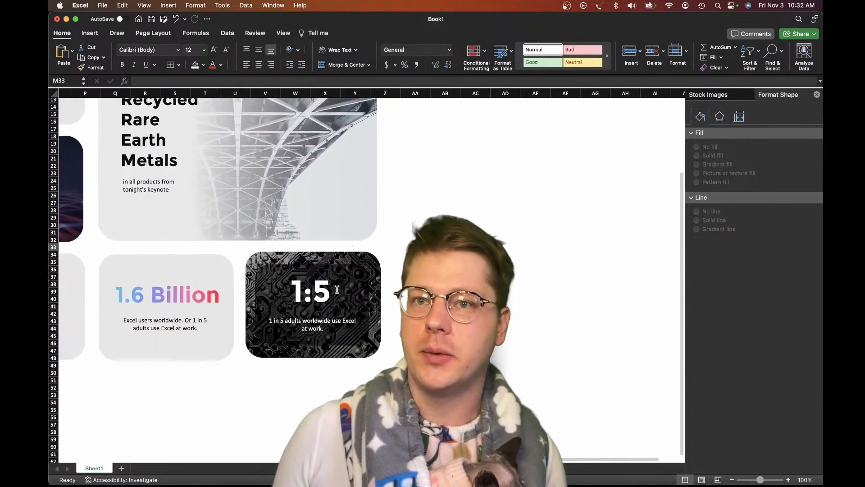
scroll(345, 324, up, 1)
scroll(467, 198, up, 5)
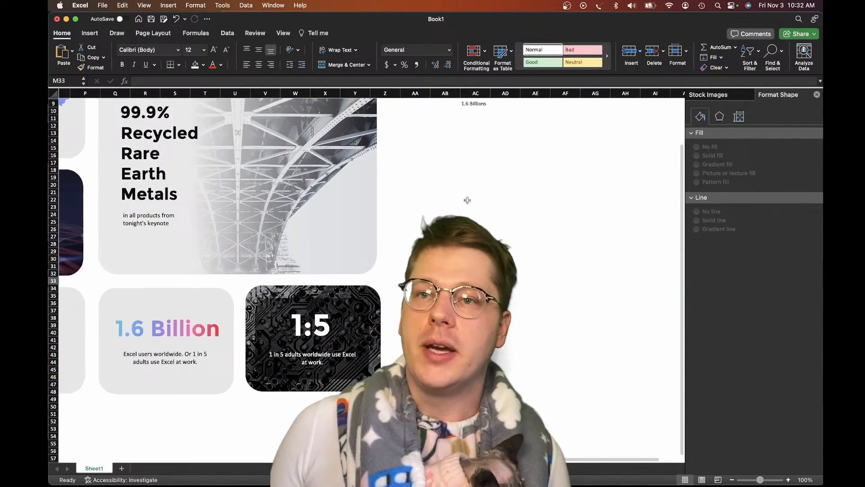
scroll(467, 199, left, 7)
scroll(467, 200, left, 6)
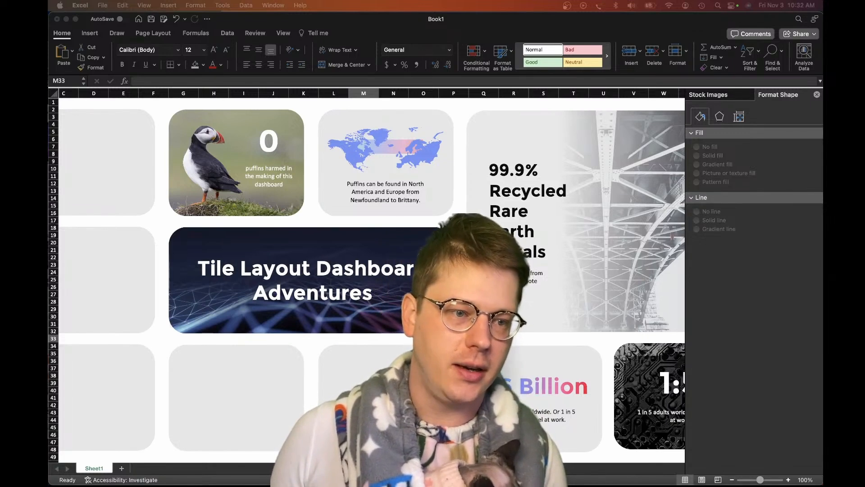
click(723, 98)
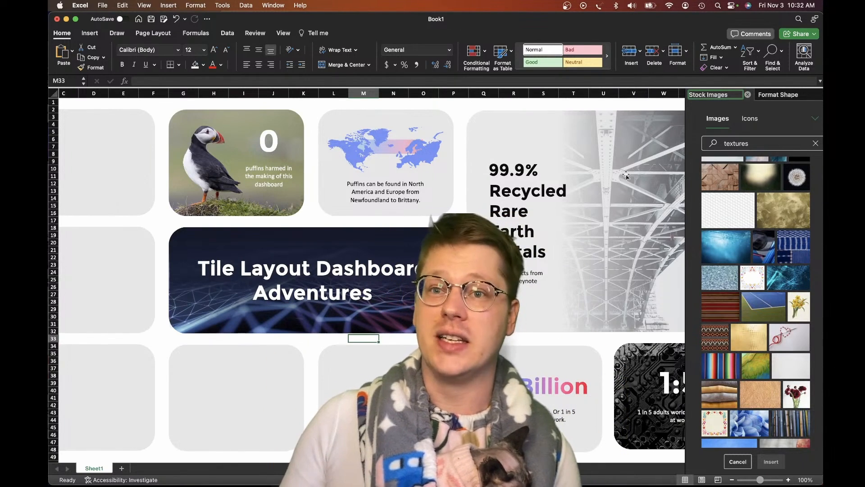
scroll(306, 324, down, 1)
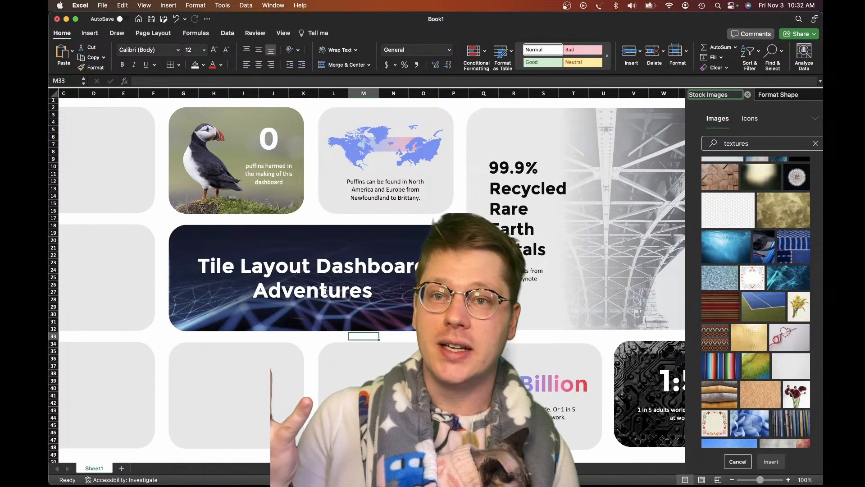
scroll(324, 291, left, 1)
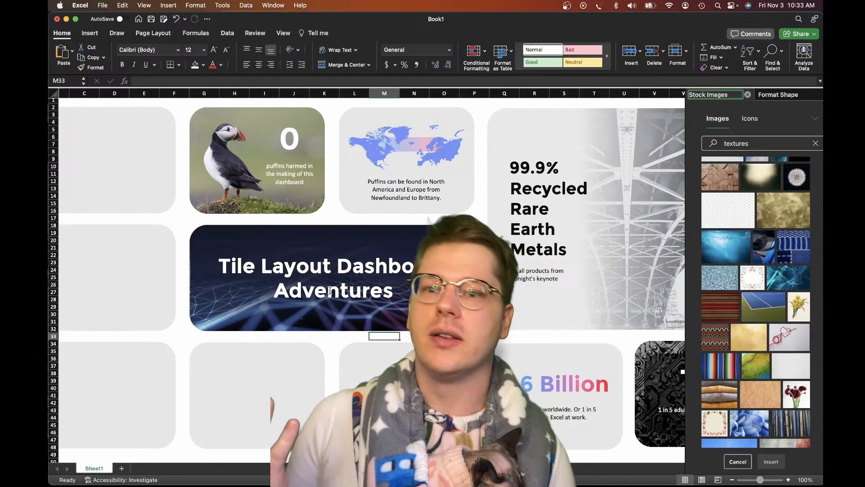
scroll(372, 321, right, 3)
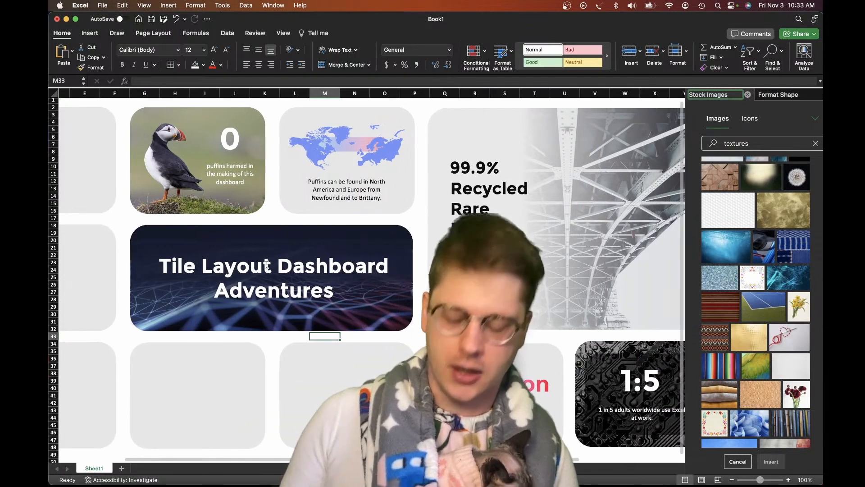